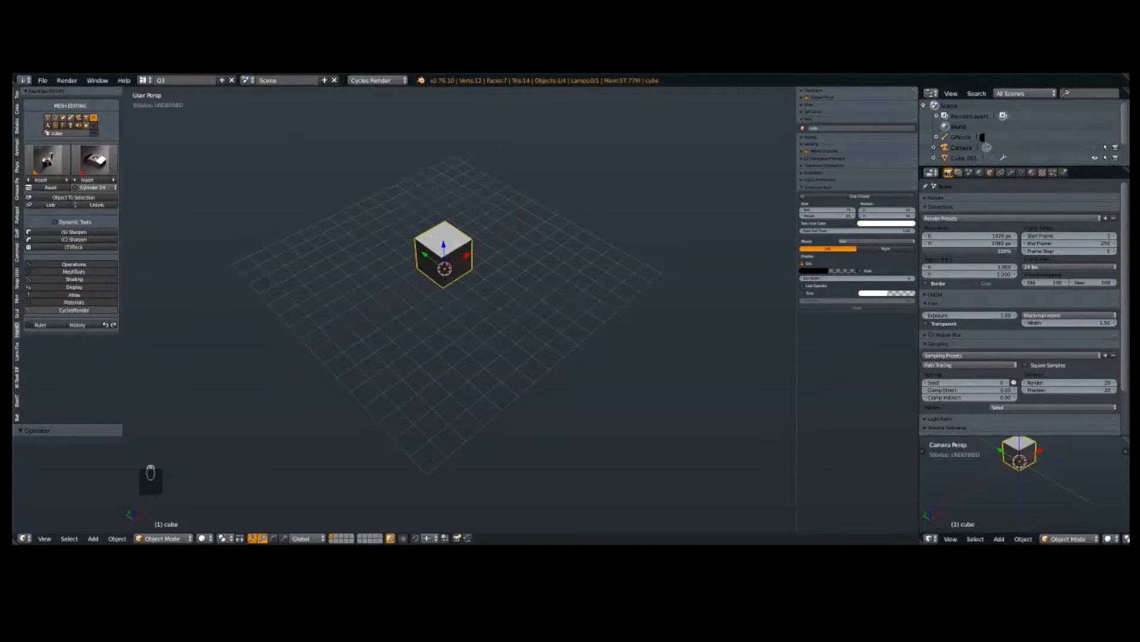
Step: Bring the web browser window with the YouTube dashboard in front of the 3D view
{"action": "left_click_drag", "start_coordinate": [12, 142], "coordinate": [452, 129]}
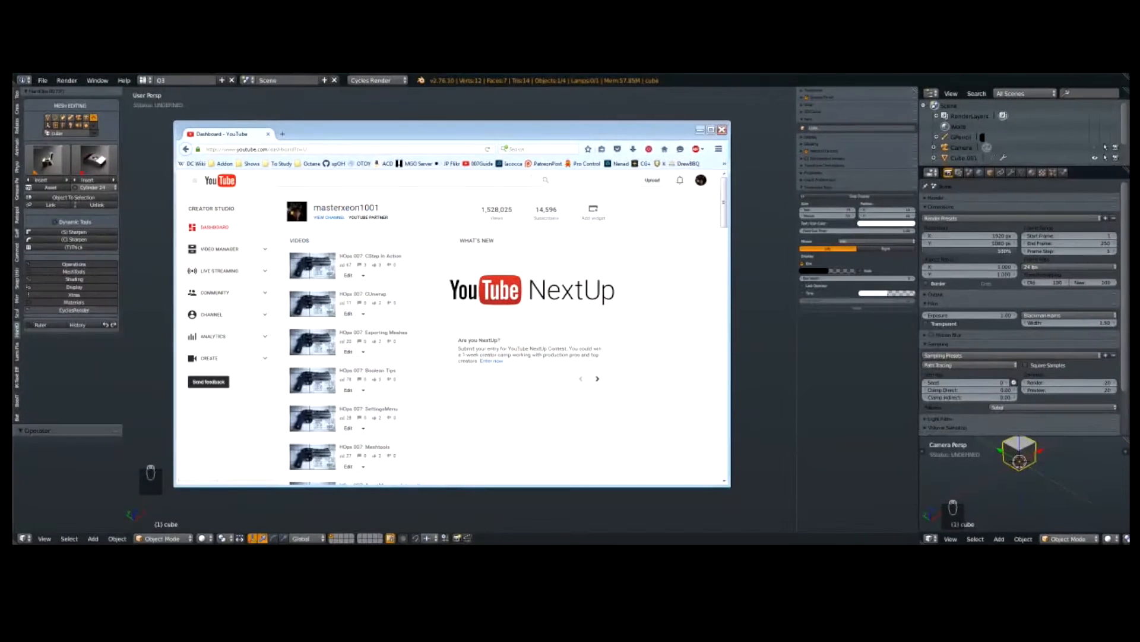
{"action": "left_click", "coordinate": [701, 180]}
{"action": "left_click", "coordinate": [650, 233]}
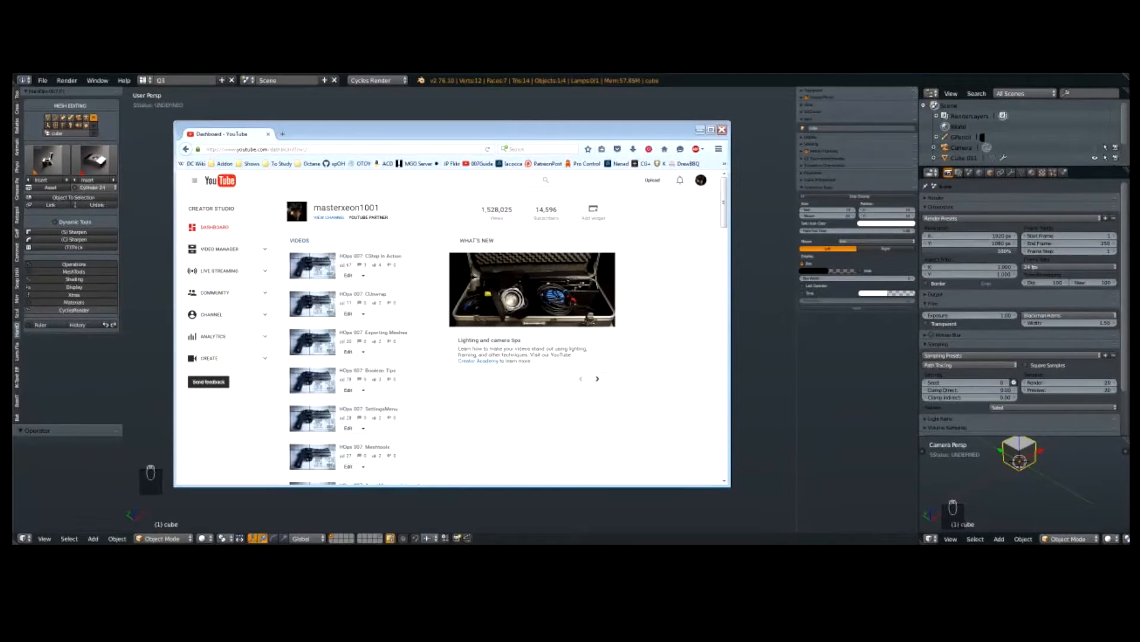
Step: Open the artist's ArtStation portfolio in a new browser tab and widen the browser window to show more of the gallery
{"action": "key", "text": "ctrl+t"}
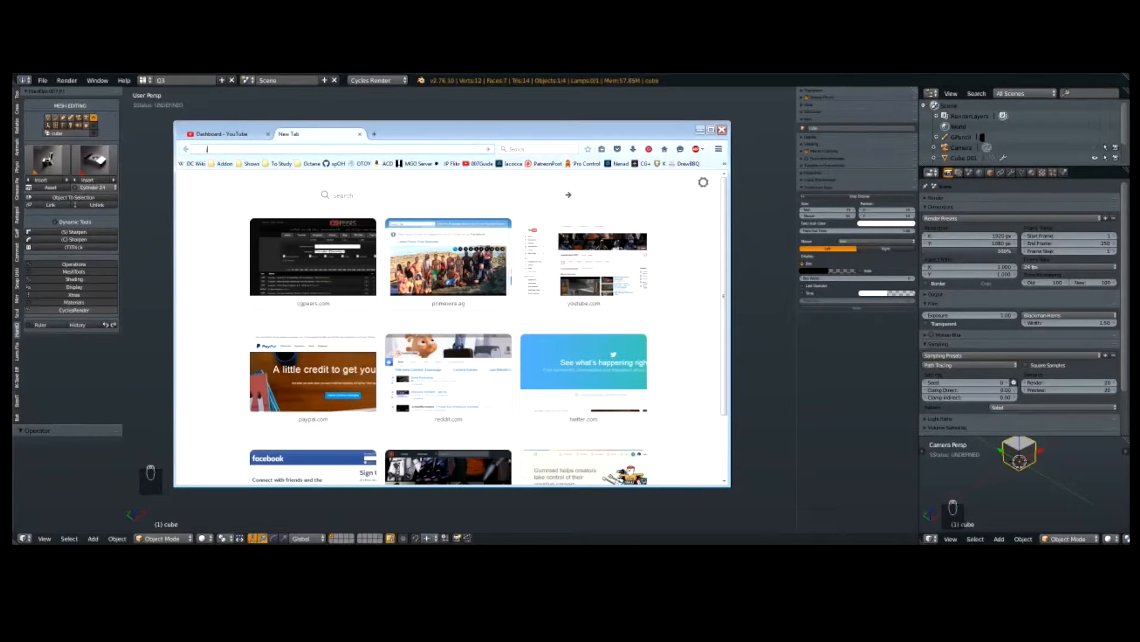
{"action": "type", "text": "jerry"}
{"action": "key", "text": "Down"}
{"action": "key", "text": "Return"}
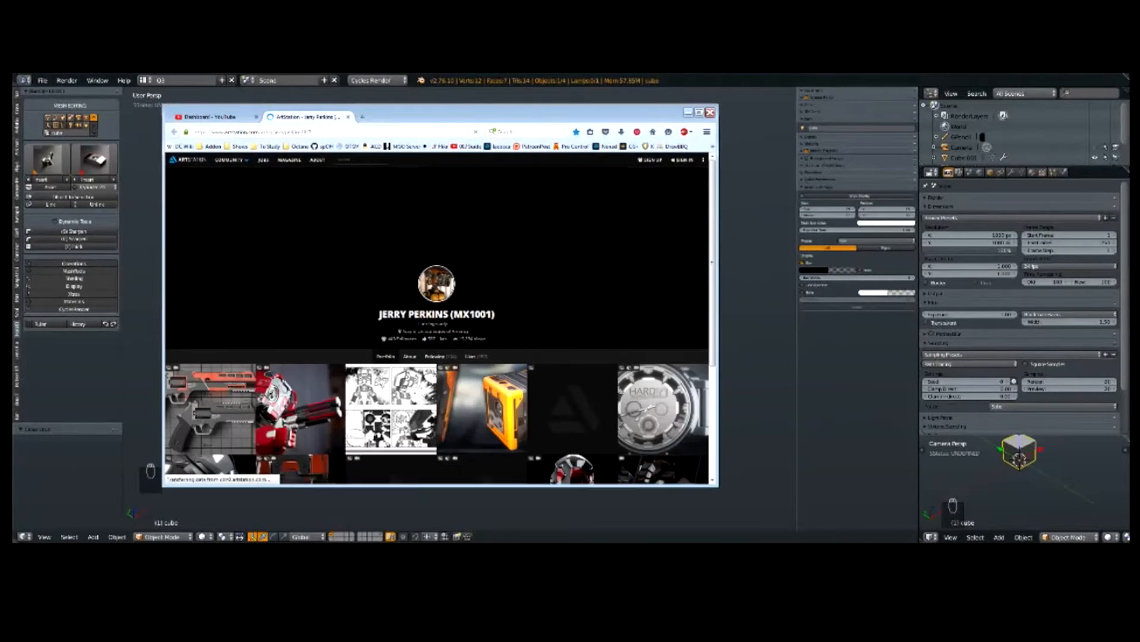
{"action": "left_click_drag", "start_coordinate": [717, 392], "coordinate": [881, 392]}
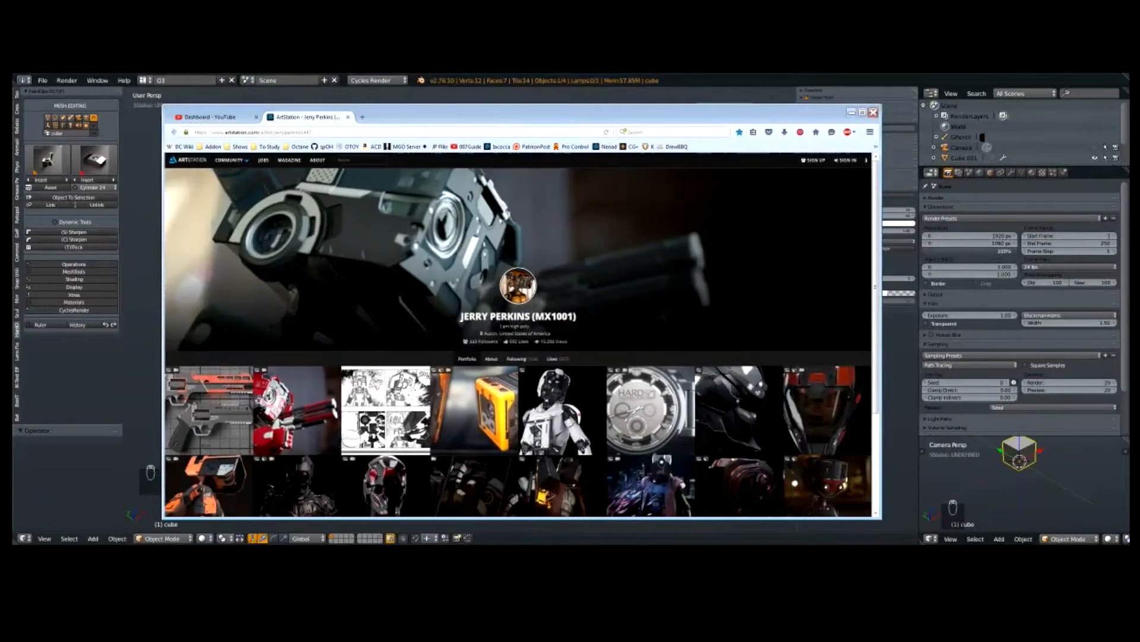
{"action": "scroll", "coordinate": [562, 397], "scroll_direction": "down", "scroll_amount": 3}
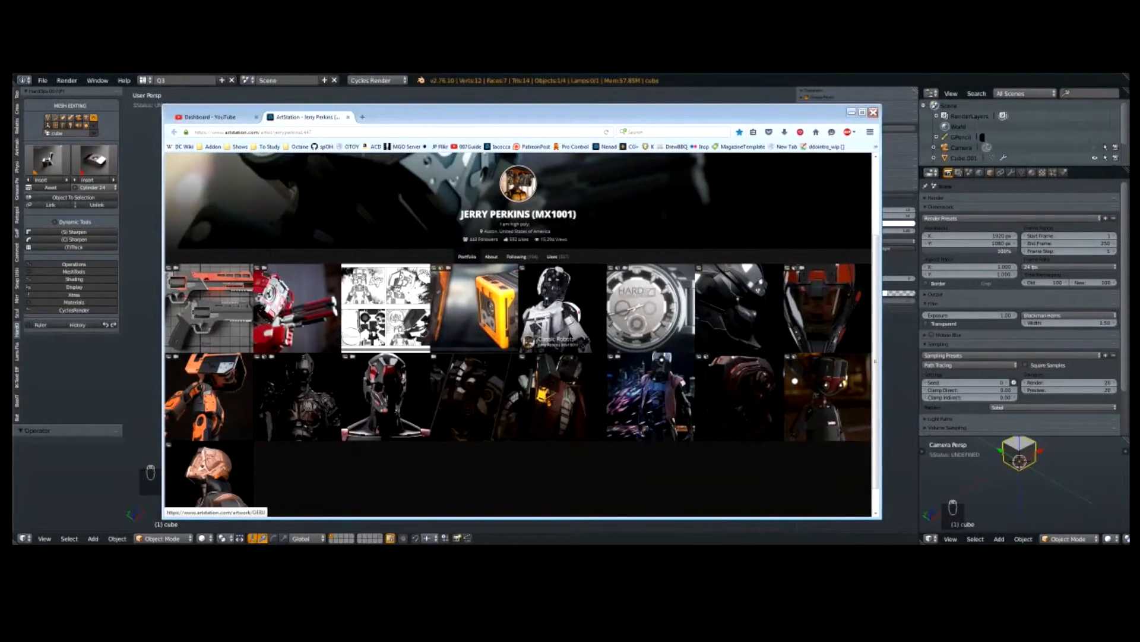
Step: Open the Hard Ops Modelling Dump #2 post with the watch thumbnail and look through its images to the end of the post
{"action": "left_click", "coordinate": [650, 307]}
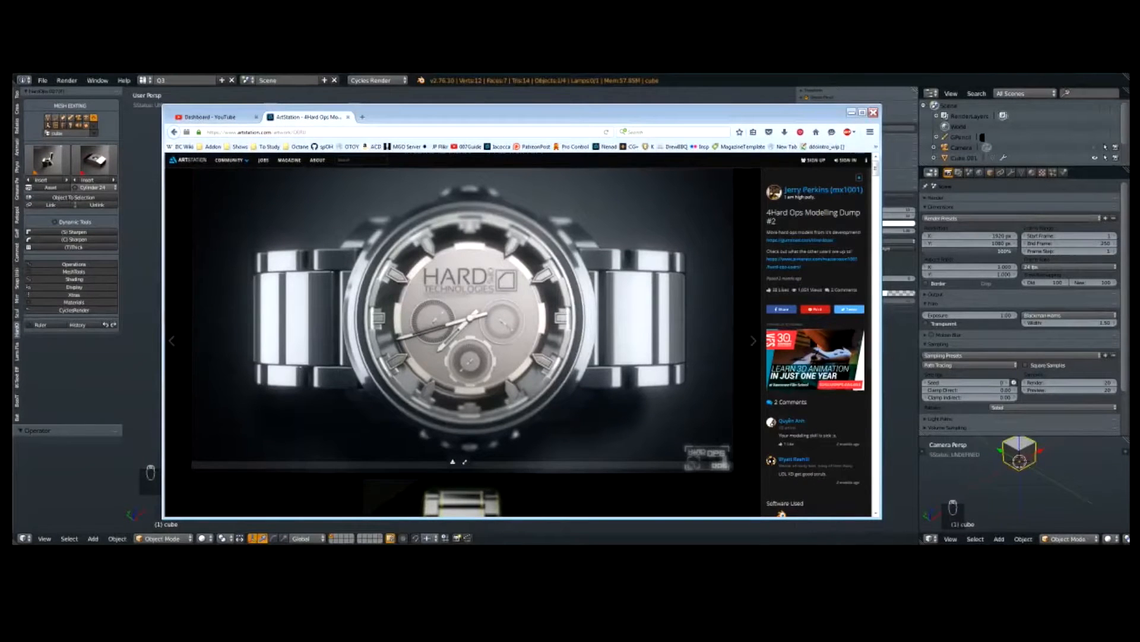
{"action": "scroll", "coordinate": [462, 342], "scroll_direction": "down", "scroll_amount": 3}
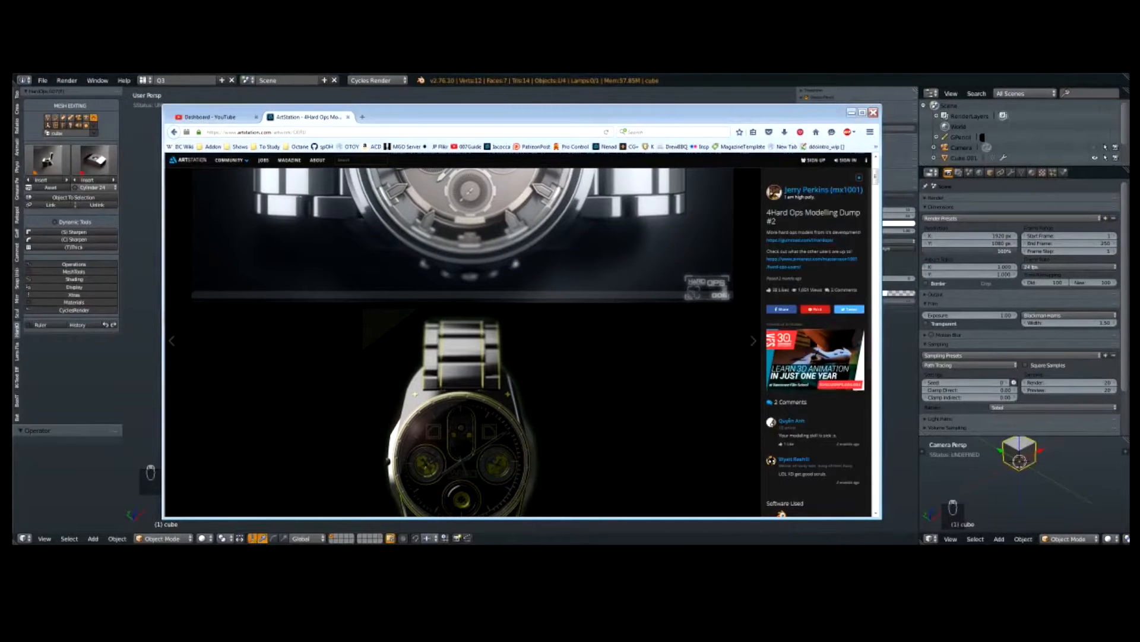
{"action": "scroll", "coordinate": [462, 342], "scroll_direction": "up", "scroll_amount": 3}
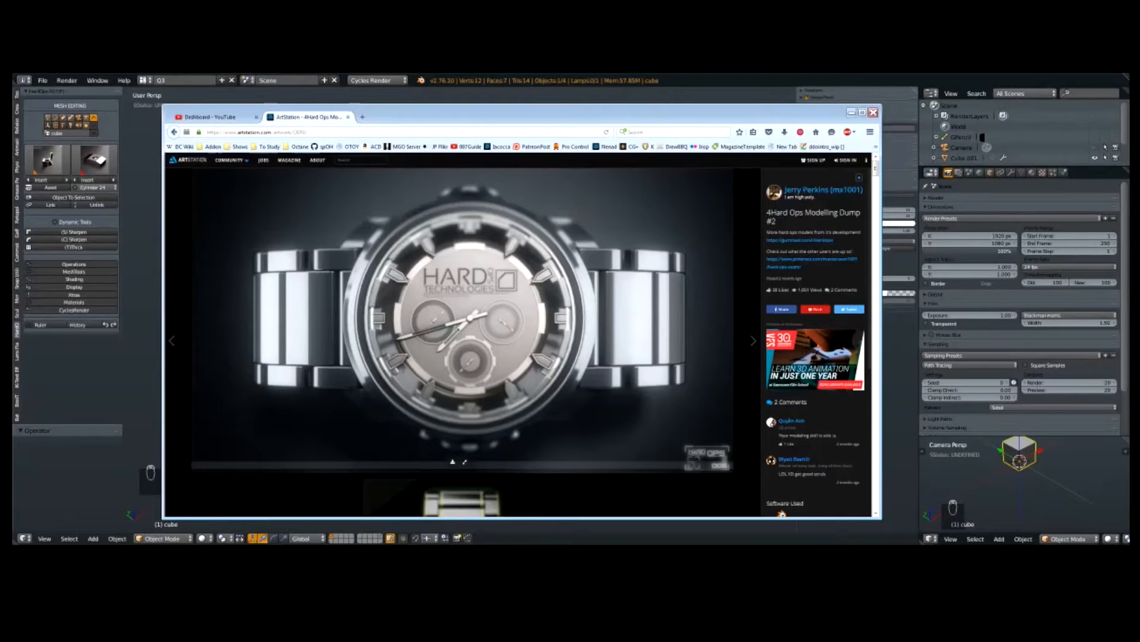
{"action": "scroll", "coordinate": [462, 341], "scroll_direction": "down", "scroll_amount": 15}
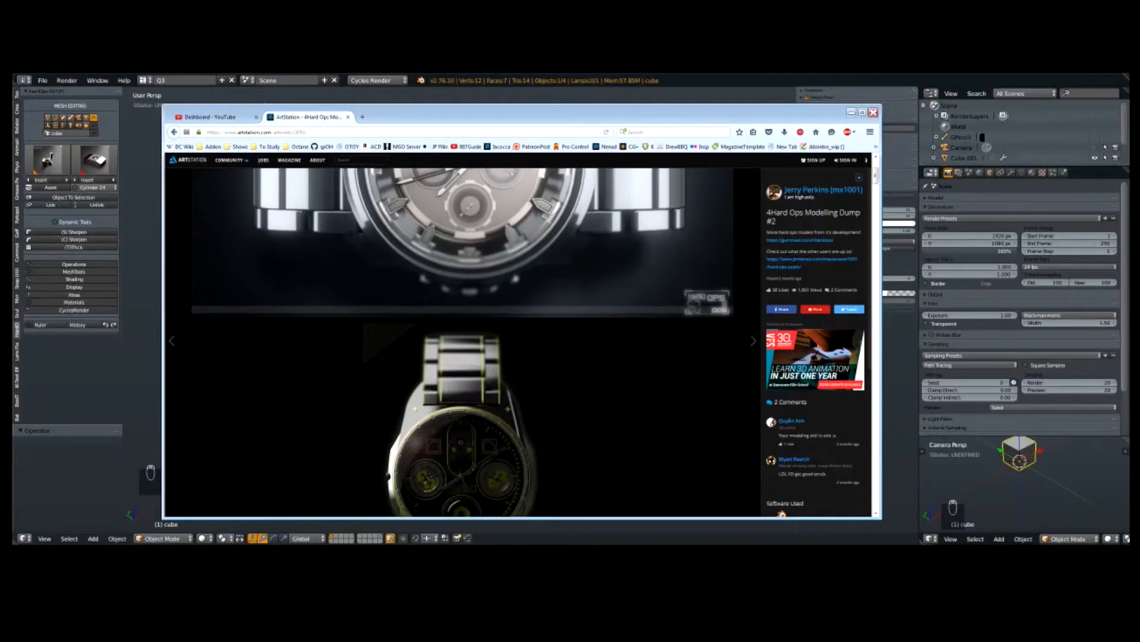
{"action": "scroll", "coordinate": [462, 341], "scroll_direction": "down", "scroll_amount": 15}
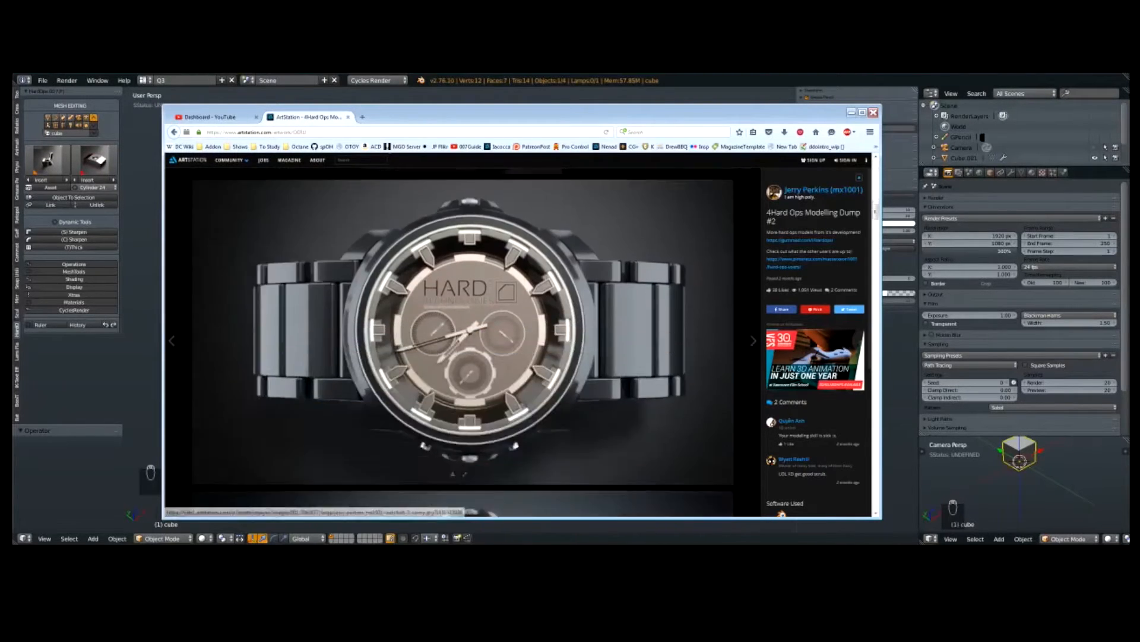
{"action": "scroll", "coordinate": [463, 341], "scroll_direction": "down", "scroll_amount": 15}
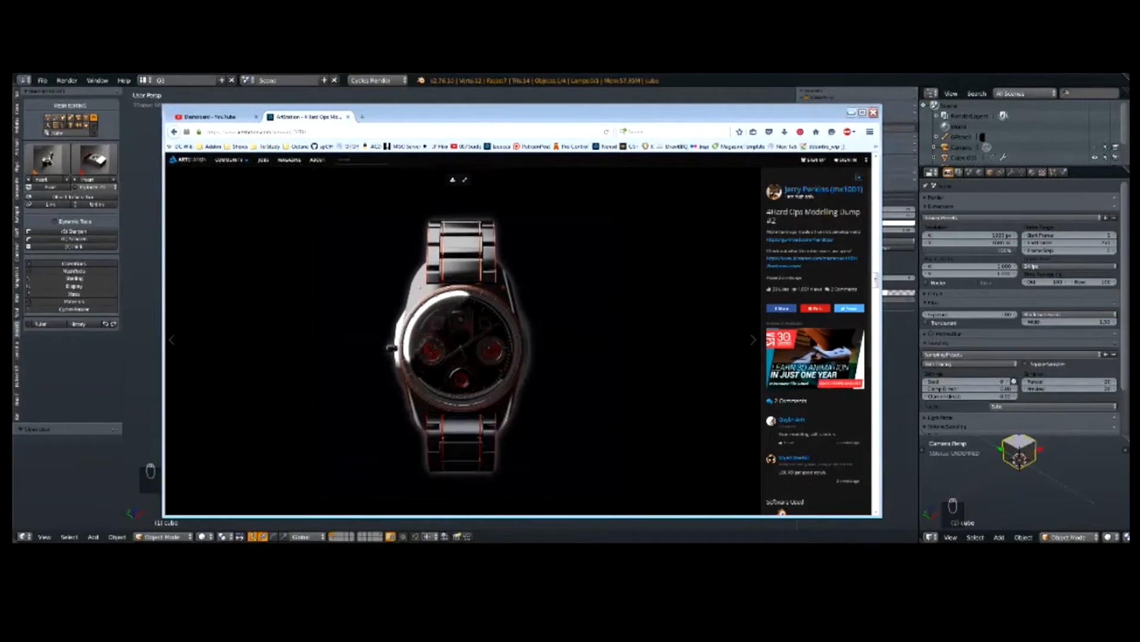
{"action": "scroll", "coordinate": [462, 342], "scroll_direction": "down", "scroll_amount": 15}
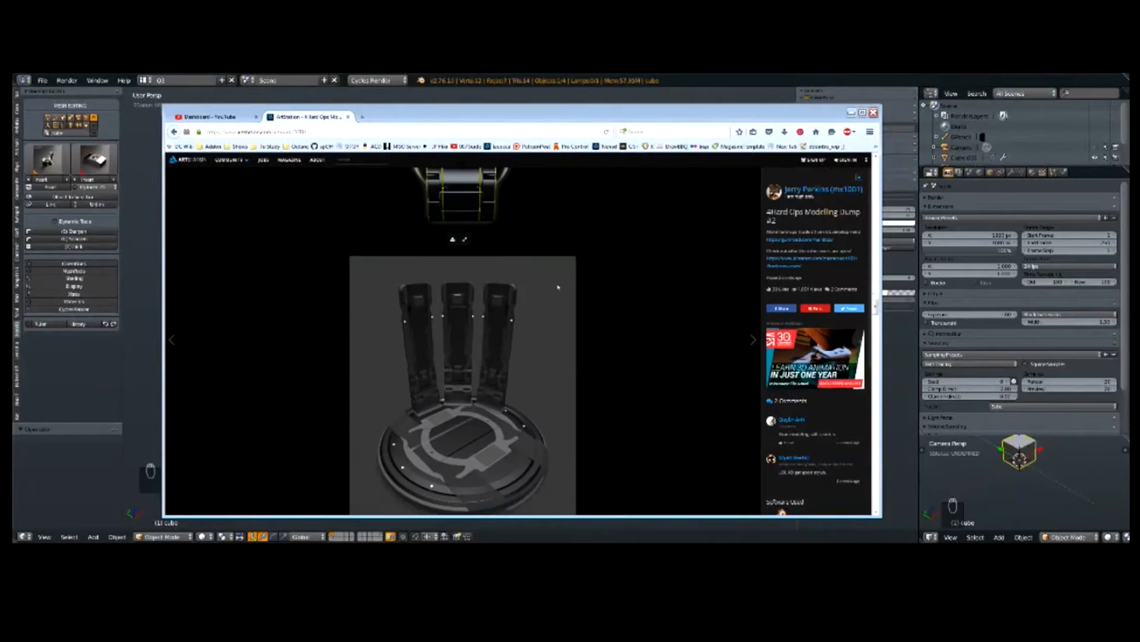
{"action": "scroll", "coordinate": [462, 341], "scroll_direction": "down", "scroll_amount": 12}
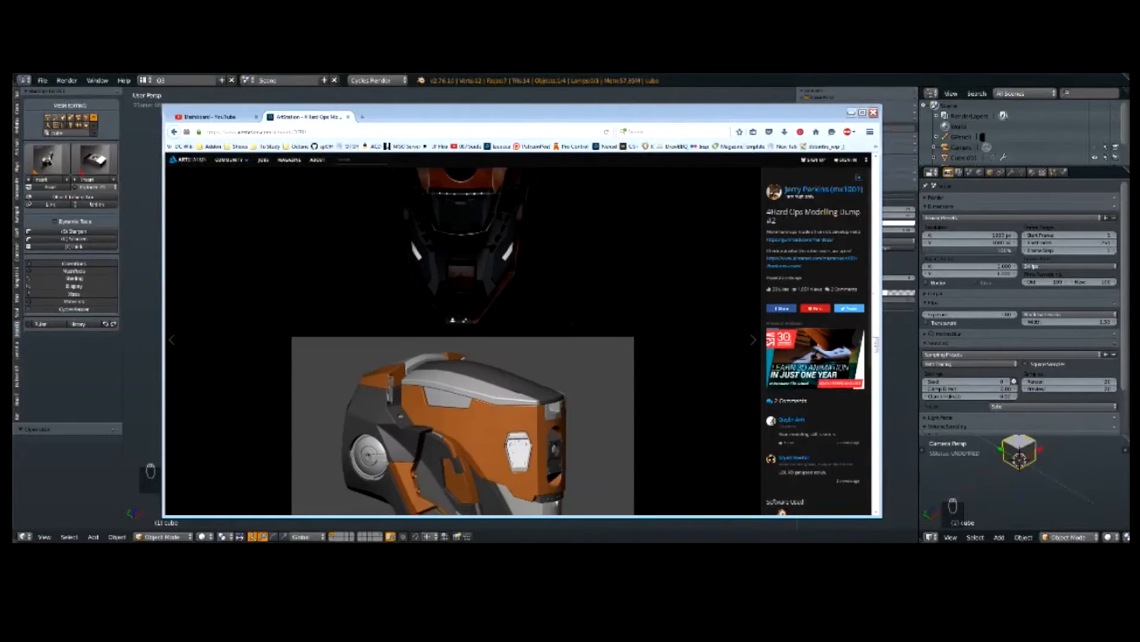
{"action": "scroll", "coordinate": [462, 341], "scroll_direction": "down", "scroll_amount": 15}
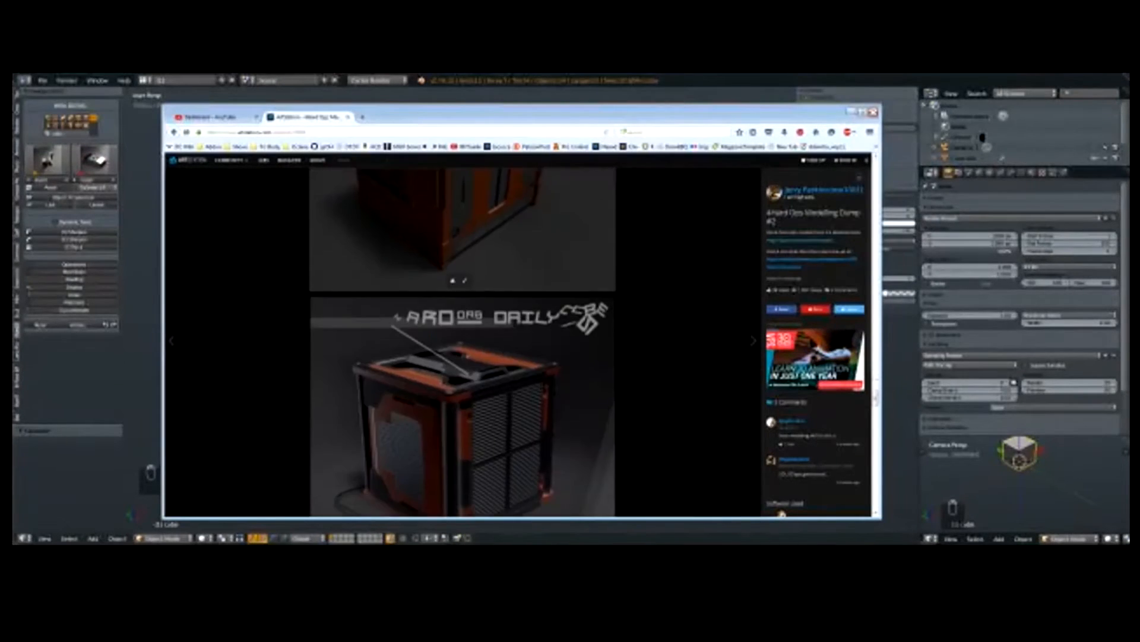
{"action": "scroll", "coordinate": [462, 342], "scroll_direction": "down", "scroll_amount": 15}
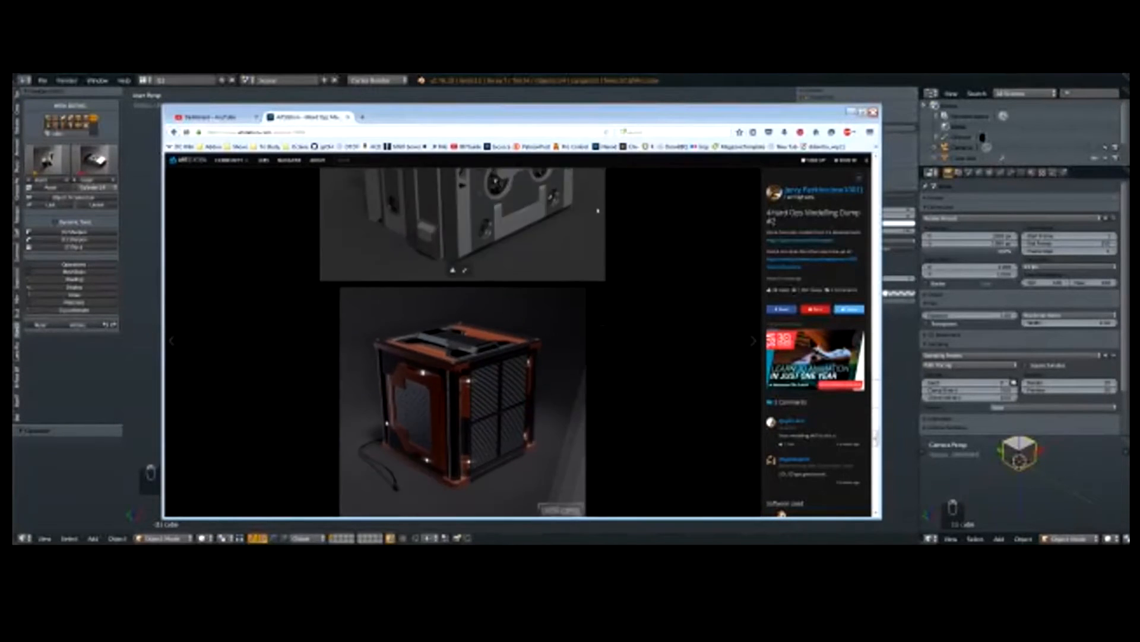
{"action": "scroll", "coordinate": [462, 341], "scroll_direction": "down", "scroll_amount": 15}
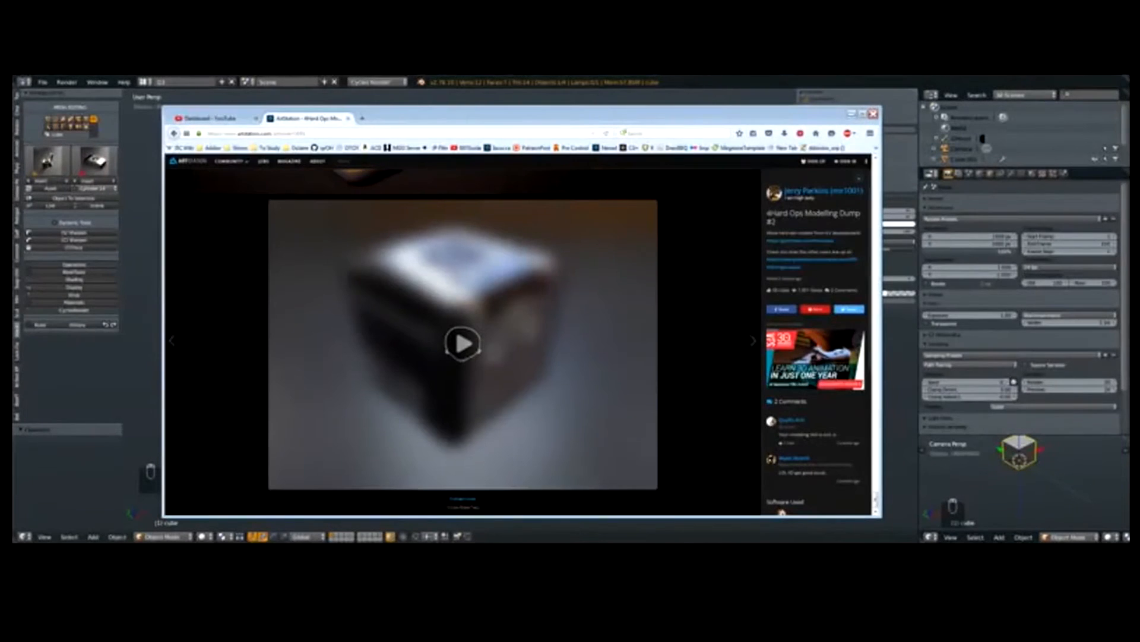
Step: Return to the portfolio, open the Hard Ops Modelling Dump #3 post and examine its projector renders
{"action": "key", "text": "alt+Left"}
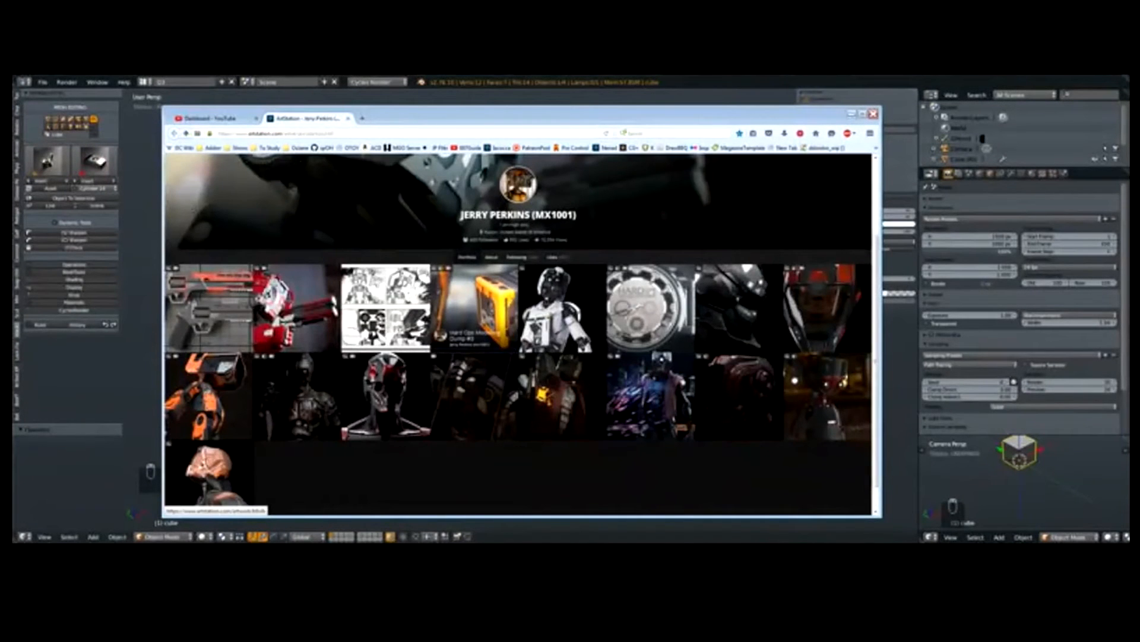
{"action": "left_click", "coordinate": [474, 307]}
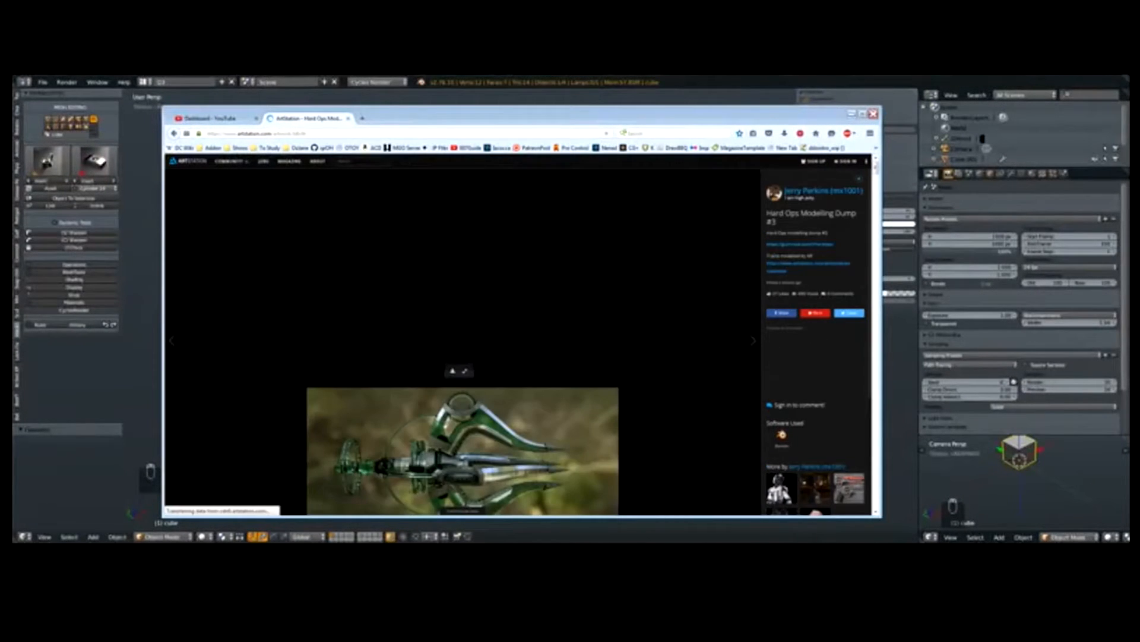
{"action": "scroll", "coordinate": [463, 342], "scroll_direction": "down", "scroll_amount": 10}
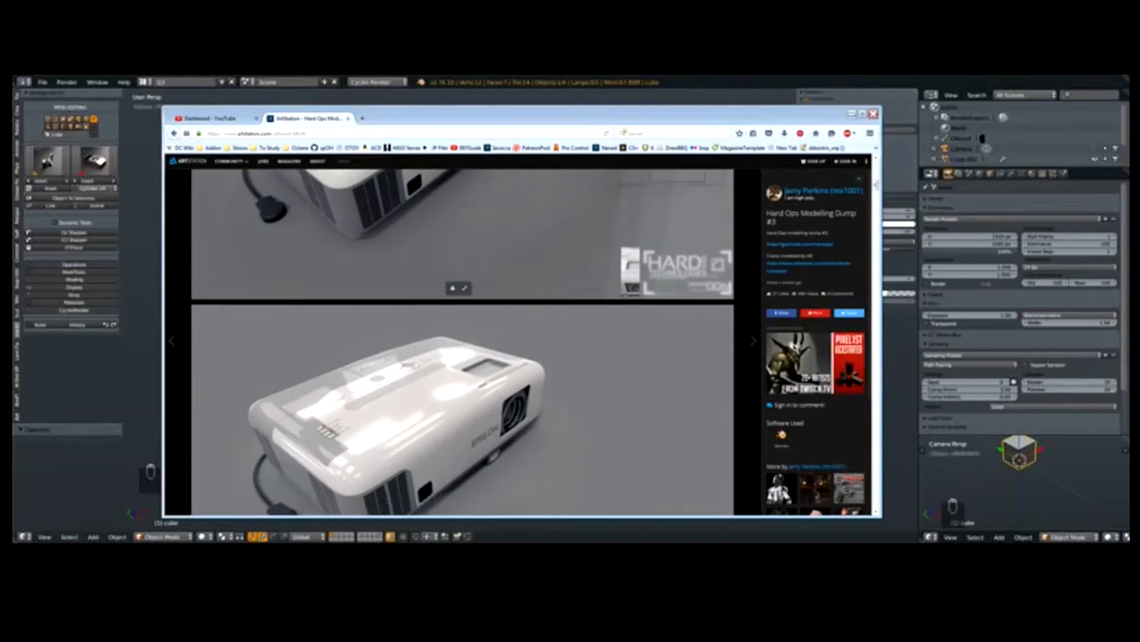
{"action": "scroll", "coordinate": [463, 342], "scroll_direction": "up", "scroll_amount": 5}
{"action": "scroll", "coordinate": [464, 342], "scroll_direction": "up", "scroll_amount": 2}
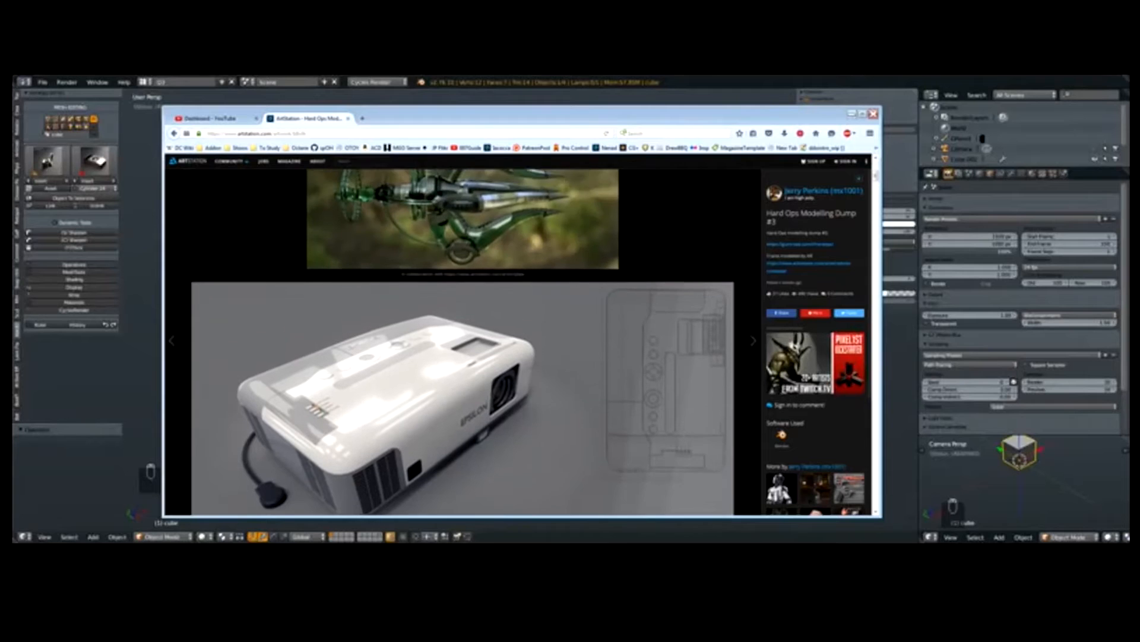
{"action": "scroll", "coordinate": [463, 342], "scroll_direction": "down", "scroll_amount": 5}
{"action": "scroll", "coordinate": [463, 342], "scroll_direction": "down", "scroll_amount": 10}
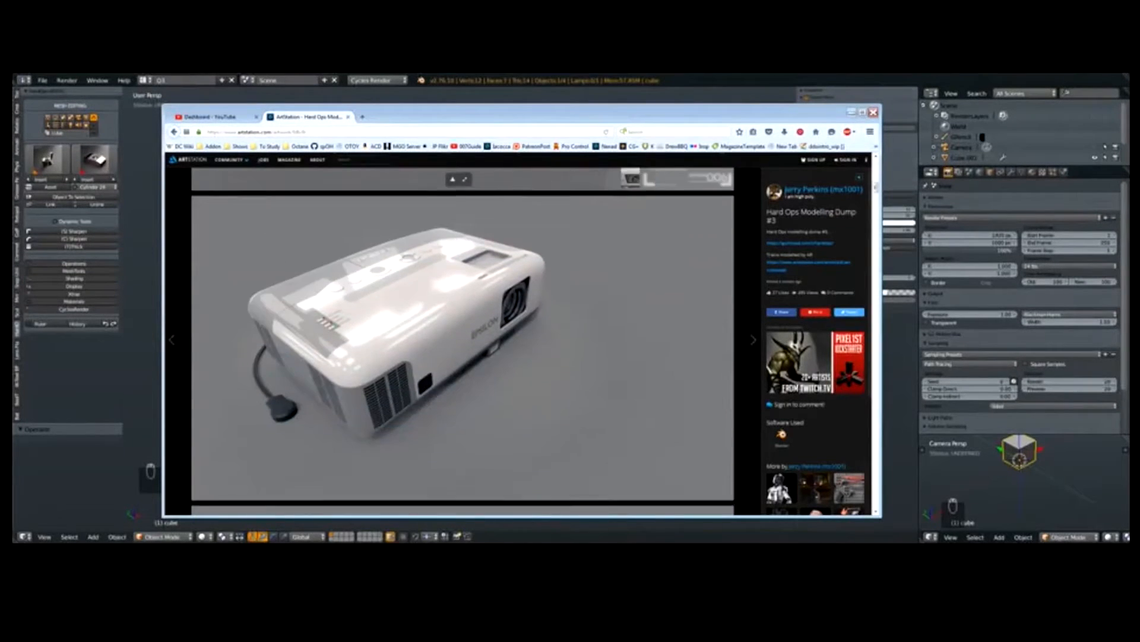
{"action": "scroll", "coordinate": [464, 342], "scroll_direction": "down", "scroll_amount": 5}
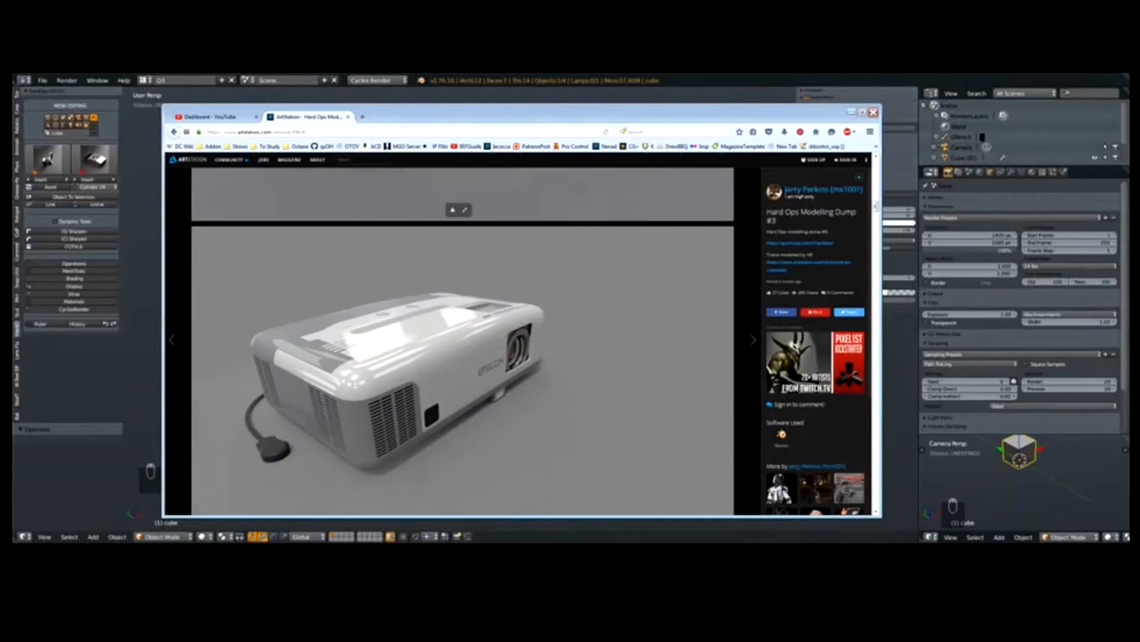
Step: Go back to the portfolio and open the Hard Ops Modelling Dump #4 post to examine its opening revolver image
{"action": "left_click", "coordinate": [174, 132]}
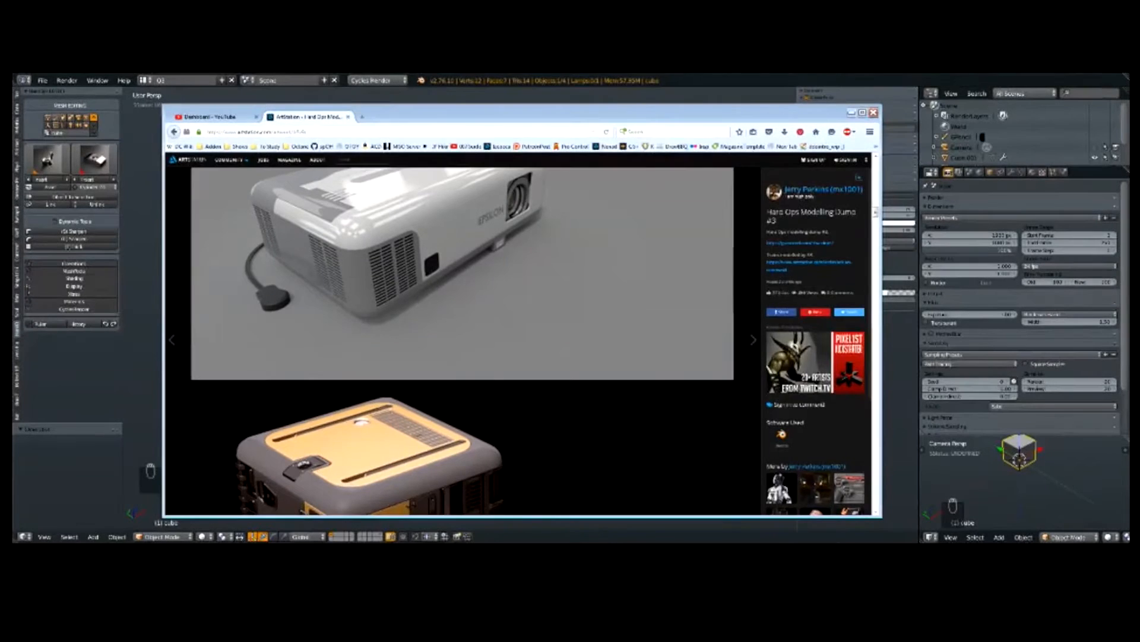
{"action": "scroll", "coordinate": [518, 333], "scroll_direction": "down", "scroll_amount": 3}
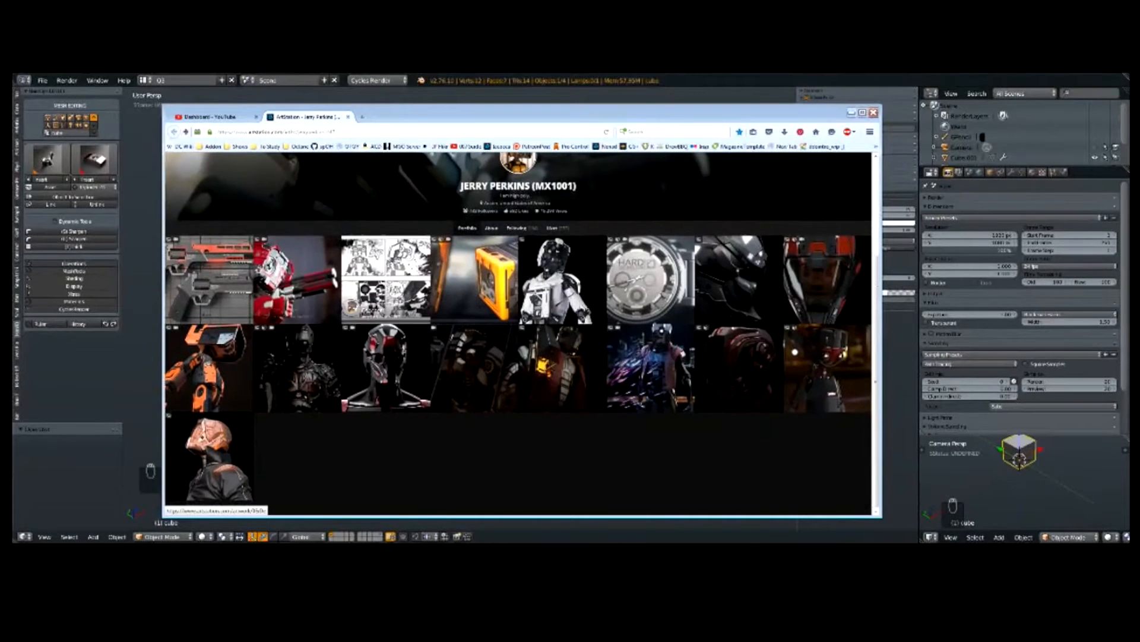
{"action": "left_click", "coordinate": [210, 284]}
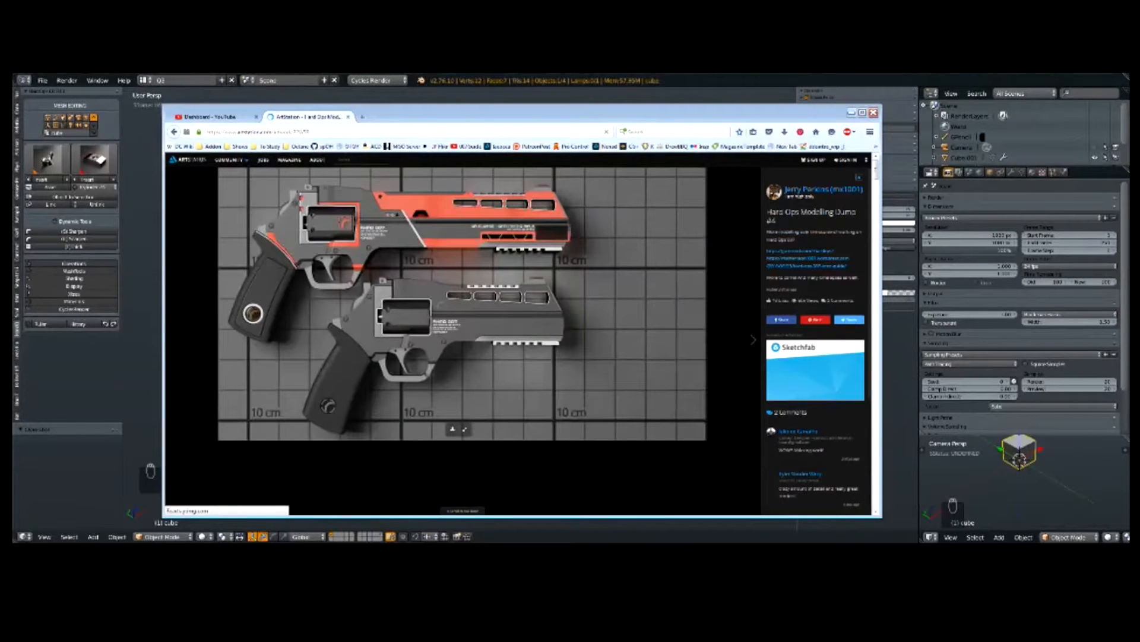
{"action": "scroll", "coordinate": [462, 339], "scroll_direction": "down", "scroll_amount": 2}
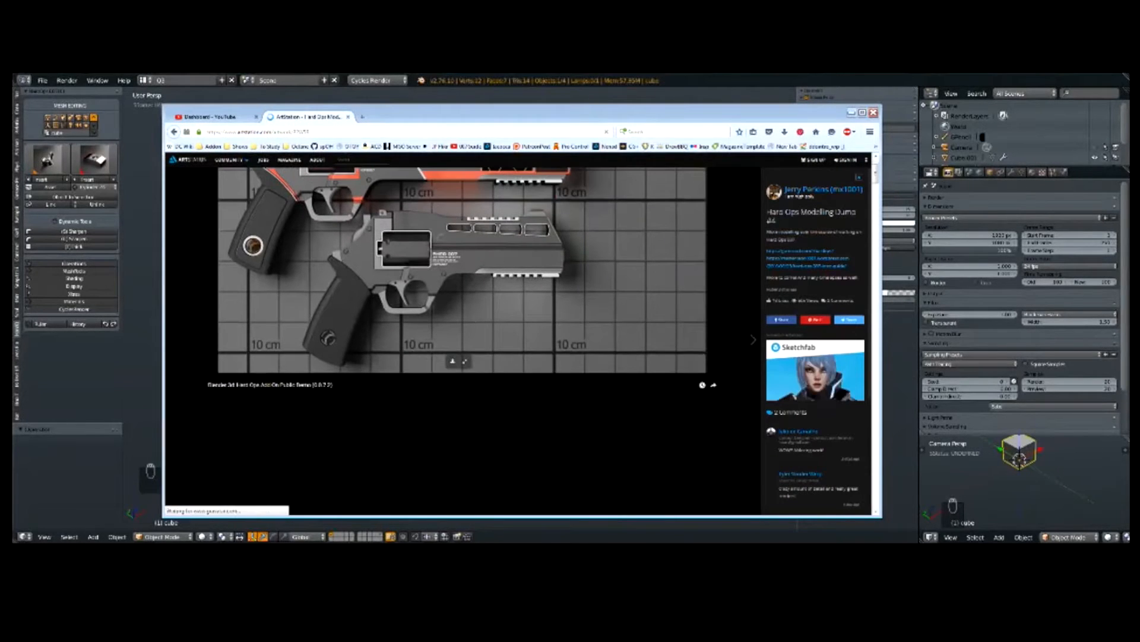
{"action": "scroll", "coordinate": [462, 339], "scroll_direction": "up", "scroll_amount": 1}
{"action": "scroll", "coordinate": [462, 339], "scroll_direction": "down", "scroll_amount": 2}
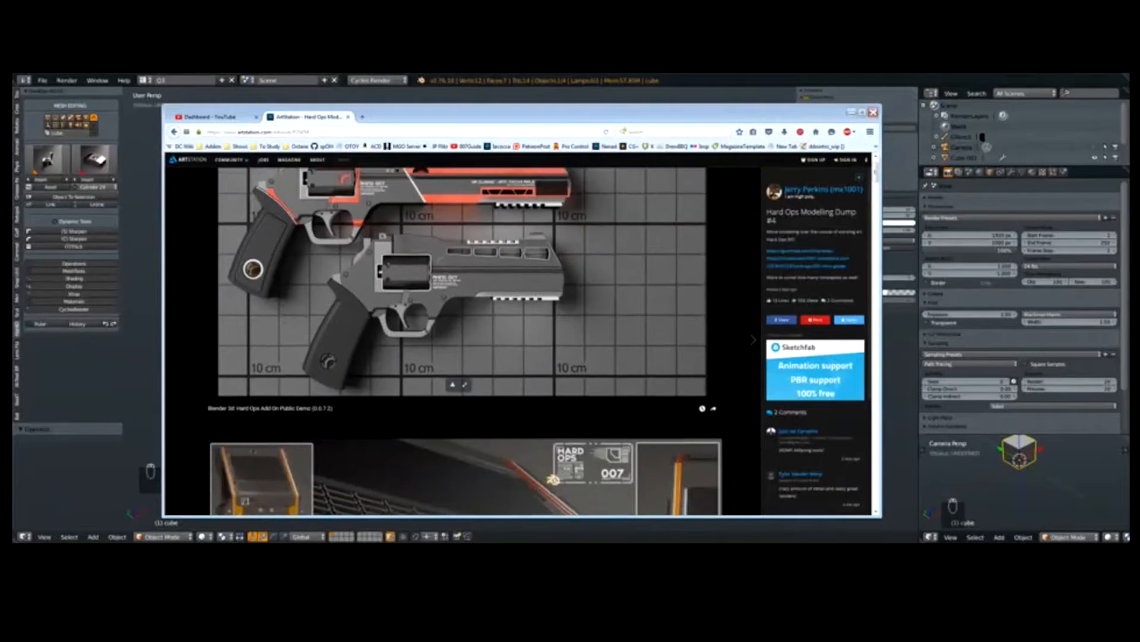
{"action": "scroll", "coordinate": [462, 339], "scroll_direction": "up", "scroll_amount": 2}
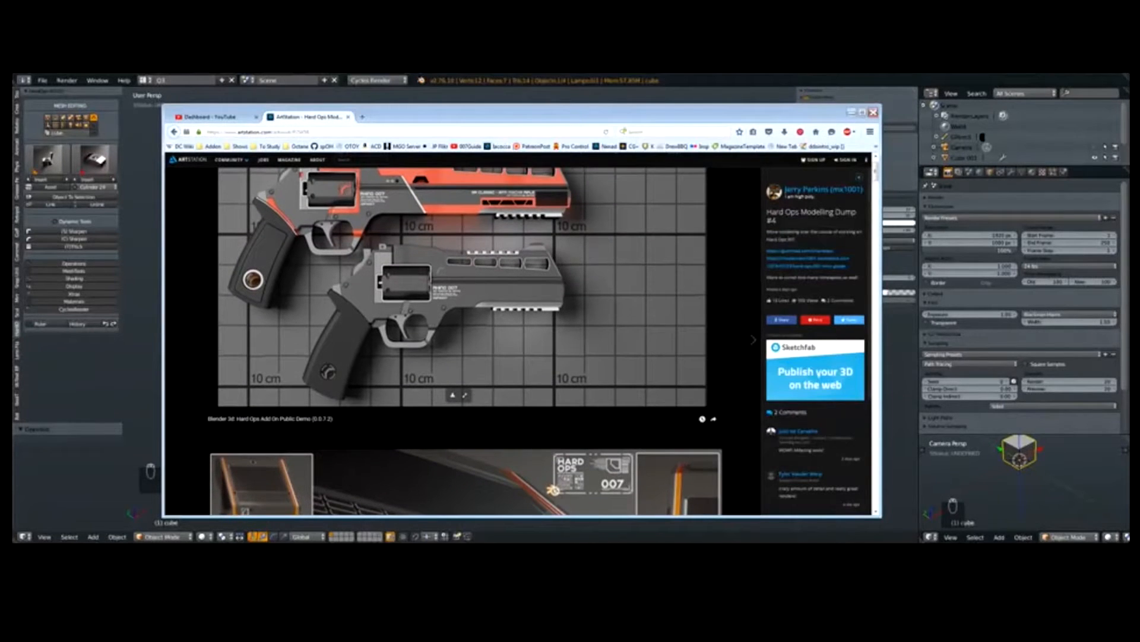
{"action": "scroll", "coordinate": [462, 339], "scroll_direction": "down", "scroll_amount": 1}
{"action": "scroll", "coordinate": [462, 339], "scroll_direction": "up", "scroll_amount": 2}
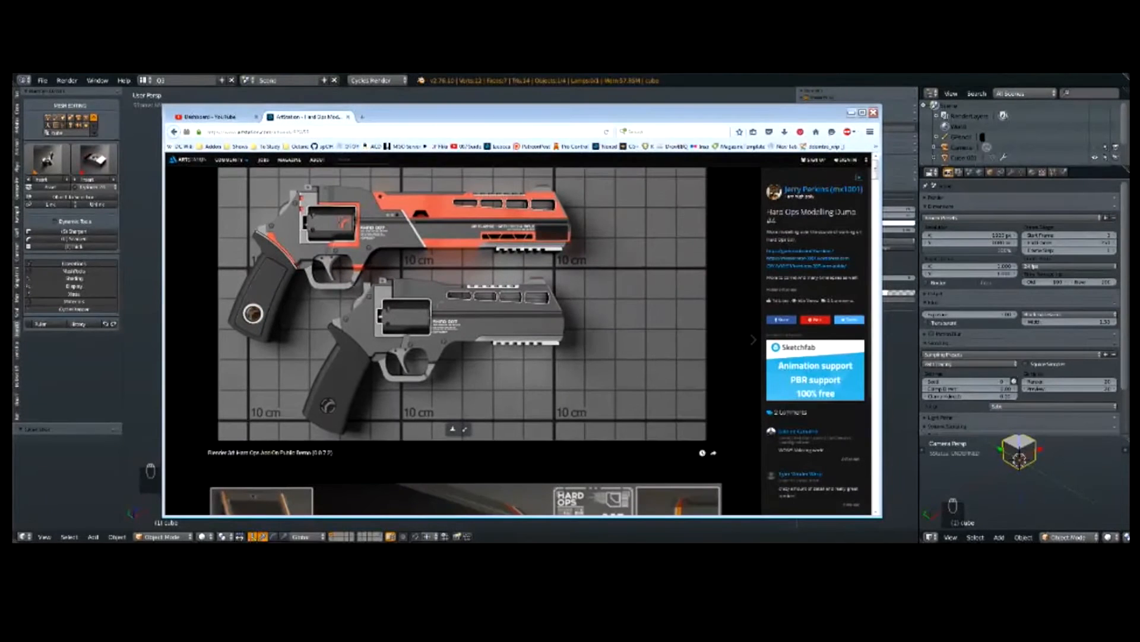
Step: Look through the Hard Ops Modelling Dump #4 images, from the revolver renders down to the red sci-fi crate and street scene
{"action": "scroll", "coordinate": [462, 339], "scroll_direction": "down", "scroll_amount": 8}
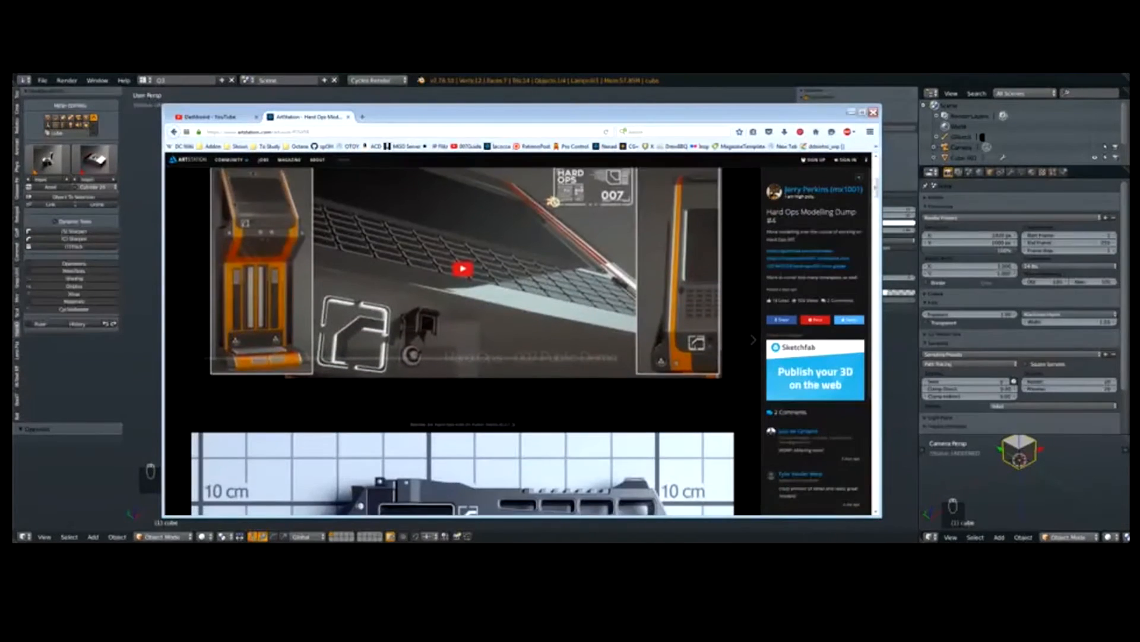
{"action": "scroll", "coordinate": [462, 340], "scroll_direction": "down", "scroll_amount": 8}
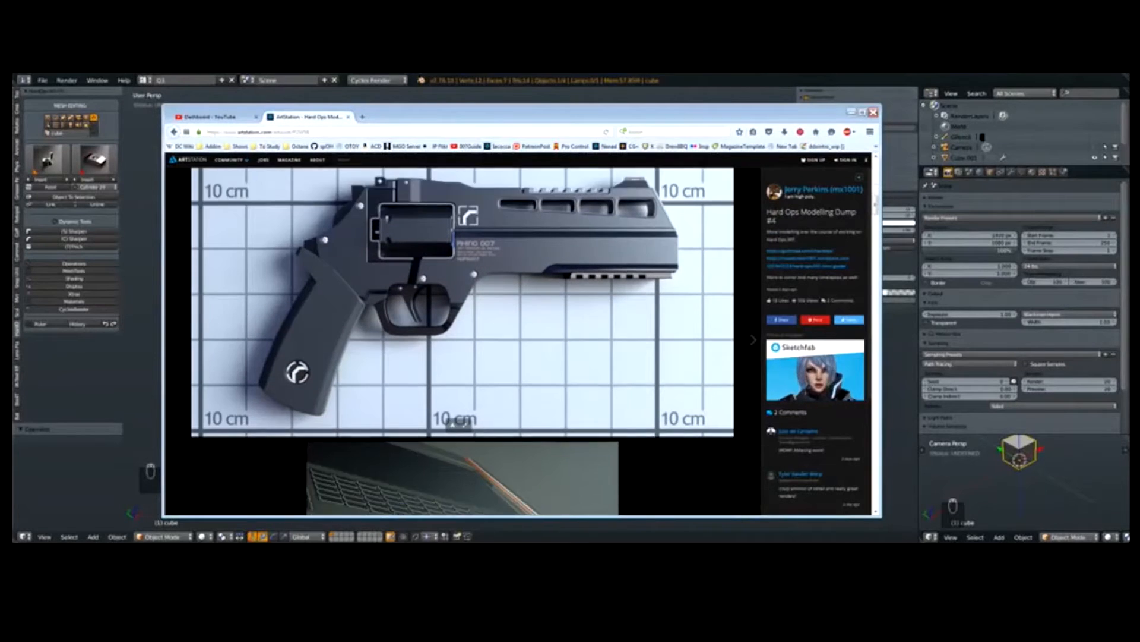
{"action": "scroll", "coordinate": [462, 339], "scroll_direction": "down", "scroll_amount": 6}
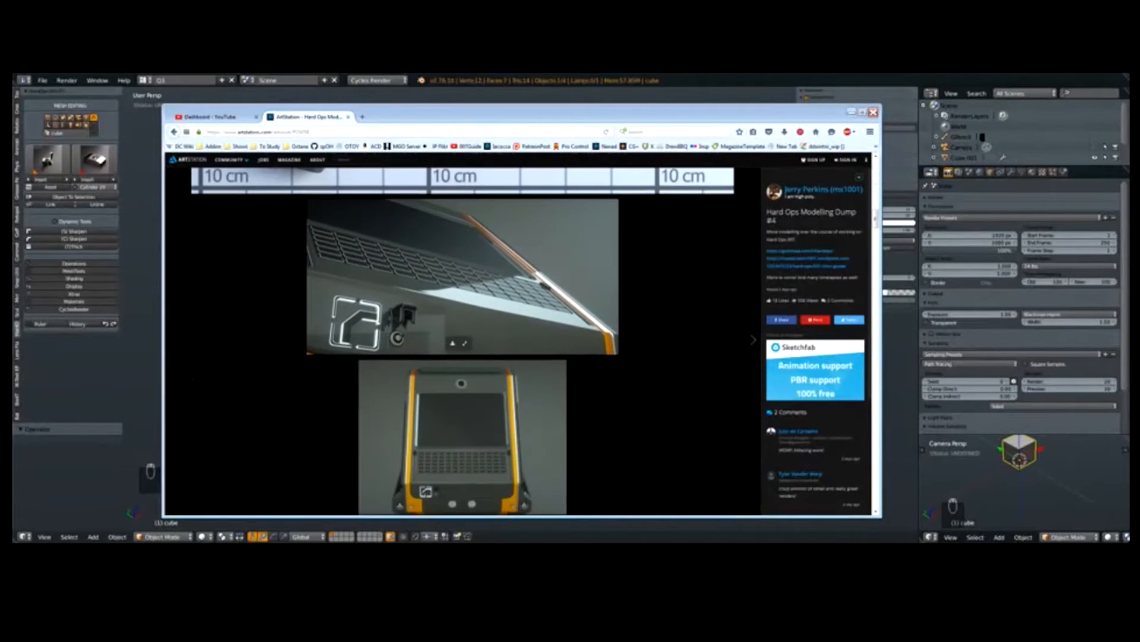
{"action": "scroll", "coordinate": [462, 339], "scroll_direction": "down", "scroll_amount": 10}
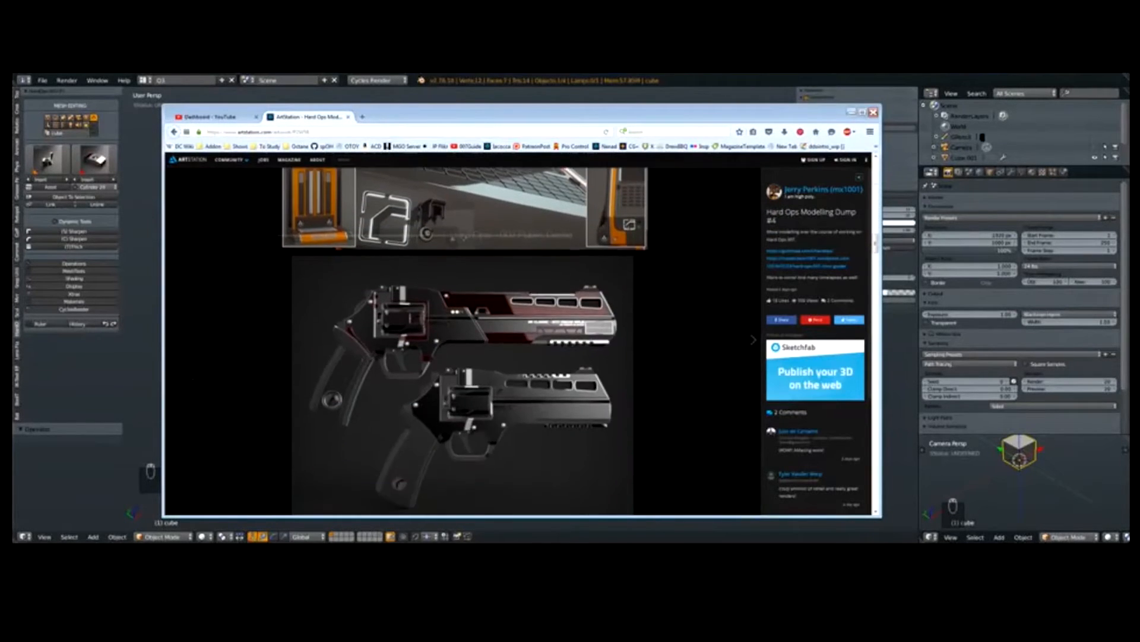
{"action": "scroll", "coordinate": [462, 339], "scroll_direction": "down", "scroll_amount": 10}
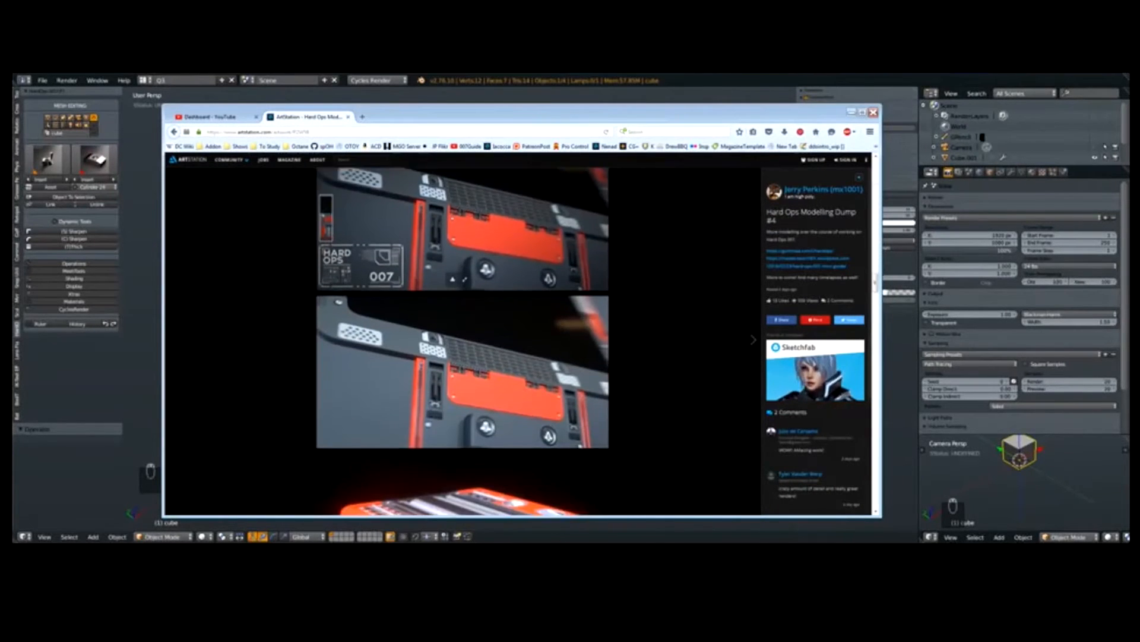
{"action": "scroll", "coordinate": [462, 339], "scroll_direction": "down", "scroll_amount": 8}
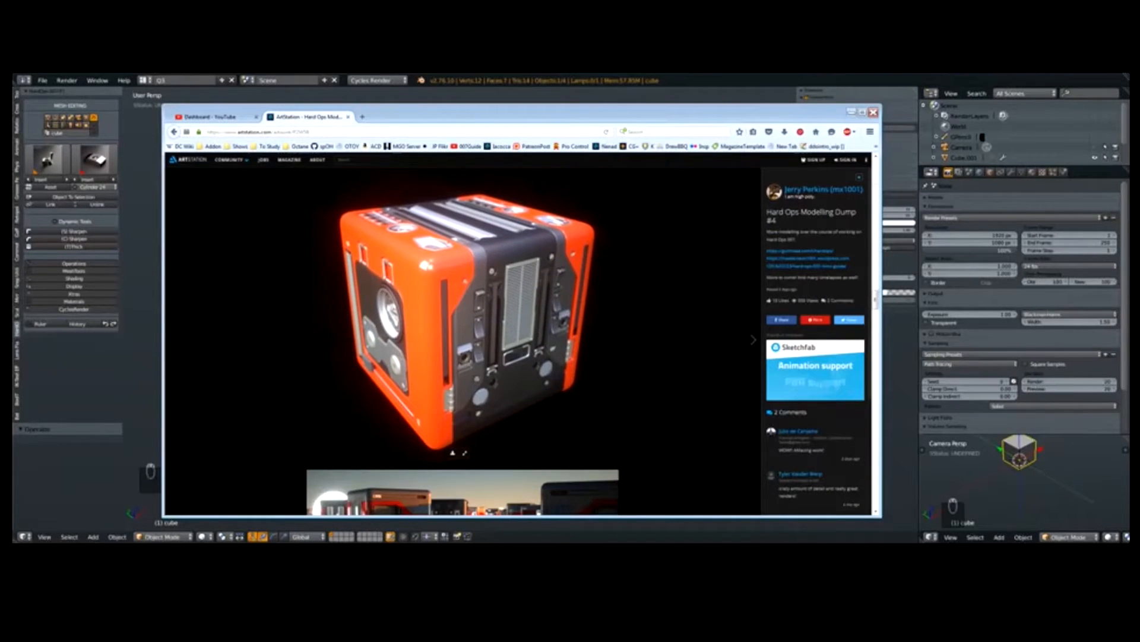
{"action": "scroll", "coordinate": [462, 339], "scroll_direction": "down", "scroll_amount": 3}
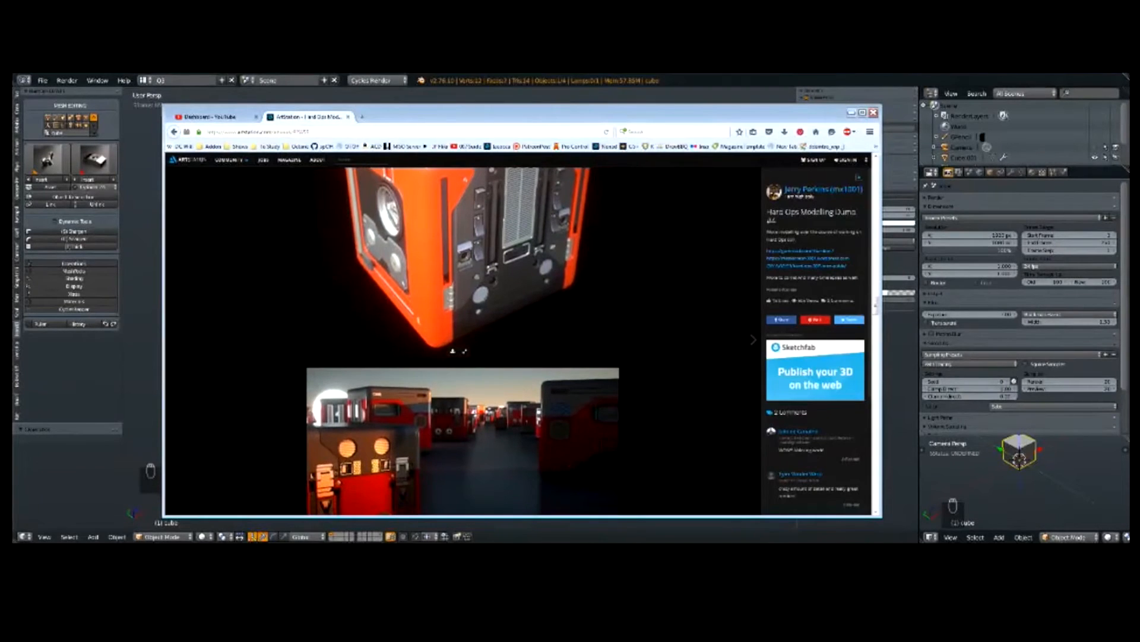
Step: Switch to Blender and take a brief look at the Hard Ops menu for the cube
{"action": "key", "text": "alt+Tab"}
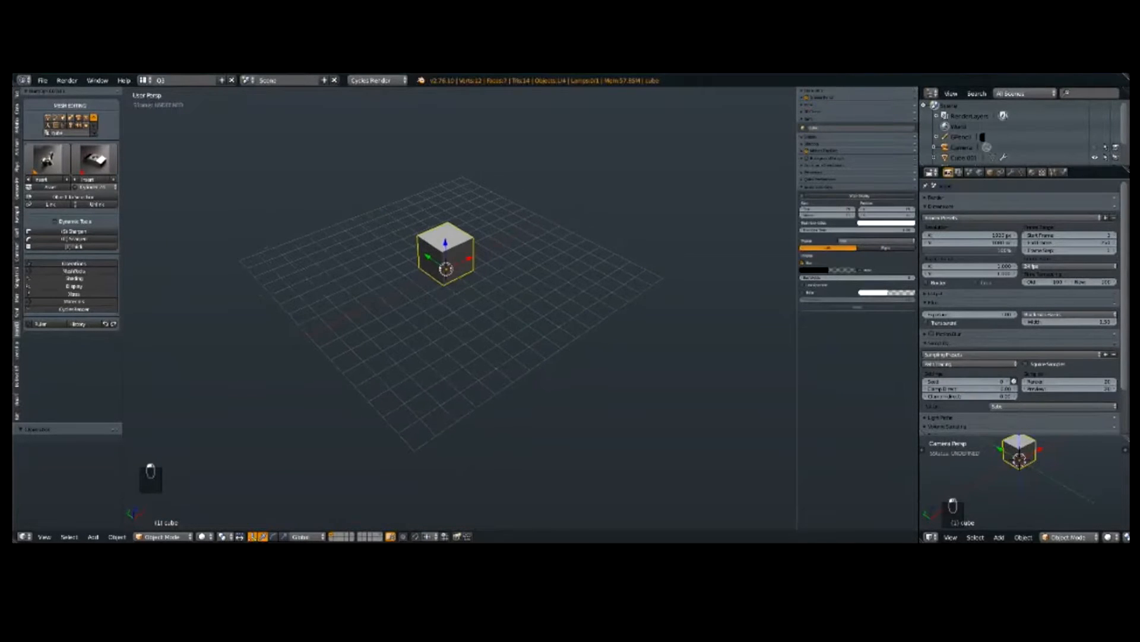
{"action": "key", "text": "shift+q"}
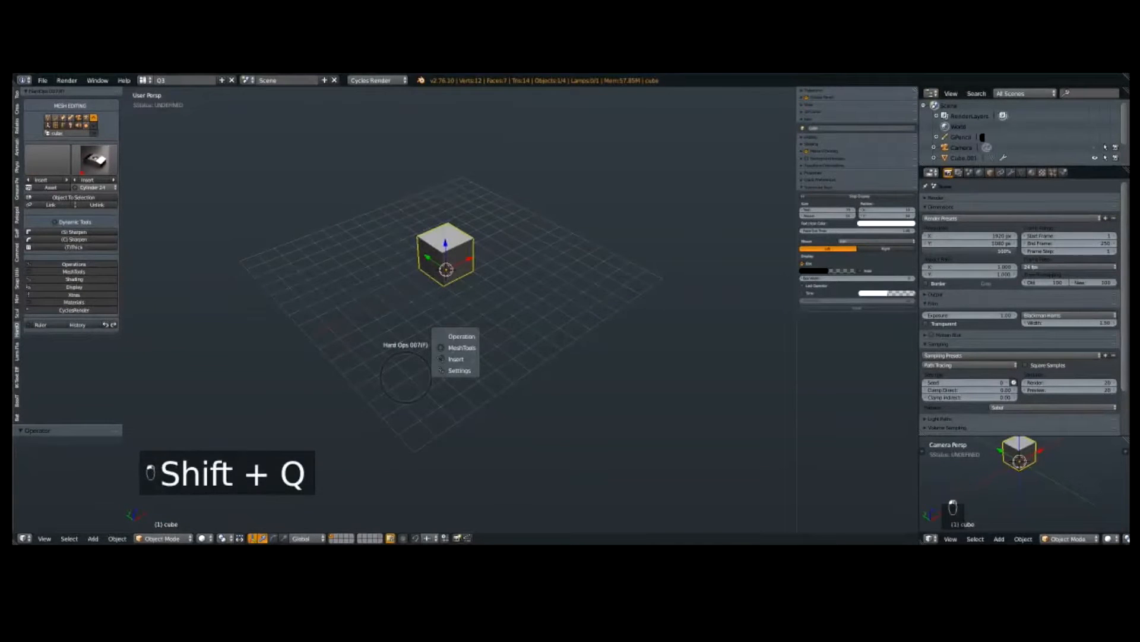
{"action": "key", "text": "Escape"}
Step: Frame the cube in the viewport and expose the Transform and Edit object tools
{"action": "scroll", "coordinate": [445, 256], "scroll_direction": "up", "scroll_amount": 3}
{"action": "key", "text": "KP_Decimal"}
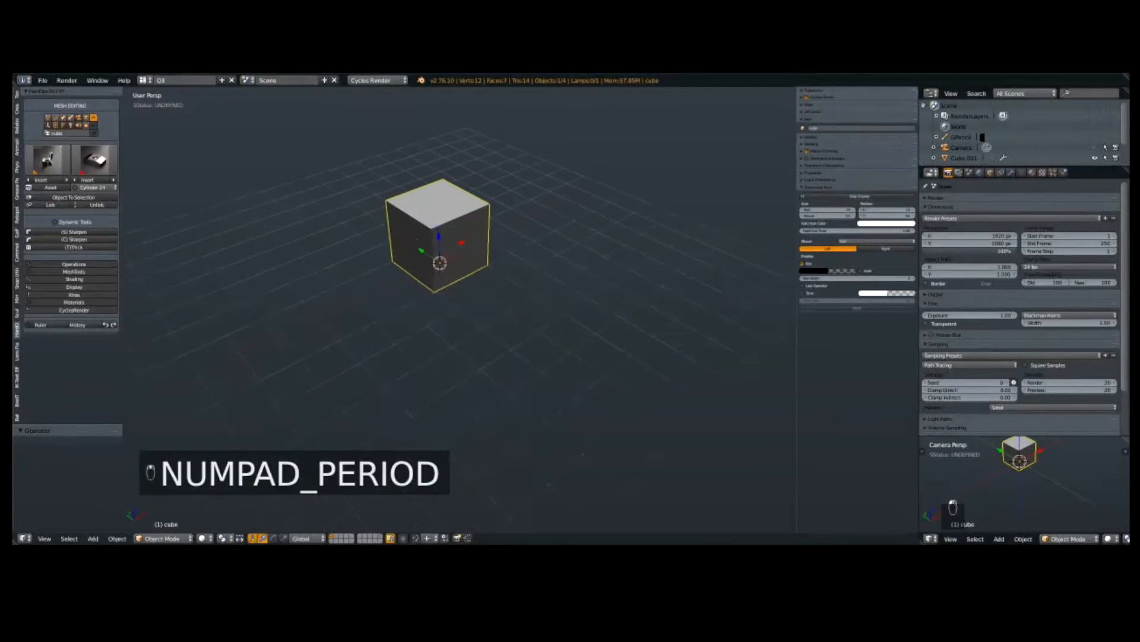
{"action": "left_click", "coordinate": [17, 94]}
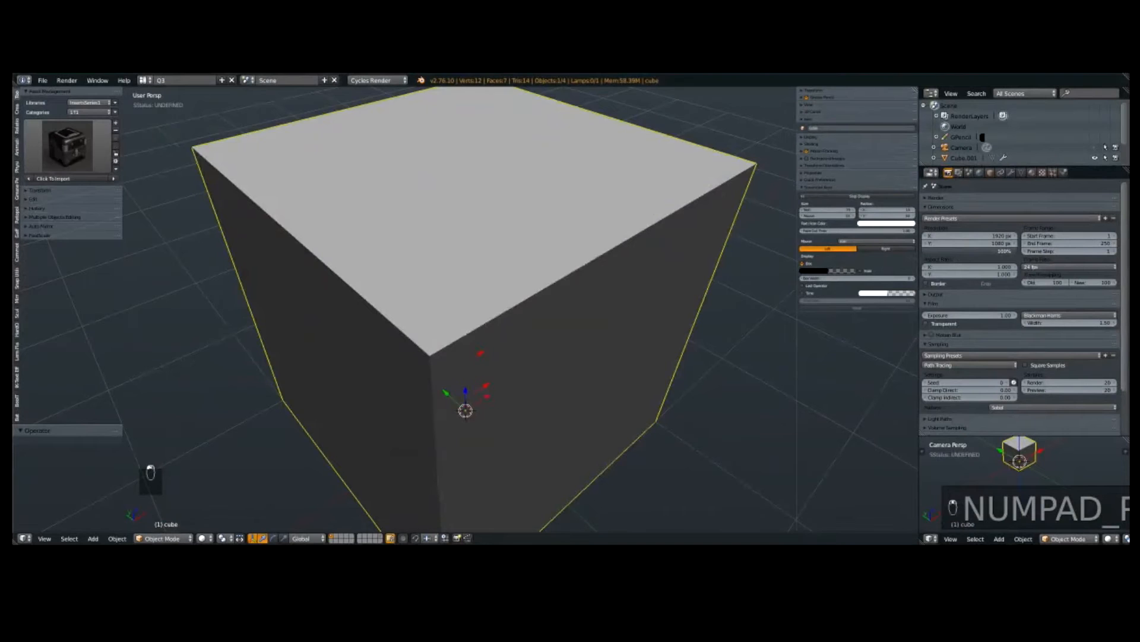
{"action": "scroll", "coordinate": [463, 309], "scroll_direction": "down", "scroll_amount": 1}
{"action": "left_click", "coordinate": [41, 199]}
{"action": "left_click", "coordinate": [41, 190]}
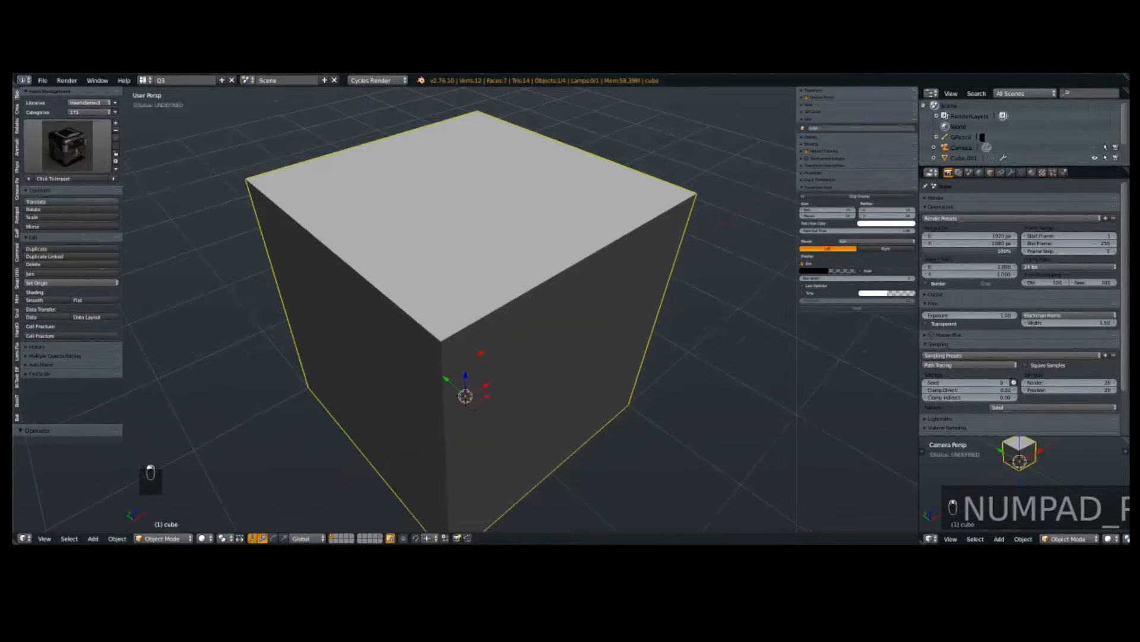
Step: Bevel the cube's front upper edge with many segments to form a broad rounded corner, then return to Object Mode
{"action": "scroll", "coordinate": [464, 309], "scroll_direction": "down", "scroll_amount": 2}
{"action": "key", "text": "Tab"}
{"action": "right_click", "coordinate": [528, 262]}
{"action": "key", "text": "ctrl+b"}
{"action": "scroll", "coordinate": [595, 417], "scroll_direction": "up", "scroll_amount": 8}
{"action": "left_click", "coordinate": [612, 439]}
{"action": "key", "text": "Tab"}
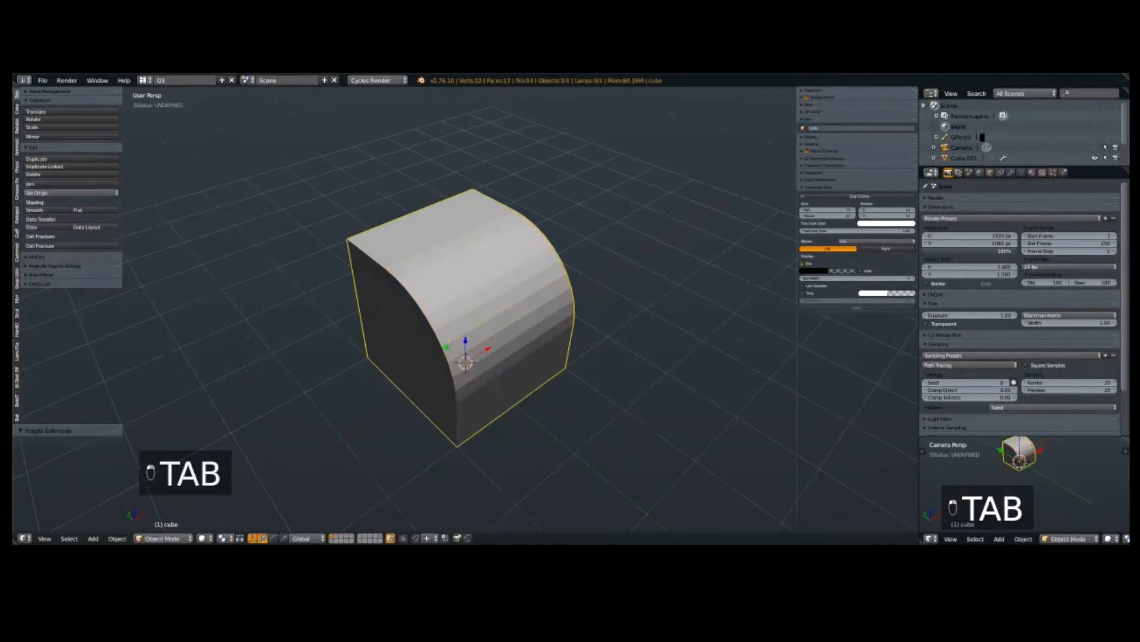
Step: Inset the flat end face opposite the rounded corner with an extrude and a slight scale-down, leaving a narrow frame
{"action": "middle_click_drag", "start_coordinate": [333, 398], "coordinate": [436, 355]}
{"action": "key", "text": "Tab"}
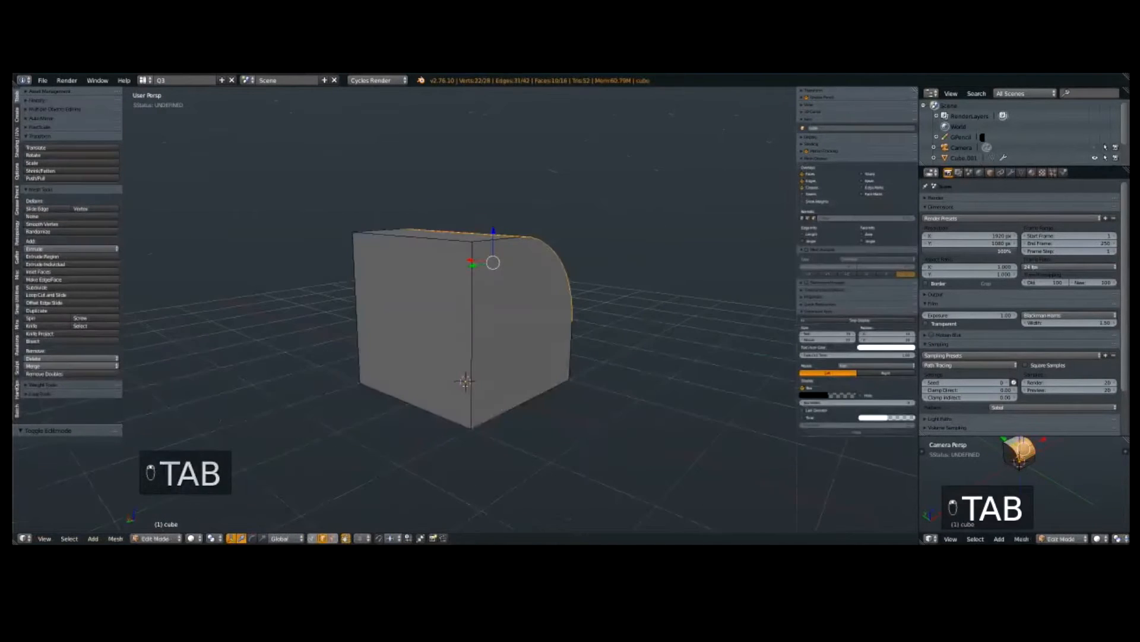
{"action": "key", "text": "ctrl+Tab"}
{"action": "left_click", "coordinate": [433, 361]}
{"action": "right_click", "coordinate": [466, 381]}
{"action": "key", "text": "e"}
{"action": "key", "text": "s"}
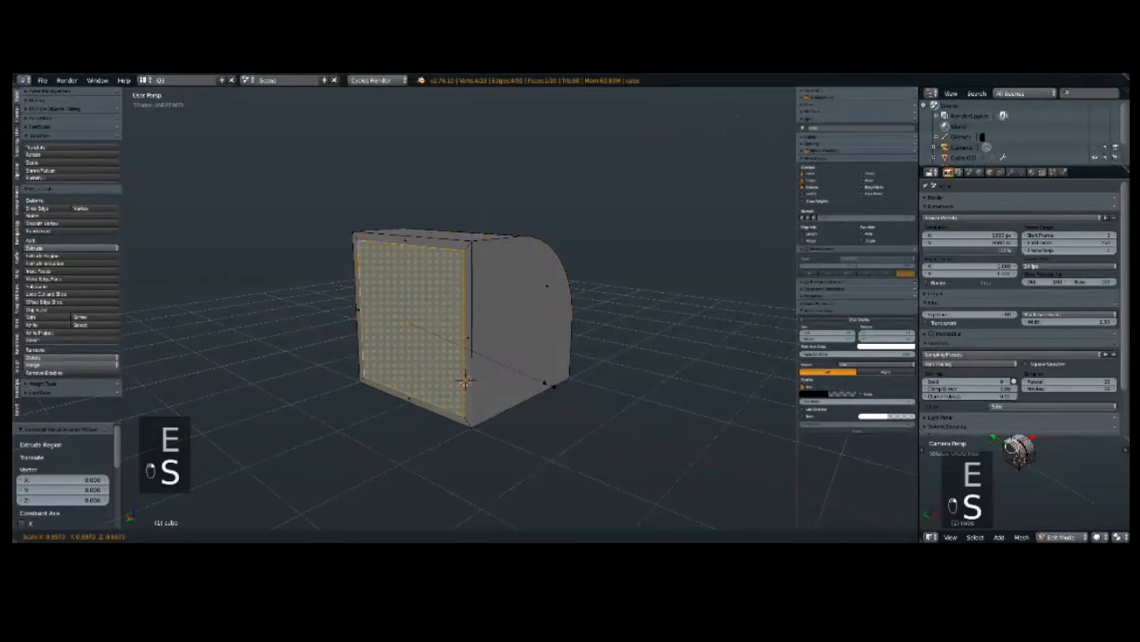
{"action": "left_click", "coordinate": [465, 381]}
Step: Select the frame faces around the inset and extrude them outward to form a deep rectangular opening
{"action": "right_click", "coordinate": [464, 414], "text": "alt"}
{"action": "key", "text": "e"}
{"action": "left_click", "coordinate": [363, 458]}
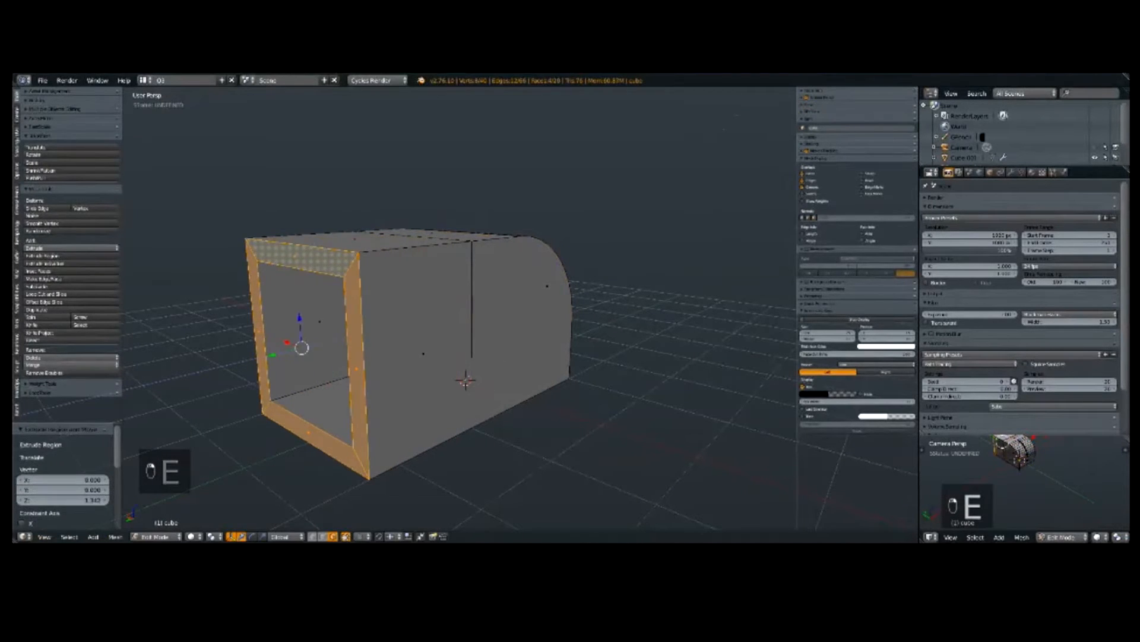
Step: Return to Object Mode, apply smooth shading to the block and inspect its surface from the rounded side
{"action": "key", "text": "Tab"}
{"action": "left_click", "coordinate": [48, 209]}
{"action": "scroll", "coordinate": [357, 333], "scroll_direction": "down", "scroll_amount": 1}
{"action": "mouse_move", "coordinate": [357, 333]}
{"action": "middle_mouse_down"}
{"action": "mouse_move", "coordinate": [232, 327]}
{"action": "mouse_move", "coordinate": [298, 375]}
{"action": "mouse_move", "coordinate": [267, 385]}
{"action": "mouse_move", "coordinate": [275, 380]}
{"action": "middle_mouse_up"}
{"action": "scroll", "coordinate": [298, 374], "scroll_direction": "up", "scroll_amount": 2}
{"action": "scroll", "coordinate": [268, 385], "scroll_direction": "down", "scroll_amount": 1}
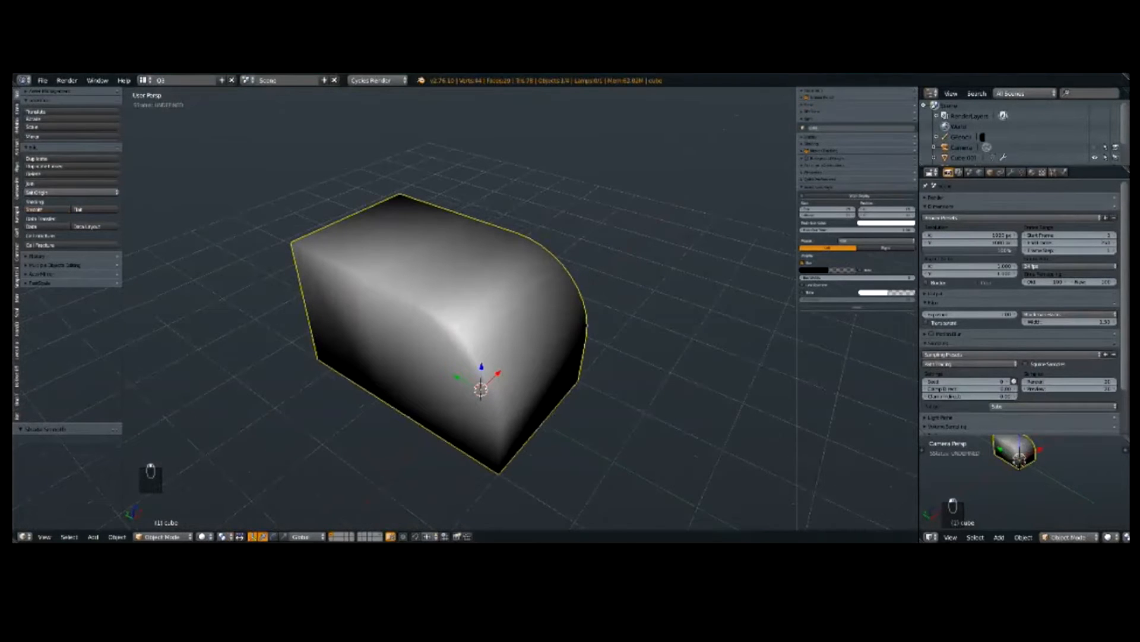
Step: Enable Auto Smooth in the block's mesh data so its hard edges shade cleanly
{"action": "left_click", "coordinate": [1011, 173]}
{"action": "left_click", "coordinate": [1021, 172]}
{"action": "left_click", "coordinate": [925, 223]}
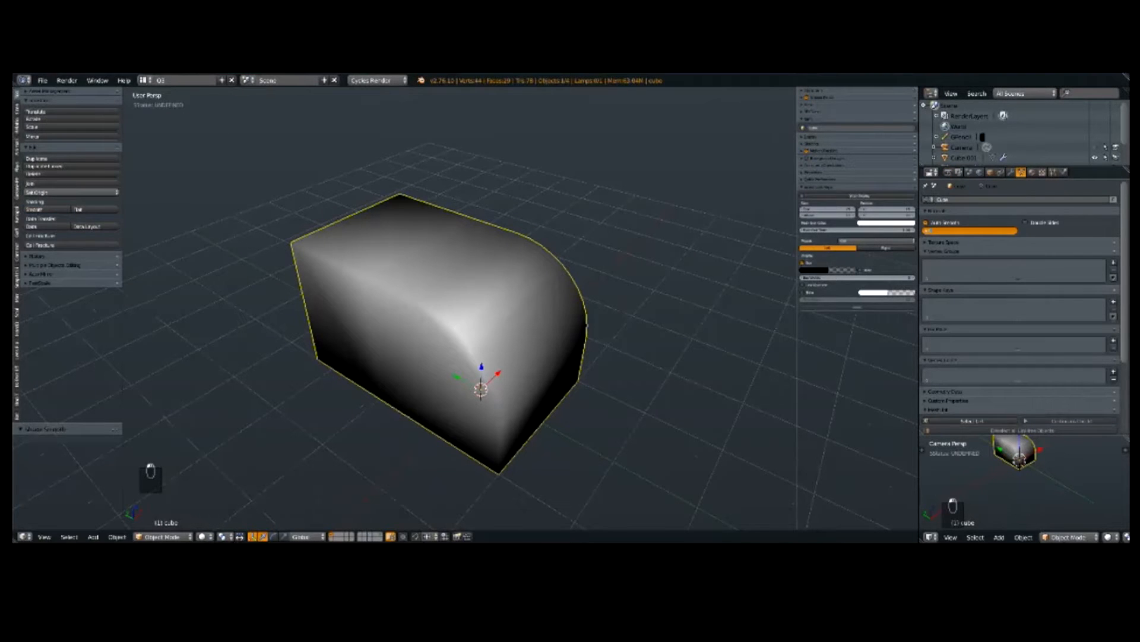
{"action": "key", "text": "Return"}
{"action": "mouse_move", "coordinate": [543, 362]}
{"action": "middle_mouse_down"}
{"action": "mouse_move", "coordinate": [558, 392]}
{"action": "mouse_move", "coordinate": [536, 375]}
{"action": "middle_mouse_up"}
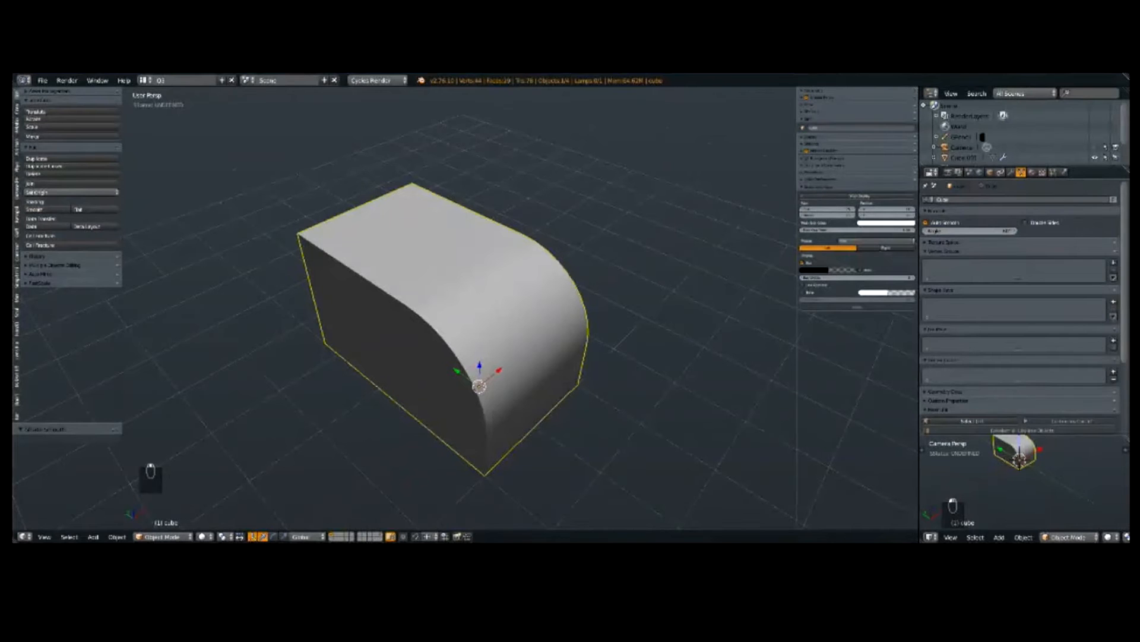
Step: Add a Bevel modifier to the block, limit it by Angle and reduce its width to about 0.02
{"action": "left_click", "coordinate": [1010, 172]}
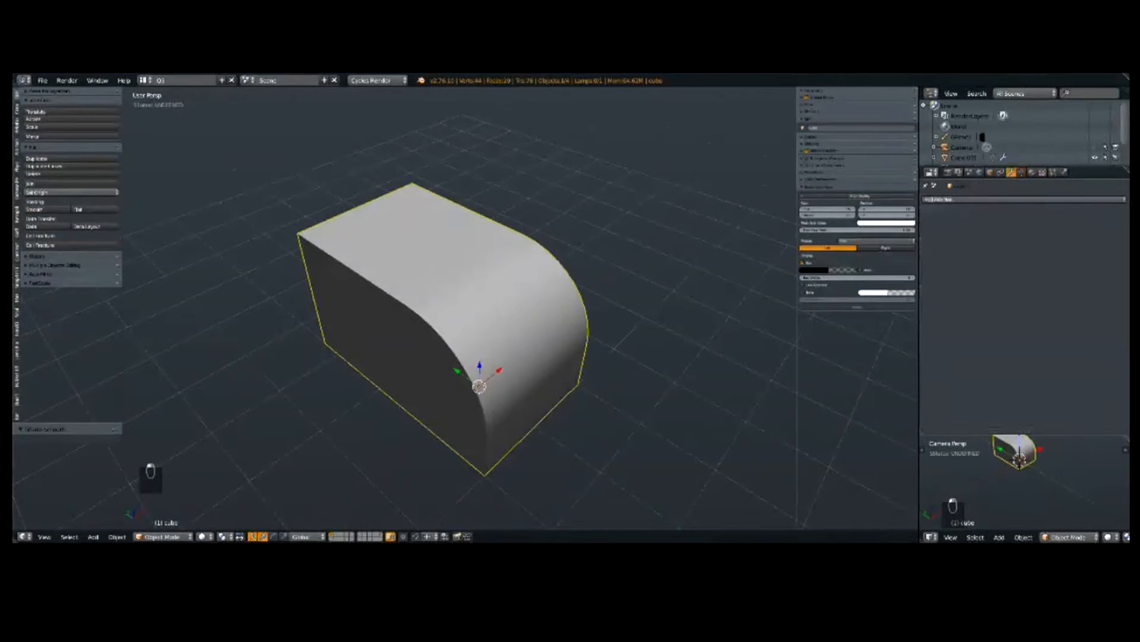
{"action": "left_click", "coordinate": [1021, 199]}
{"action": "left_click", "coordinate": [974, 226]}
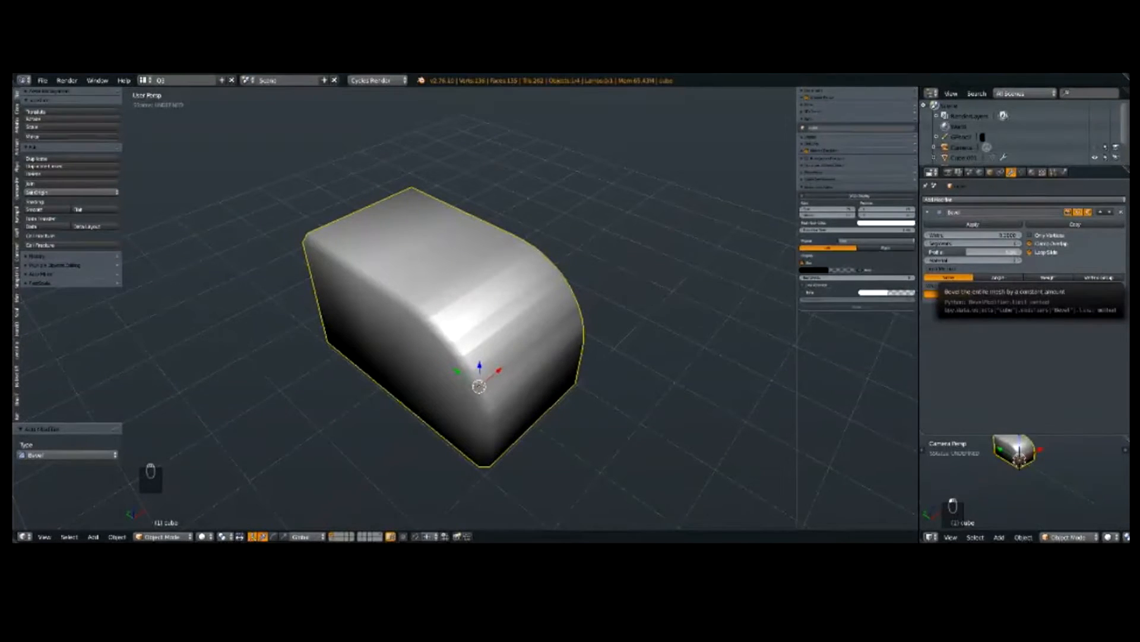
{"action": "left_click", "coordinate": [998, 277]}
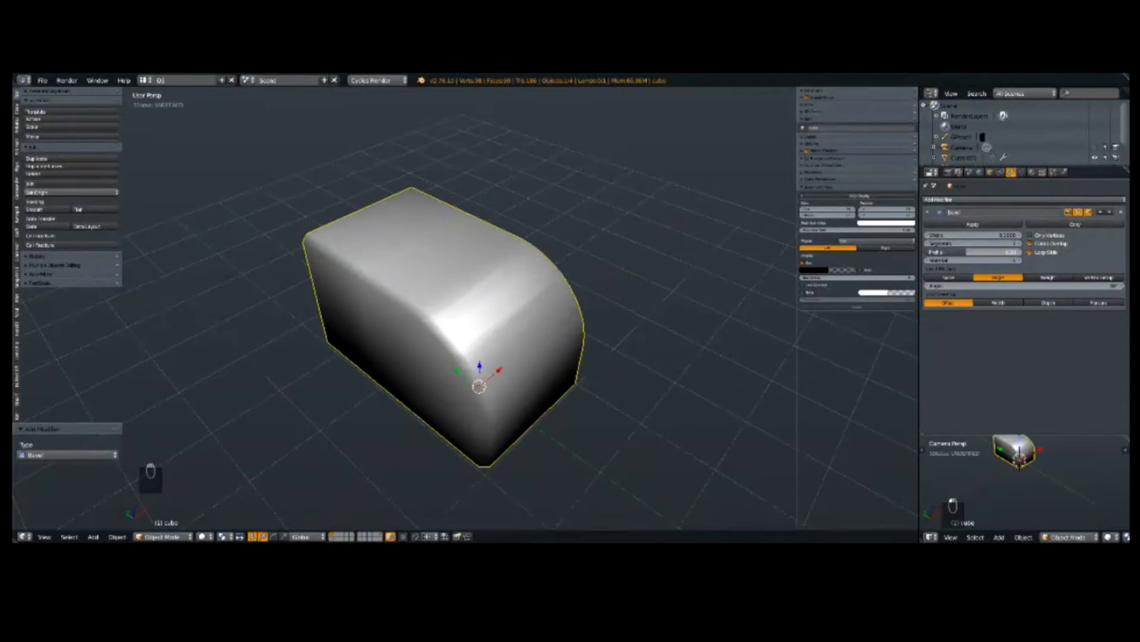
{"action": "left_click_drag", "start_coordinate": [986, 236], "coordinate": [968, 235]}
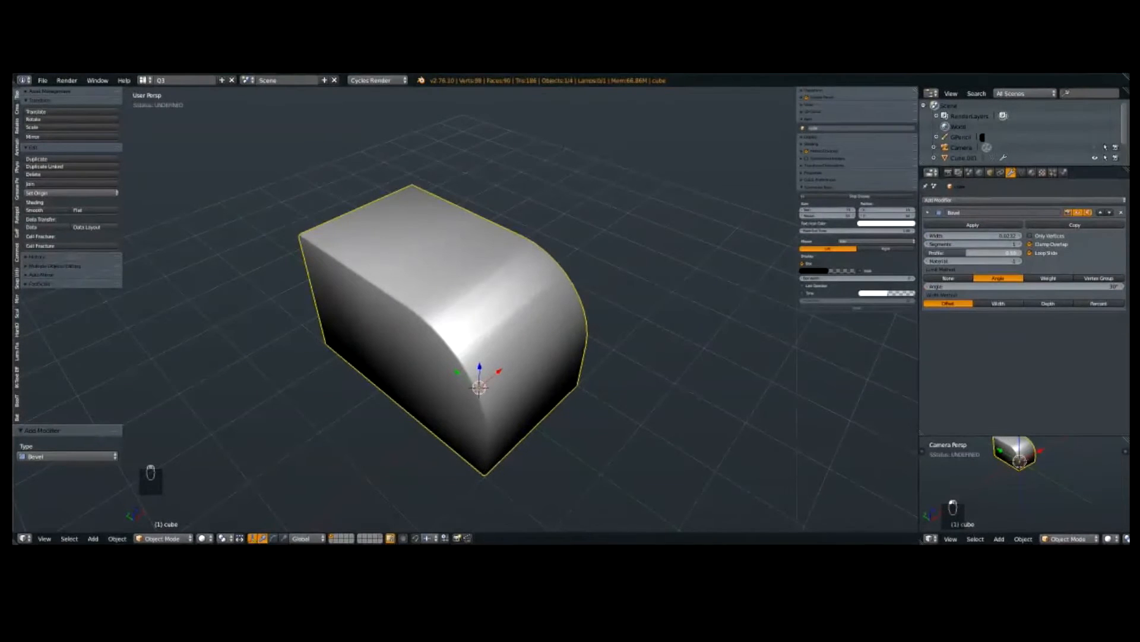
Step: Reapply smooth shading to the block and set the Bevel modifier's limit method to Weight
{"action": "mouse_move", "coordinate": [535, 309]}
{"action": "middle_mouse_down"}
{"action": "mouse_move", "coordinate": [507, 297]}
{"action": "mouse_move", "coordinate": [527, 316]}
{"action": "middle_mouse_up"}
{"action": "left_click", "coordinate": [46, 209]}
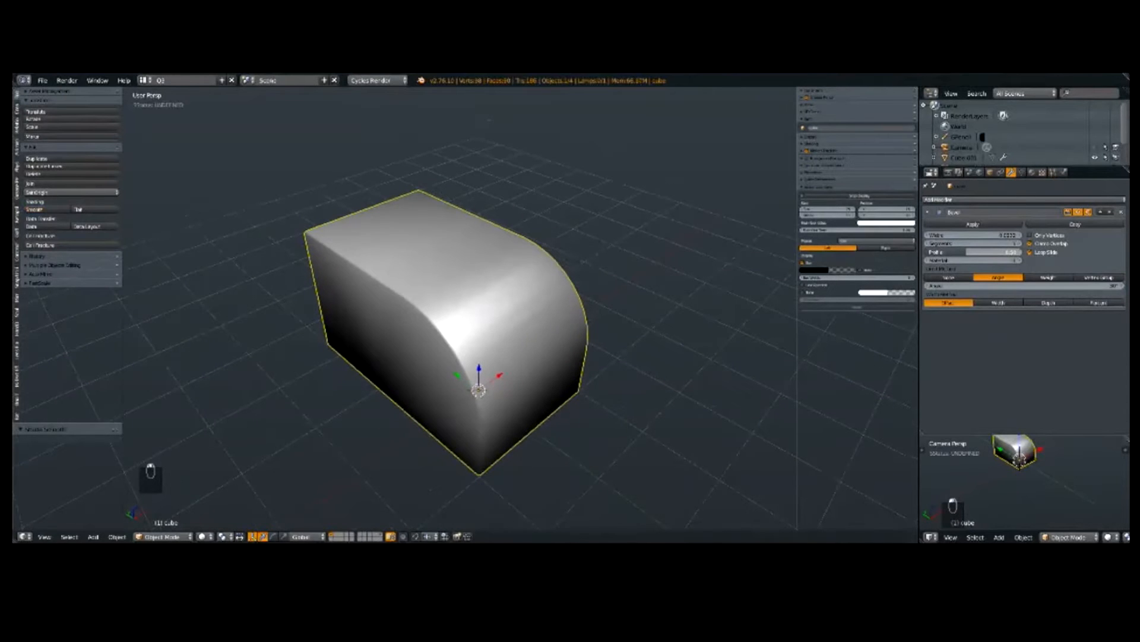
{"action": "scroll", "coordinate": [464, 333], "scroll_direction": "down", "scroll_amount": 1}
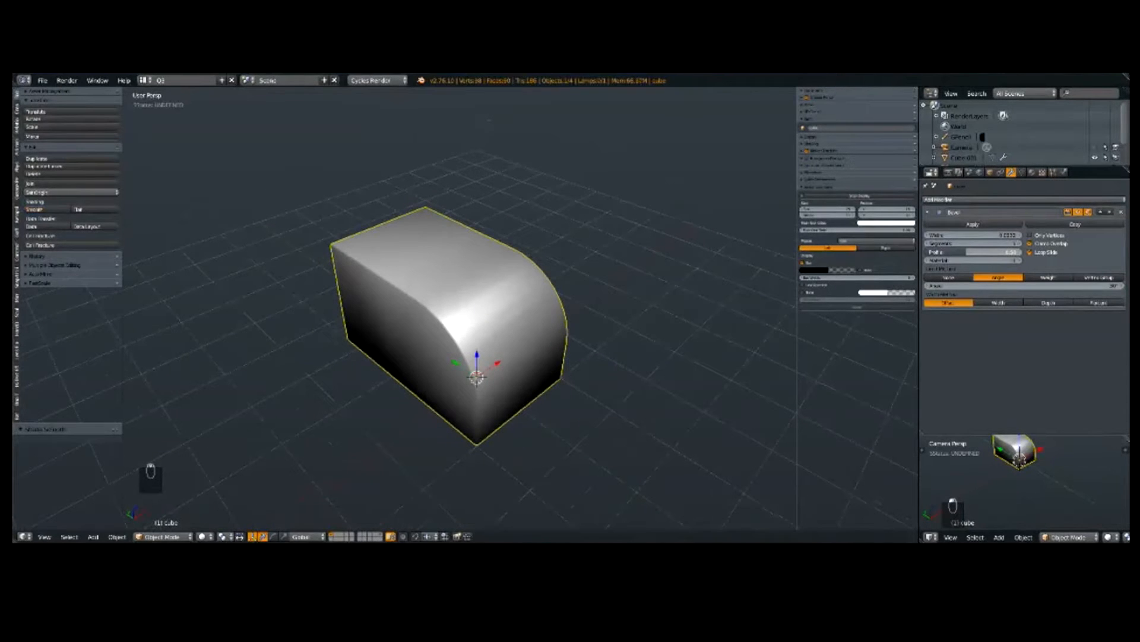
{"action": "scroll", "coordinate": [442, 343], "scroll_direction": "up", "scroll_amount": 2}
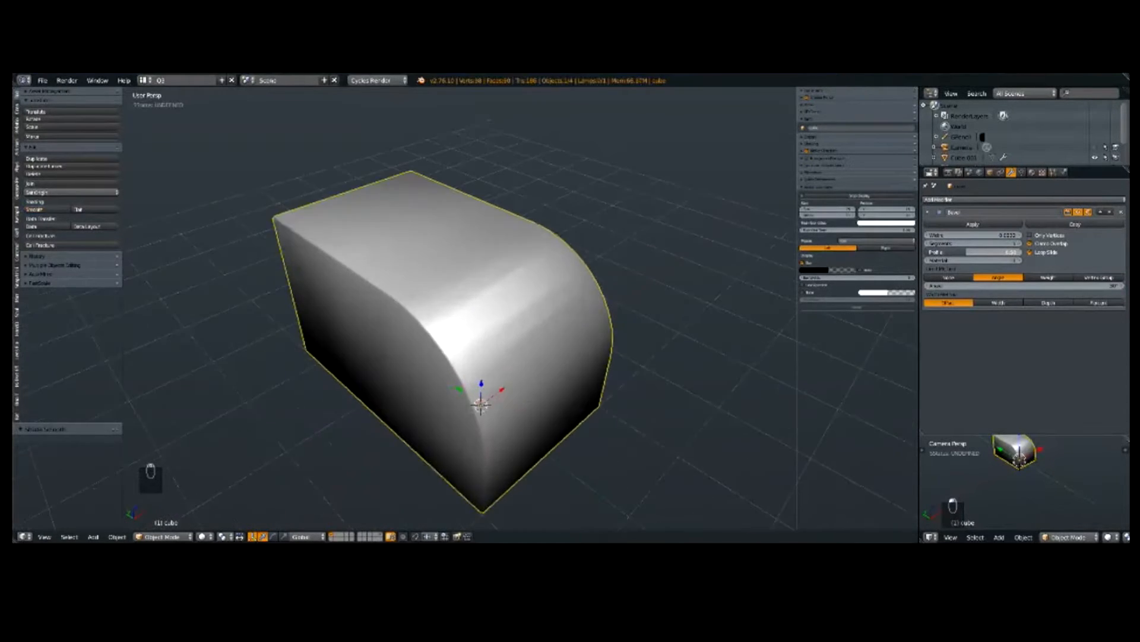
{"action": "scroll", "coordinate": [452, 338], "scroll_direction": "down", "scroll_amount": 1}
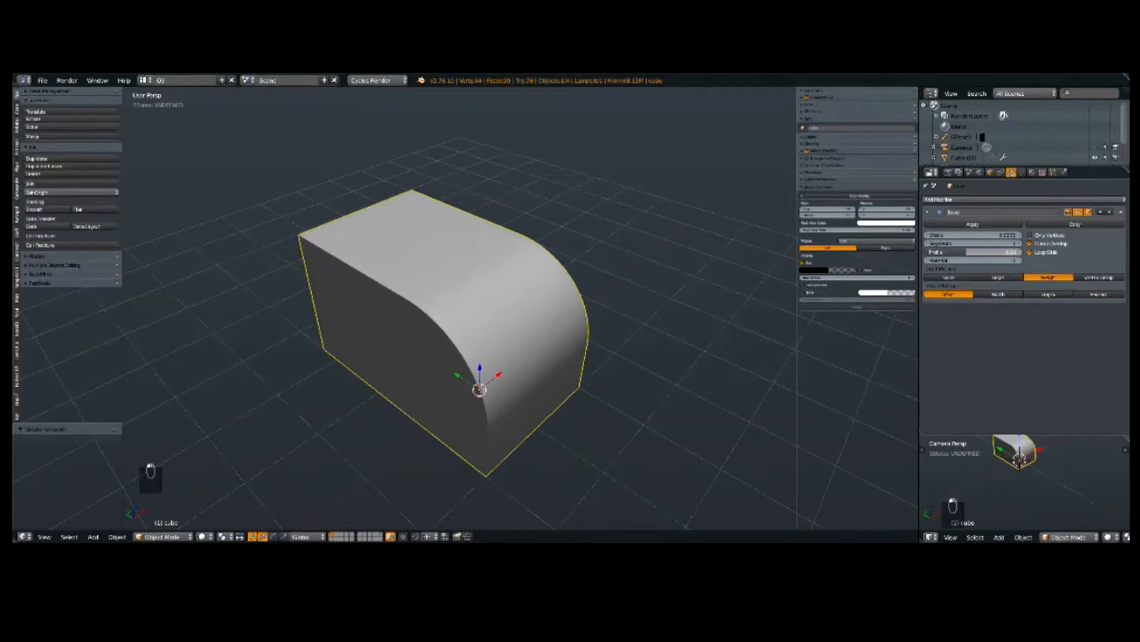
Step: Assign an edge bevel weight to the opening's inner side edges and upper rim edges, and inspect the bevels in Object Mode
{"action": "middle_click_drag", "start_coordinate": [452, 344], "coordinate": [631, 263]}
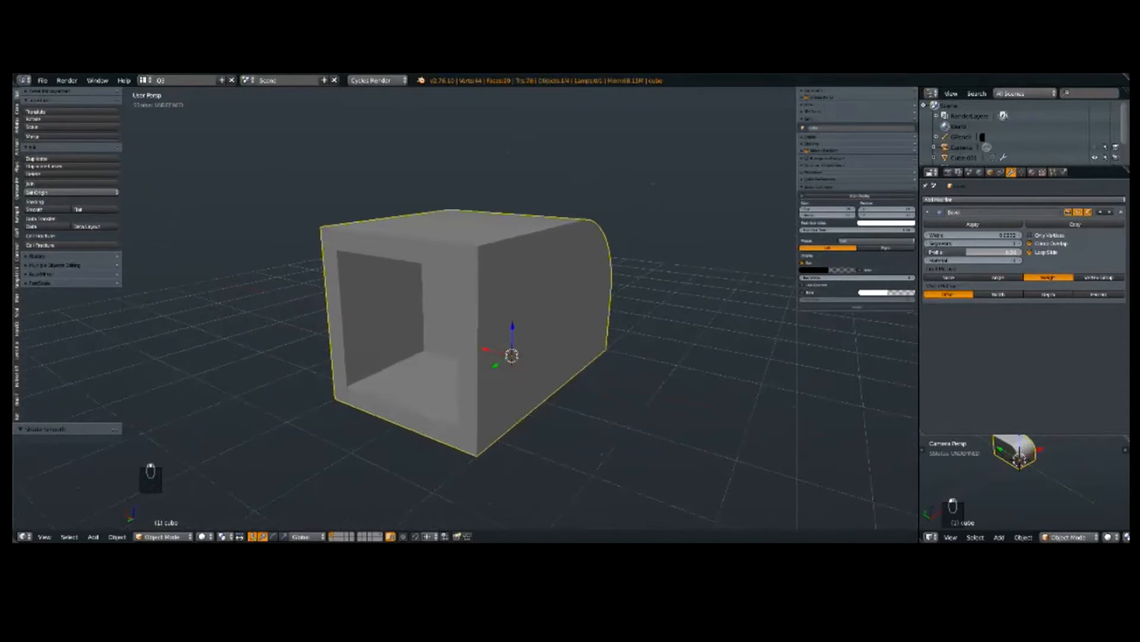
{"action": "key", "text": "a"}
{"action": "key", "text": "Tab"}
{"action": "key", "text": "ctrl+Tab"}
{"action": "left_click", "coordinate": [444, 363]}
{"action": "right_click", "coordinate": [389, 350]}
{"action": "key", "text": "ctrl+Tab"}
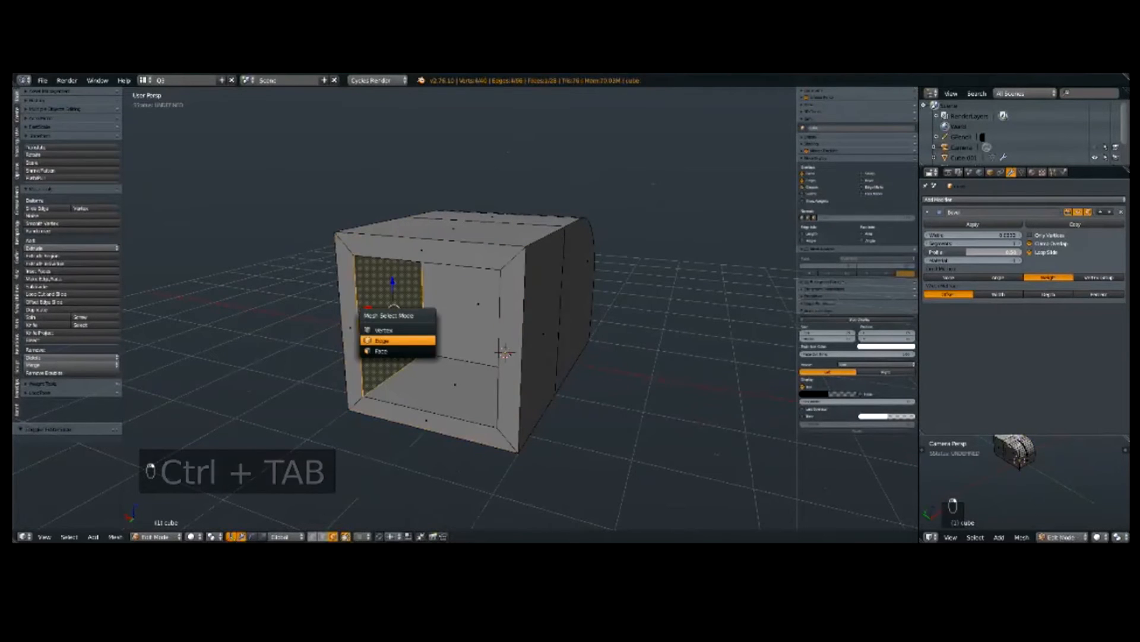
{"action": "left_click", "coordinate": [386, 340]}
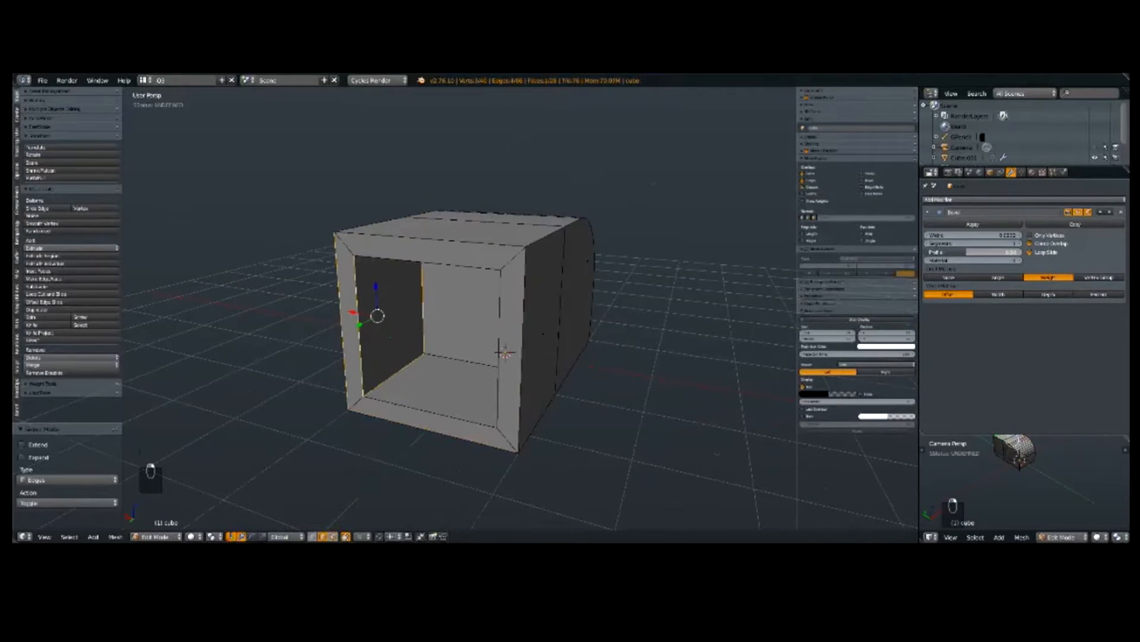
{"action": "right_click", "coordinate": [430, 239], "text": "shift"}
{"action": "key", "text": "ctrl+e"}
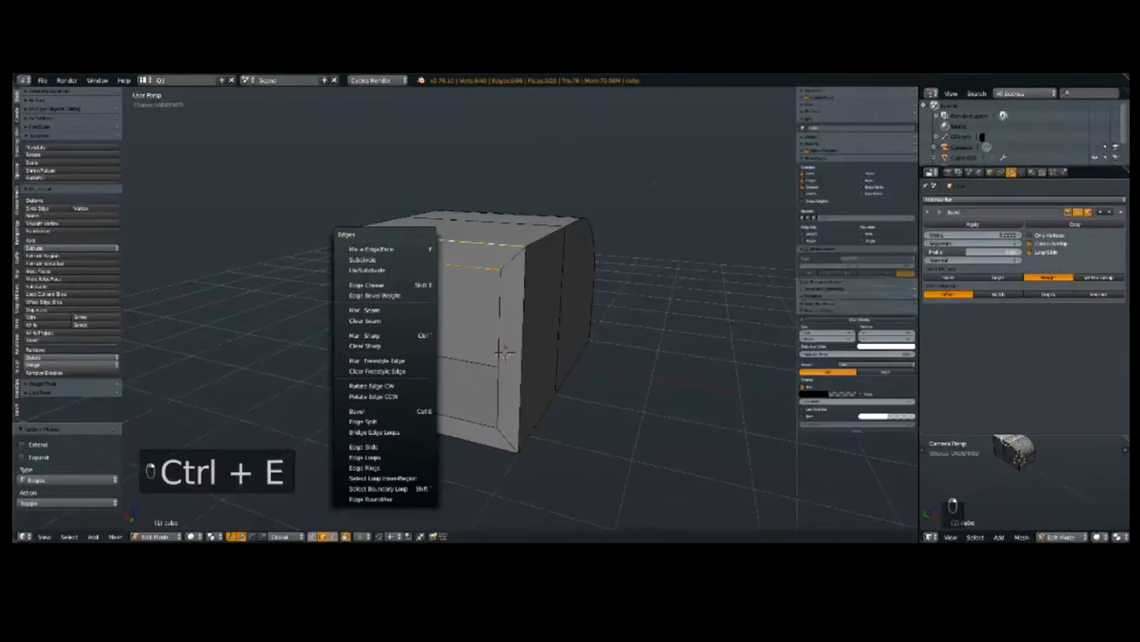
{"action": "left_click", "coordinate": [380, 295]}
{"action": "left_click", "coordinate": [522, 301]}
{"action": "key", "text": "Tab"}
{"action": "middle_click_drag", "start_coordinate": [522, 301], "coordinate": [496, 345]}
Step: Clear the edge selection in Edit Mode, select all of the mesh's sharp edges and display the mesh in wireframe
{"action": "key", "text": "Tab"}
{"action": "key", "text": "a"}
{"action": "key", "text": "a"}
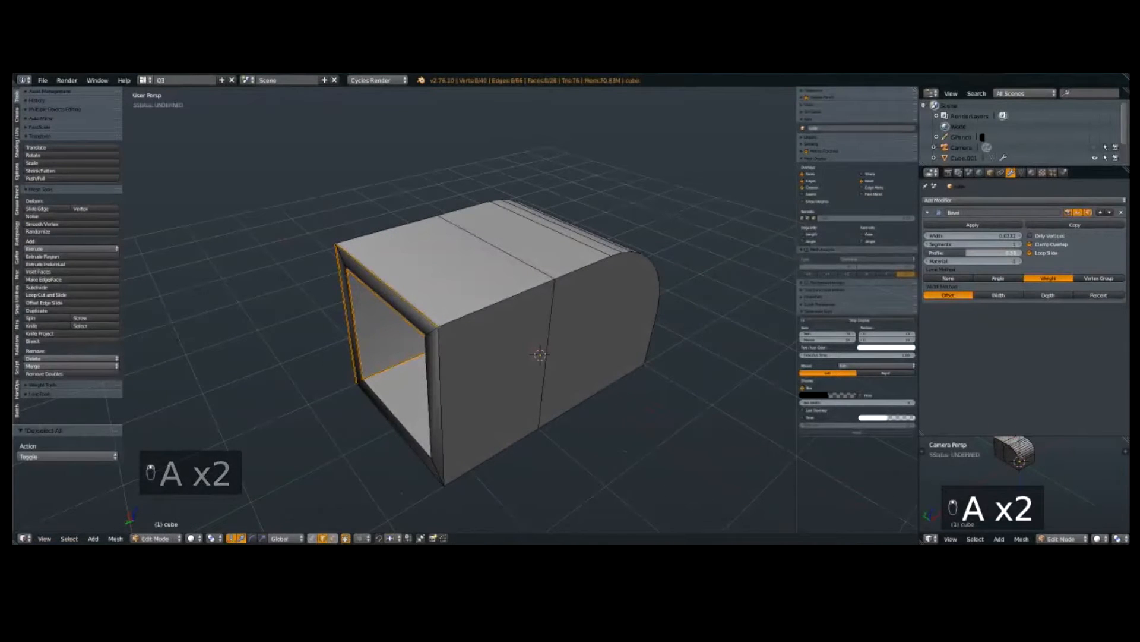
{"action": "left_click", "coordinate": [69, 538]}
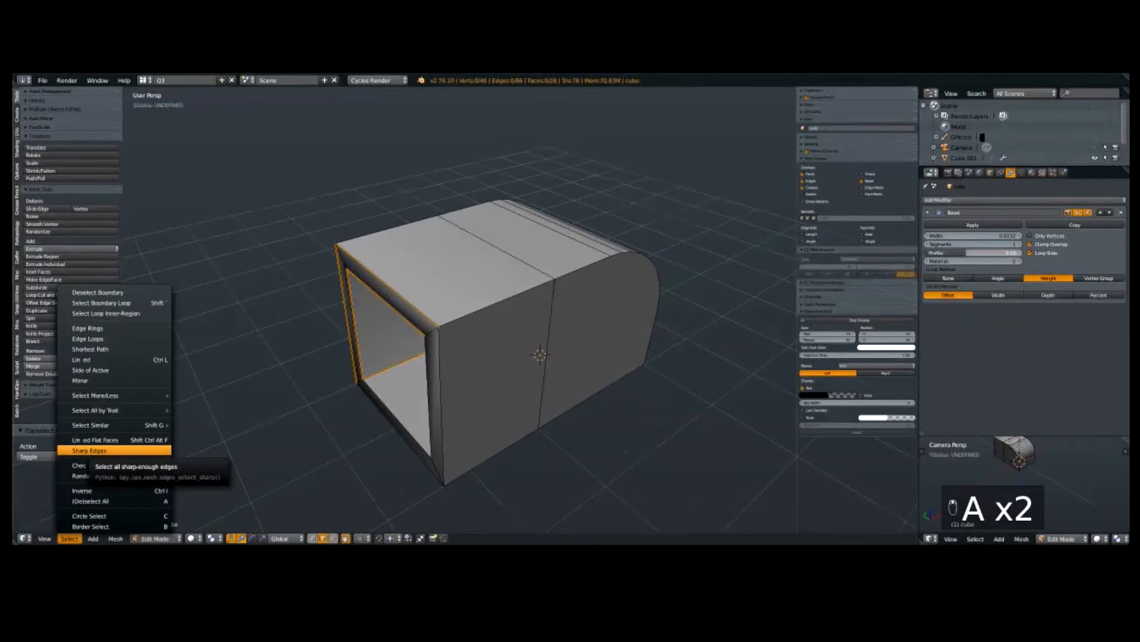
{"action": "left_click", "coordinate": [89, 450]}
{"action": "mouse_move", "coordinate": [535, 356]}
{"action": "middle_mouse_down"}
{"action": "mouse_move", "coordinate": [416, 362]}
{"action": "mouse_move", "coordinate": [487, 356]}
{"action": "middle_mouse_up"}
{"action": "key", "text": "z"}
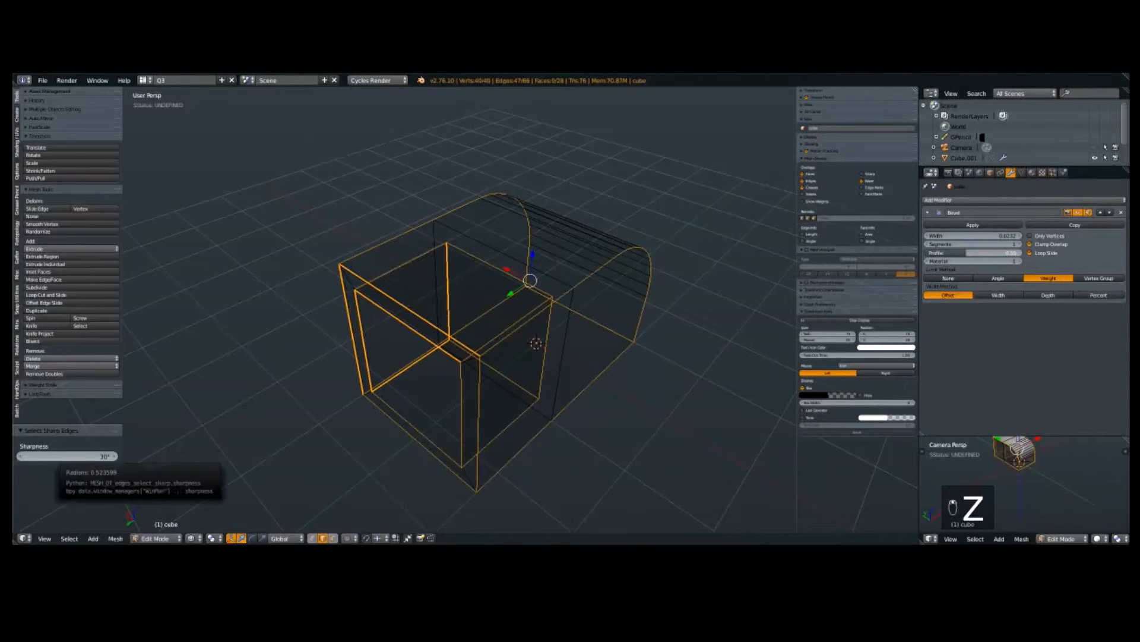
{"action": "middle_click_drag", "start_coordinate": [145, 474], "coordinate": [151, 471]}
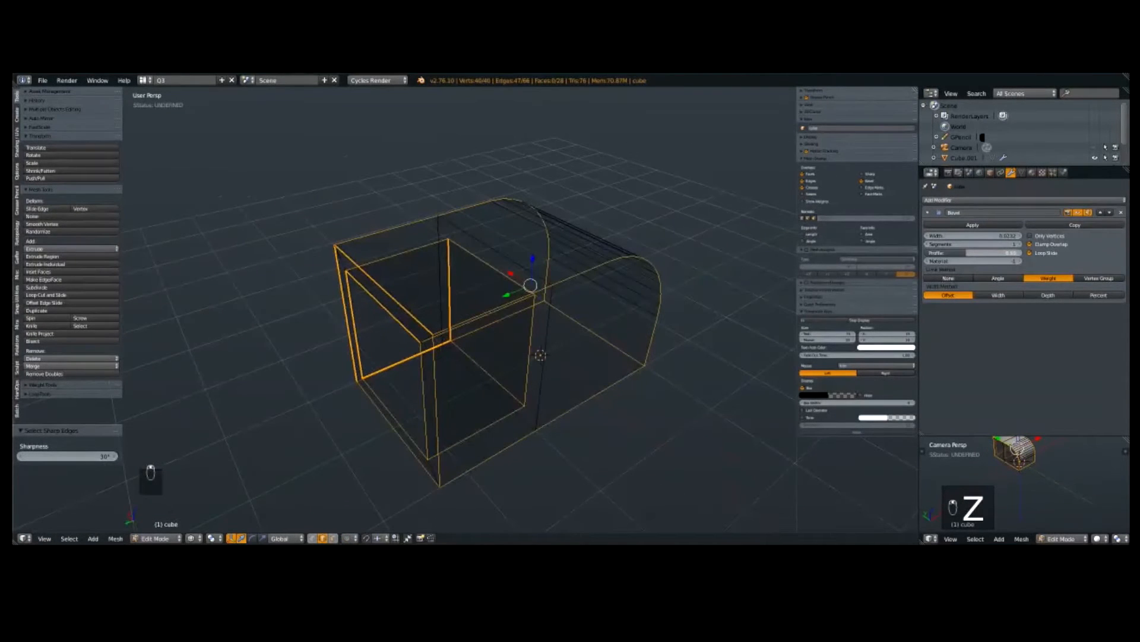
Step: Assign an edge bevel weight of 1 to all the selected sharp edges of the block and mark them sharp
{"action": "key", "text": "ctrl+e"}
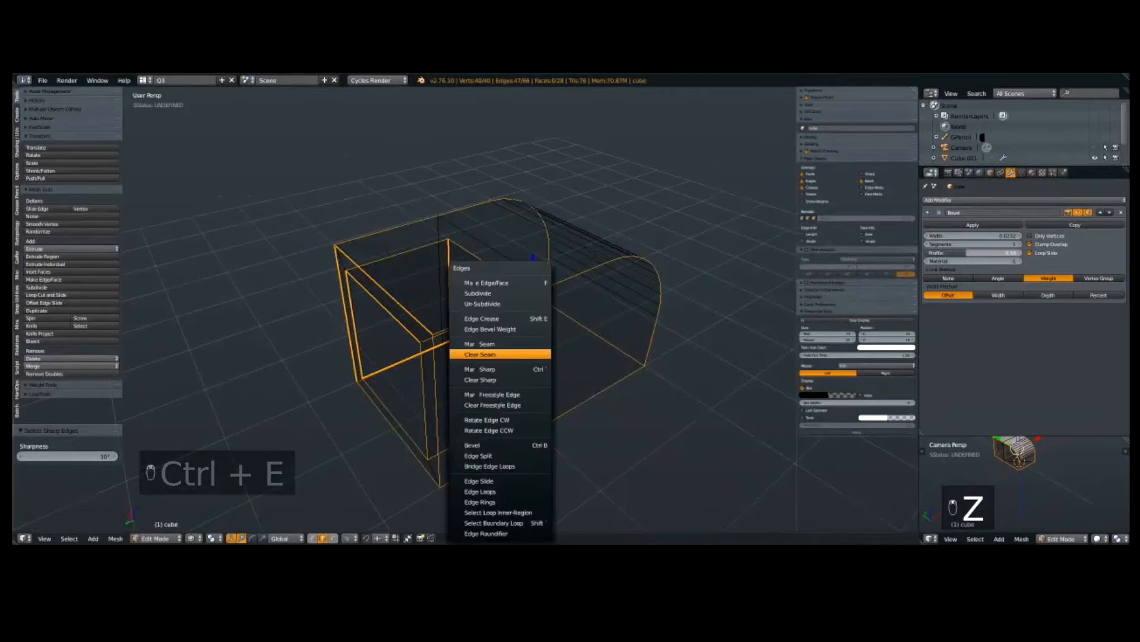
{"action": "left_click", "coordinate": [512, 329]}
{"action": "left_click", "coordinate": [558, 392]}
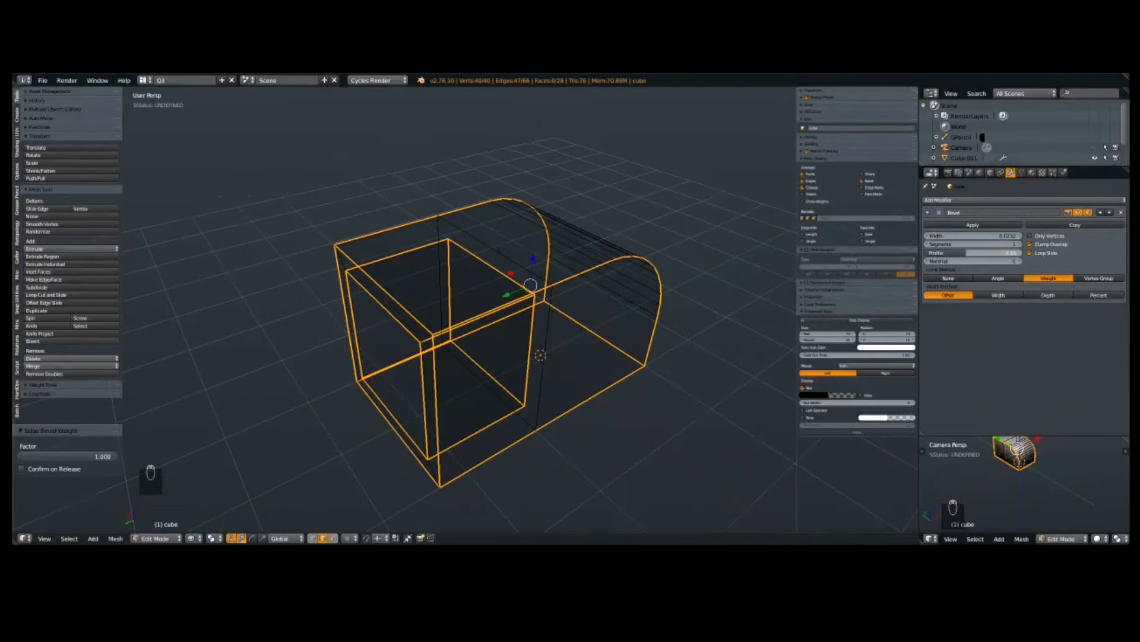
{"action": "key", "text": "ctrl+e"}
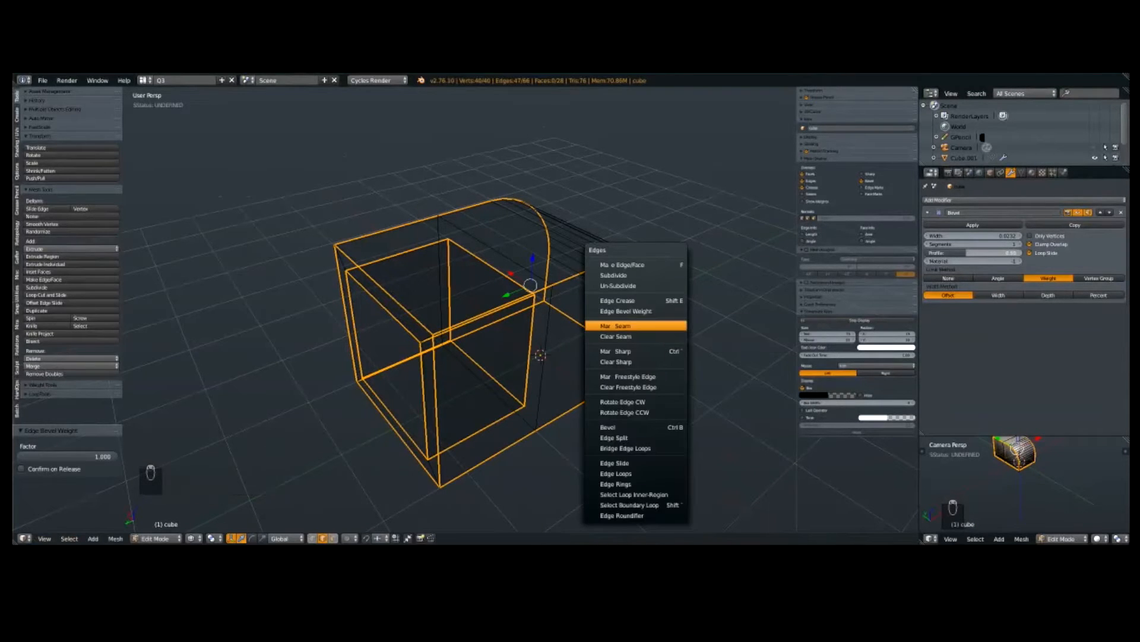
{"action": "left_click", "coordinate": [615, 352]}
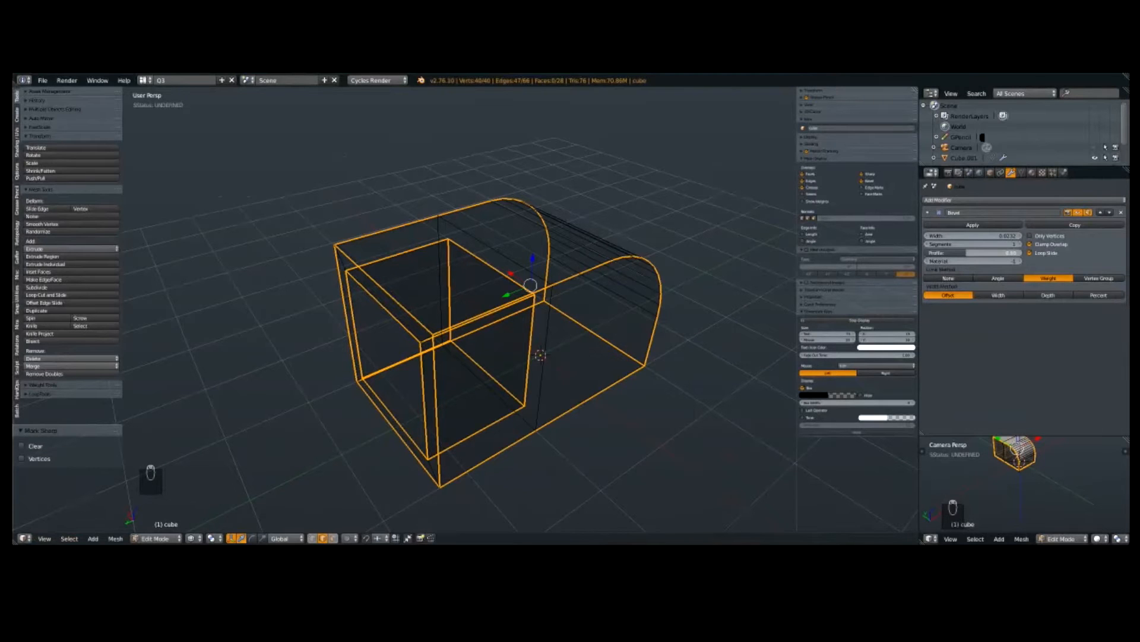
Step: Give the selected edges a crease of 1, then return the block to Object Mode with solid shading
{"action": "key", "text": "ctrl+e"}
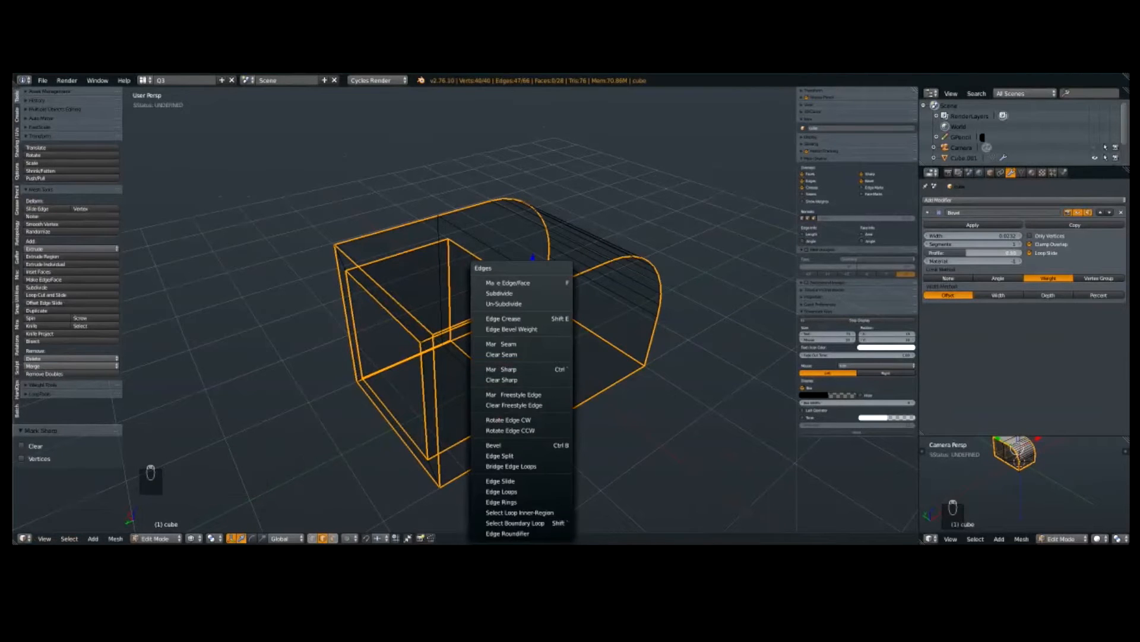
{"action": "left_click", "coordinate": [535, 319]}
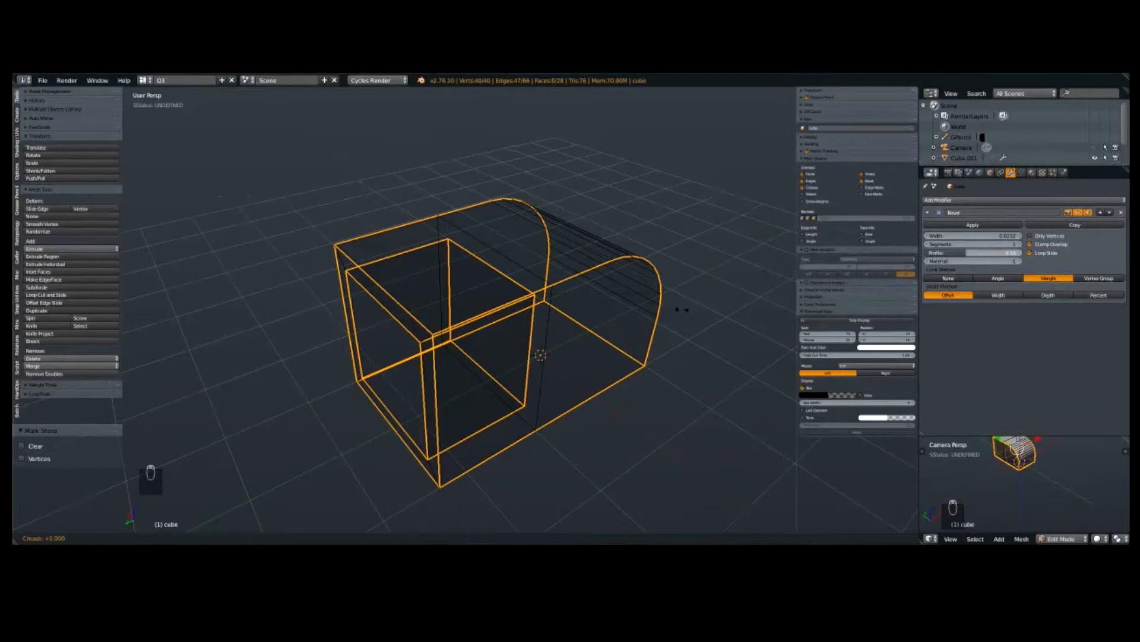
{"action": "left_click", "coordinate": [681, 335]}
{"action": "scroll", "coordinate": [681, 335], "scroll_direction": "down", "scroll_amount": 1}
{"action": "middle_click_drag", "start_coordinate": [681, 335], "coordinate": [537, 332]}
{"action": "scroll", "coordinate": [641, 341], "scroll_direction": "up", "scroll_amount": 1}
{"action": "key", "text": "Tab"}
{"action": "key", "text": "z"}
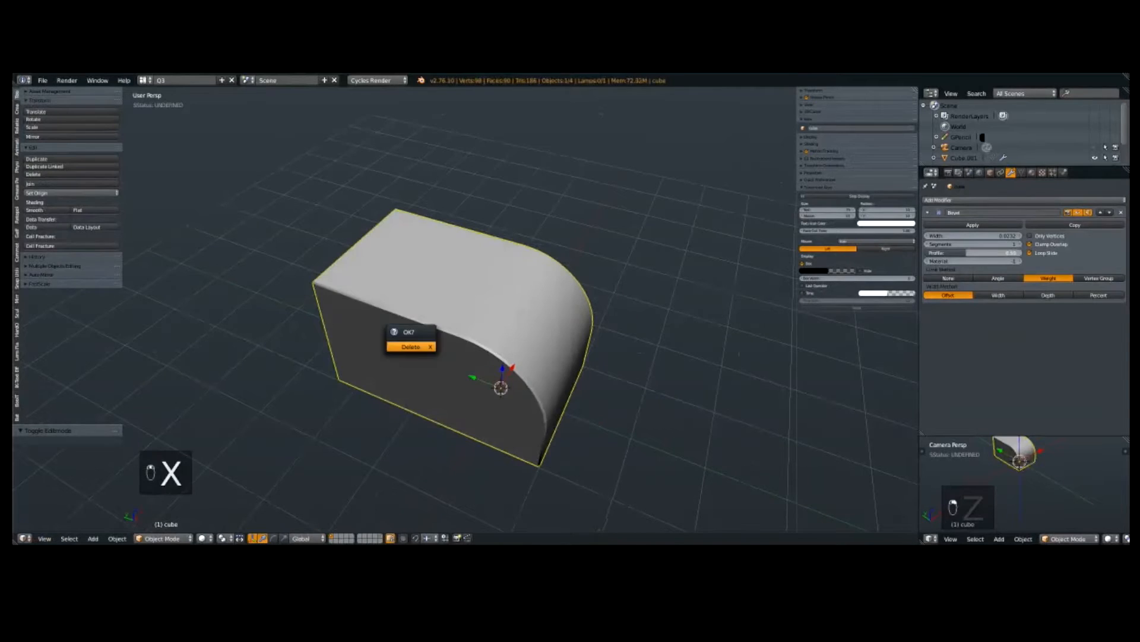
Step: Delete the block, reset the 3D cursor to the origin and add a new mesh cube
{"action": "left_click", "coordinate": [411, 347]}
{"action": "key", "text": "shift+c"}
{"action": "key", "text": "shift+a"}
{"action": "mouse_move", "coordinate": [522, 313]}
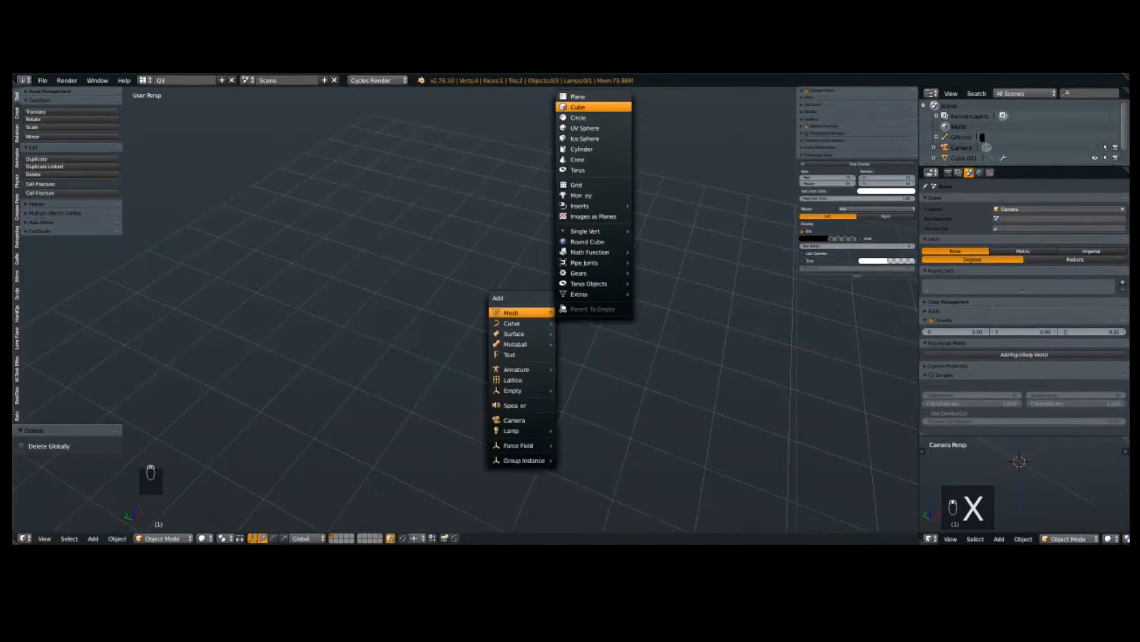
{"action": "left_click", "coordinate": [593, 107]}
Step: Round one upper edge of the cube with a wide multi-segment bevel and apply Hard Ops SSharpen to the object
{"action": "key", "text": "Tab"}
{"action": "key", "text": "ctrl+b"}
{"action": "scroll", "coordinate": [479, 321], "scroll_direction": "up", "scroll_amount": 9}
{"action": "left_click", "coordinate": [466, 325]}
{"action": "key", "text": "Tab"}
{"action": "key", "text": "q"}
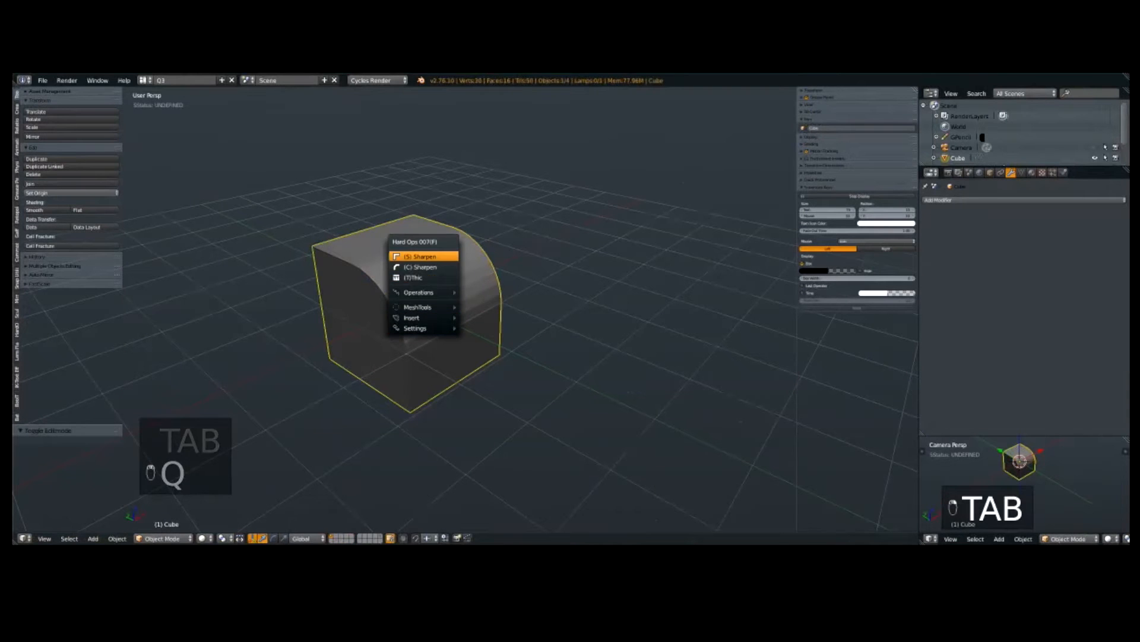
{"action": "key", "text": "q"}
{"action": "left_click", "coordinate": [419, 265]}
Step: Add a second mesh cube in the front orthographic view and scale it to about 0.685
{"action": "middle_click_drag", "start_coordinate": [419, 265], "coordinate": [469, 268]}
{"action": "key", "text": "KP_1"}
{"action": "key", "text": "KP_5"}
{"action": "scroll", "coordinate": [457, 350], "scroll_direction": "up", "scroll_amount": 2}
{"action": "key", "text": "shift+a"}
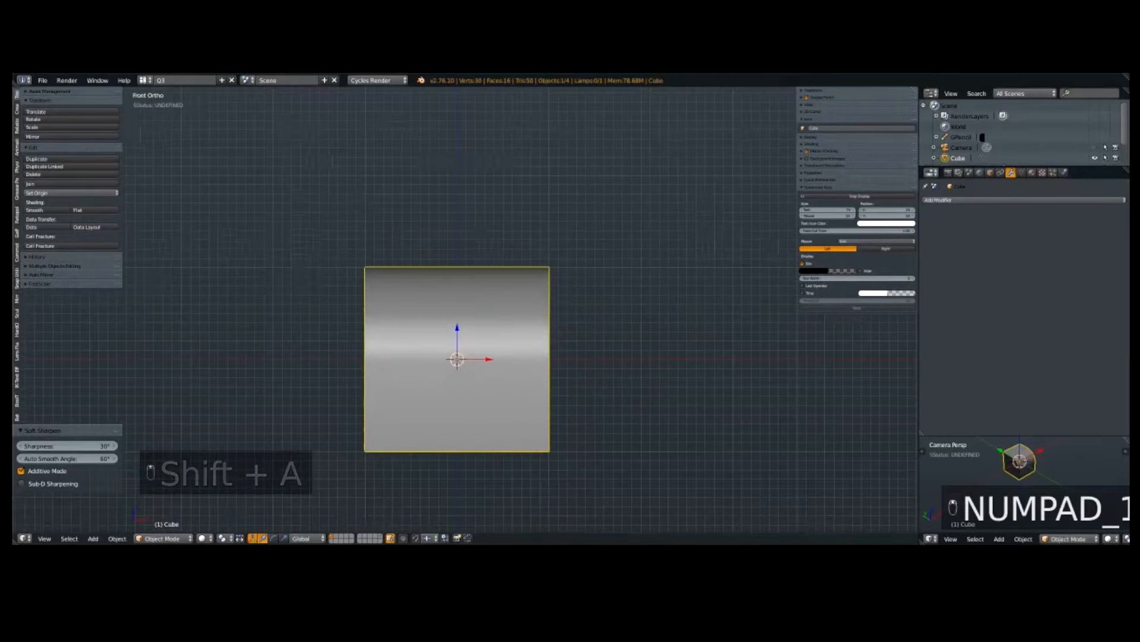
{"action": "key", "text": "shift+a"}
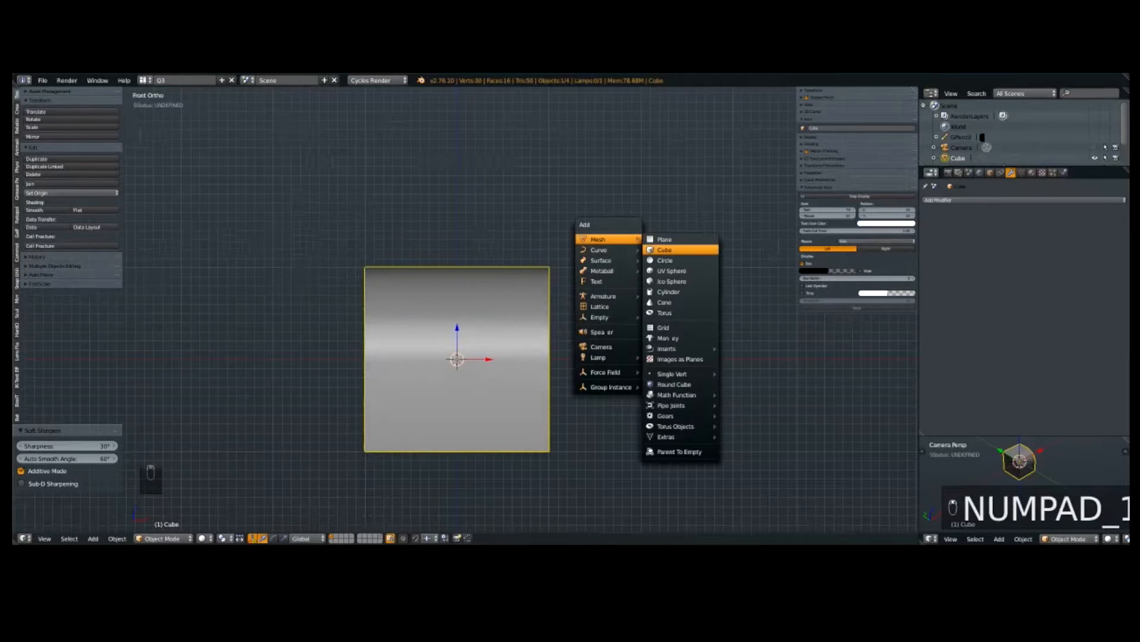
{"action": "left_click", "coordinate": [665, 249]}
{"action": "scroll", "coordinate": [618, 356], "scroll_direction": "down", "scroll_amount": 1}
{"action": "key", "text": "s"}
{"action": "left_click", "coordinate": [565, 364]}
Step: Raise the smaller cube along Z and shift it along Y to overlap the block's upper edge opposite the rounded one
{"action": "middle_click_drag", "start_coordinate": [564, 363], "coordinate": [487, 401]}
{"action": "key", "text": "g"}
{"action": "key", "text": "z"}
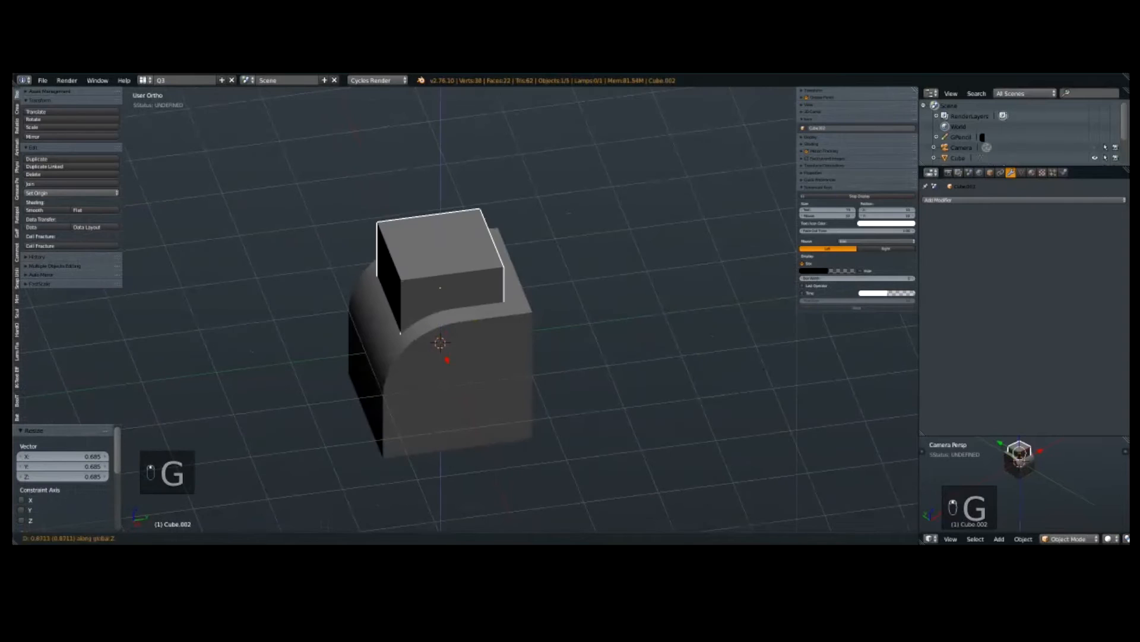
{"action": "left_click", "coordinate": [484, 344]}
{"action": "key", "text": "g"}
{"action": "key", "text": "y"}
{"action": "left_click", "coordinate": [583, 333]}
{"action": "middle_click_drag", "start_coordinate": [582, 333], "coordinate": [528, 324]}
{"action": "scroll", "coordinate": [522, 380], "scroll_direction": "up", "scroll_amount": 2}
{"action": "key", "text": "g"}
{"action": "key", "text": "y"}
{"action": "left_click", "coordinate": [515, 362]}
Step: Select the smaller cube's four vertical edges, apply the object's scale and round those edges with a multi-segment bevel
{"action": "key", "text": "Tab"}
{"action": "right_click", "coordinate": [459, 300]}
{"action": "right_click", "coordinate": [610, 333], "text": "shift"}
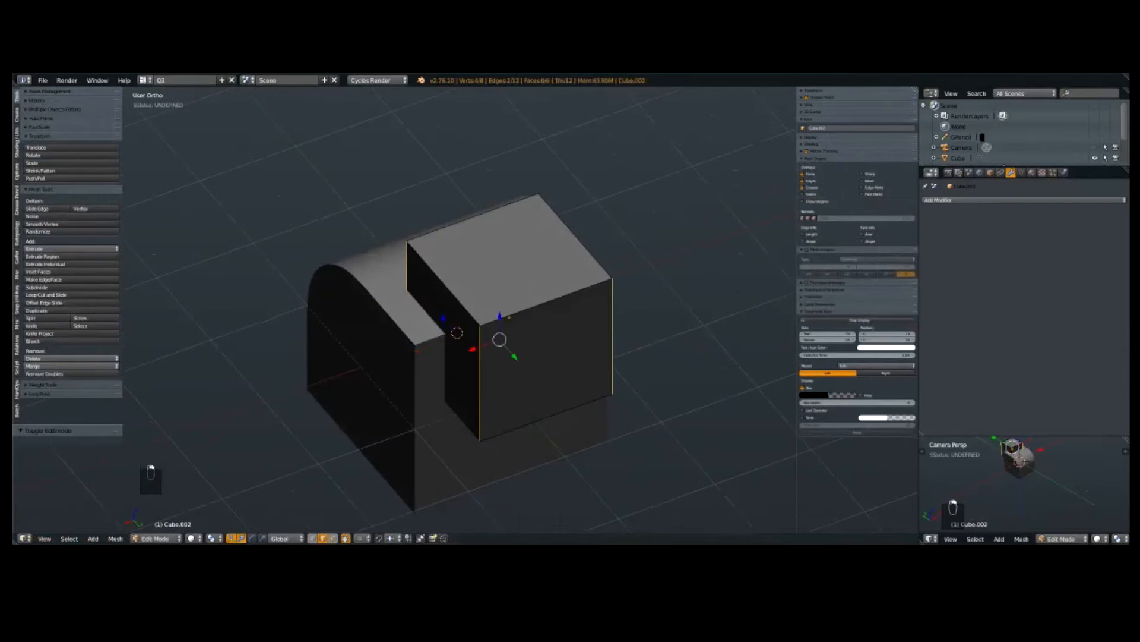
{"action": "key", "text": "z"}
{"action": "key", "text": "z"}
{"action": "key", "text": "Tab"}
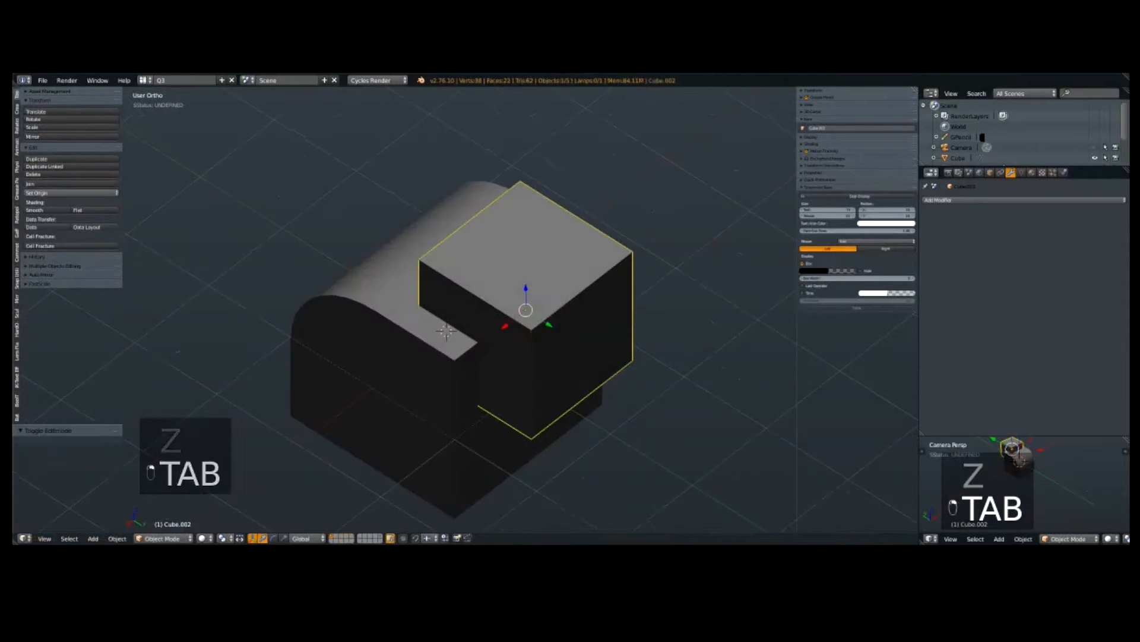
{"action": "key", "text": "ctrl+a"}
{"action": "key", "text": "Tab"}
{"action": "key", "text": "ctrl+b"}
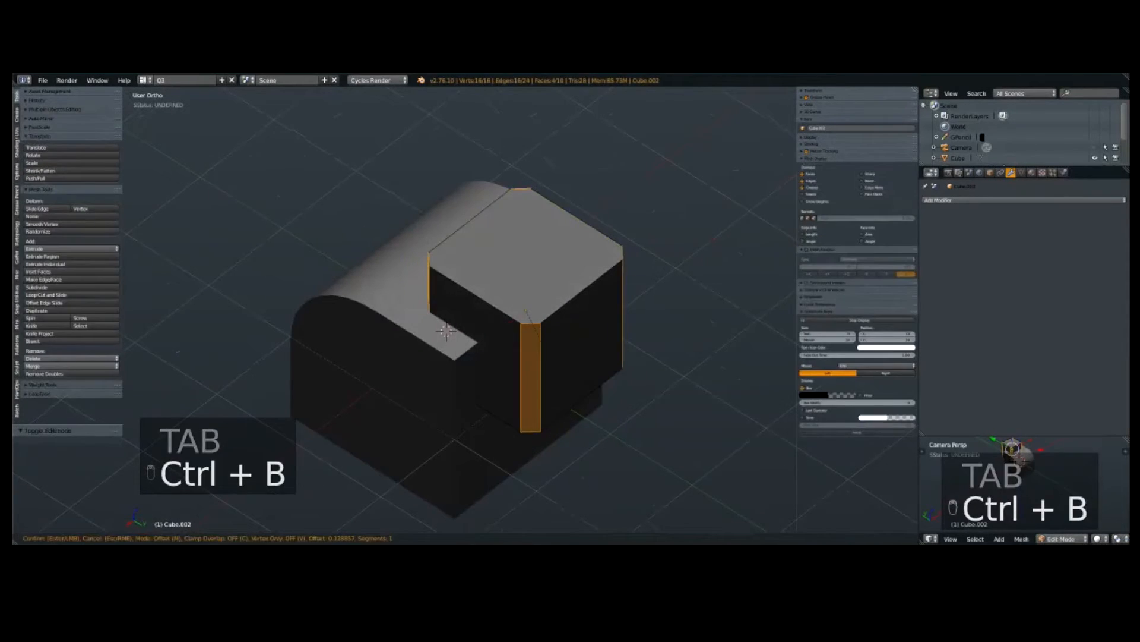
{"action": "scroll", "coordinate": [526, 309], "scroll_direction": "up", "scroll_amount": 5}
{"action": "scroll", "coordinate": [525, 310], "scroll_direction": "up", "scroll_amount": 2}
{"action": "left_click", "coordinate": [526, 310]}
{"action": "mouse_move", "coordinate": [525, 310]}
{"action": "middle_mouse_down"}
{"action": "mouse_move", "coordinate": [547, 306]}
{"action": "mouse_move", "coordinate": [524, 308]}
{"action": "middle_mouse_up"}
Step: Apply Hard Ops SSharpen to the rounded smaller cube and to the block
{"action": "key", "text": "Tab"}
{"action": "key", "text": "q"}
{"action": "left_click", "coordinate": [556, 391]}
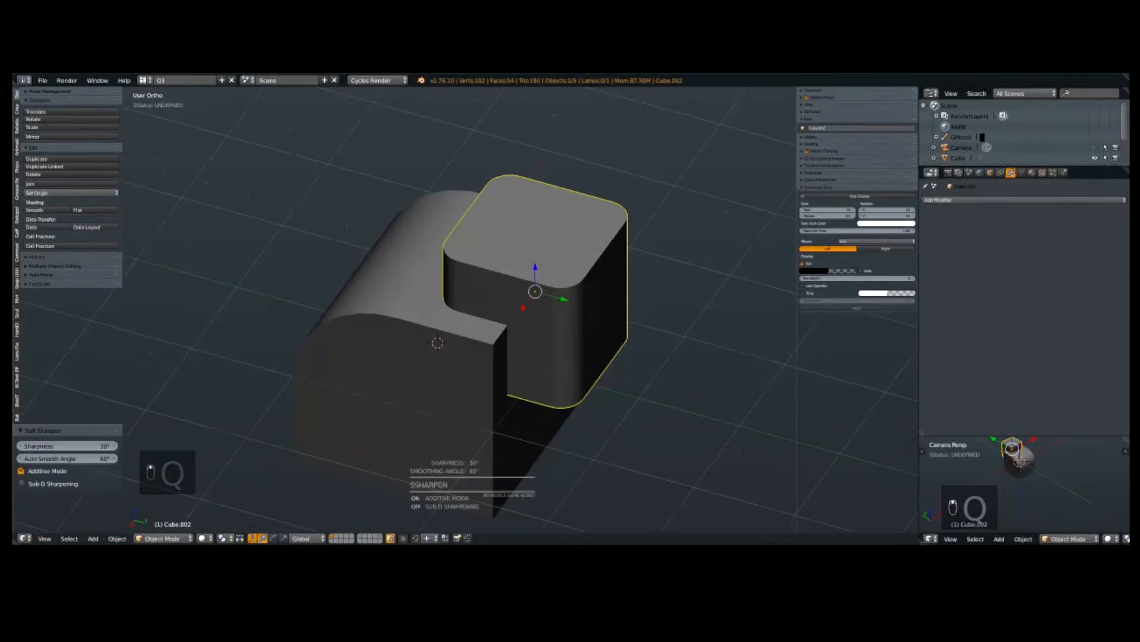
{"action": "middle_click_drag", "start_coordinate": [556, 391], "coordinate": [600, 383]}
{"action": "right_click", "coordinate": [535, 363]}
{"action": "middle_click_drag", "start_coordinate": [534, 363], "coordinate": [429, 382]}
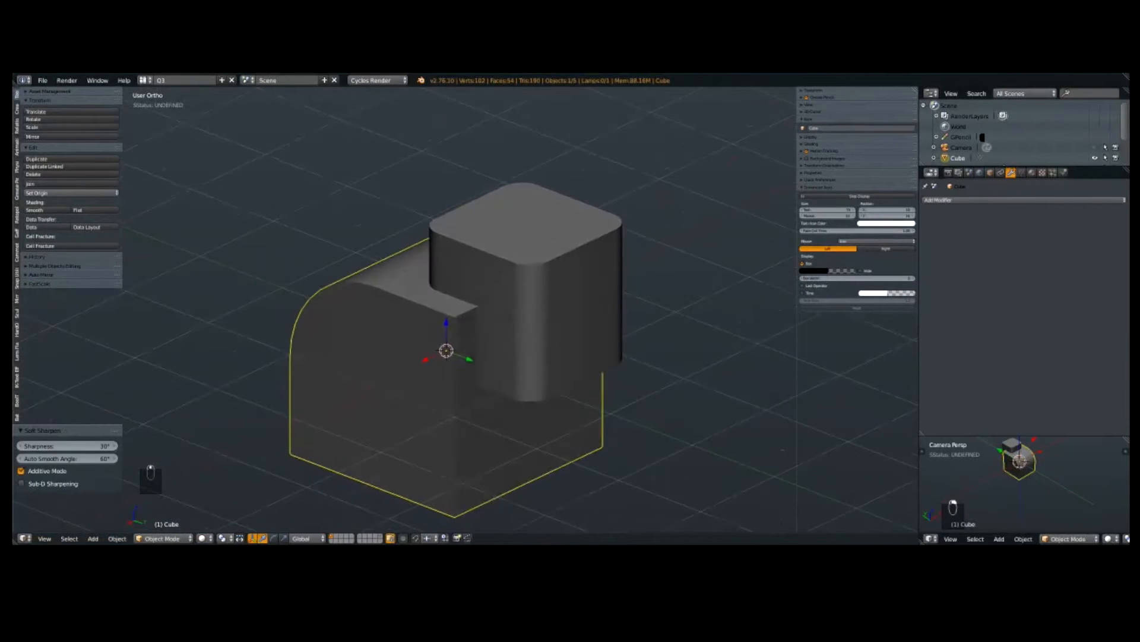
{"action": "key", "text": "q"}
{"action": "left_click", "coordinate": [429, 382]}
Step: Subtract the smaller rounded cube from the block with a Boolean Difference
{"action": "right_click", "coordinate": [511, 336]}
{"action": "right_click", "coordinate": [426, 359], "text": "shift"}
{"action": "key", "text": "ctrl+KP_Subtract"}
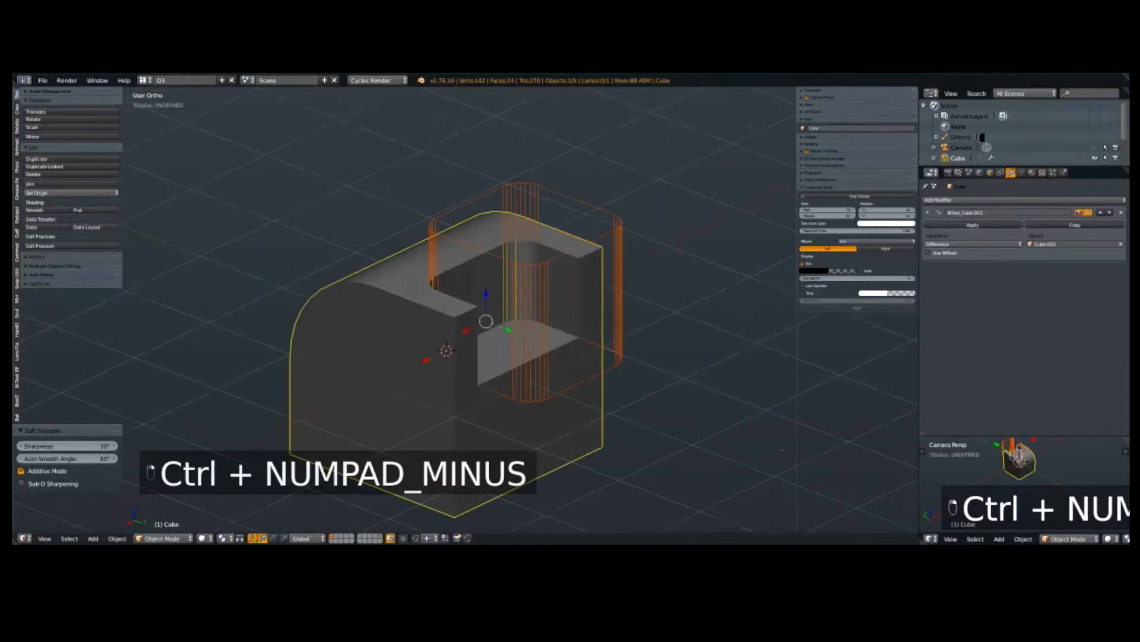
{"action": "key", "text": "a"}
{"action": "middle_click_drag", "start_coordinate": [426, 360], "coordinate": [575, 350]}
Step: Apply Hard Ops CSharpen to the notched block and widen its bevel with the interactive bevel width tool
{"action": "right_click", "coordinate": [501, 331]}
{"action": "key", "text": "q"}
{"action": "left_click", "coordinate": [524, 370]}
{"action": "scroll", "coordinate": [575, 350], "scroll_direction": "up", "scroll_amount": 1}
{"action": "key", "text": "q"}
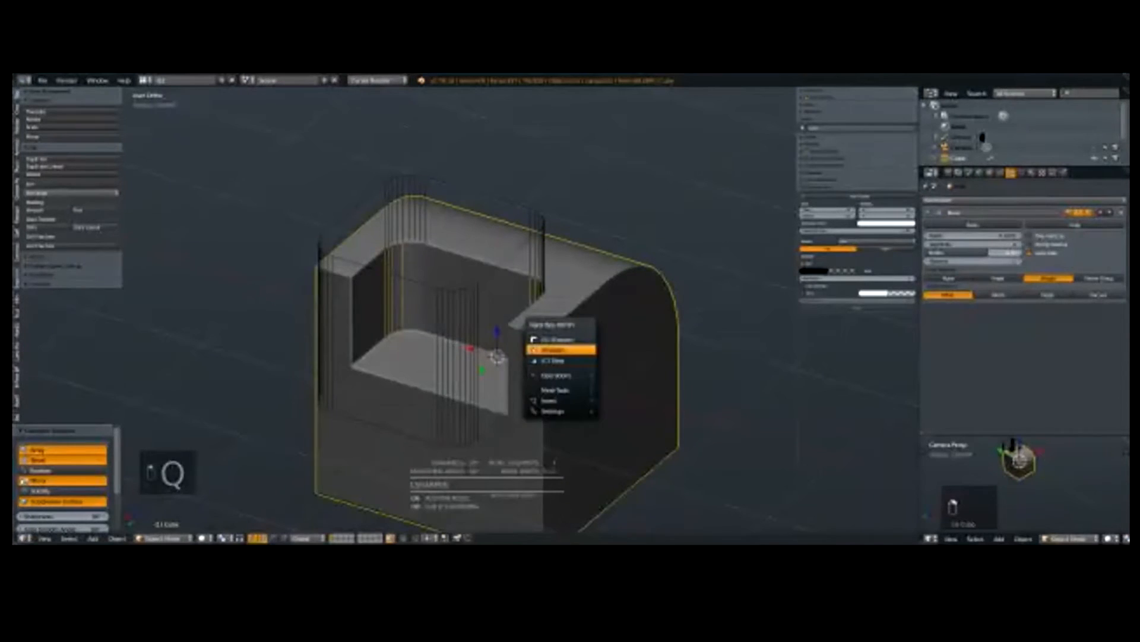
{"action": "left_click", "coordinate": [553, 349]}
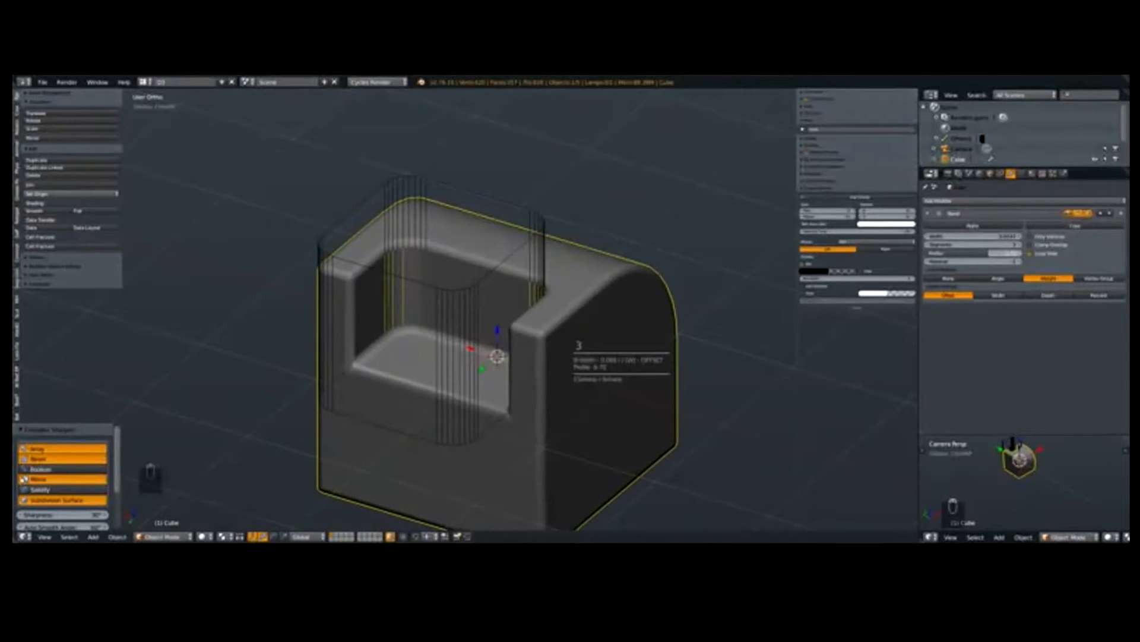
{"action": "left_click", "coordinate": [572, 350]}
Step: Scale the cutter to about 0.602, lower it into the notch floor and subtract it from the block with Boolean Difference
{"action": "key", "text": "a"}
{"action": "right_click", "coordinate": [543, 279]}
{"action": "key", "text": "s"}
{"action": "left_click", "coordinate": [542, 337]}
{"action": "key", "text": "g"}
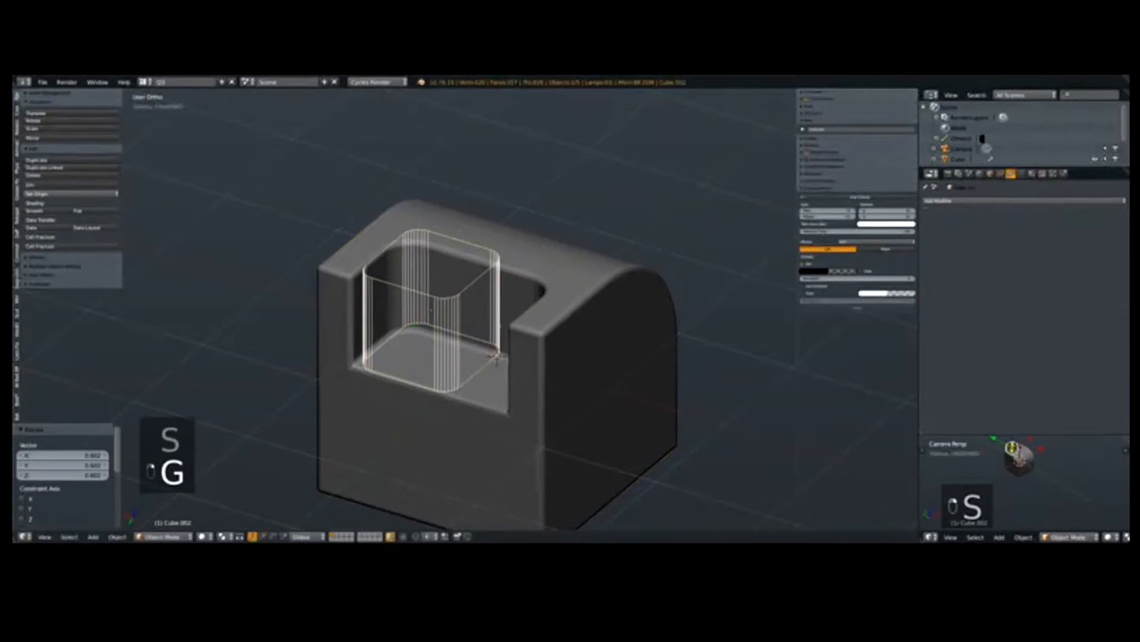
{"action": "middle_click", "coordinate": [543, 380]}
{"action": "left_click", "coordinate": [544, 424]}
{"action": "right_click", "coordinate": [553, 416], "text": "shift"}
{"action": "key", "text": "ctrl+KP_Subtract"}
{"action": "key", "text": "a"}
Step: Apply Hard Ops CSharpen to the block again to bake in and bevel the second cutout
{"action": "right_click", "coordinate": [546, 411]}
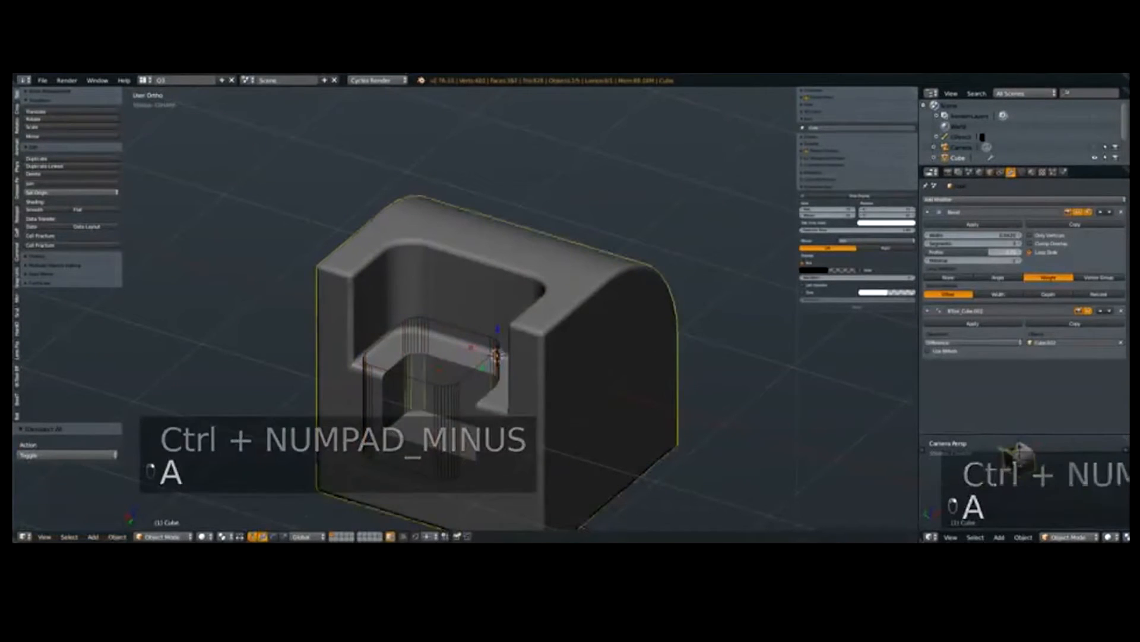
{"action": "key", "text": "q"}
{"action": "left_click", "coordinate": [537, 419]}
{"action": "key", "text": "a"}
Step: Narrow the block's bevel with the interactive Hard Ops bevel width tool and deselect everything
{"action": "scroll", "coordinate": [537, 416], "scroll_direction": "up", "scroll_amount": 3}
{"action": "middle_click_drag", "start_coordinate": [537, 416], "coordinate": [539, 252], "text": "shift"}
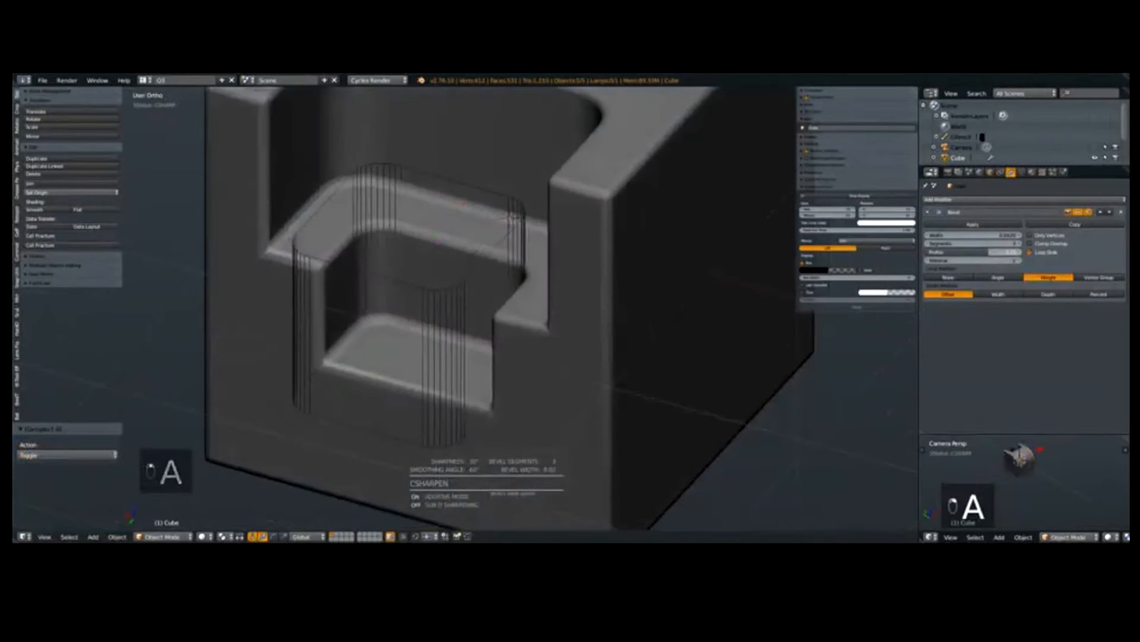
{"action": "right_click", "coordinate": [540, 363]}
{"action": "key", "text": "q"}
{"action": "left_click", "coordinate": [539, 373]}
{"action": "left_click", "coordinate": [543, 373]}
{"action": "key", "text": "a"}
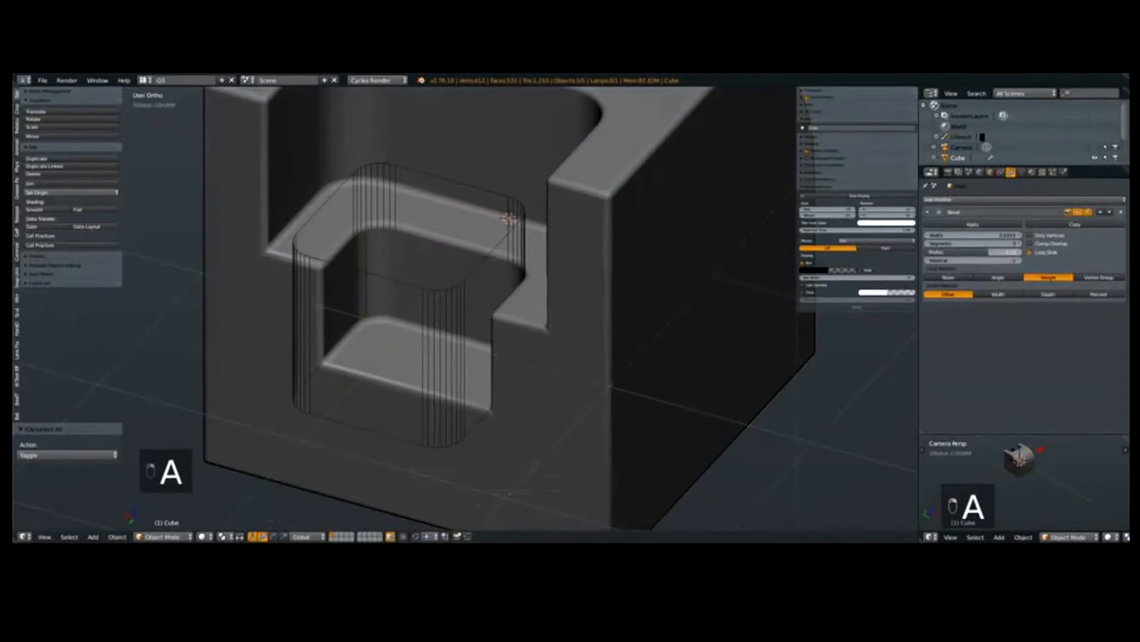
Step: Expand the 3D view to a full-screen area and inspect the block's stepped cutout
{"action": "scroll", "coordinate": [543, 373], "scroll_direction": "down", "scroll_amount": 3}
{"action": "middle_click_drag", "start_coordinate": [543, 373], "coordinate": [552, 377]}
{"action": "scroll", "coordinate": [553, 377], "scroll_direction": "up", "scroll_amount": 1}
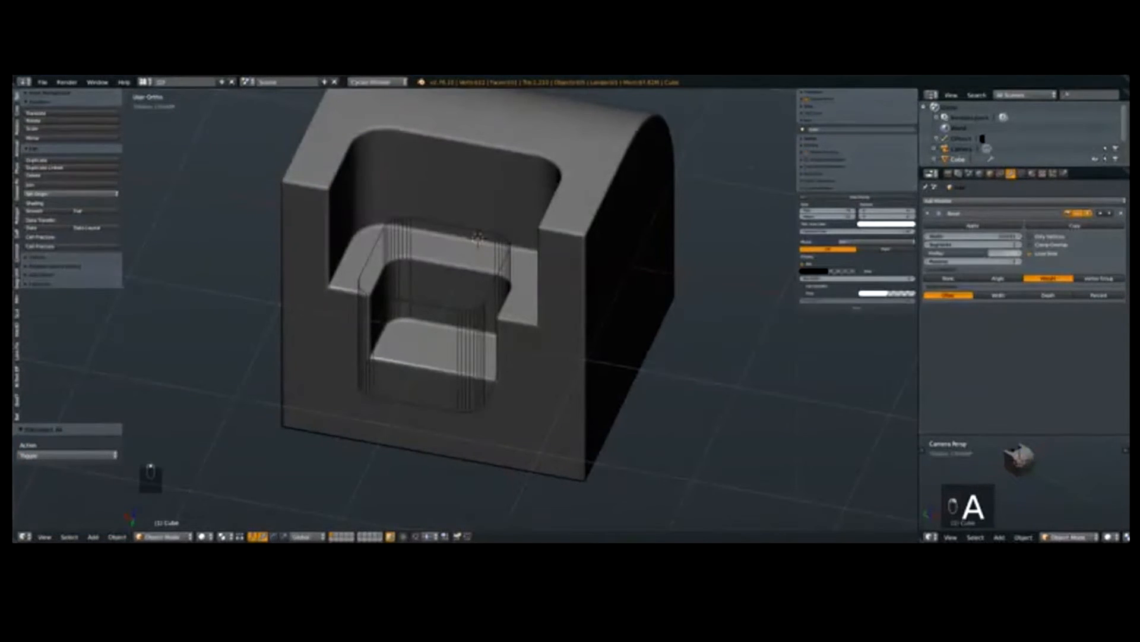
{"action": "key", "text": "alt+F10"}
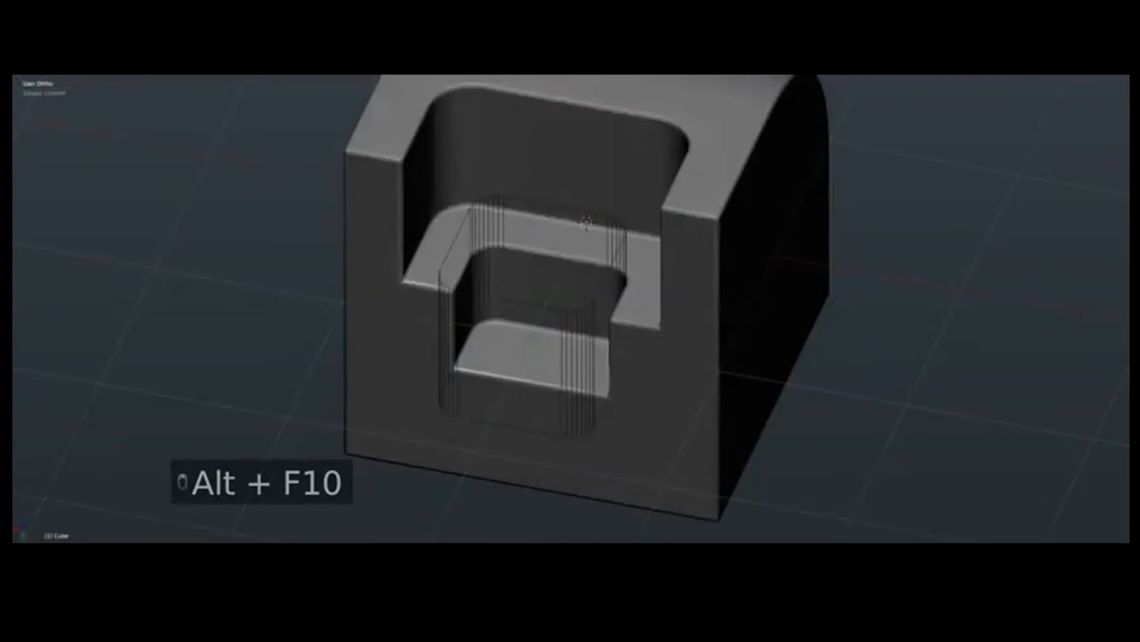
{"action": "middle_click_drag", "start_coordinate": [478, 237], "coordinate": [645, 245]}
{"action": "scroll", "coordinate": [386, 523], "scroll_direction": "down", "scroll_amount": 1}
Step: Select the wireframe cutter in the lower cutout, scale it down and raise it along Z
{"action": "right_click", "coordinate": [526, 398]}
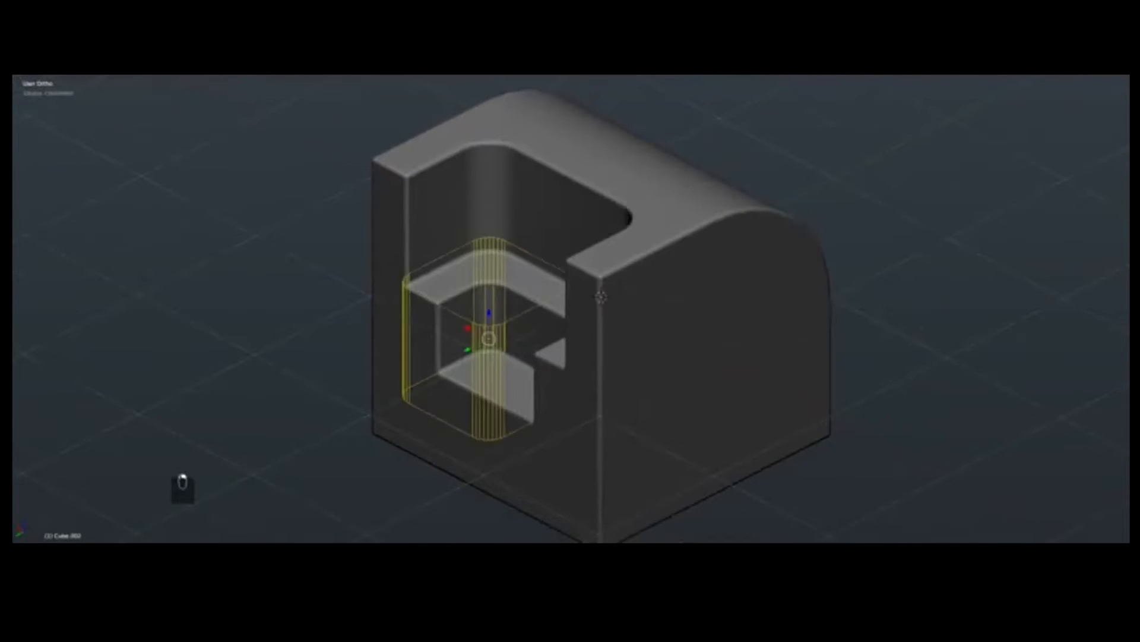
{"action": "middle_click_drag", "start_coordinate": [570, 425], "coordinate": [605, 446]}
{"action": "key", "text": "s"}
{"action": "left_click", "coordinate": [574, 415]}
{"action": "key", "text": "g"}
{"action": "middle_click", "coordinate": [574, 381]}
{"action": "left_click", "coordinate": [574, 305]}
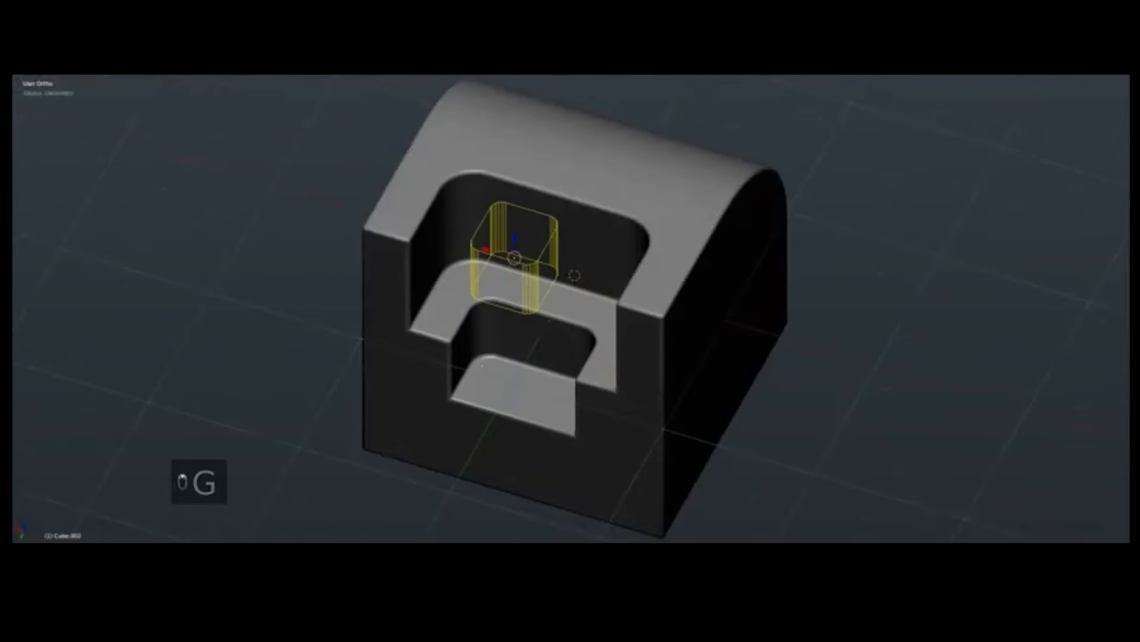
Step: Move the small cutter sideways to the block's outer upper corner and refine its position in the top view
{"action": "key", "text": "g"}
{"action": "middle_click", "coordinate": [630, 321]}
{"action": "left_click", "coordinate": [732, 351]}
{"action": "middle_click_drag", "start_coordinate": [594, 308], "coordinate": [654, 311]}
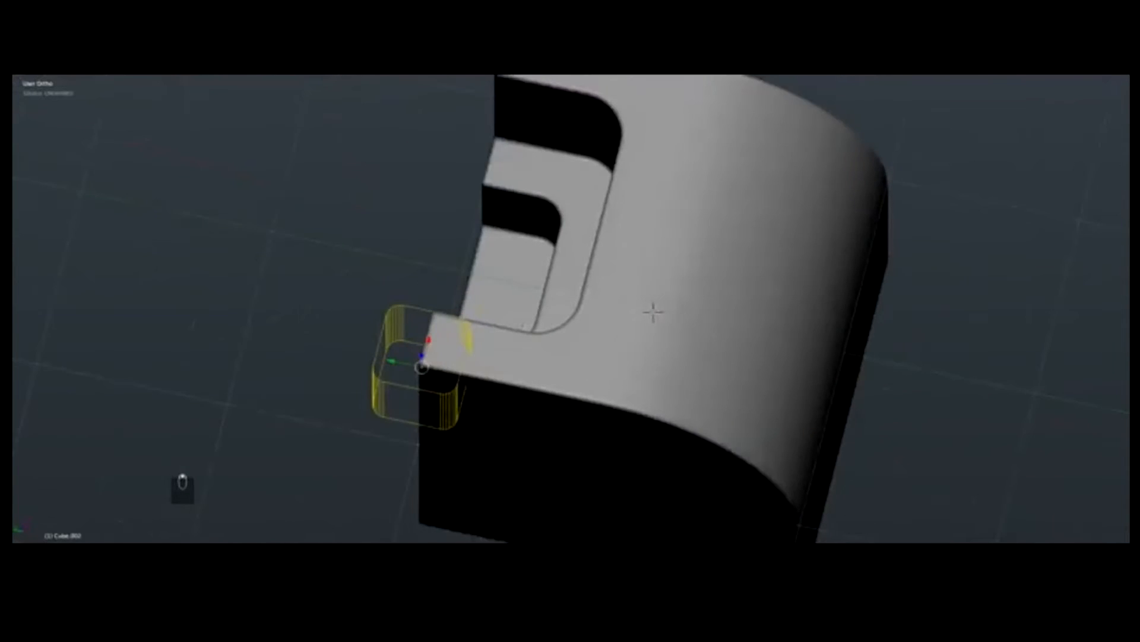
{"action": "key", "text": "KP_7"}
{"action": "scroll", "coordinate": [571, 308], "scroll_direction": "up", "scroll_amount": 2}
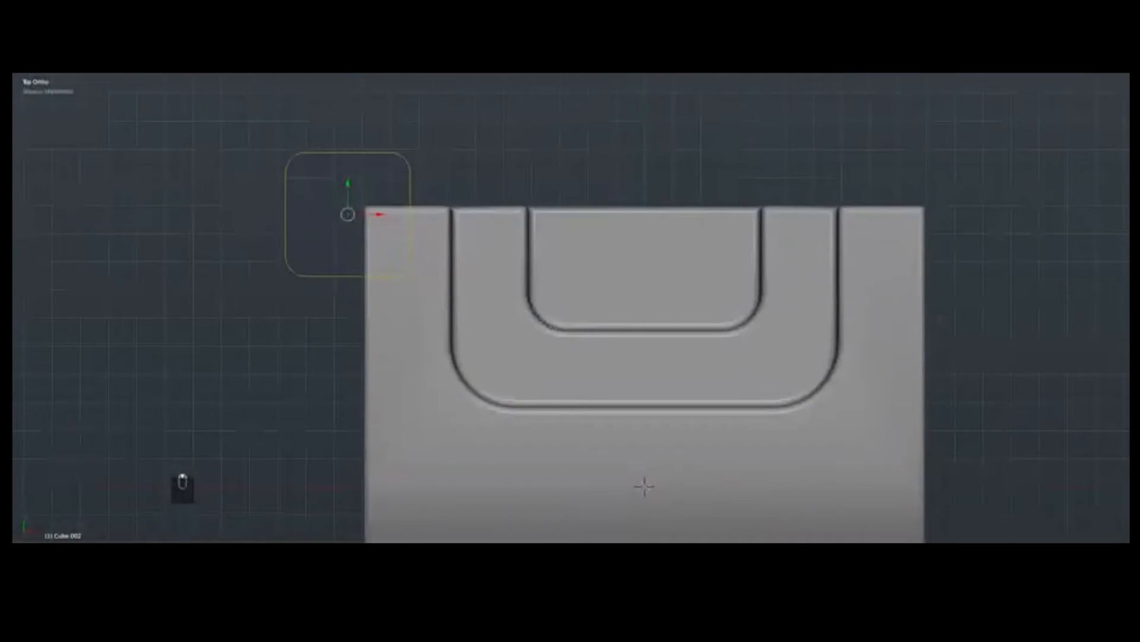
{"action": "key", "text": "g"}
Step: Stretch the cutter along Z and lower it so it spans the upper part of the block's vertical corner
{"action": "middle_click_drag", "start_coordinate": [644, 487], "coordinate": [665, 328]}
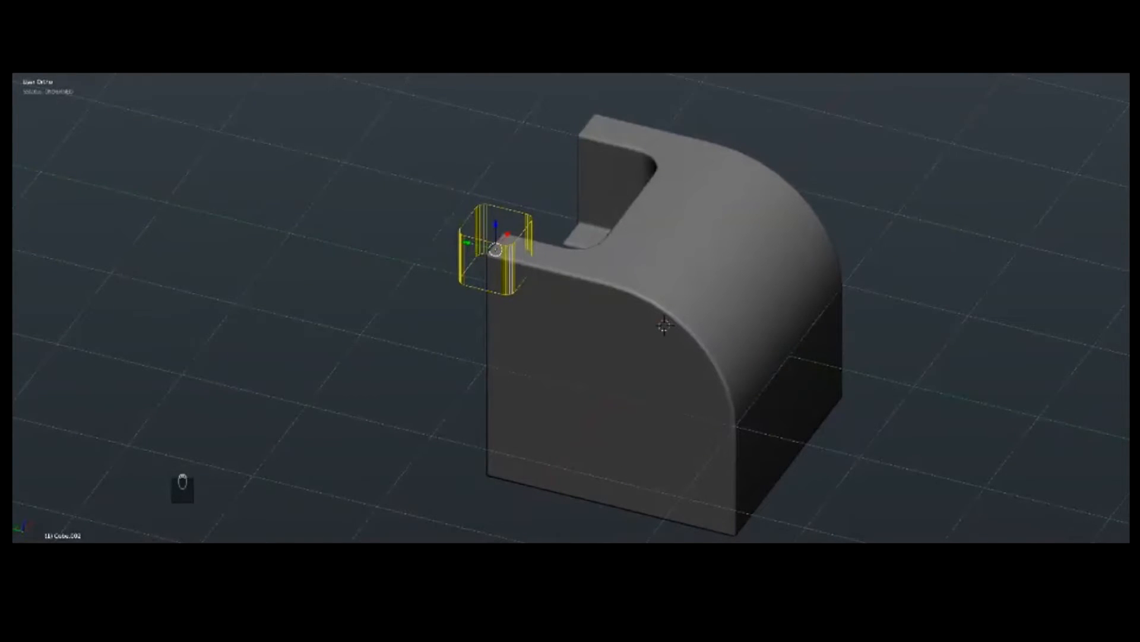
{"action": "scroll", "coordinate": [606, 305], "scroll_direction": "up", "scroll_amount": 2}
{"action": "key", "text": "s"}
{"action": "key", "text": "z"}
{"action": "left_click", "coordinate": [692, 347]}
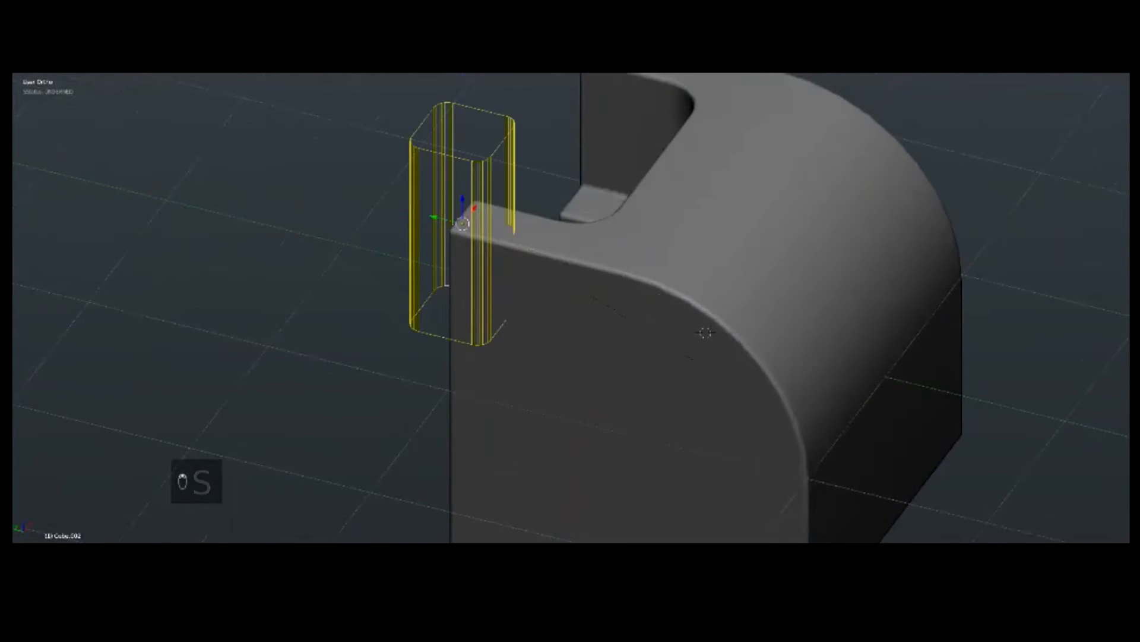
{"action": "scroll", "coordinate": [692, 348], "scroll_direction": "down", "scroll_amount": 1}
{"action": "key", "text": "g"}
{"action": "key", "text": "z"}
{"action": "left_click", "coordinate": [683, 329]}
{"action": "key", "text": "g"}
{"action": "left_click", "coordinate": [683, 329]}
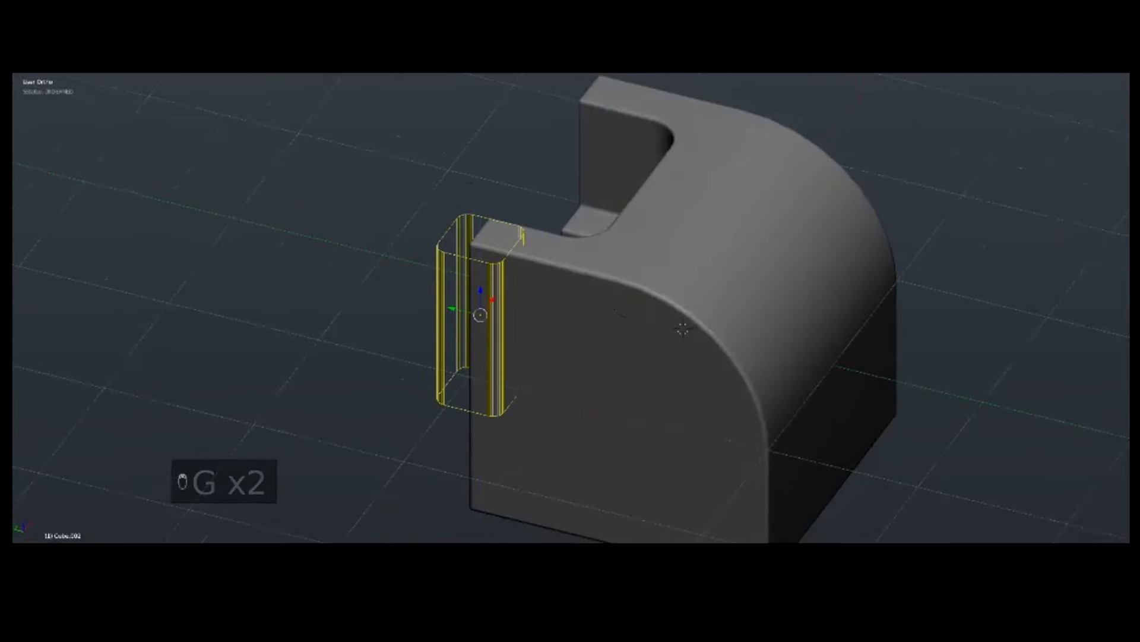
Step: Toggle the 3D view's full-screen area off and back on, and switch the program window out of full-screen mode
{"action": "key", "text": "alt+F10"}
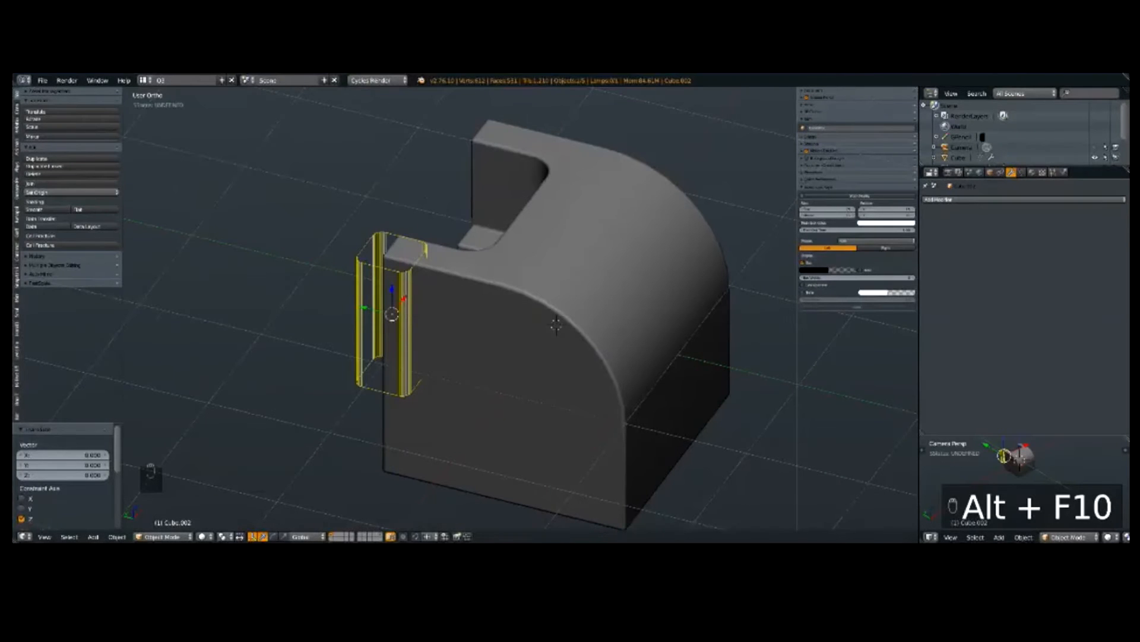
{"action": "key", "text": "alt+F10"}
{"action": "key", "text": "alt+F11"}
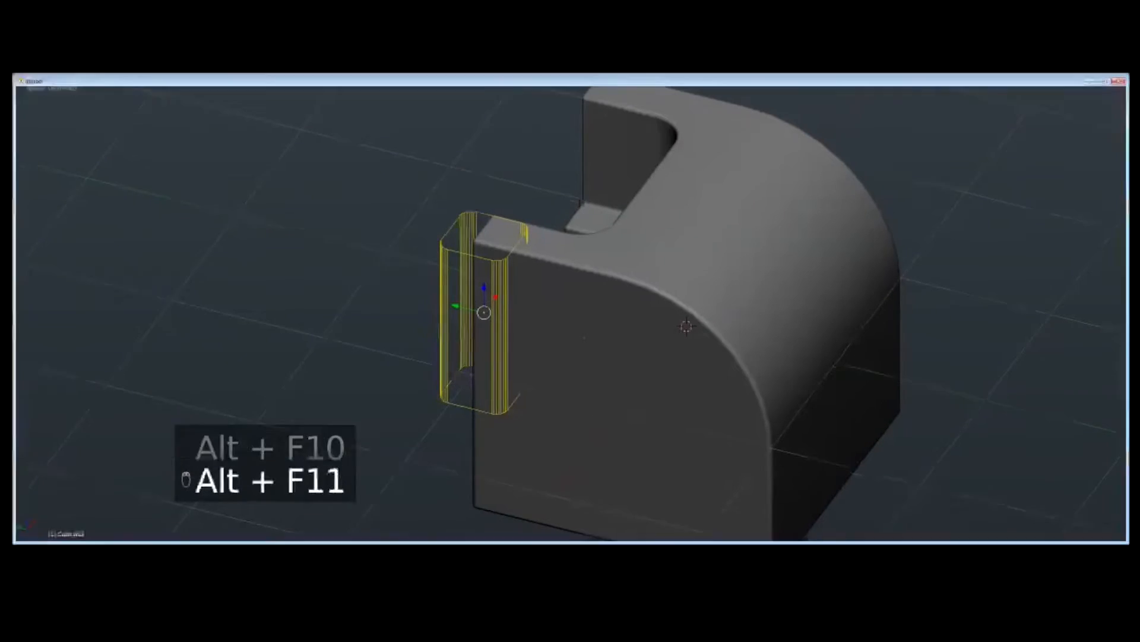
Step: Switch the program window back to full-screen mode and toggle the 3D view's full-screen area off and on
{"action": "key", "text": "alt+F11"}
{"action": "key", "text": "alt+F10"}
{"action": "key", "text": "alt+F10"}
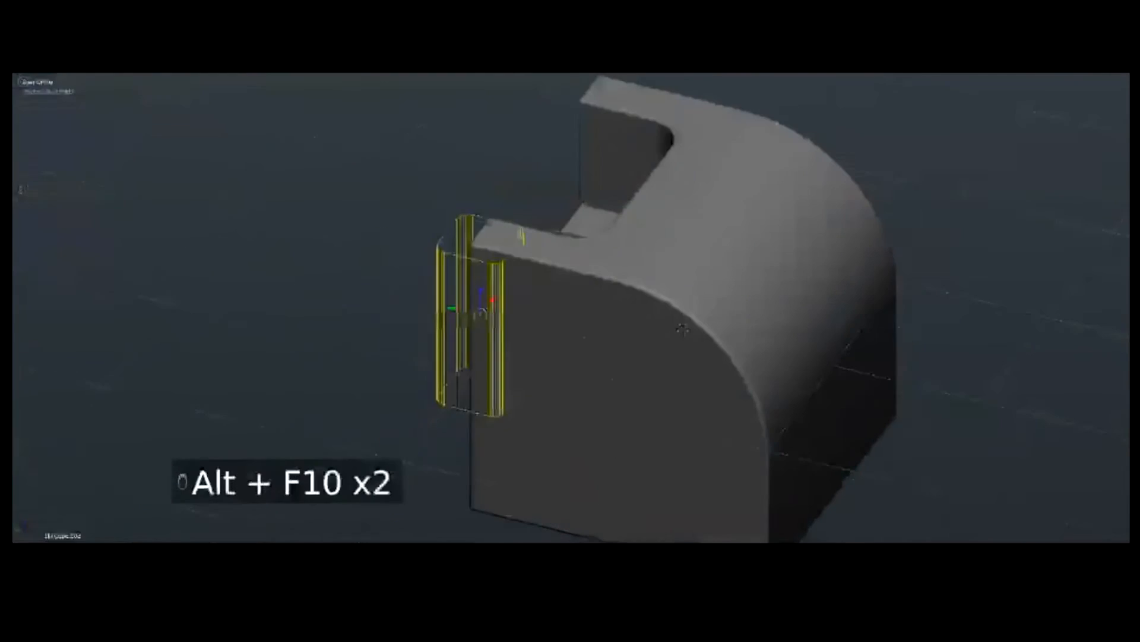
Step: Subtract the vertical wireframe cutter from the block's upper corner and apply (C) Sharpen to the block
{"action": "middle_click_drag", "start_coordinate": [678, 264], "coordinate": [805, 266]}
{"action": "right_click", "coordinate": [734, 273], "text": "shift"}
{"action": "key", "text": "ctrl+KP_Subtract"}
{"action": "key", "text": "a"}
{"action": "right_click", "coordinate": [734, 272]}
{"action": "key", "text": "q"}
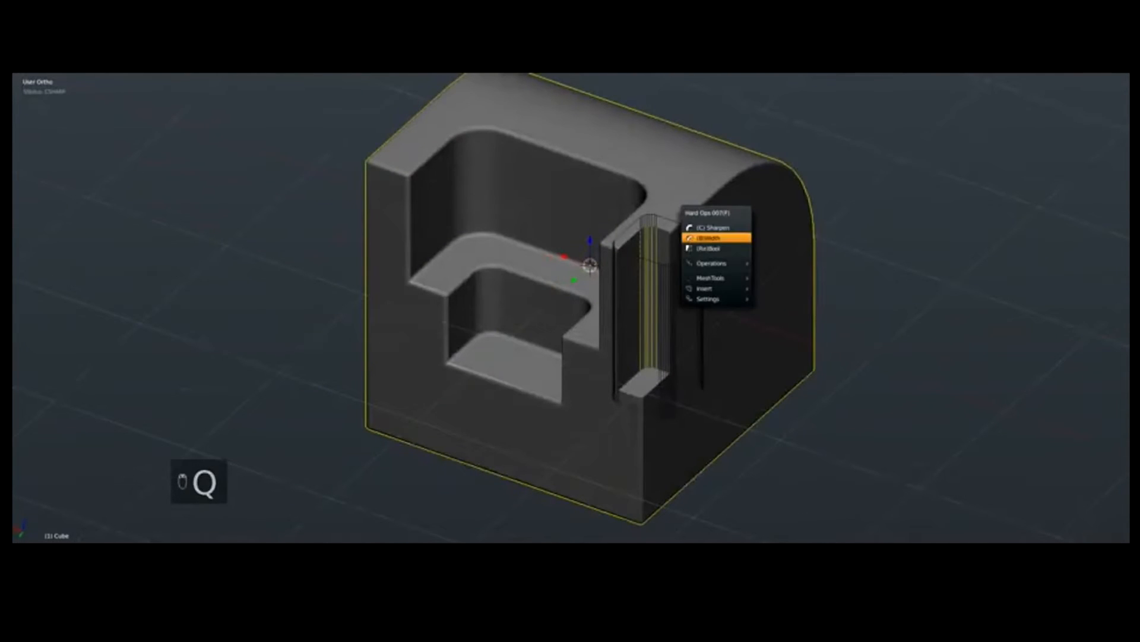
{"action": "left_click", "coordinate": [712, 234]}
{"action": "key", "text": "a"}
Step: Select the block's whole mesh in Edit Mode, look up Symmetrize among the mesh specials, and return to Object Mode
{"action": "right_click", "coordinate": [671, 297]}
{"action": "right_click", "coordinate": [713, 297]}
{"action": "middle_click_drag", "start_coordinate": [712, 297], "coordinate": [496, 290]}
{"action": "scroll", "coordinate": [534, 315], "scroll_direction": "down", "scroll_amount": 2}
{"action": "key", "text": "Tab"}
{"action": "key", "text": "a"}
{"action": "key", "text": "a"}
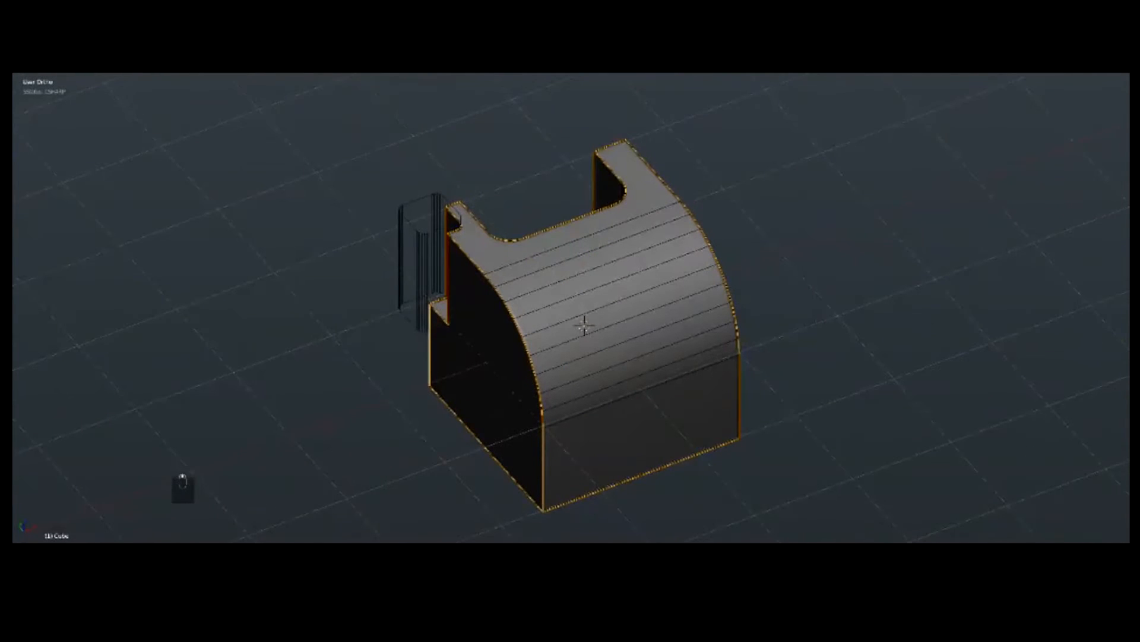
{"action": "key", "text": "q"}
{"action": "key", "text": "w"}
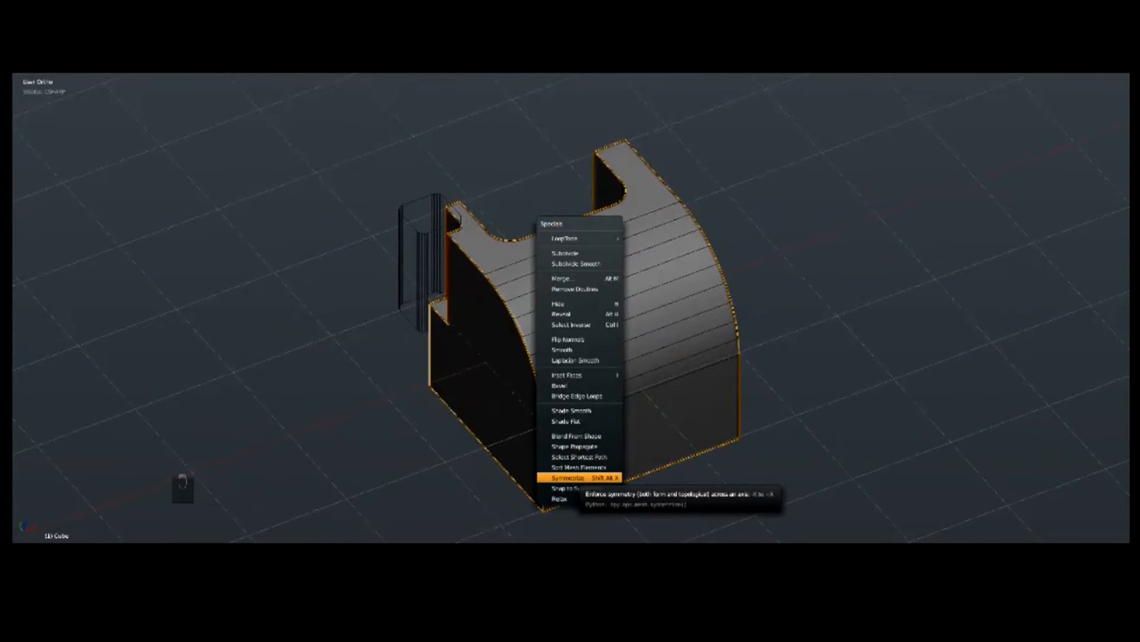
{"action": "left_click", "coordinate": [570, 478]}
{"action": "key", "text": "Tab"}
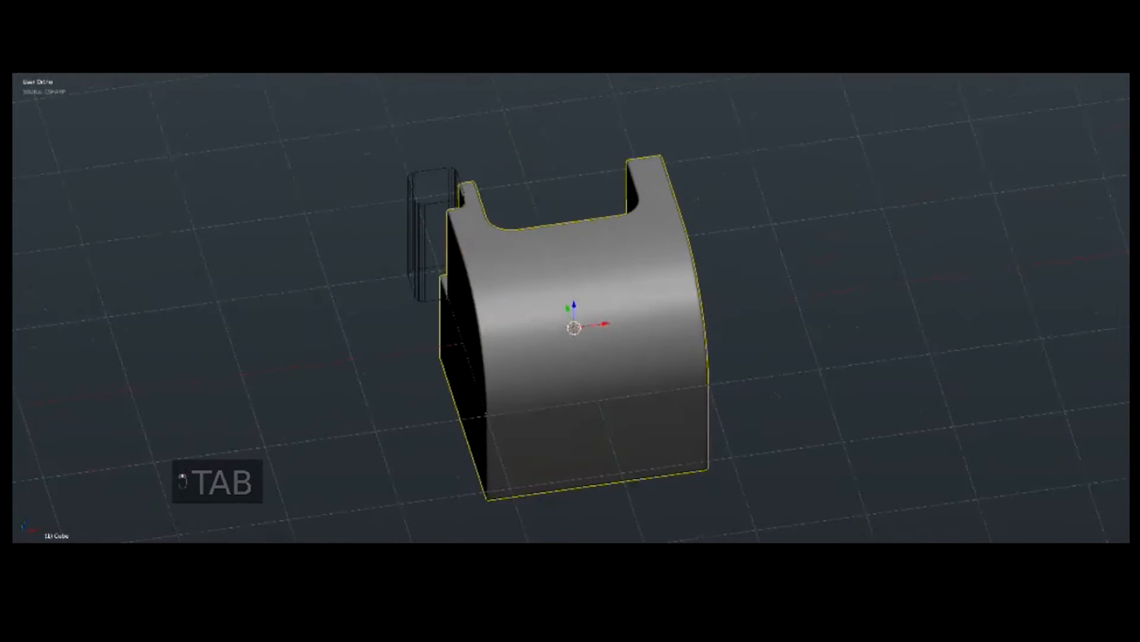
Step: Look up the shortcut options of the Hard Ops (X) Symmetrize mesh tool and symmetrize the block across X
{"action": "middle_click_drag", "start_coordinate": [570, 416], "coordinate": [591, 409]}
{"action": "key", "text": "q"}
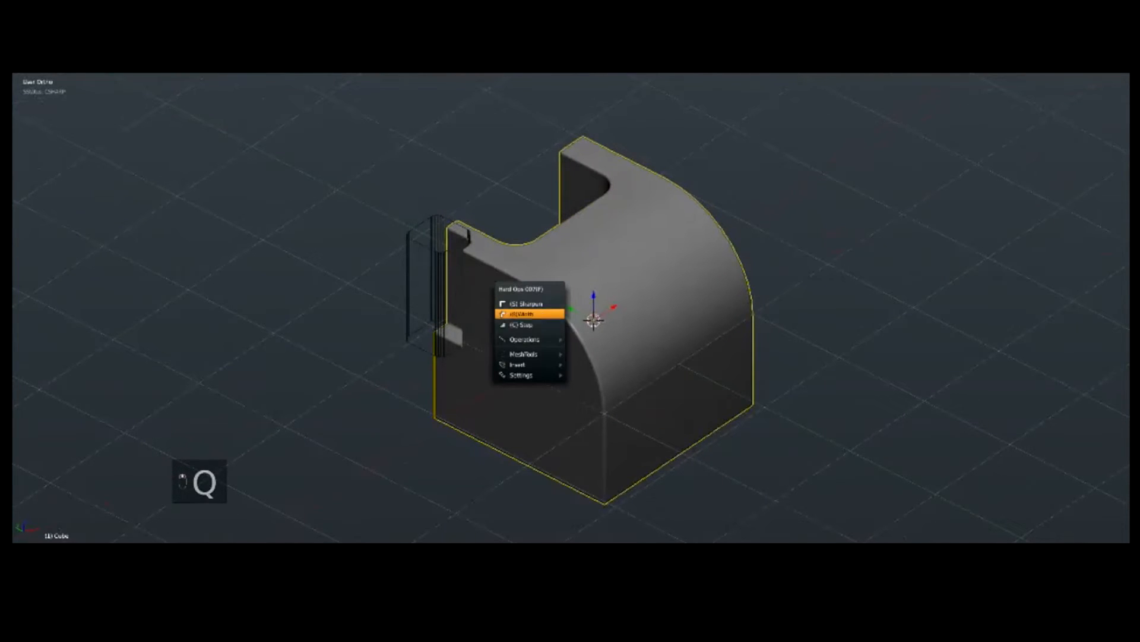
{"action": "mouse_move", "coordinate": [529, 354]}
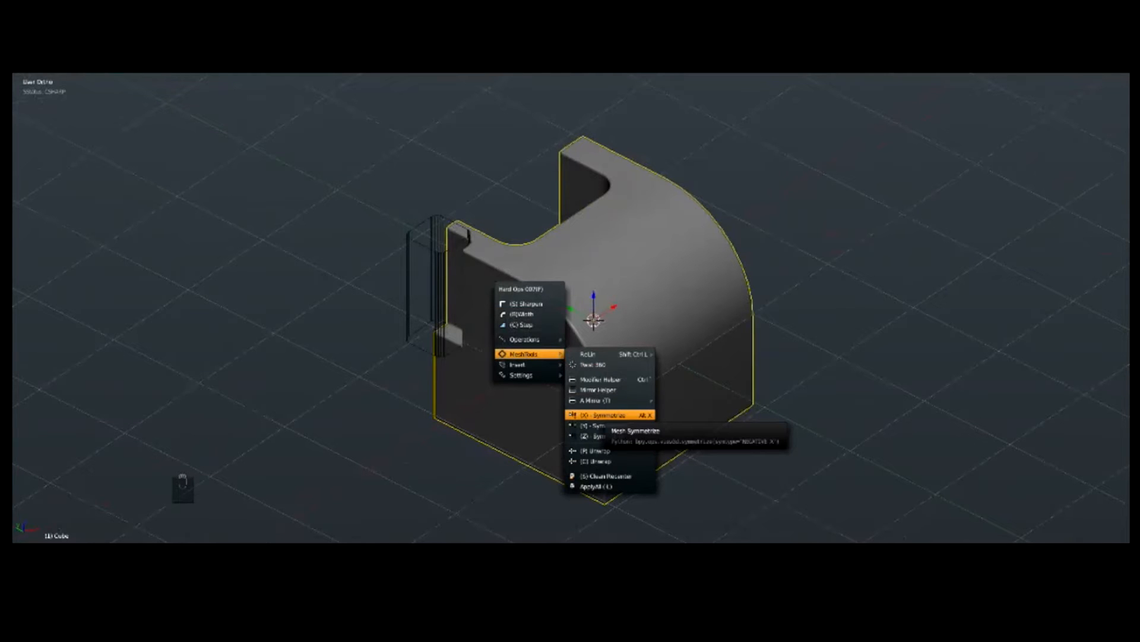
{"action": "right_click", "coordinate": [588, 415]}
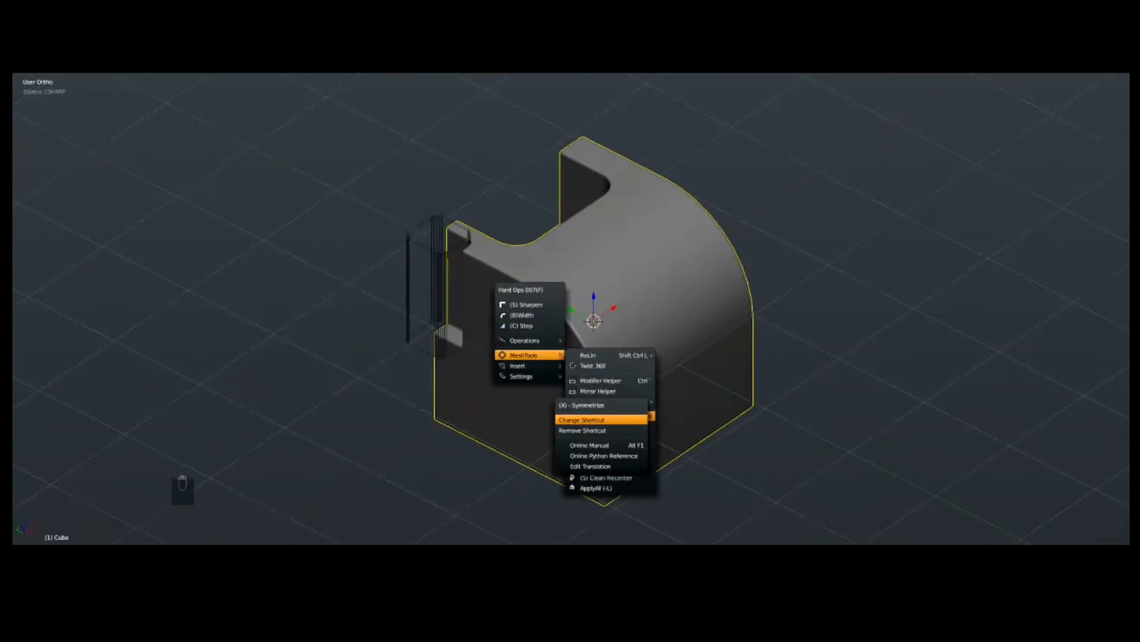
{"action": "middle_click_drag", "start_coordinate": [713, 380], "coordinate": [767, 374]}
{"action": "key", "text": "alt+x"}
Step: Select the vertical wireframe cutter and slide it along the block's side face, just past the corner cutout
{"action": "key", "text": "a"}
{"action": "right_click", "coordinate": [478, 335]}
{"action": "key", "text": "g"}
{"action": "middle_click", "coordinate": [523, 344]}
{"action": "left_click", "coordinate": [512, 344]}
Step: Subtract the moved cutter from the block's side face to form a second slot and apply (C) Sharpen
{"action": "right_click", "coordinate": [618, 356], "text": "shift"}
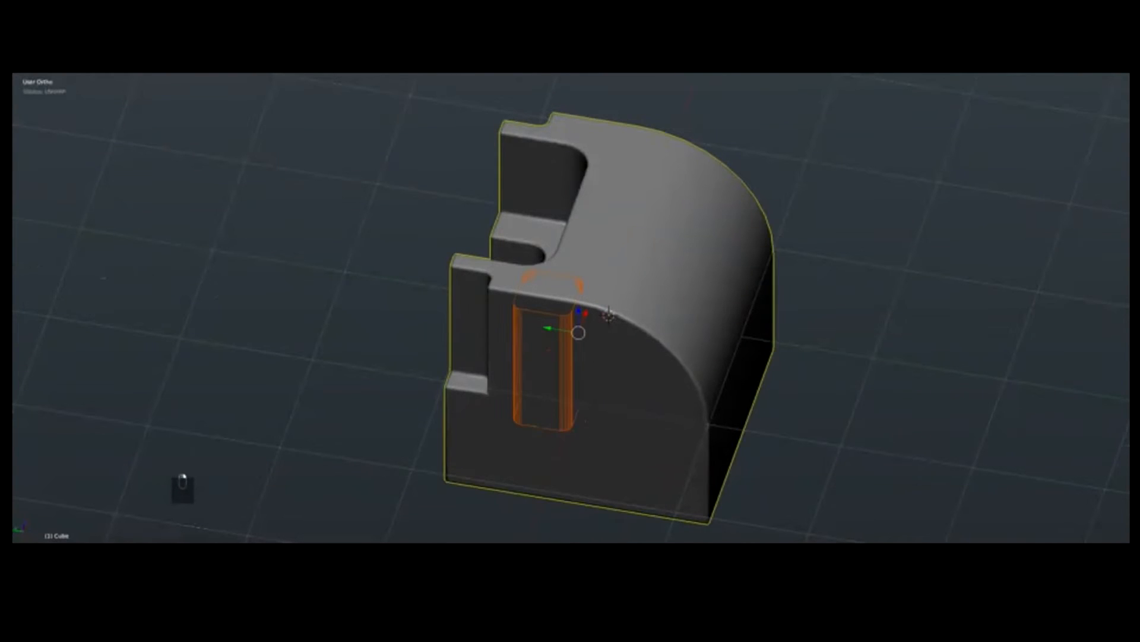
{"action": "key", "text": "ctrl+KP_Subtract"}
{"action": "key", "text": "a"}
{"action": "right_click", "coordinate": [618, 356]}
{"action": "key", "text": "q"}
{"action": "left_click", "coordinate": [624, 380]}
Step: Symmetrize the block across X so the second side slot also exists on the opposite face
{"action": "middle_click_drag", "start_coordinate": [624, 379], "coordinate": [573, 345]}
{"action": "key", "text": "a"}
{"action": "right_click", "coordinate": [535, 363]}
{"action": "key", "text": "alt+x"}
{"action": "key", "text": "a"}
Step: Add a plane, enlarge it to about twice the block's width, and lower it along Z to just above the block's base
{"action": "scroll", "coordinate": [454, 341], "scroll_direction": "down", "scroll_amount": 1}
{"action": "key", "text": "KP_1"}
{"action": "key", "text": "shift+a"}
{"action": "mouse_move", "coordinate": [632, 352]}
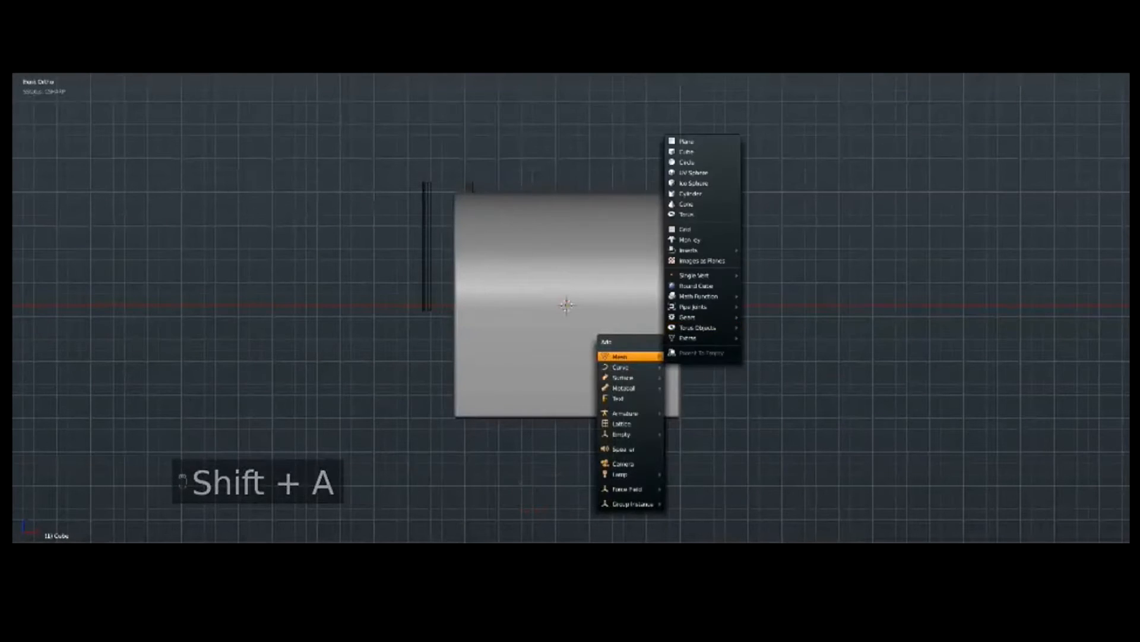
{"action": "left_click", "coordinate": [701, 141]}
{"action": "key", "text": "s"}
{"action": "key", "text": "g"}
{"action": "middle_click", "coordinate": [612, 387]}
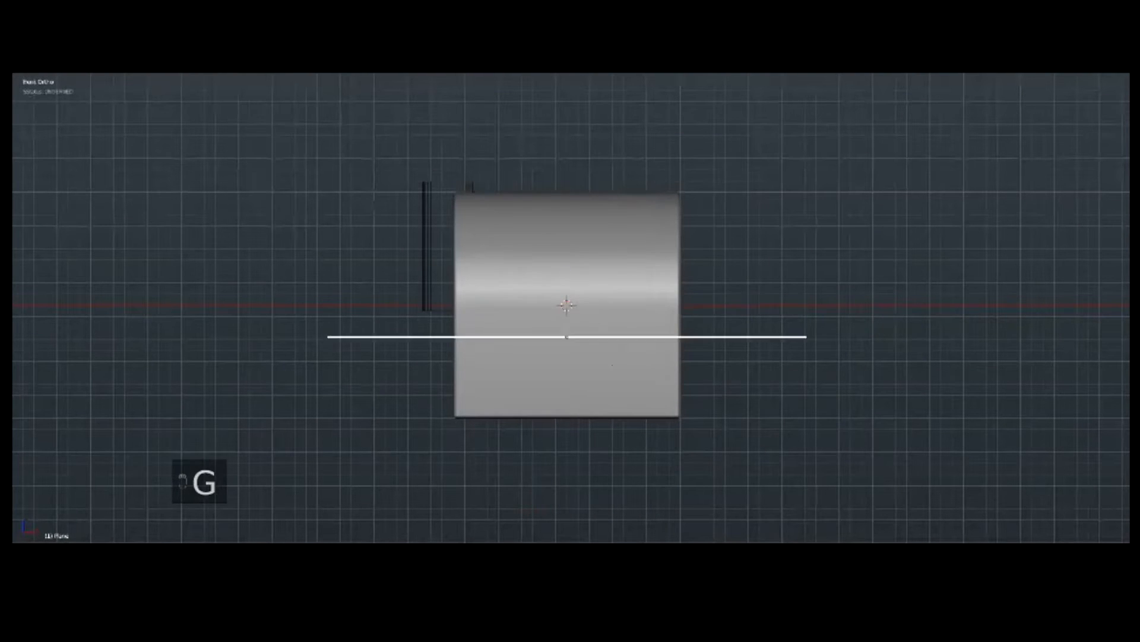
{"action": "left_click", "coordinate": [612, 463]}
Step: Try (C) Sharpen with the plane and the block selected together, and undo the operation
{"action": "middle_click_drag", "start_coordinate": [612, 462], "coordinate": [672, 475]}
{"action": "left_click", "coordinate": [533, 378], "text": "shift"}
{"action": "key", "text": "q"}
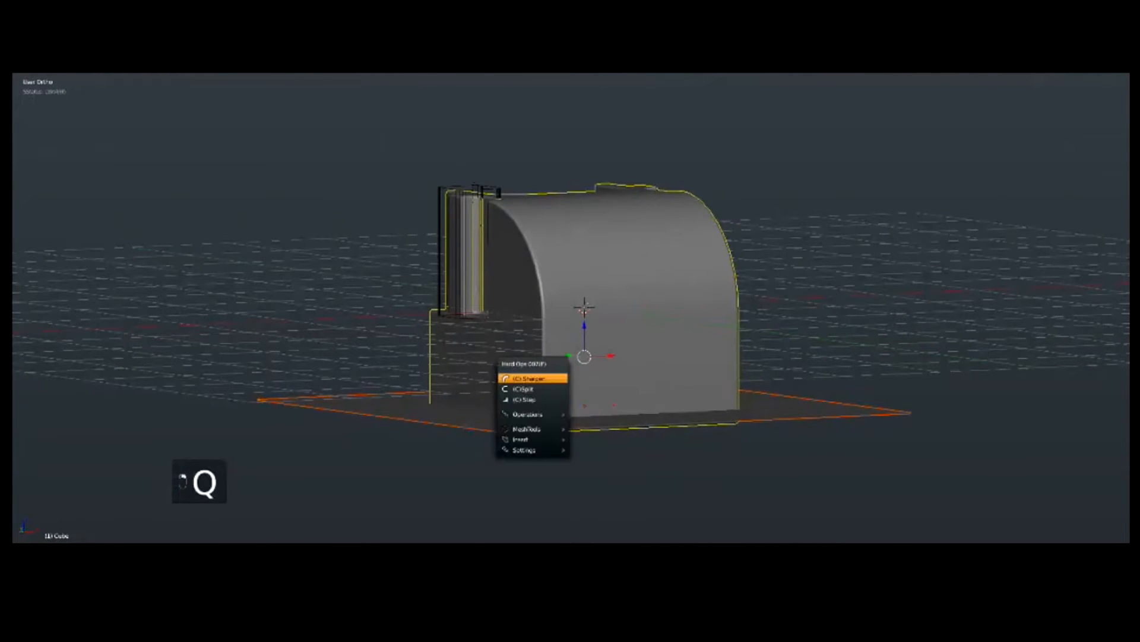
{"action": "left_click", "coordinate": [533, 379]}
{"action": "key", "text": "a"}
{"action": "middle_click_drag", "start_coordinate": [533, 379], "coordinate": [495, 362]}
{"action": "key", "text": "ctrl+z"}
Step: Select the horizontal plane plus the block and use the Hard Ops (C)Split operation to slice off a thin base slab
{"action": "key", "text": "a"}
{"action": "right_click", "coordinate": [527, 460]}
{"action": "right_click", "coordinate": [538, 407], "text": "shift"}
{"action": "key", "text": "q"}
{"action": "left_click", "coordinate": [533, 416]}
{"action": "key", "text": "a"}
{"action": "middle_click_drag", "start_coordinate": [550, 259], "coordinate": [547, 265]}
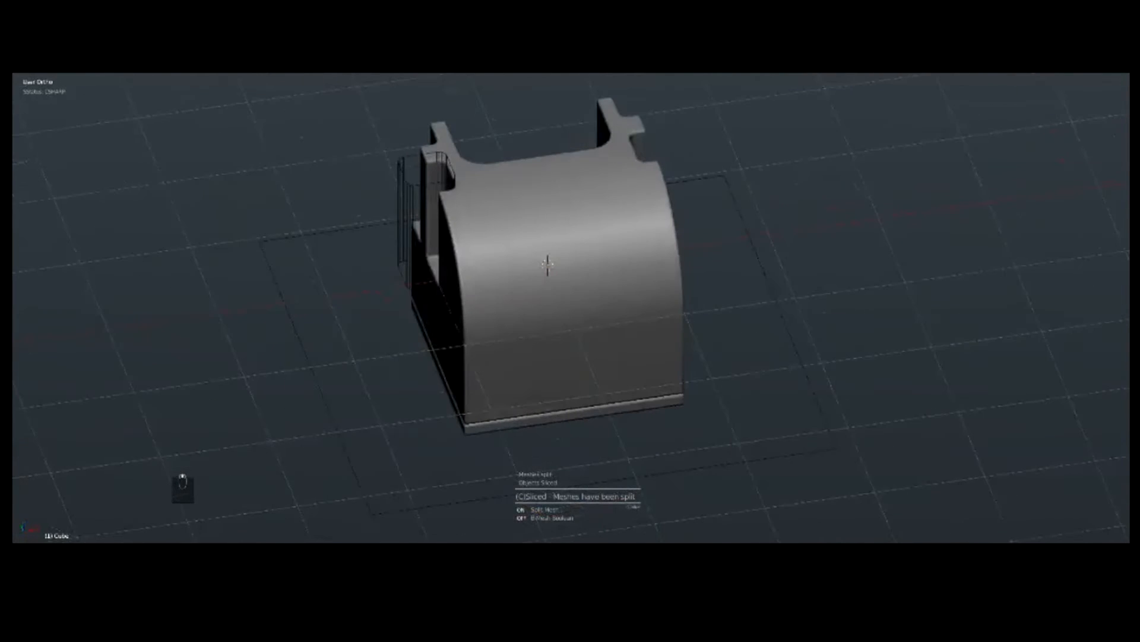
Step: Rotate the cutting plane upright and move it just inside the block's slotted side face
{"action": "right_click", "coordinate": [564, 487]}
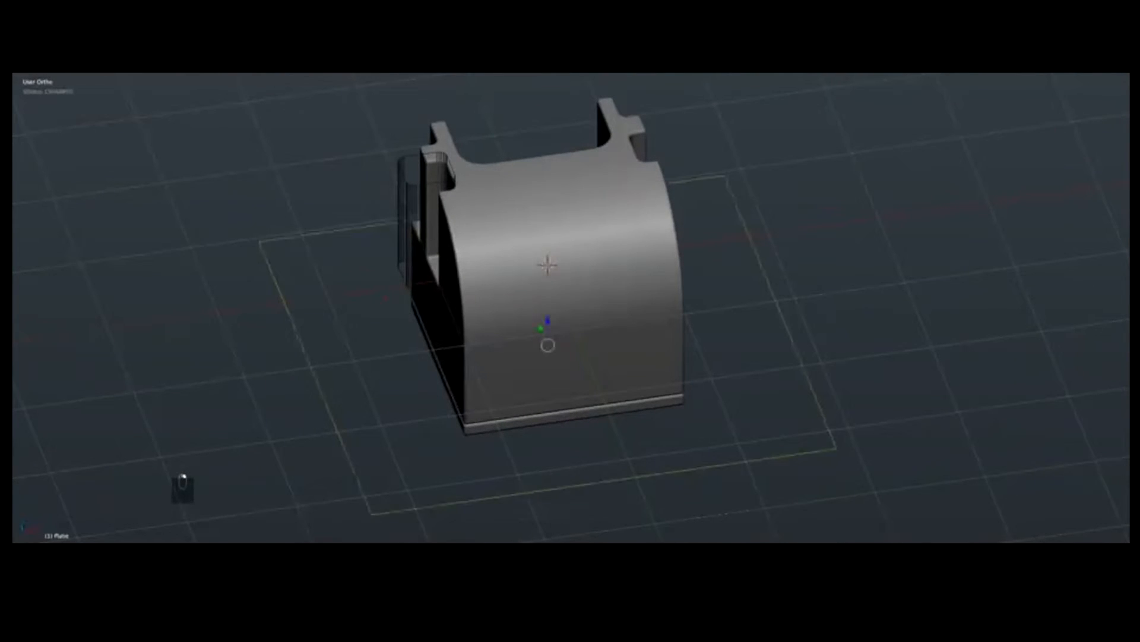
{"action": "key", "text": "KP_1"}
{"action": "key", "text": "r"}
{"action": "key", "text": "g"}
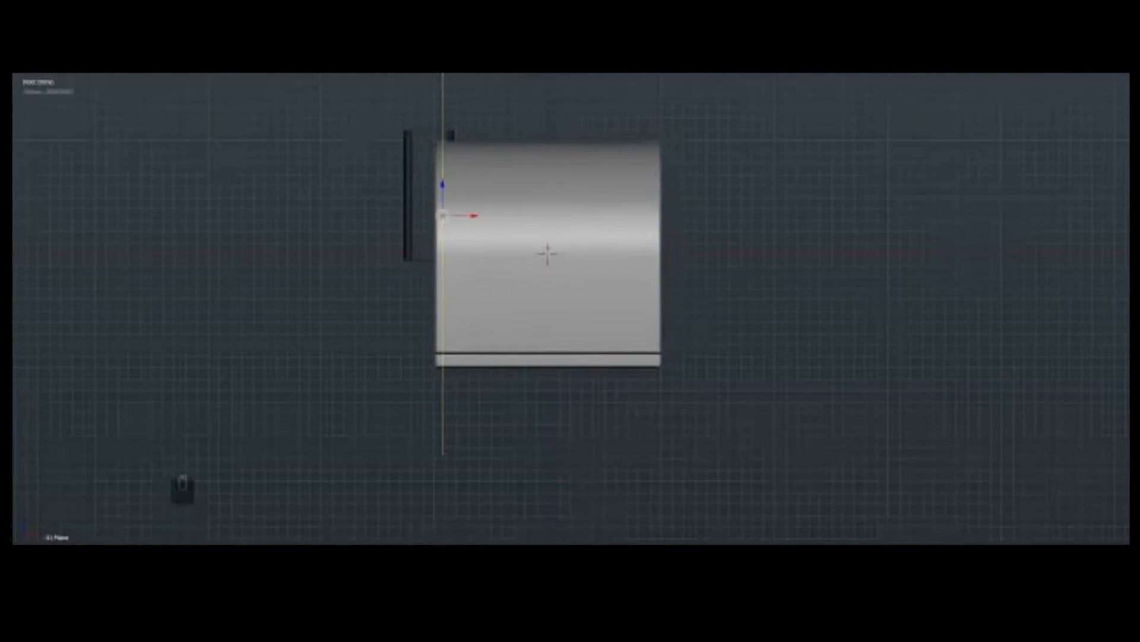
Step: Select and hide the leftover vertical wireframe cutter beside the block
{"action": "middle_click_drag", "start_coordinate": [511, 261], "coordinate": [570, 309]}
{"action": "left_click", "coordinate": [548, 269]}
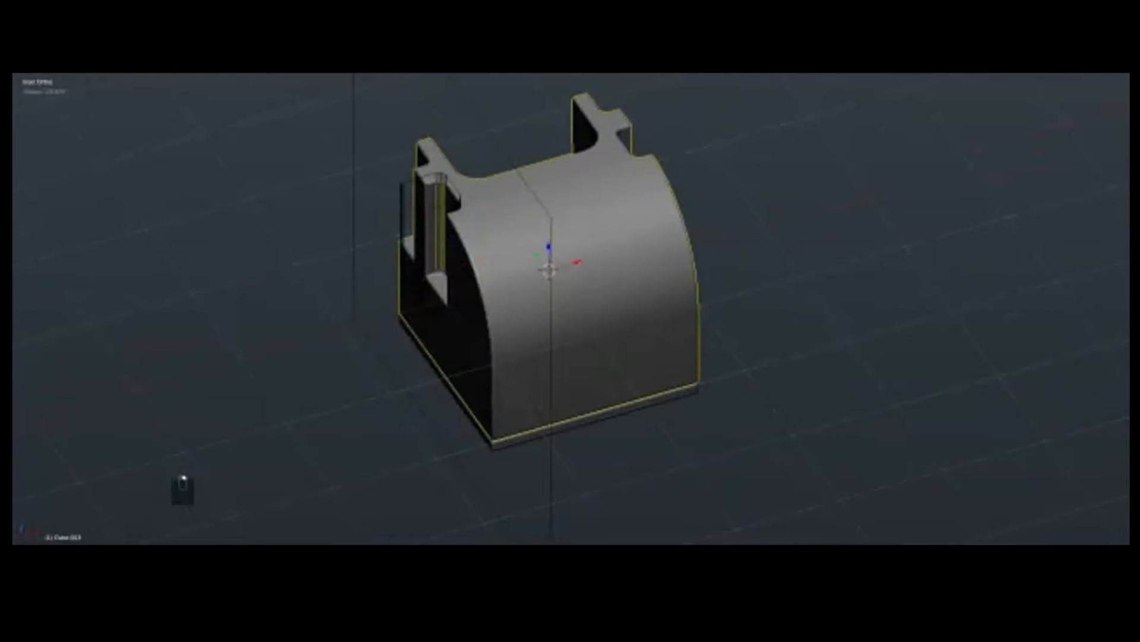
{"action": "key", "text": "Tab"}
{"action": "key", "text": "h"}
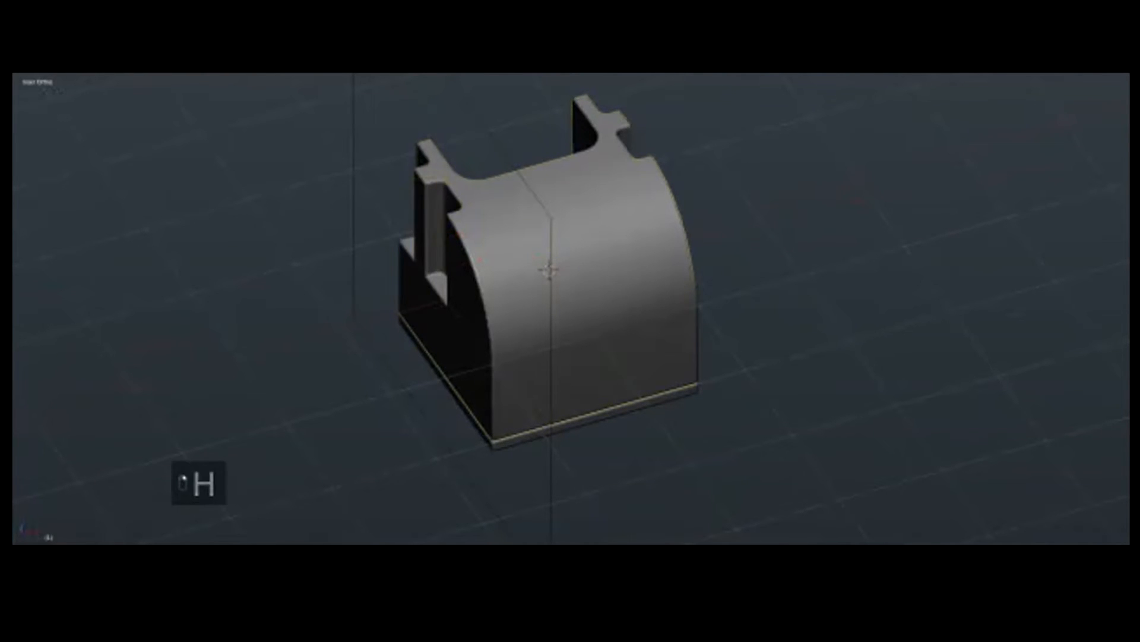
Step: Split the block with the upright plane to separate a thin slab along its slotted side
{"action": "key", "text": "KP_7"}
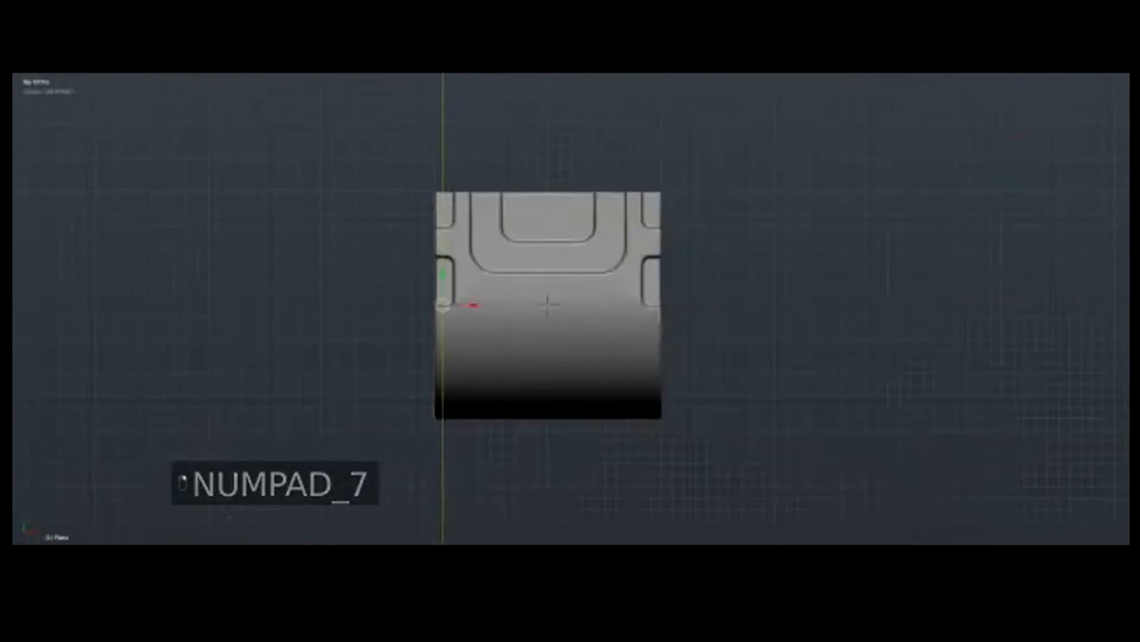
{"action": "scroll", "coordinate": [512, 350], "scroll_direction": "up", "scroll_amount": 2}
{"action": "right_click", "coordinate": [512, 351]}
{"action": "key", "text": "q"}
{"action": "left_click", "coordinate": [492, 348]}
{"action": "key", "text": "a"}
Step: Narrow the bevel on the main block piece with the Hard Ops (B)Width operation
{"action": "middle_click_drag", "start_coordinate": [492, 348], "coordinate": [518, 284]}
{"action": "right_click", "coordinate": [461, 288]}
{"action": "key", "text": "q"}
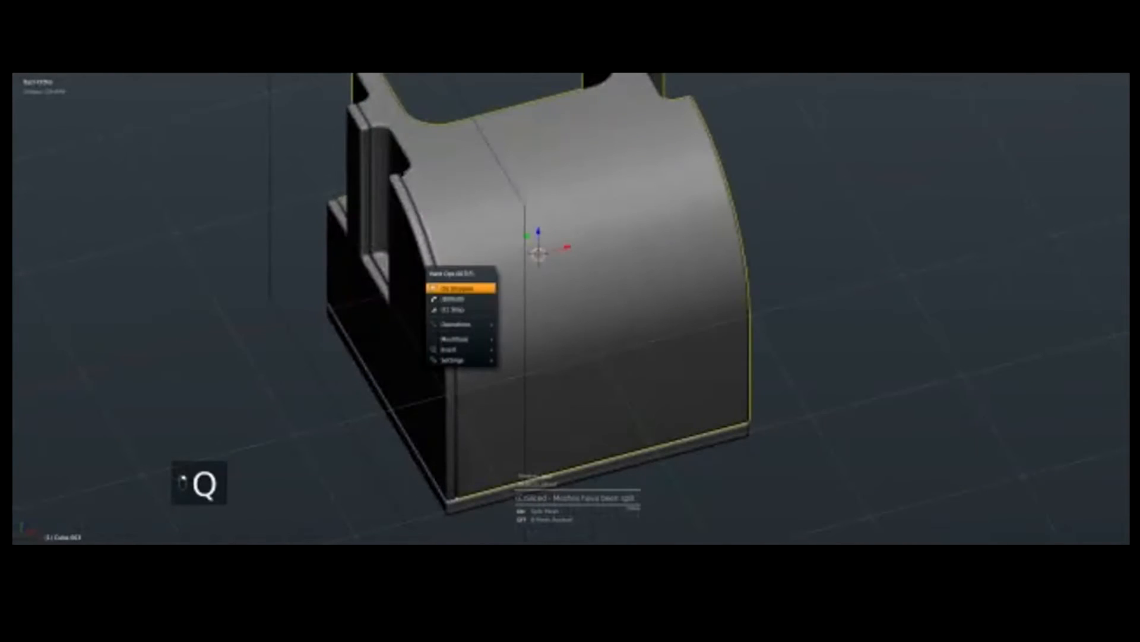
{"action": "left_click", "coordinate": [460, 299]}
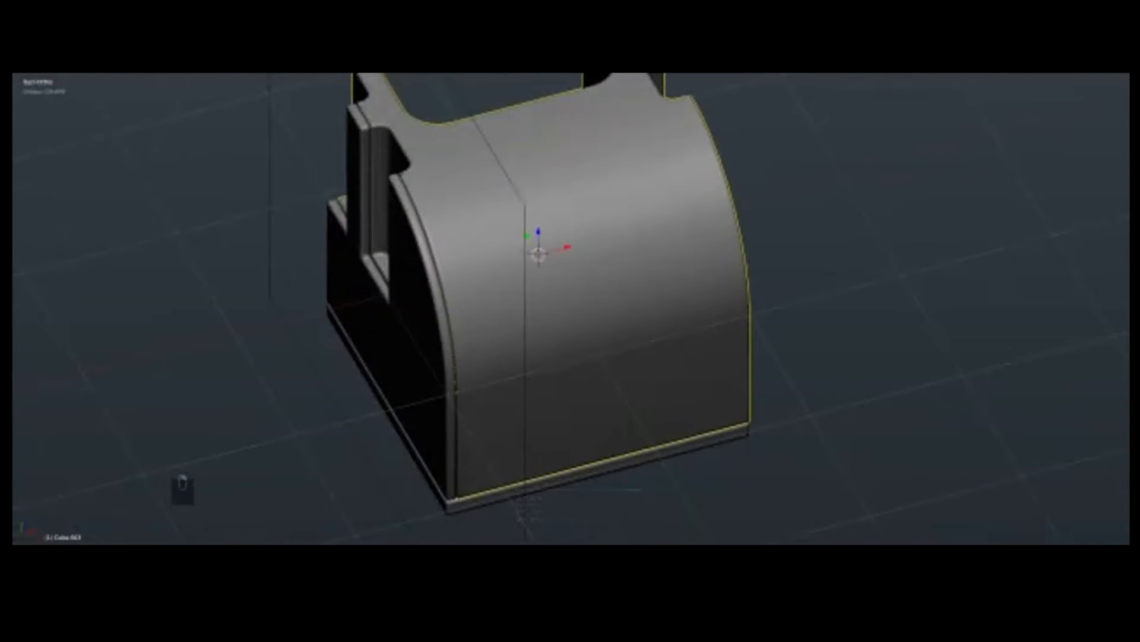
{"action": "scroll", "coordinate": [456, 347], "scroll_direction": "down", "scroll_amount": 1}
Step: Adjust the bevel of the thin side slab with the Hard Ops (B)Width operation and clear the selection
{"action": "key", "text": "a"}
{"action": "right_click", "coordinate": [456, 346]}
{"action": "key", "text": "q"}
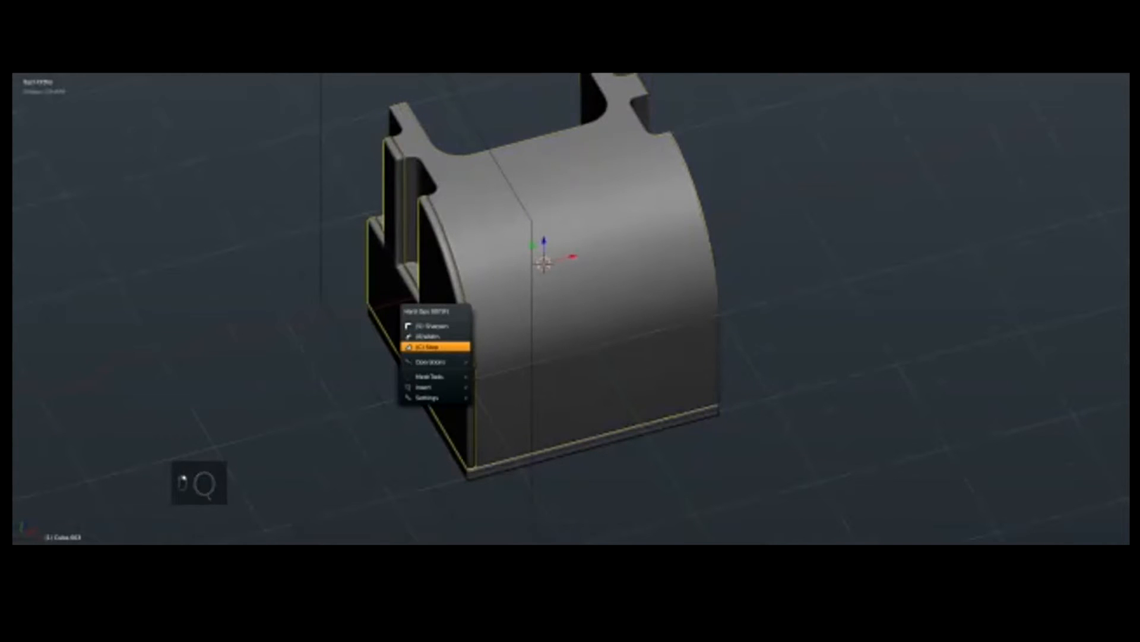
{"action": "left_click", "coordinate": [436, 336]}
{"action": "key", "text": "a"}
{"action": "scroll", "coordinate": [544, 276], "scroll_direction": "down", "scroll_amount": 1}
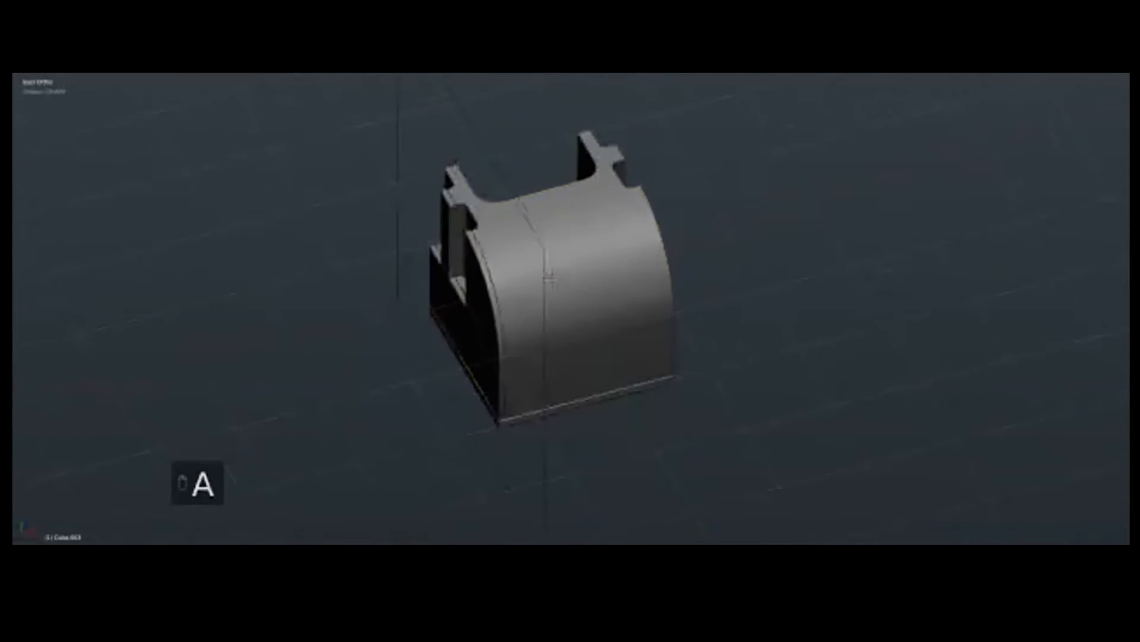
Step: Select the main block together with the thin side slab and mirror the slab split across X to the opposite side
{"action": "right_click", "coordinate": [546, 309], "text": "shift"}
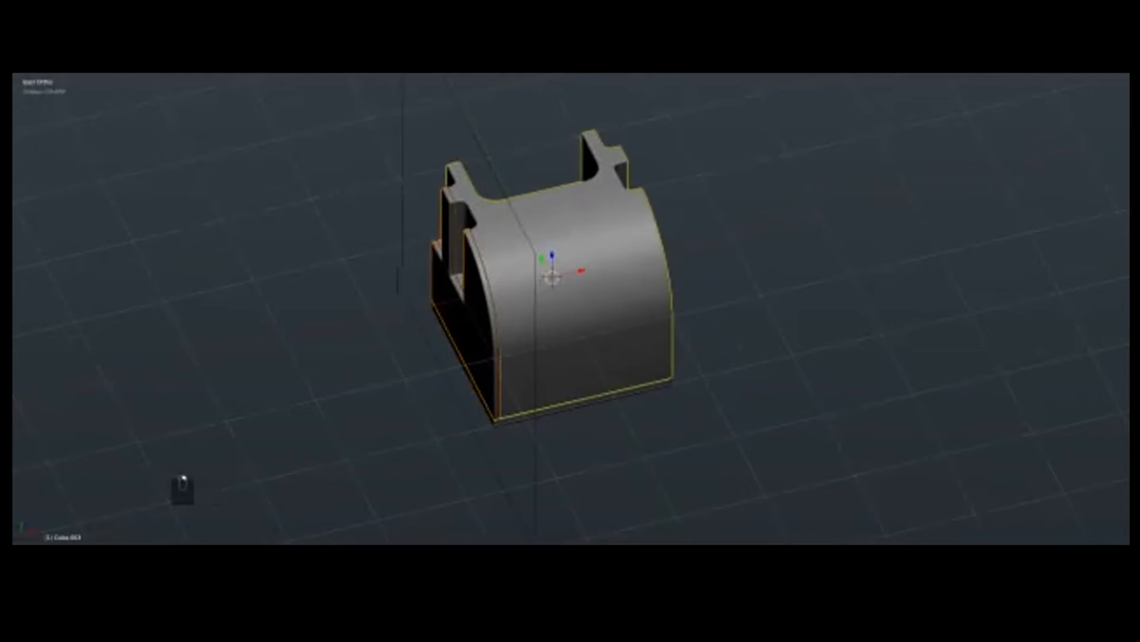
{"action": "key", "text": "alt+shift+x"}
{"action": "key", "text": "alt+x"}
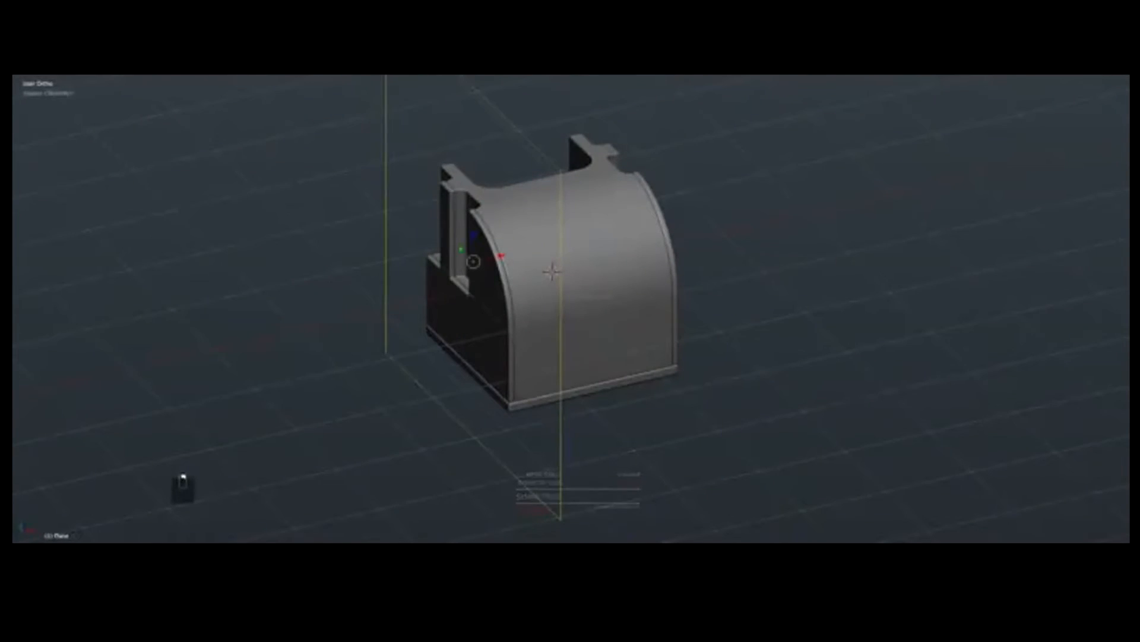
Step: Hide the upright cutting plane that passes through the block's side
{"action": "scroll", "coordinate": [570, 309], "scroll_direction": "down", "scroll_amount": 2}
{"action": "mouse_move", "coordinate": [570, 309]}
{"action": "middle_mouse_down"}
{"action": "mouse_move", "coordinate": [527, 344]}
{"action": "mouse_move", "coordinate": [538, 296]}
{"action": "mouse_move", "coordinate": [554, 305]}
{"action": "middle_mouse_up"}
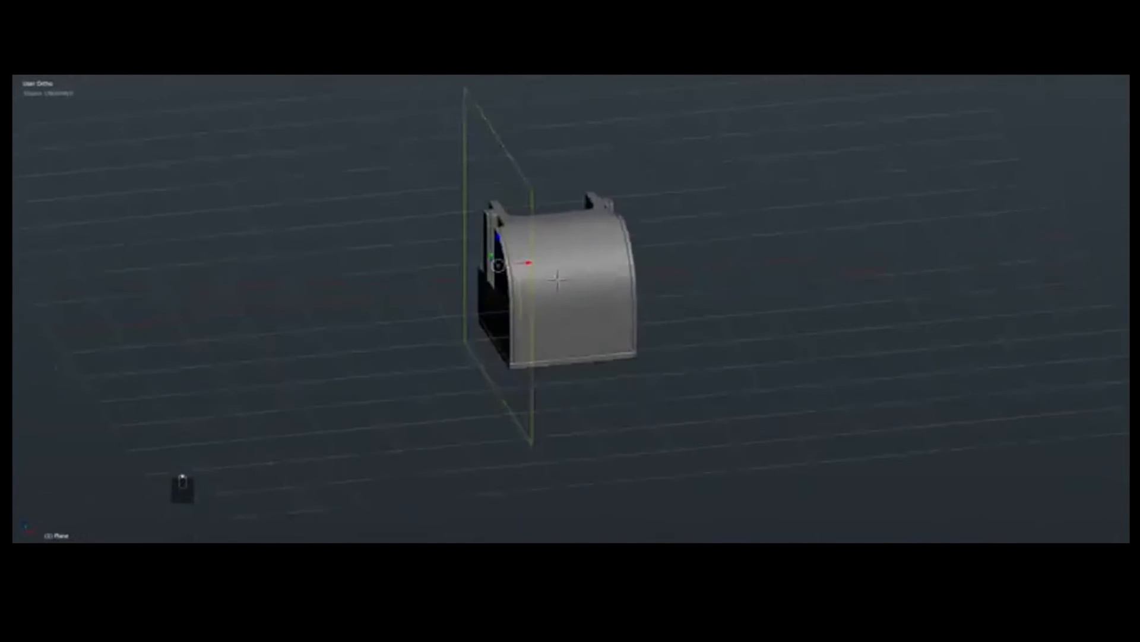
{"action": "middle_click_drag", "start_coordinate": [557, 279], "coordinate": [555, 277]}
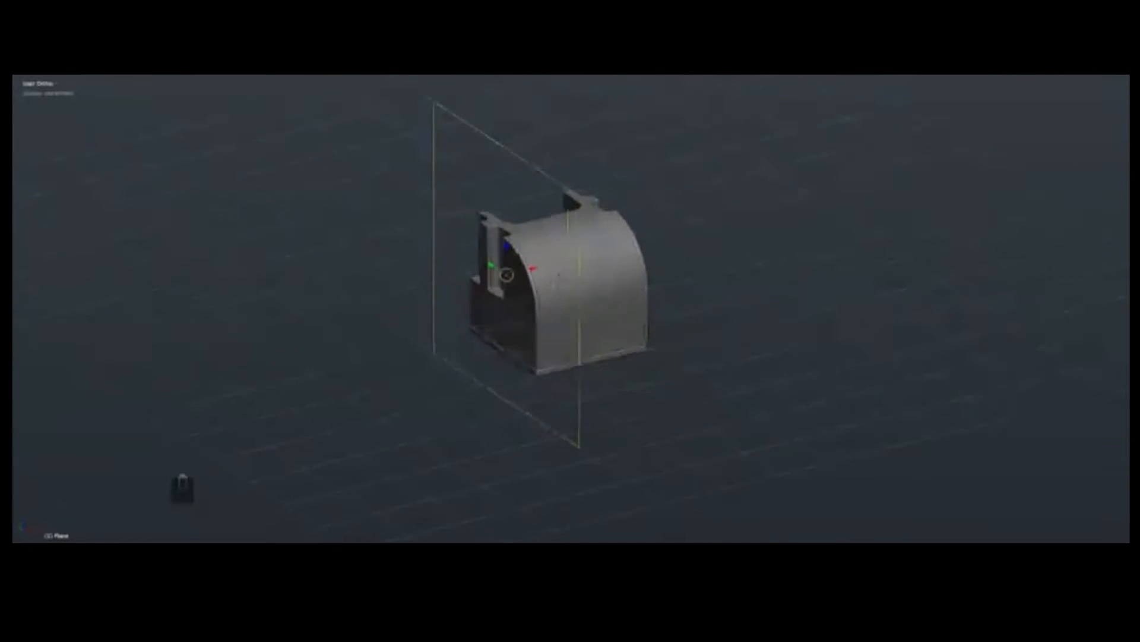
{"action": "scroll", "coordinate": [556, 277], "scroll_direction": "up", "scroll_amount": 1}
{"action": "key", "text": "h"}
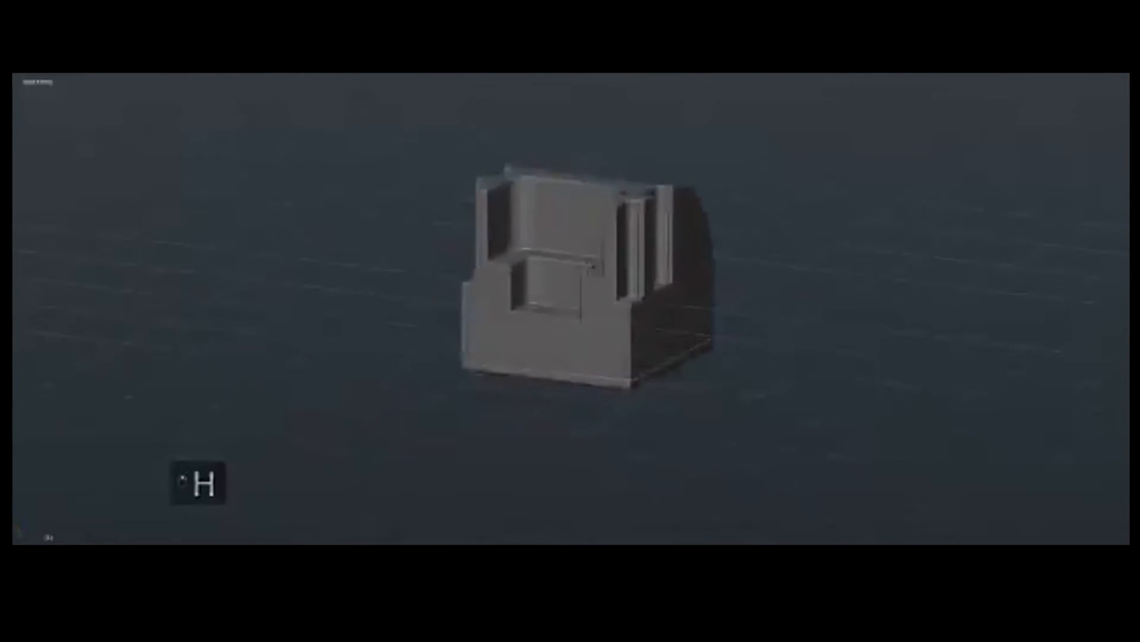
Step: Select the main block piece and apply the Hard Ops (C)Step operation to it
{"action": "scroll", "coordinate": [558, 309], "scroll_direction": "up", "scroll_amount": 2}
{"action": "left_click", "coordinate": [559, 309]}
{"action": "key", "text": "q"}
{"action": "key", "text": "q"}
{"action": "left_click", "coordinate": [583, 324]}
{"action": "middle_click_drag", "start_coordinate": [582, 325], "coordinate": [586, 320]}
{"action": "scroll", "coordinate": [583, 320], "scroll_direction": "up", "scroll_amount": 1}
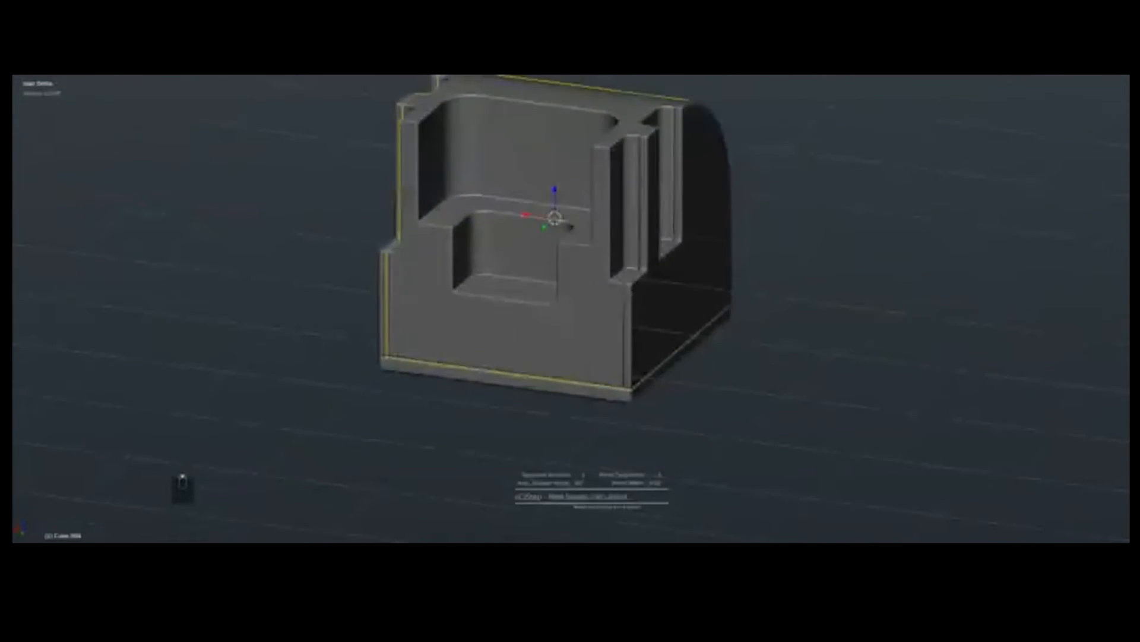
Step: Insert the round orange lens asset and place it, scaled to fit, on the block's front face beside the lower cutout
{"action": "key", "text": "a"}
{"action": "key", "text": "q"}
{"action": "left_click", "coordinate": [562, 492]}
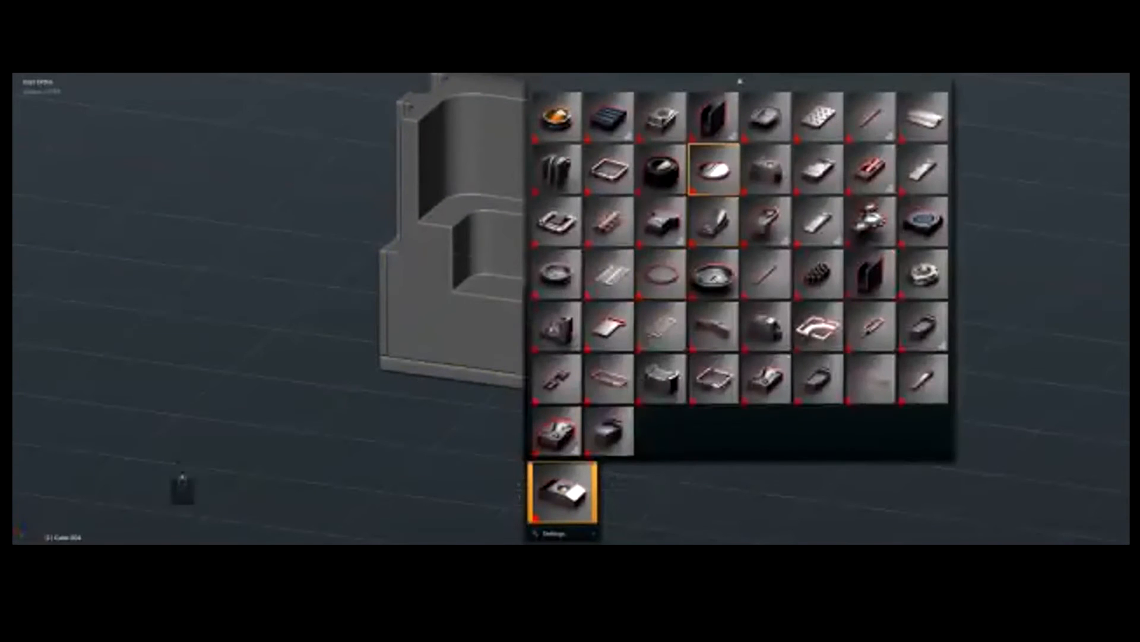
{"action": "left_click", "coordinate": [556, 117]}
{"action": "key", "text": "g"}
{"action": "left_click", "coordinate": [581, 293]}
{"action": "key", "text": "s"}
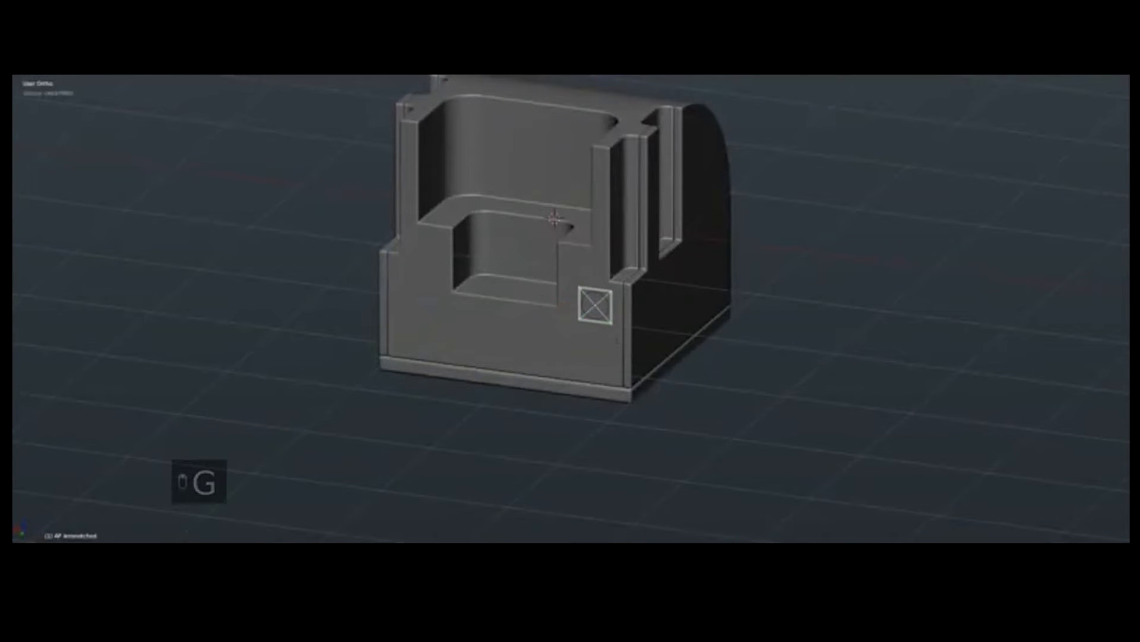
Step: Add the main block to the selection and merge the lens insert into it
{"action": "right_click", "coordinate": [596, 372]}
{"action": "key", "text": "q"}
{"action": "left_click", "coordinate": [561, 378]}
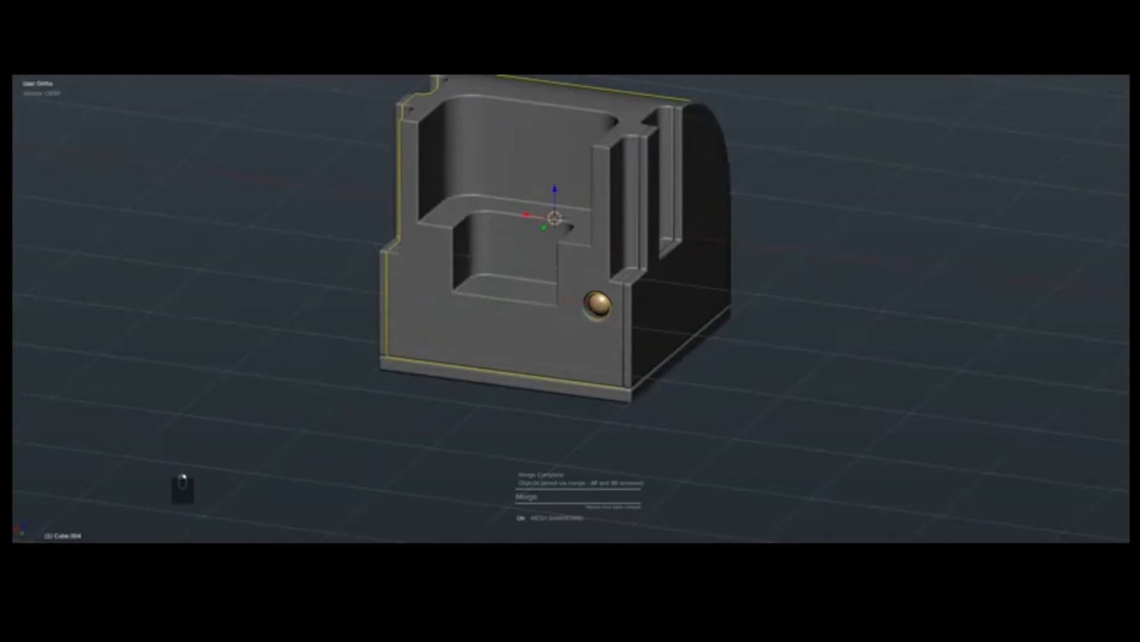
Step: Symmetrize the block with the lens recess across X and mirror the gold lens to the other front corner
{"action": "key", "text": "alt+x"}
{"action": "key", "text": "a"}
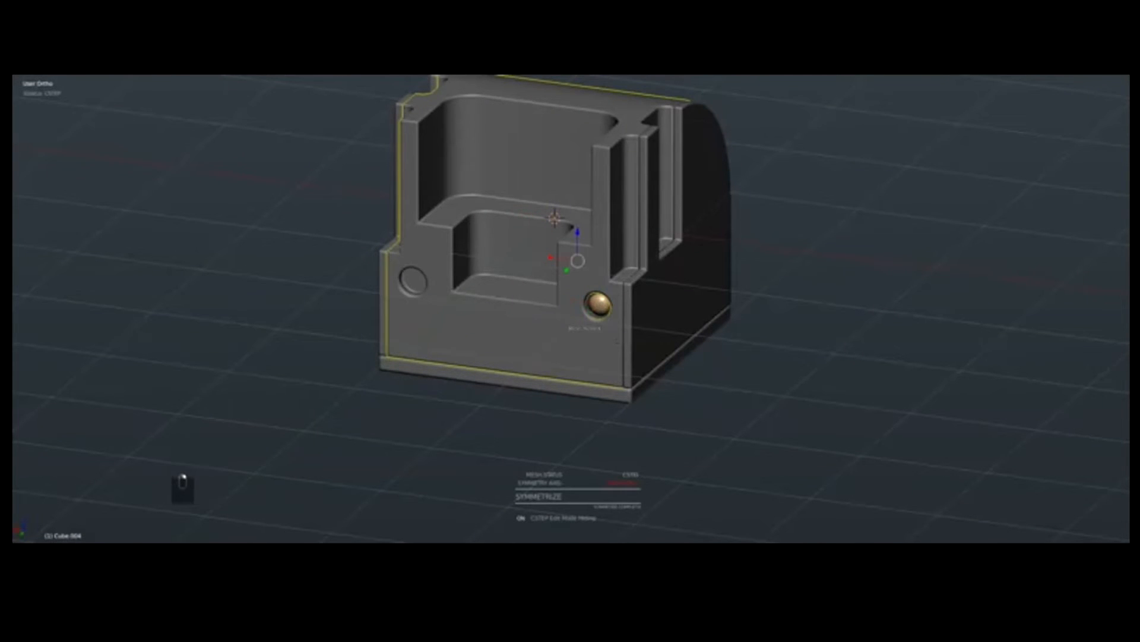
{"action": "key", "text": "alt+shift+x"}
{"action": "key", "text": "a"}
Step: Insert a rectangular asset from the library onto the block's outer side and scale it to fit the corner area below the slots
{"action": "middle_click_drag", "start_coordinate": [617, 341], "coordinate": [563, 351]}
{"action": "scroll", "coordinate": [547, 340], "scroll_direction": "down", "scroll_amount": 2}
{"action": "mouse_move", "coordinate": [563, 263]}
{"action": "middle_mouse_down"}
{"action": "mouse_move", "coordinate": [580, 243]}
{"action": "mouse_move", "coordinate": [560, 257]}
{"action": "middle_mouse_up"}
{"action": "key", "text": "q"}
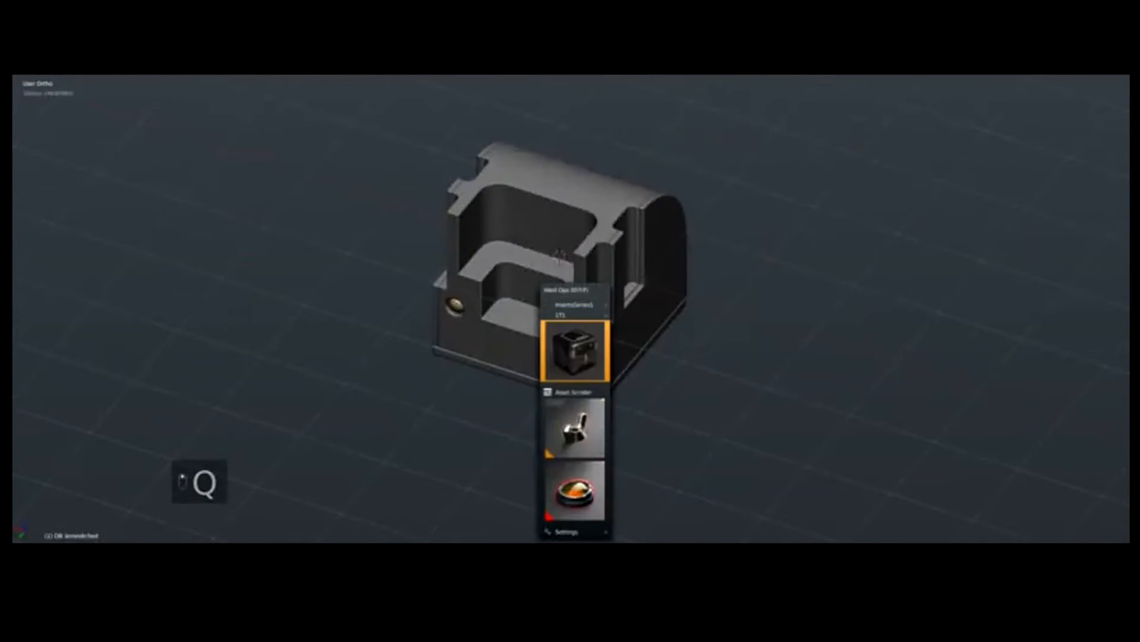
{"action": "left_click", "coordinate": [575, 490]}
{"action": "left_click", "coordinate": [621, 275]}
{"action": "middle_click_drag", "start_coordinate": [620, 275], "coordinate": [545, 243]}
{"action": "key", "text": "g"}
{"action": "key", "text": "s"}
{"action": "scroll", "coordinate": [563, 240], "scroll_direction": "up", "scroll_amount": 3}
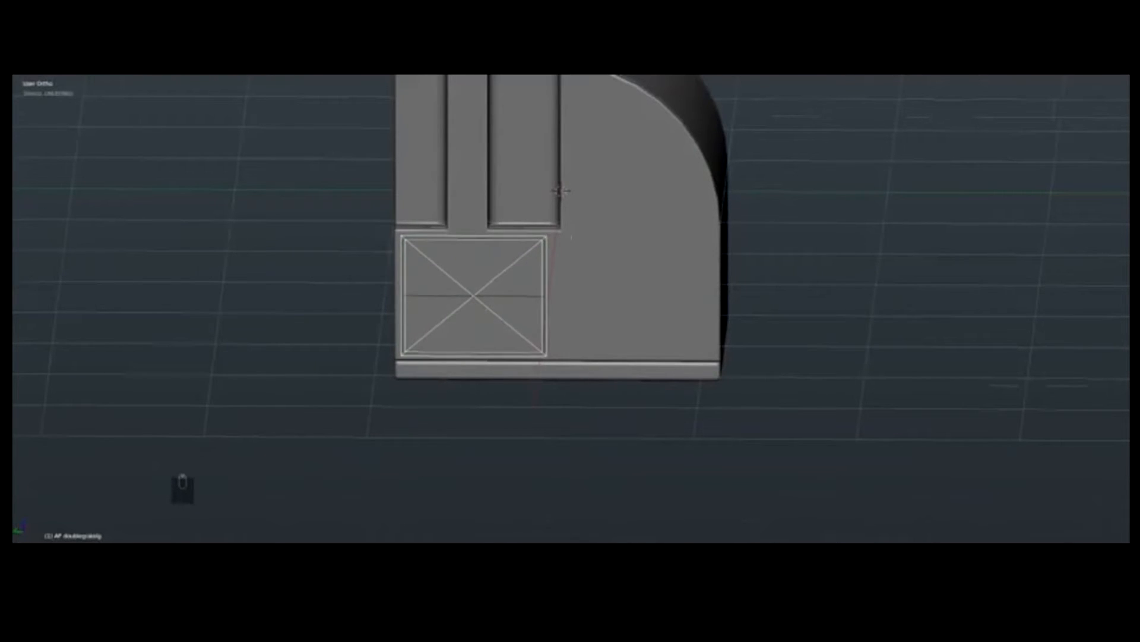
Step: Add the block to the selection and merge the rectangular vent insert into its side
{"action": "right_click", "coordinate": [644, 306]}
{"action": "key", "text": "q"}
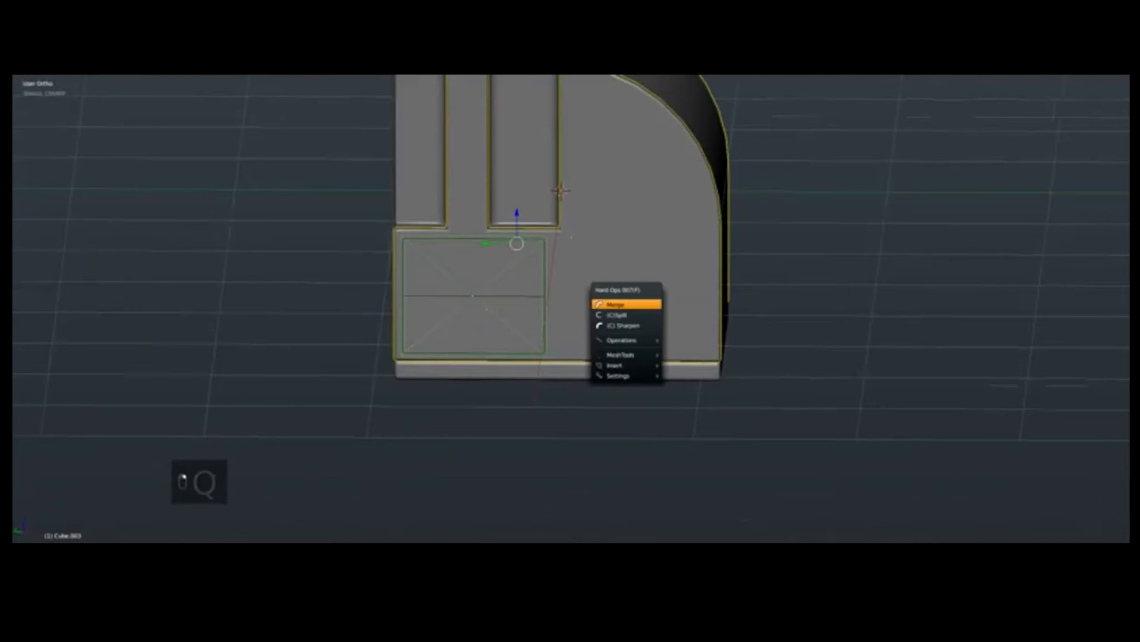
{"action": "left_click", "coordinate": [636, 305]}
{"action": "middle_click_drag", "start_coordinate": [635, 304], "coordinate": [662, 342]}
{"action": "key", "text": "a"}
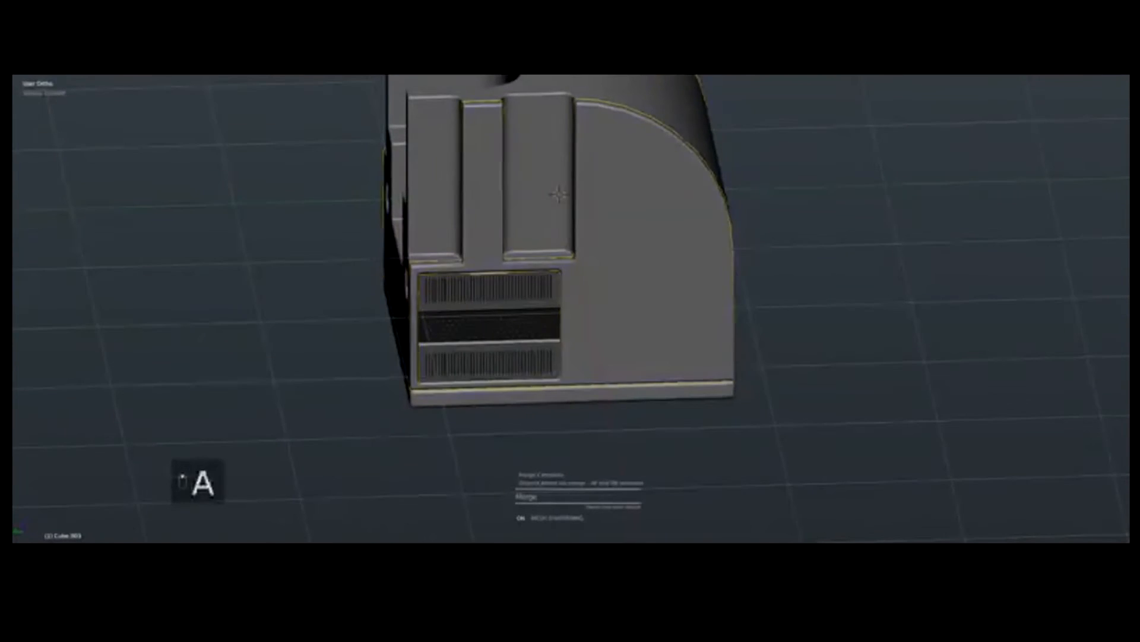
{"action": "scroll", "coordinate": [572, 309], "scroll_direction": "up", "scroll_amount": 6}
{"action": "left_click", "coordinate": [583, 299]}
{"action": "key", "text": "a"}
{"action": "scroll", "coordinate": [559, 262], "scroll_direction": "down", "scroll_amount": 2}
Step: Select the block with the merged vent recess and symmetrize it across X
{"action": "right_click", "coordinate": [532, 267]}
{"action": "scroll", "coordinate": [559, 194], "scroll_direction": "down", "scroll_amount": 4}
{"action": "scroll", "coordinate": [558, 194], "scroll_direction": "down", "scroll_amount": 2}
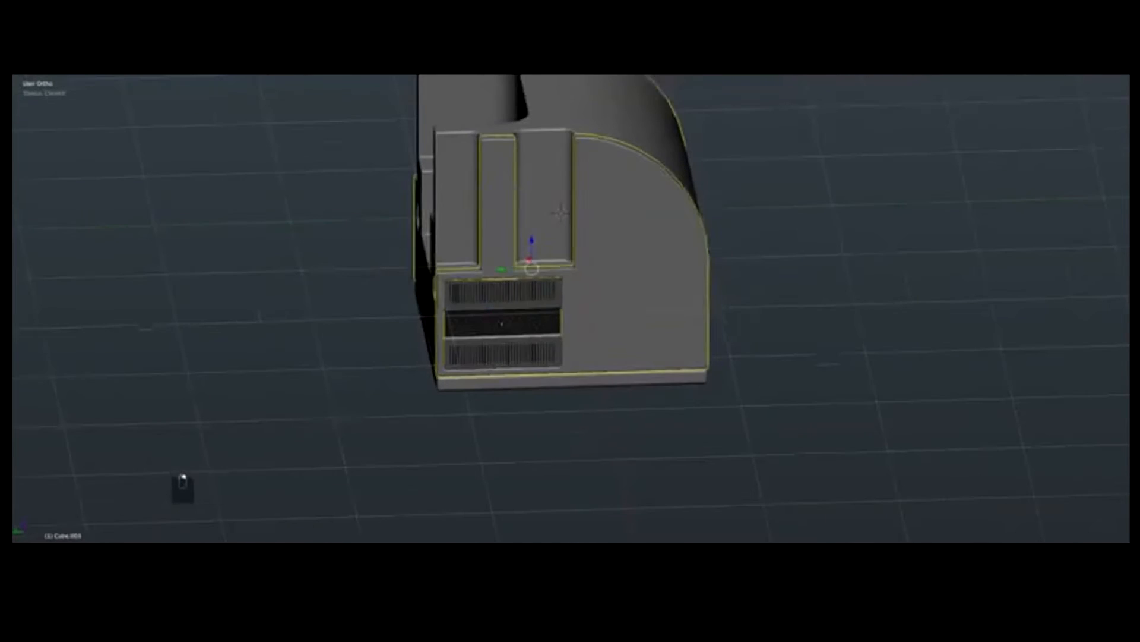
{"action": "key", "text": "a"}
{"action": "middle_click_drag", "start_coordinate": [559, 195], "coordinate": [532, 269]}
{"action": "key", "text": "alt+shift+x"}
{"action": "key", "text": "a"}
{"action": "scroll", "coordinate": [578, 254], "scroll_direction": "down", "scroll_amount": 1}
{"action": "key", "text": "a"}
{"action": "scroll", "coordinate": [558, 250], "scroll_direction": "up", "scroll_amount": 3}
{"action": "scroll", "coordinate": [569, 225], "scroll_direction": "down", "scroll_amount": 2}
{"action": "middle_click_drag", "start_coordinate": [569, 225], "coordinate": [563, 242]}
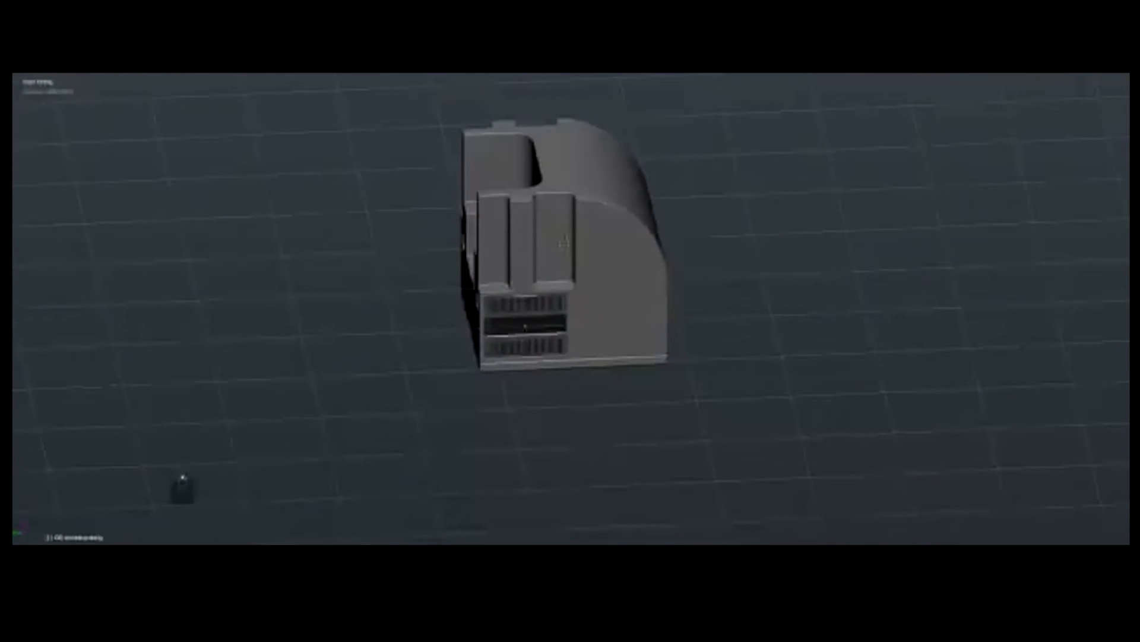
Step: Add a mesh plane in the side view and move it up so it crosses the upper part of the block
{"action": "key", "text": "KP_1"}
{"action": "key", "text": "KP_3"}
{"action": "key", "text": "KP_5"}
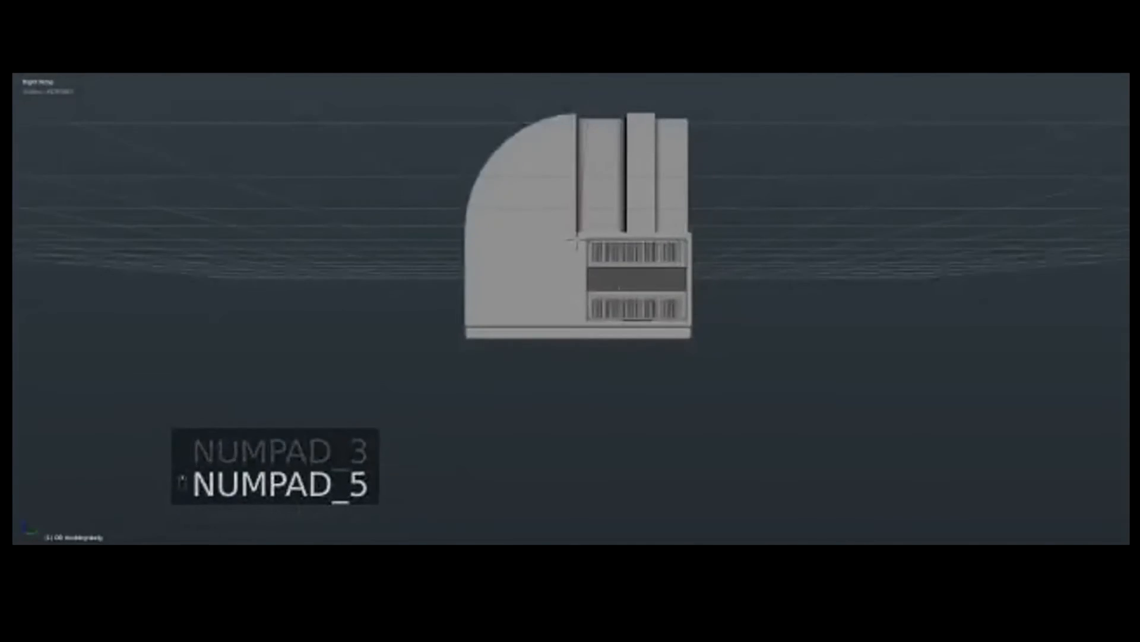
{"action": "key", "text": "KP_5"}
{"action": "key", "text": "KP_9"}
{"action": "key", "text": "shift+a"}
{"action": "mouse_move", "coordinate": [606, 244]}
{"action": "left_click", "coordinate": [674, 244]}
{"action": "key", "text": "g"}
{"action": "left_click", "coordinate": [690, 285]}
{"action": "key", "text": "z"}
Step: Add a loop cut through the middle of the plane and bevel it into a narrow strip
{"action": "middle_click_drag", "start_coordinate": [690, 285], "coordinate": [649, 334]}
{"action": "key", "text": "Tab"}
{"action": "key", "text": "z"}
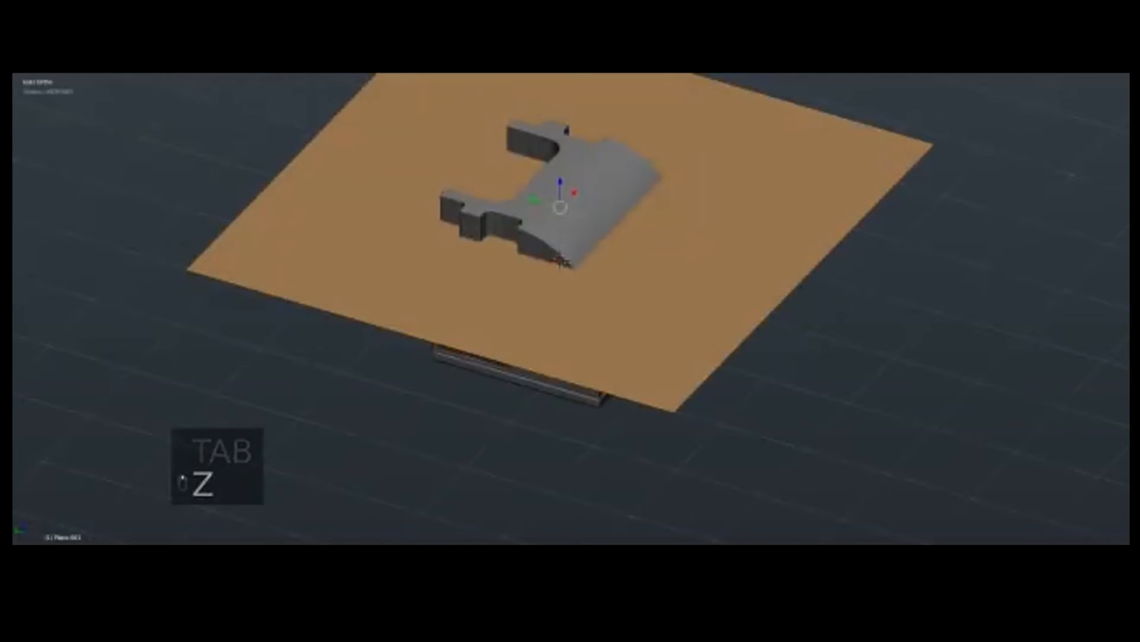
{"action": "key", "text": "ctrl+r"}
{"action": "key", "text": "ctrl+b"}
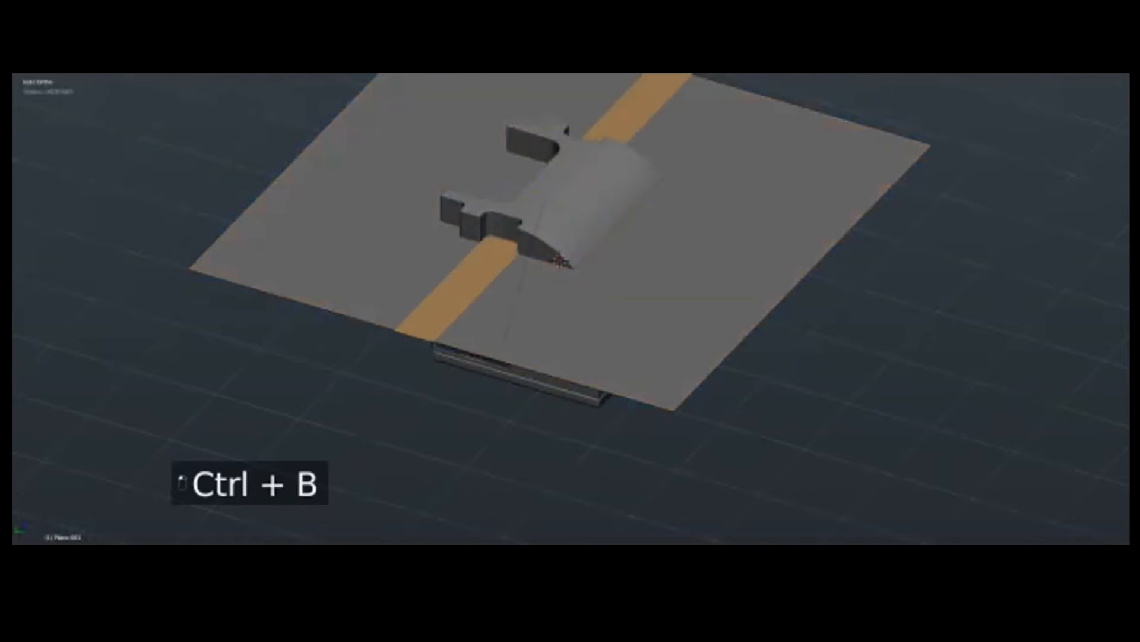
{"action": "left_click", "coordinate": [469, 353]}
Step: Lower the plane's rear section so the narrow strip forms a slope, and leave edit mode
{"action": "key", "text": "ctrl+Tab"}
{"action": "left_click", "coordinate": [470, 374]}
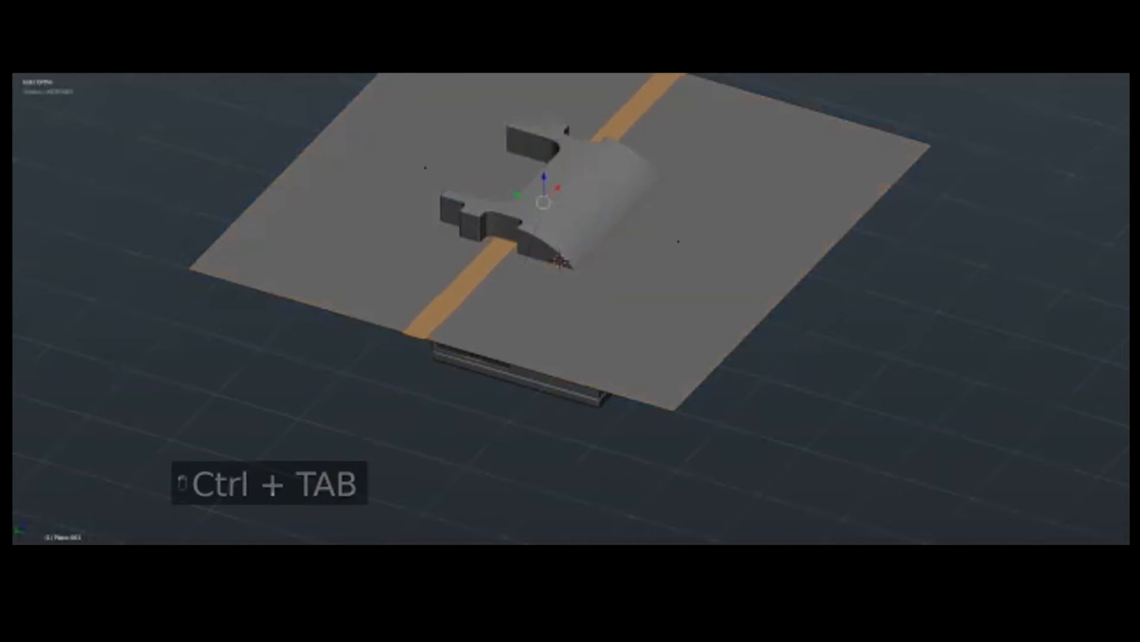
{"action": "right_click", "coordinate": [600, 332]}
{"action": "key", "text": "g"}
{"action": "left_click", "coordinate": [600, 356]}
{"action": "key", "text": "Tab"}
{"action": "middle_click_drag", "start_coordinate": [600, 356], "coordinate": [665, 381]}
{"action": "mouse_move", "coordinate": [553, 254]}
{"action": "middle_mouse_down"}
{"action": "mouse_move", "coordinate": [553, 244]}
{"action": "mouse_move", "coordinate": [556, 261]}
{"action": "mouse_move", "coordinate": [560, 253]}
{"action": "middle_mouse_up"}
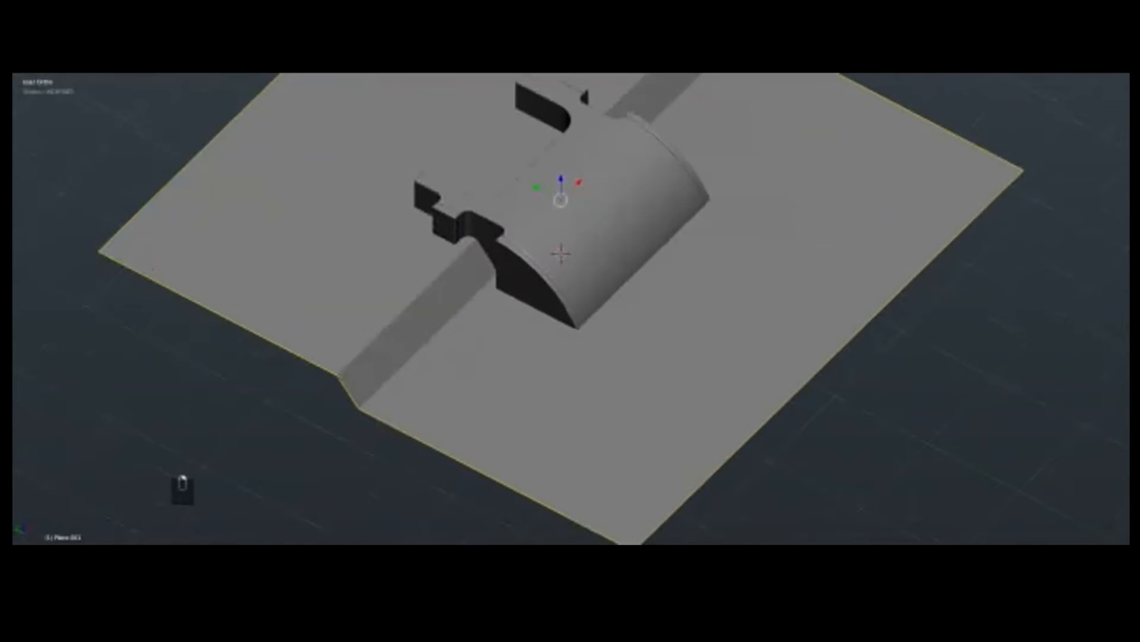
Step: Split the block along the stepped plane with the (C)Split operation
{"action": "key", "text": "a"}
{"action": "right_click", "coordinate": [534, 351]}
{"action": "right_click", "coordinate": [562, 252], "text": "shift"}
{"action": "key", "text": "q"}
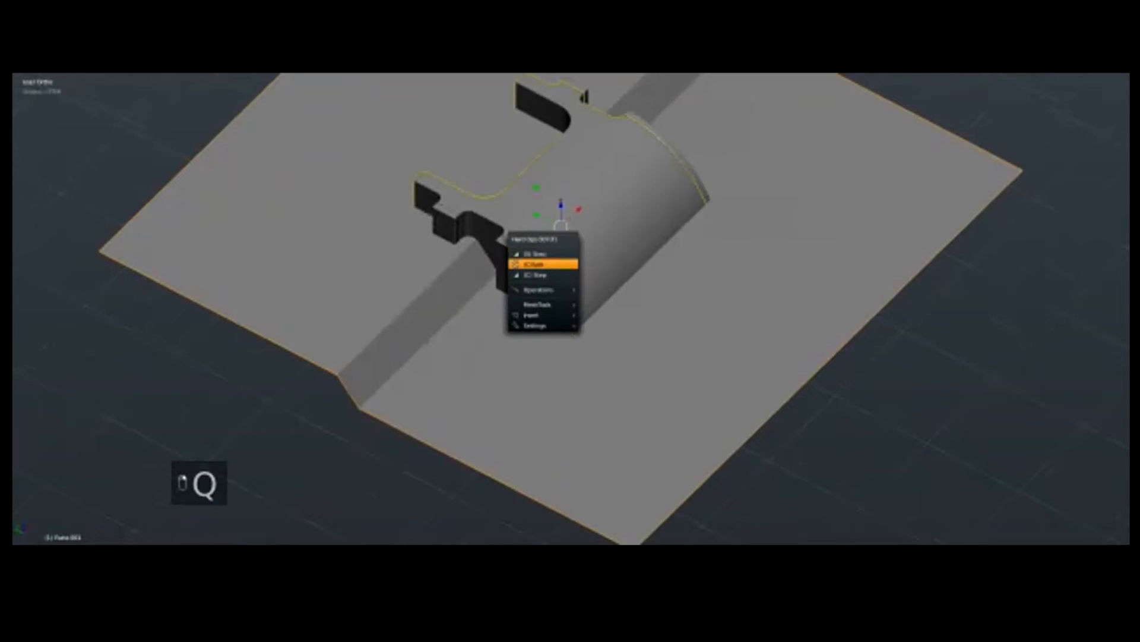
{"action": "left_click", "coordinate": [557, 265]}
{"action": "scroll", "coordinate": [563, 250], "scroll_direction": "down", "scroll_amount": 1}
{"action": "mouse_move", "coordinate": [563, 251]}
{"action": "middle_mouse_down"}
{"action": "mouse_move", "coordinate": [566, 260]}
{"action": "mouse_move", "coordinate": [565, 236]}
{"action": "middle_mouse_up"}
{"action": "scroll", "coordinate": [572, 247], "scroll_direction": "up", "scroll_amount": 2}
{"action": "key", "text": "a"}
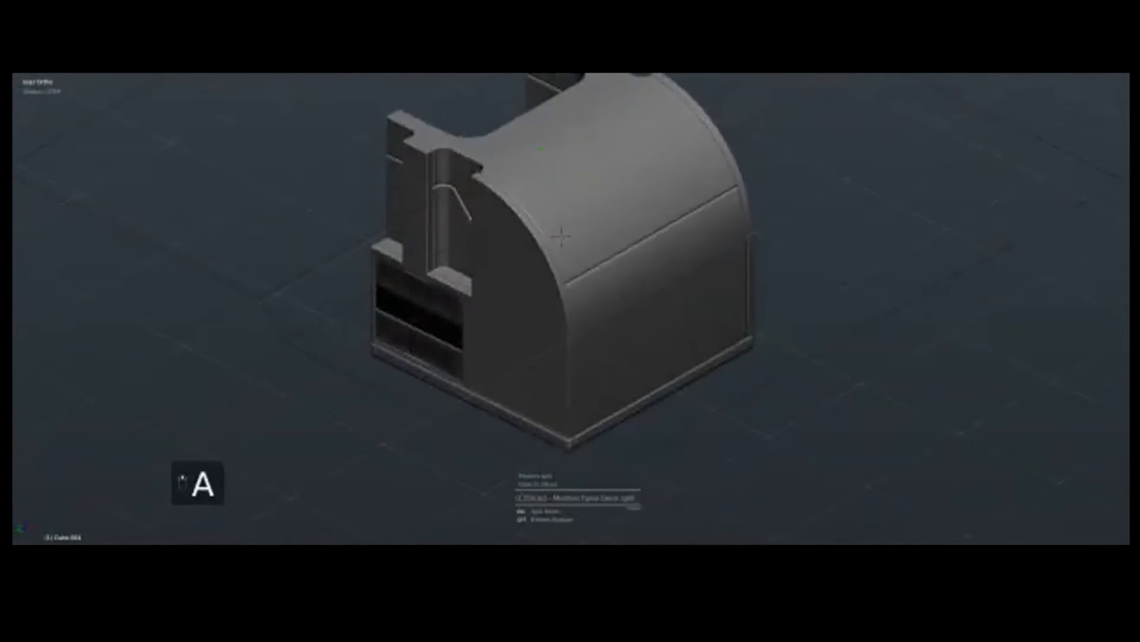
Step: Delete the leftover cutter plane
{"action": "scroll", "coordinate": [565, 258], "scroll_direction": "down", "scroll_amount": 2}
{"action": "right_click", "coordinate": [832, 286]}
{"action": "key", "text": "x"}
{"action": "left_click", "coordinate": [833, 284]}
Step: Insert the round ring asset from the red-marked insert library and place it on the block's outer side
{"action": "mouse_move", "coordinate": [650, 267]}
{"action": "middle_mouse_down"}
{"action": "mouse_move", "coordinate": [621, 270]}
{"action": "mouse_move", "coordinate": [578, 302]}
{"action": "mouse_move", "coordinate": [644, 288]}
{"action": "middle_mouse_up"}
{"action": "scroll", "coordinate": [573, 314], "scroll_direction": "up", "scroll_amount": 1}
{"action": "scroll", "coordinate": [581, 282], "scroll_direction": "up", "scroll_amount": 2}
{"action": "key", "text": "q"}
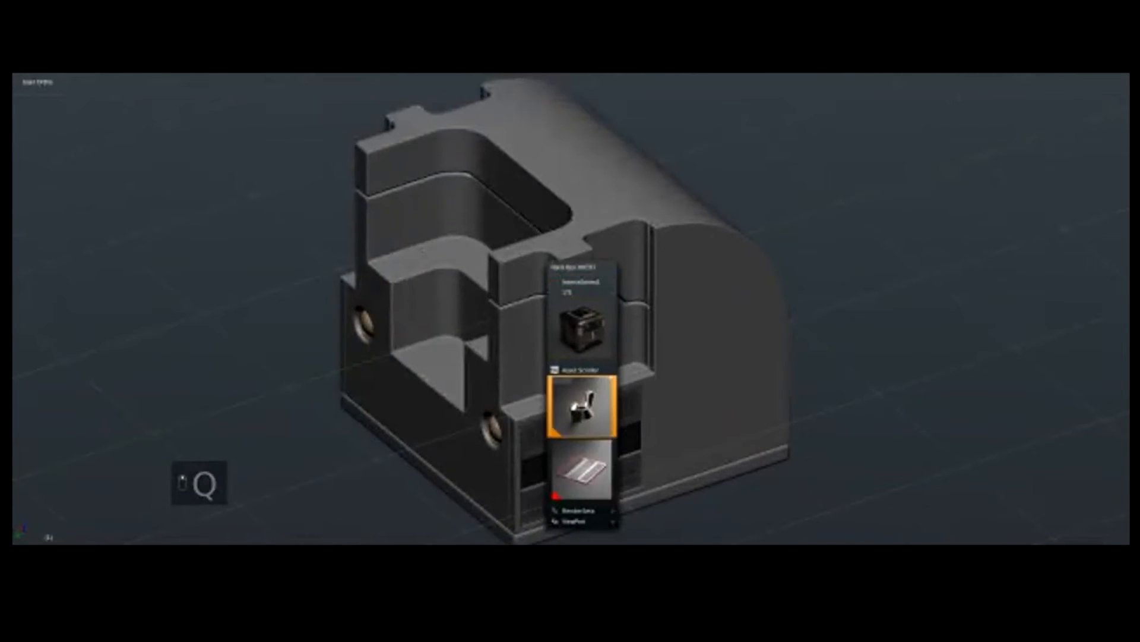
{"action": "scroll", "coordinate": [581, 326], "scroll_direction": "up", "scroll_amount": 1}
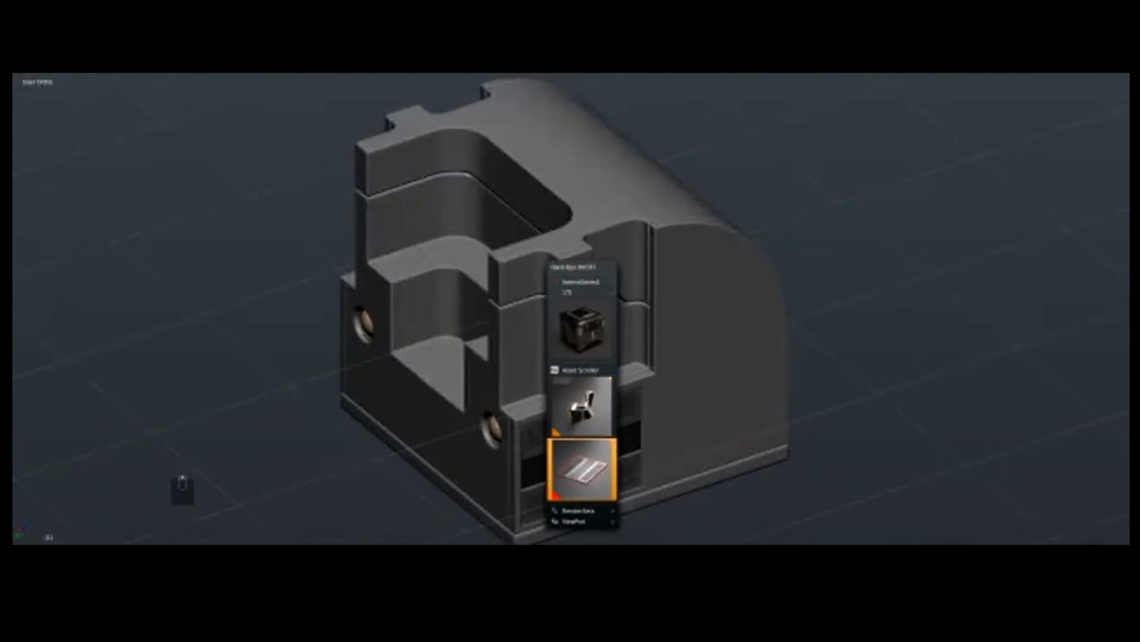
{"action": "left_click", "coordinate": [581, 407]}
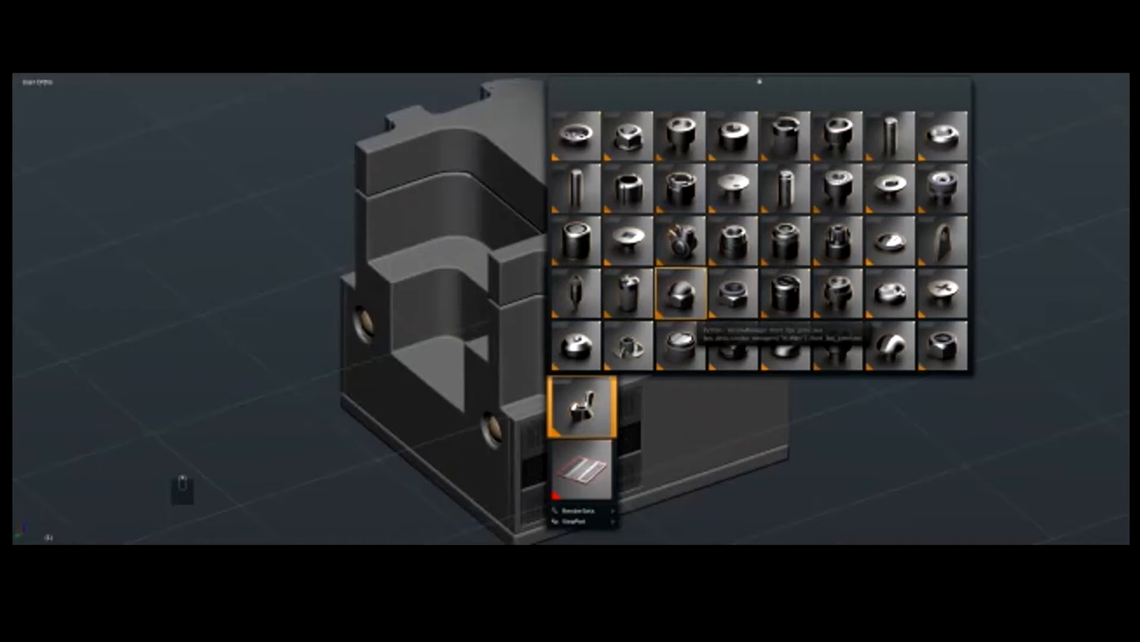
{"action": "mouse_move", "coordinate": [582, 469]}
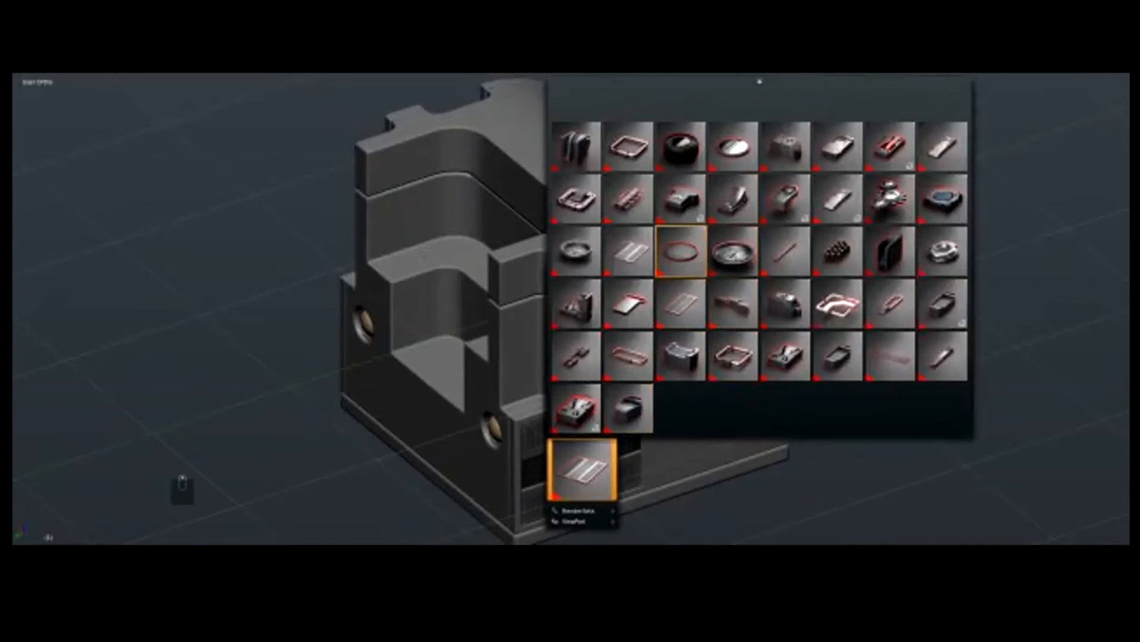
{"action": "left_click", "coordinate": [681, 251]}
{"action": "middle_click_drag", "start_coordinate": [681, 251], "coordinate": [606, 244]}
{"action": "key", "text": "g"}
{"action": "left_click", "coordinate": [683, 333]}
Step: Scale the round insert down and fit it beside the vertical slots, just below the curved edge
{"action": "key", "text": "s"}
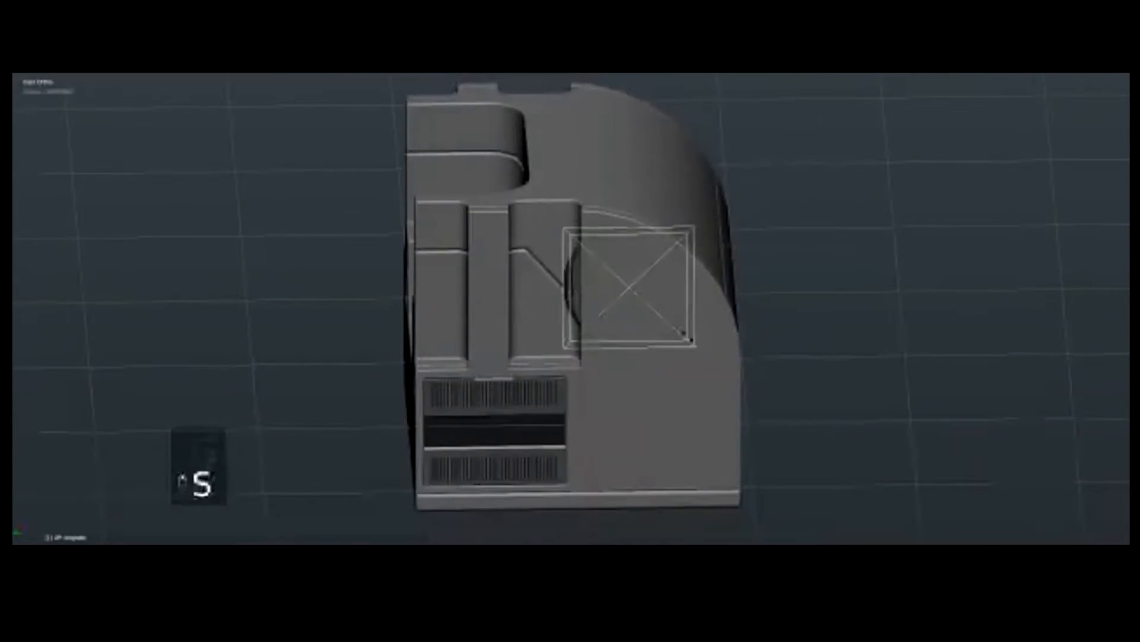
{"action": "left_click", "coordinate": [586, 329]}
{"action": "key", "text": "g"}
{"action": "left_click", "coordinate": [570, 296]}
{"action": "key", "text": "g"}
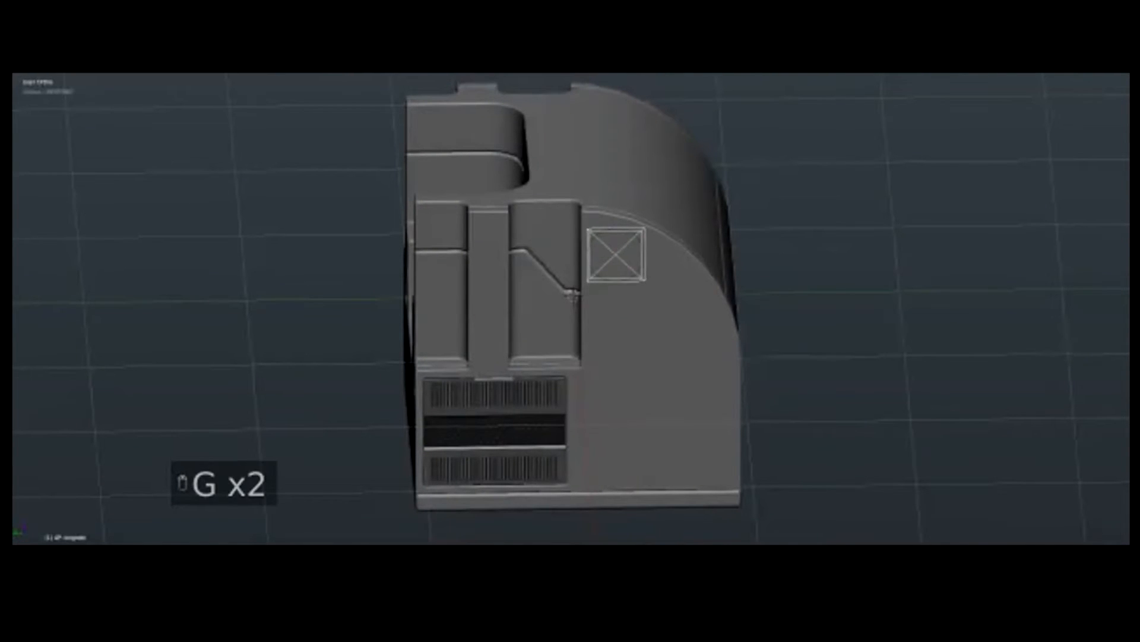
{"action": "key", "text": "g"}
Step: Merge the round insert into the block's side and symmetrize the panel across X
{"action": "right_click", "coordinate": [669, 367], "text": "shift"}
{"action": "key", "text": "q"}
{"action": "left_click", "coordinate": [665, 372]}
{"action": "middle_click_drag", "start_coordinate": [665, 372], "coordinate": [582, 299]}
{"action": "right_click", "coordinate": [582, 305]}
{"action": "key", "text": "alt+shift+x"}
{"action": "key", "text": "a"}
{"action": "key", "text": "a"}
{"action": "key", "text": "a"}
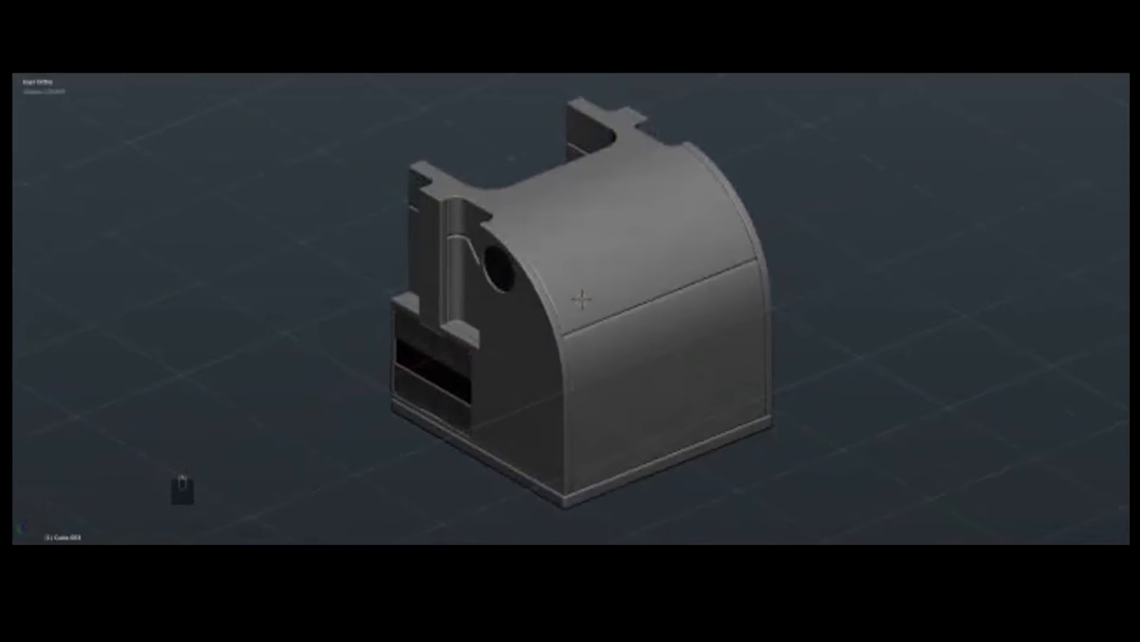
Step: Add another mesh plane in the orthographic side view
{"action": "key", "text": "KP_1"}
{"action": "key", "text": "KP_3"}
{"action": "key", "text": "KP_5"}
{"action": "key", "text": "KP_5"}
{"action": "key", "text": "KP_5"}
{"action": "key", "text": "KP_9"}
{"action": "key", "text": "shift+a"}
{"action": "key", "text": "shift+a"}
{"action": "mouse_move", "coordinate": [540, 203]}
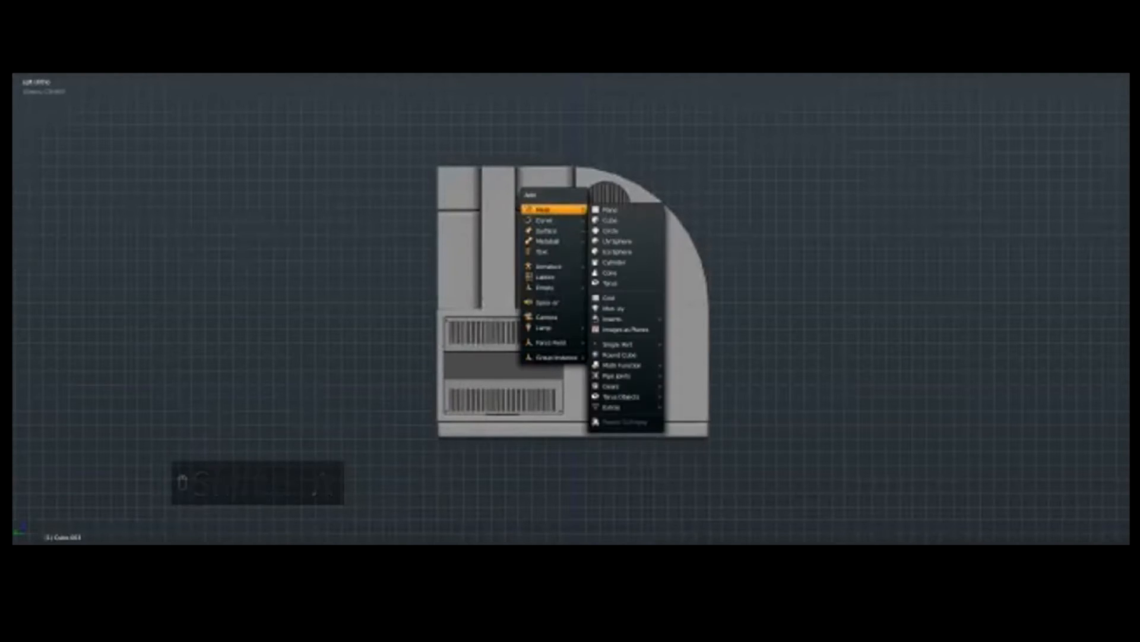
{"action": "left_click", "coordinate": [618, 209]}
{"action": "left_click", "coordinate": [682, 368]}
Step: Move and scale the plane so it reaches from in front of the block to about mid-depth
{"action": "key", "text": "g"}
{"action": "left_click", "coordinate": [513, 332]}
{"action": "key", "text": "s"}
{"action": "left_click", "coordinate": [628, 268]}
{"action": "middle_click_drag", "start_coordinate": [628, 268], "coordinate": [427, 401]}
{"action": "scroll", "coordinate": [493, 395], "scroll_direction": "down", "scroll_amount": 1}
{"action": "key", "text": "s"}
{"action": "left_click", "coordinate": [533, 387]}
Step: Extrude the plane's inner edge diagonally down and straight out past the back of the block, and leave edit mode
{"action": "key", "text": "Tab"}
{"action": "key", "text": "ctrl+Tab"}
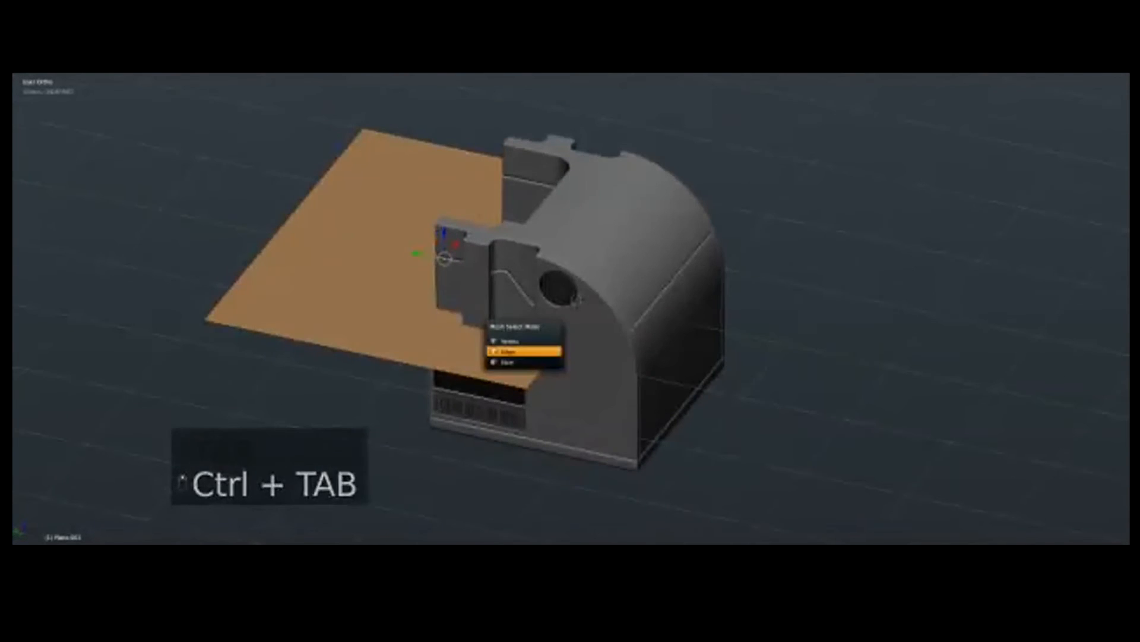
{"action": "left_click", "coordinate": [525, 351]}
{"action": "right_click", "coordinate": [544, 367]}
{"action": "key", "text": "KP_1"}
{"action": "key", "text": "KP_3"}
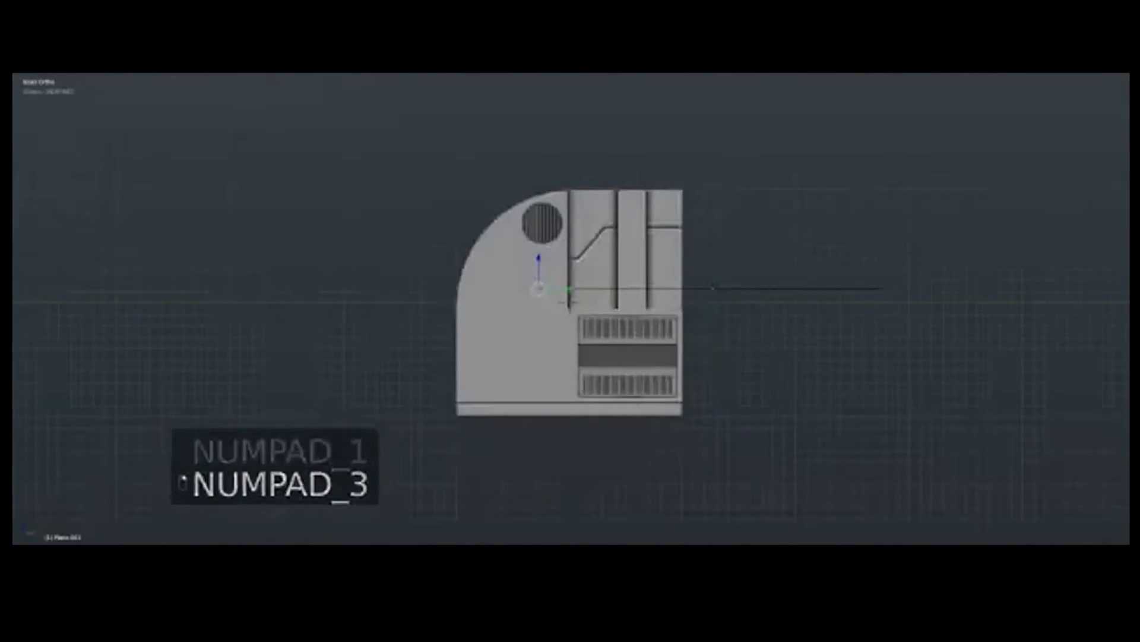
{"action": "key", "text": "KP_9"}
{"action": "key", "text": "z"}
{"action": "scroll", "coordinate": [571, 308], "scroll_direction": "up", "scroll_amount": 2}
{"action": "key", "text": "e"}
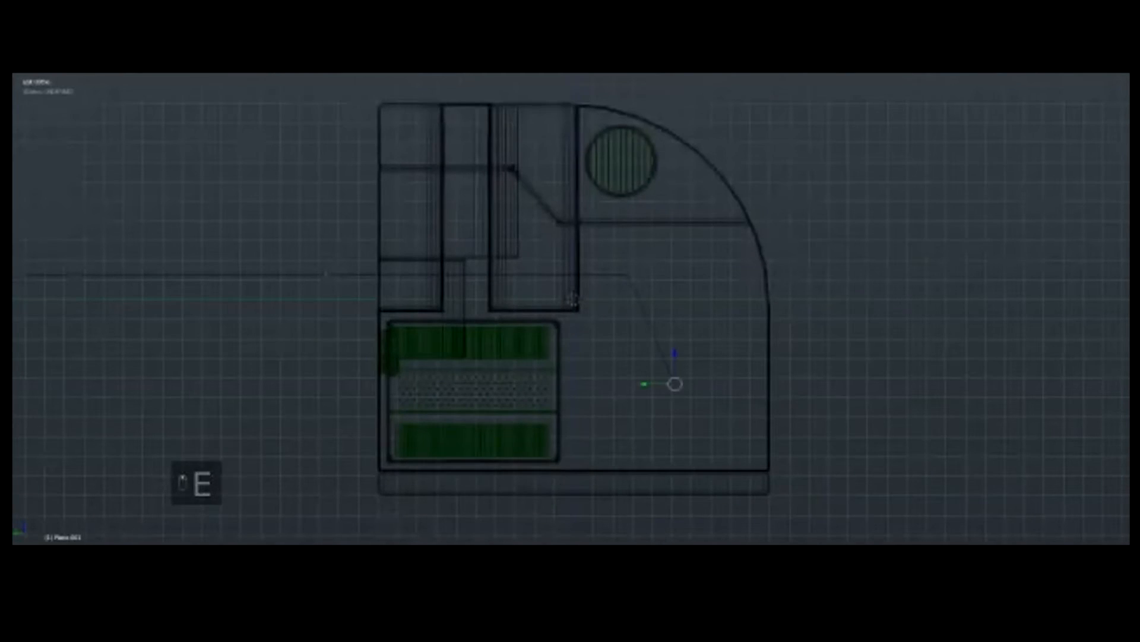
{"action": "scroll", "coordinate": [572, 299], "scroll_direction": "down", "scroll_amount": 1}
{"action": "middle_click", "coordinate": [712, 365]}
{"action": "left_click", "coordinate": [788, 369]}
{"action": "scroll", "coordinate": [571, 309], "scroll_direction": "down", "scroll_amount": 2}
{"action": "key", "text": "z"}
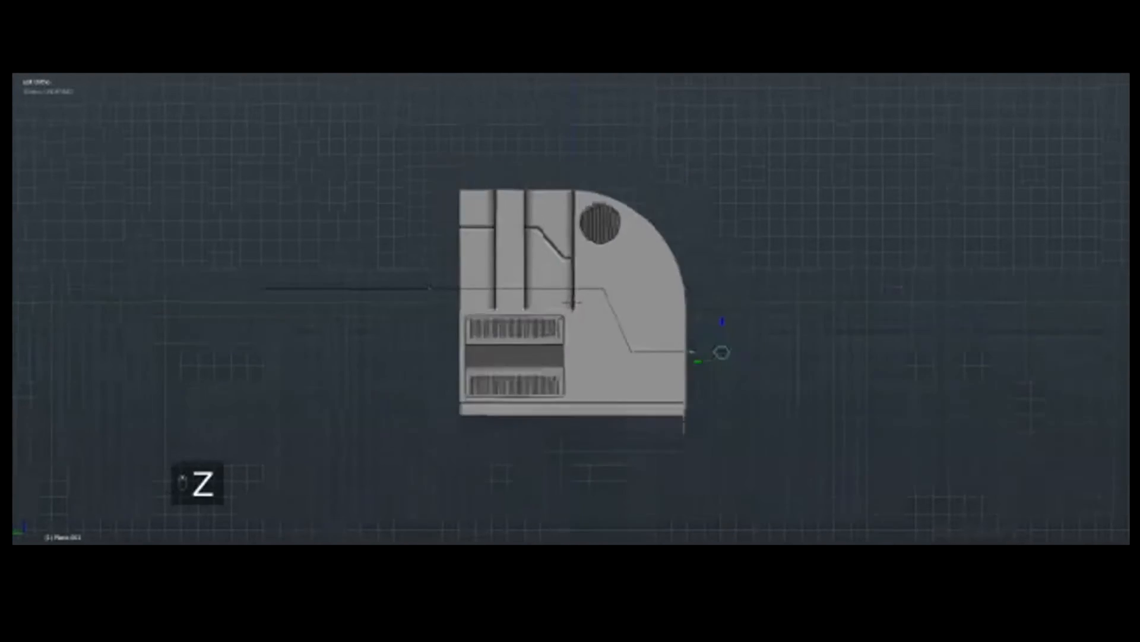
{"action": "middle_click_drag", "start_coordinate": [772, 356], "coordinate": [728, 407]}
{"action": "key", "text": "Tab"}
Step: Apply (C)Sharpen to the bent plane
{"action": "scroll", "coordinate": [567, 378], "scroll_direction": "up", "scroll_amount": 3}
{"action": "key", "text": "q"}
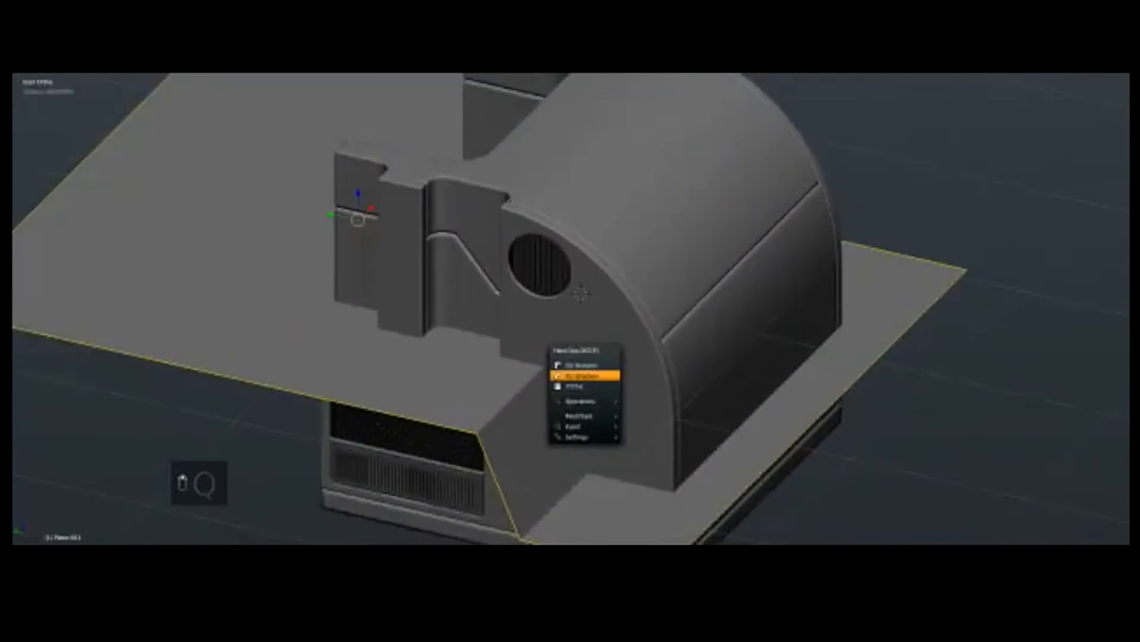
{"action": "left_click", "coordinate": [567, 389]}
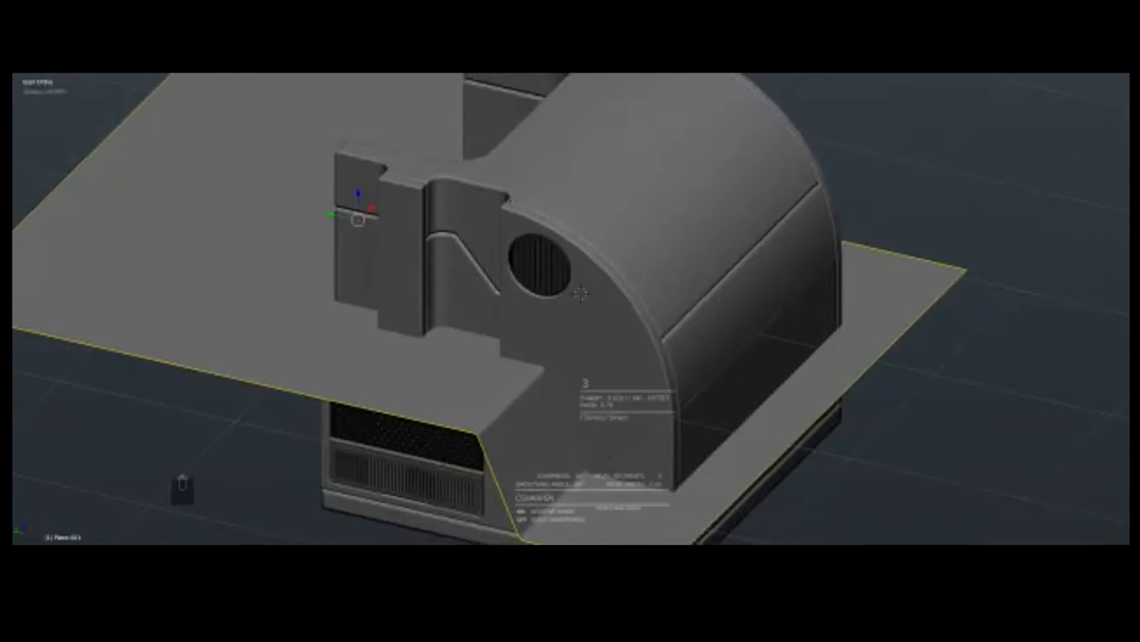
{"action": "left_click", "coordinate": [581, 293]}
{"action": "scroll", "coordinate": [579, 295], "scroll_direction": "down", "scroll_amount": 2}
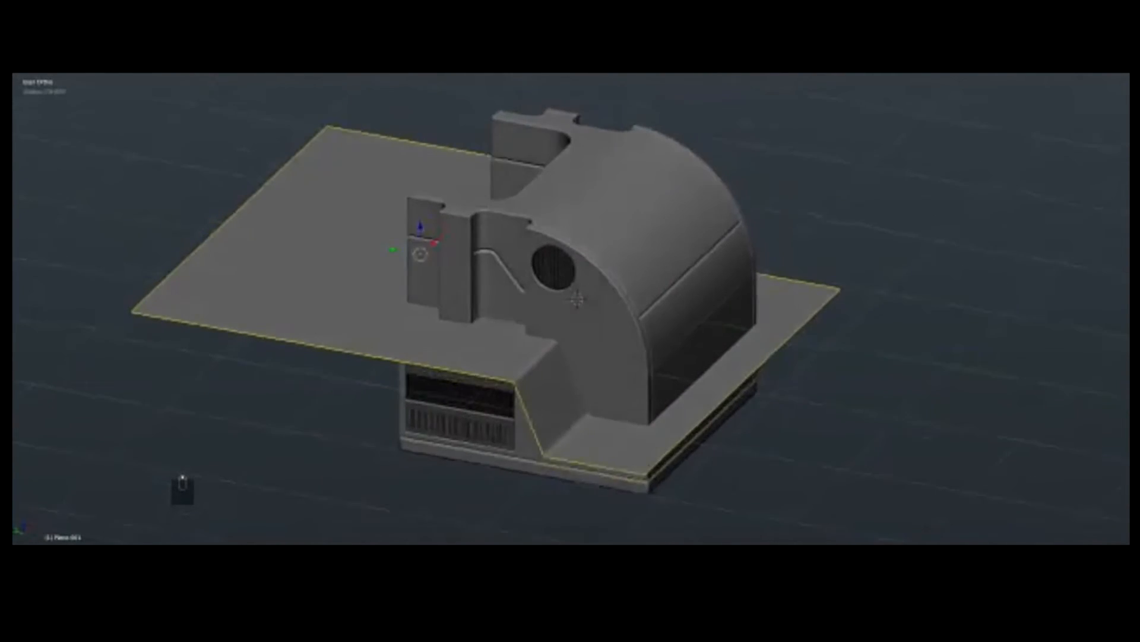
Step: Cut the block's outer side panel with the bent plane to form a stepped seam
{"action": "scroll", "coordinate": [577, 299], "scroll_direction": "up", "scroll_amount": 2}
{"action": "key", "text": "a"}
{"action": "right_click", "coordinate": [578, 295]}
{"action": "right_click", "coordinate": [581, 294], "text": "shift"}
{"action": "key", "text": "ctrl+KP_Subtract"}
{"action": "key", "text": "a"}
{"action": "right_click", "coordinate": [581, 294]}
{"action": "middle_click_drag", "start_coordinate": [580, 293], "coordinate": [566, 282]}
{"action": "scroll", "coordinate": [571, 297], "scroll_direction": "down", "scroll_amount": 1}
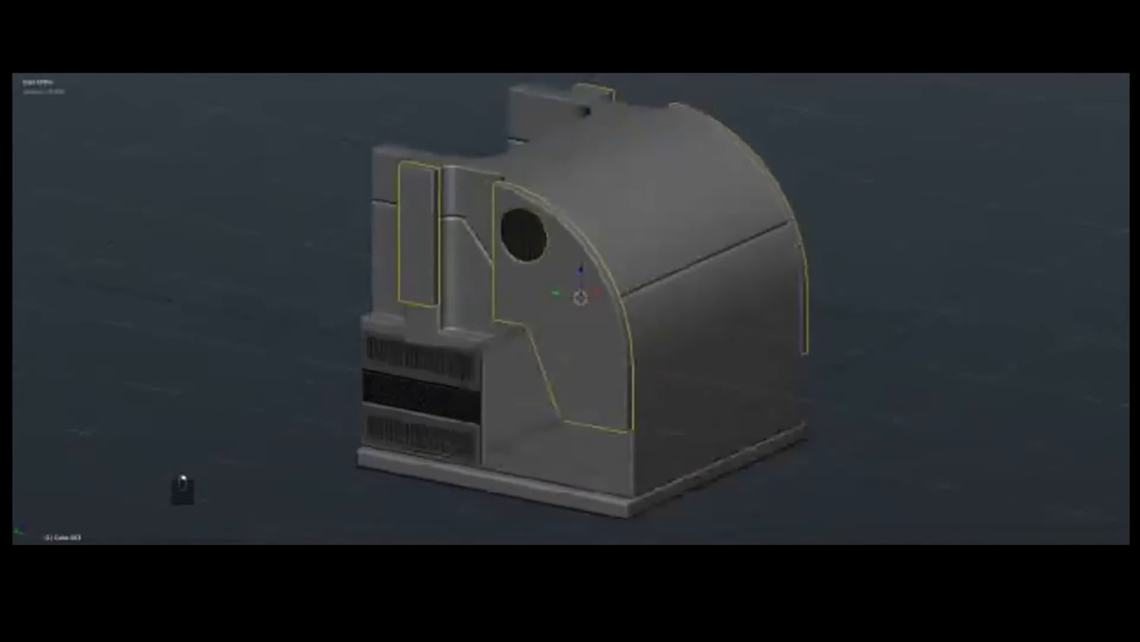
{"action": "key", "text": "q"}
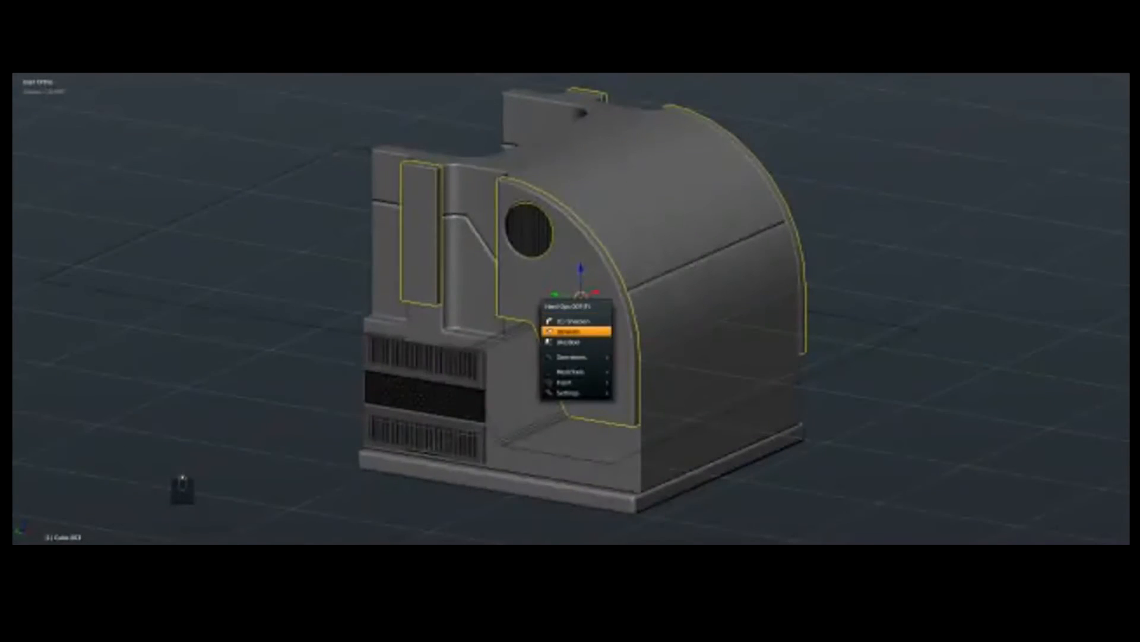
{"action": "left_click", "coordinate": [575, 342]}
Step: Select the bent cutter plane and hide it
{"action": "key", "text": "a"}
{"action": "right_click", "coordinate": [539, 380]}
{"action": "right_click", "coordinate": [528, 437]}
{"action": "middle_click_drag", "start_coordinate": [529, 436], "coordinate": [530, 448]}
{"action": "scroll", "coordinate": [570, 309], "scroll_direction": "down", "scroll_amount": 1}
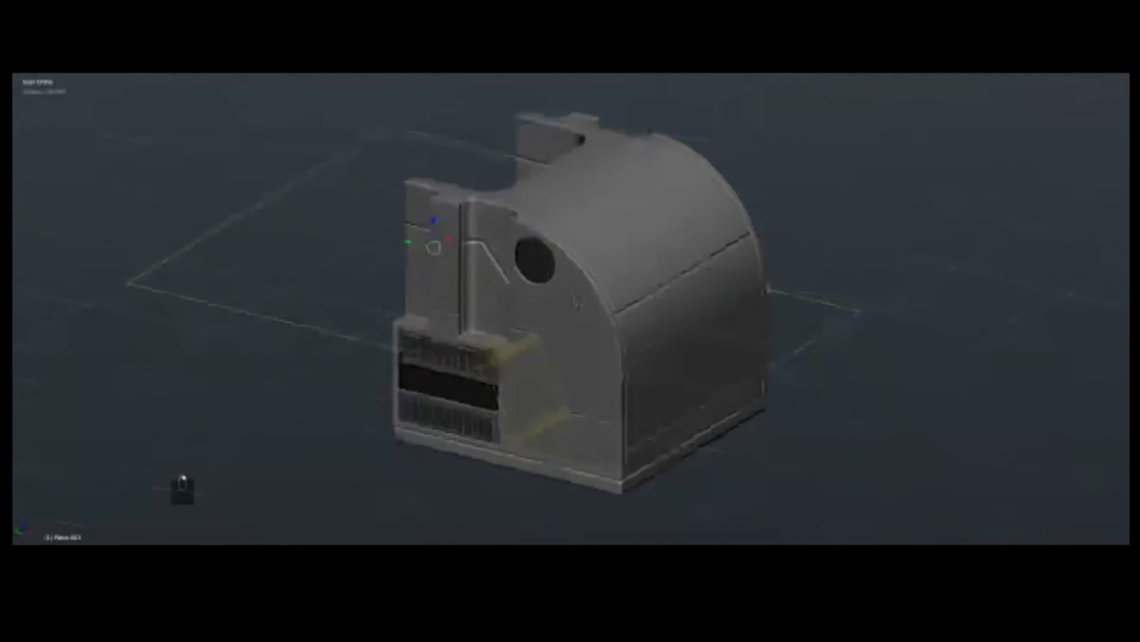
{"action": "scroll", "coordinate": [571, 309], "scroll_direction": "up", "scroll_amount": 2}
{"action": "key", "text": "h"}
{"action": "scroll", "coordinate": [571, 309], "scroll_direction": "down", "scroll_amount": 1}
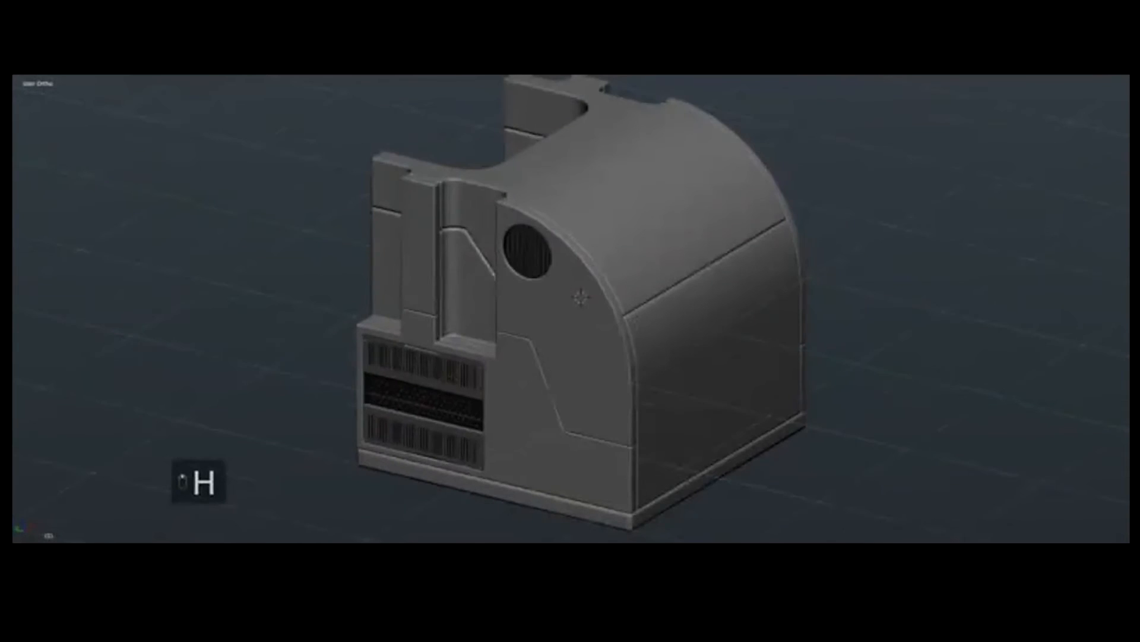
Step: Insert the Gearset1 asset and place it on the lower side panel between the vent and the diagonal seam
{"action": "key", "text": "q"}
{"action": "left_click", "coordinate": [506, 481]}
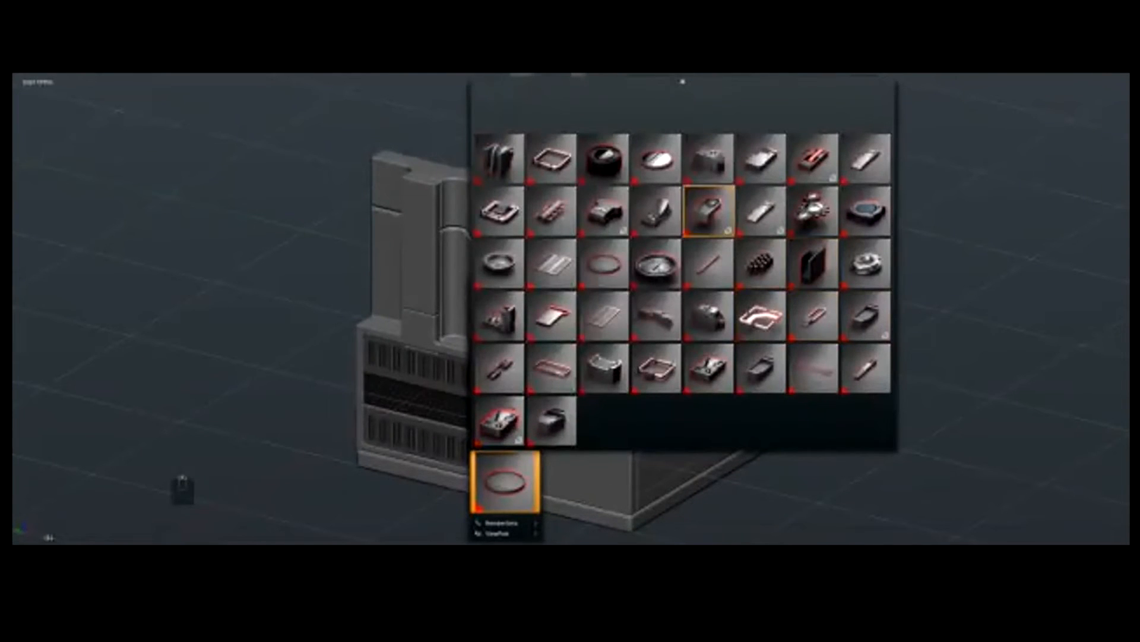
{"action": "left_click", "coordinate": [814, 211]}
{"action": "key", "text": "g"}
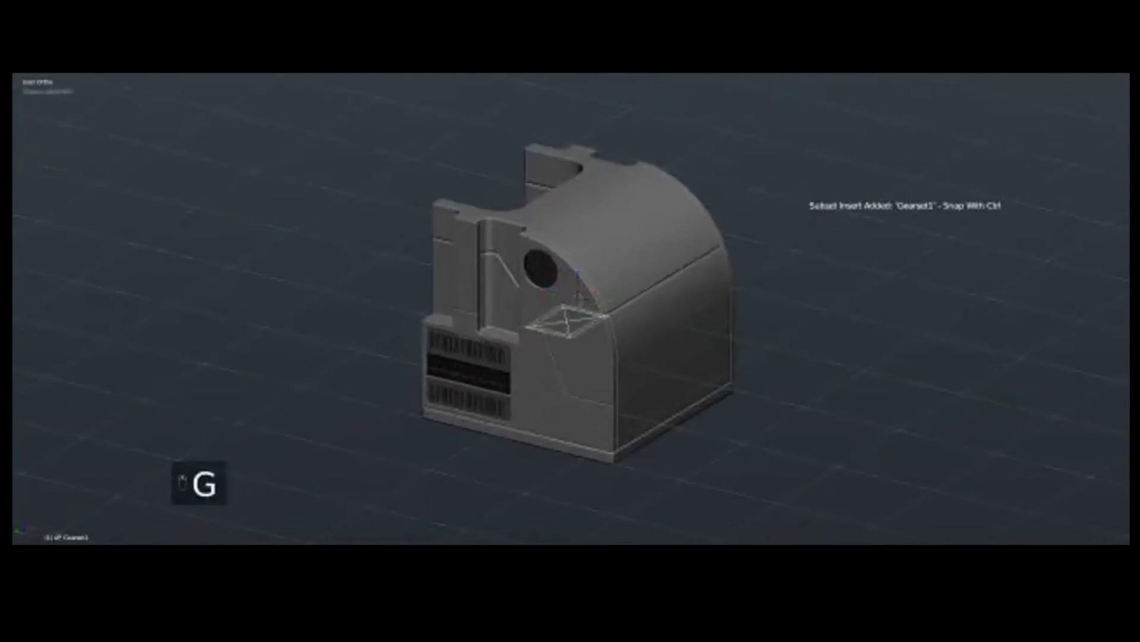
{"action": "left_click", "coordinate": [647, 407]}
{"action": "scroll", "coordinate": [573, 325], "scroll_direction": "up", "scroll_amount": 3}
{"action": "middle_click_drag", "start_coordinate": [647, 408], "coordinate": [523, 346], "text": "shift"}
{"action": "key", "text": "g"}
{"action": "left_click", "coordinate": [573, 336]}
Step: Cut the gear set's recess into the lower side panel with a Boolean difference
{"action": "key", "text": "h"}
{"action": "right_click", "coordinate": [418, 385]}
{"action": "key", "text": "z"}
{"action": "key", "text": "z"}
{"action": "key", "text": "ctrl+KP_Subtract"}
{"action": "key", "text": "a"}
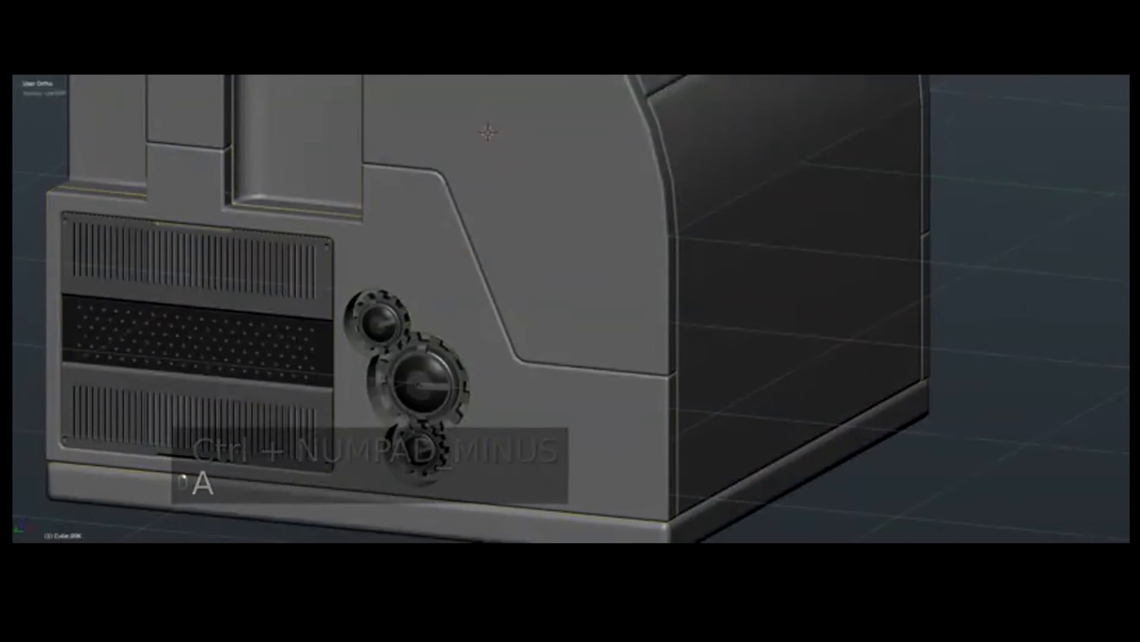
Step: Play the scene animation to preview the inserted gear set, and stop playback
{"action": "key", "text": "alt+a"}
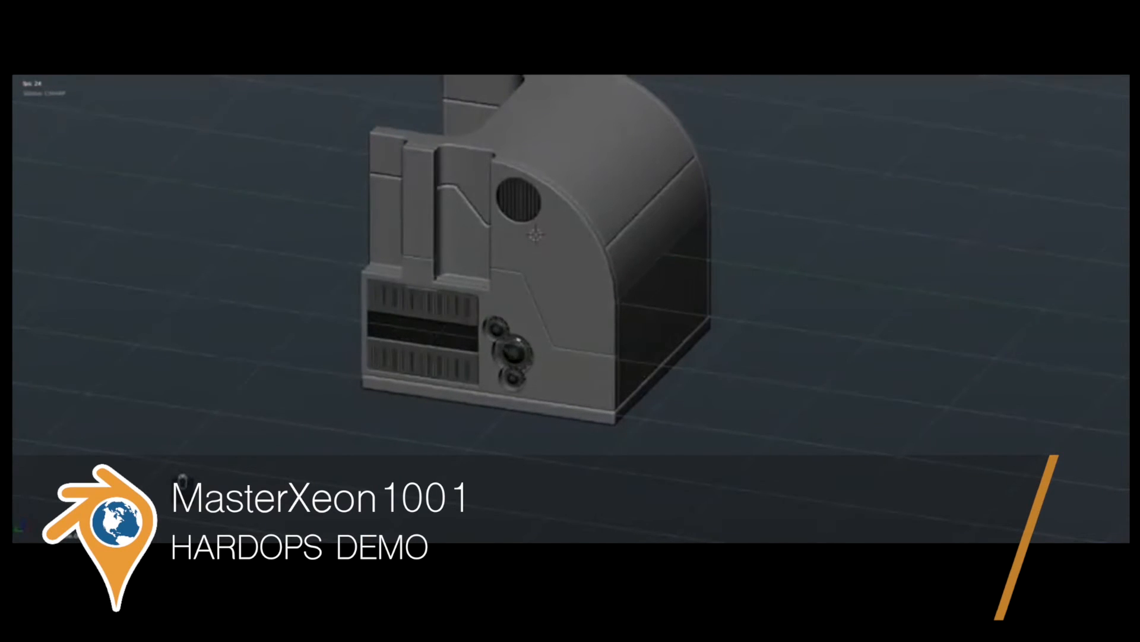
{"action": "scroll", "coordinate": [570, 308], "scroll_direction": "up", "scroll_amount": 1}
{"action": "key", "text": "Escape"}
Step: Sharpen the lower side panel around the gear set's recess with Hard Ops CSharpen, and clear the selection
{"action": "scroll", "coordinate": [570, 309], "scroll_direction": "up", "scroll_amount": 3}
{"action": "right_click", "coordinate": [553, 461]}
{"action": "key", "text": "q"}
{"action": "left_click", "coordinate": [533, 460]}
{"action": "right_click", "coordinate": [476, 429]}
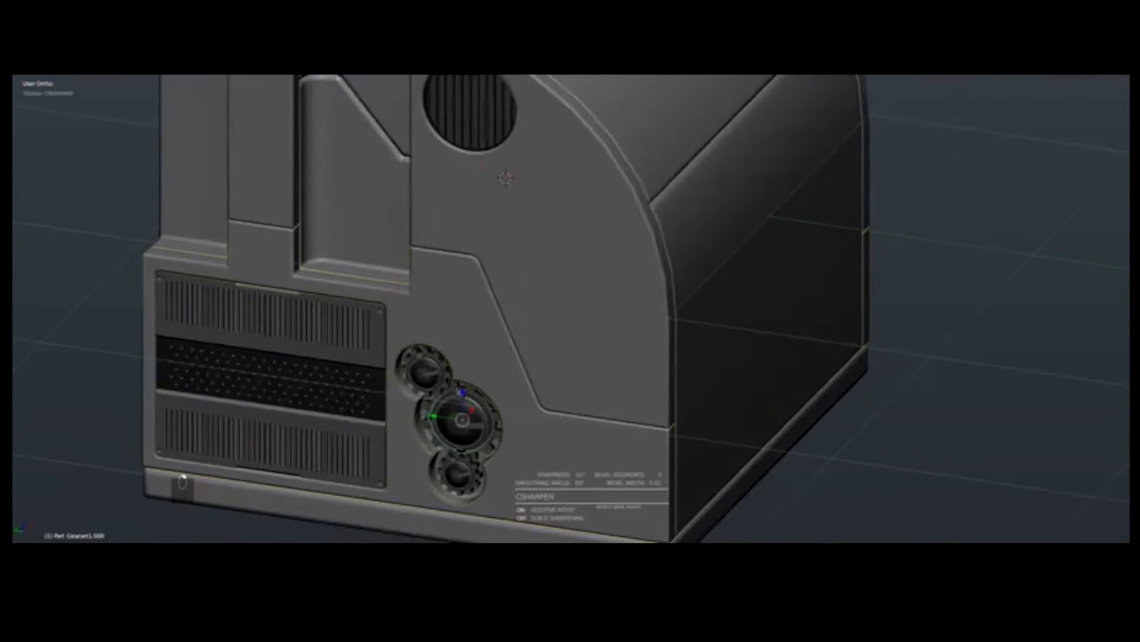
{"action": "right_click", "coordinate": [534, 357]}
{"action": "key", "text": "a"}
Step: Insert the smallswitch asset from the Hard Ops inserts
{"action": "scroll", "coordinate": [534, 356], "scroll_direction": "down", "scroll_amount": 2}
{"action": "middle_click_drag", "start_coordinate": [535, 356], "coordinate": [496, 395]}
{"action": "scroll", "coordinate": [552, 278], "scroll_direction": "down", "scroll_amount": 1}
{"action": "mouse_move", "coordinate": [552, 278]}
{"action": "middle_mouse_down"}
{"action": "mouse_move", "coordinate": [569, 275]}
{"action": "mouse_move", "coordinate": [546, 290]}
{"action": "middle_mouse_up"}
{"action": "scroll", "coordinate": [554, 287], "scroll_direction": "down", "scroll_amount": 1}
{"action": "key", "text": "q"}
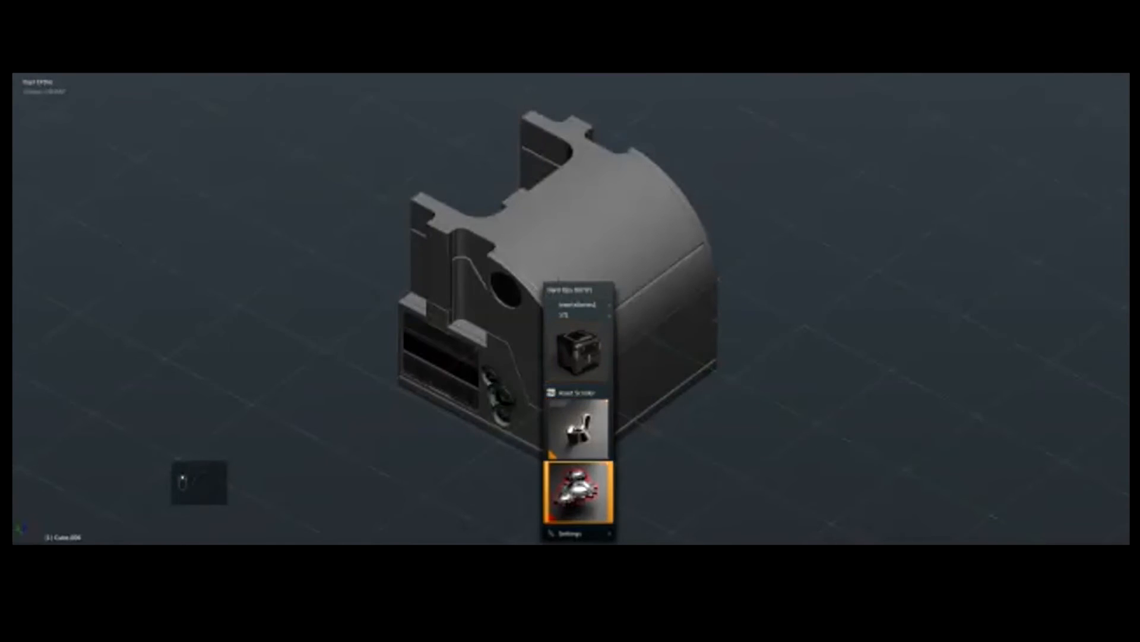
{"action": "left_click", "coordinate": [578, 493]}
{"action": "left_click", "coordinate": [572, 325]}
{"action": "middle_click_drag", "start_coordinate": [572, 325], "coordinate": [597, 294]}
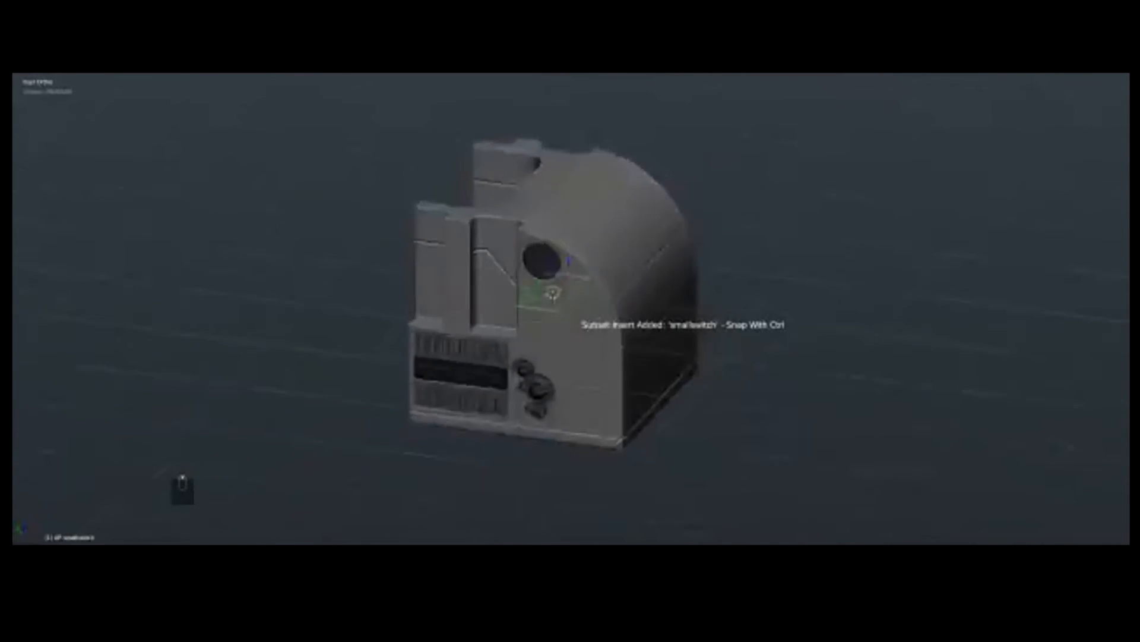
Step: Scale the small switch down and place it on the upper side panel just below the round vent
{"action": "scroll", "coordinate": [597, 294], "scroll_direction": "up", "scroll_amount": 2}
{"action": "key", "text": "g"}
{"action": "left_click", "coordinate": [615, 375]}
{"action": "key", "text": "s"}
{"action": "left_click", "coordinate": [576, 337]}
{"action": "scroll", "coordinate": [613, 254], "scroll_direction": "up", "scroll_amount": 3}
{"action": "key", "text": "g"}
{"action": "left_click", "coordinate": [578, 252]}
{"action": "key", "text": "s"}
{"action": "left_click", "coordinate": [528, 265]}
{"action": "key", "text": "g"}
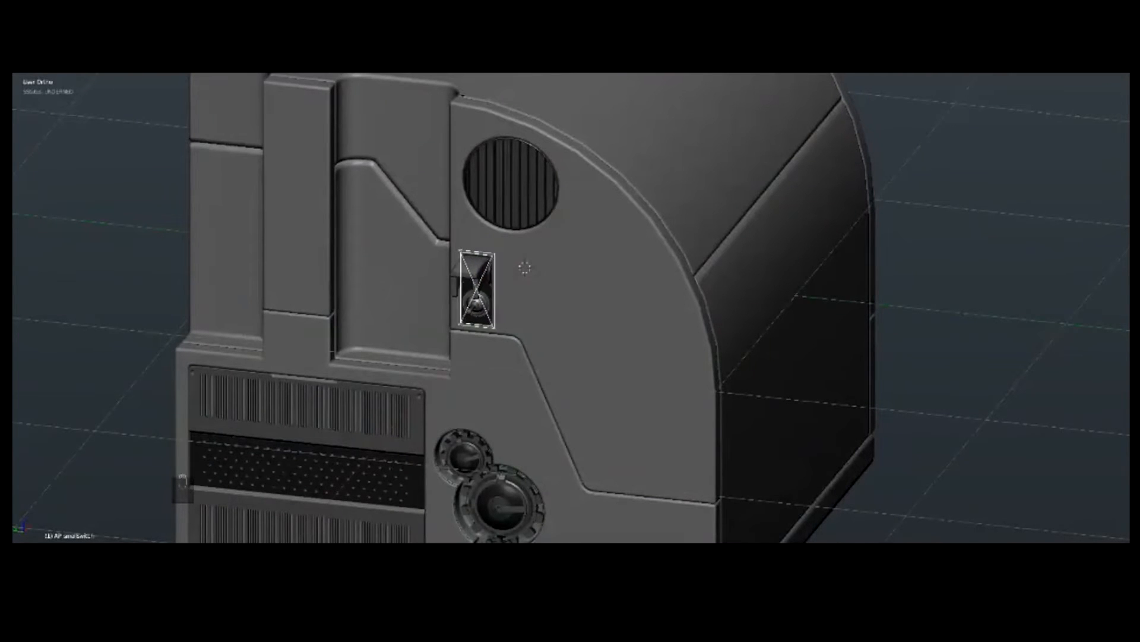
Step: Merge the small switch into the upper side panel to cut its rectangular recess
{"action": "right_click", "coordinate": [568, 344]}
{"action": "key", "text": "q"}
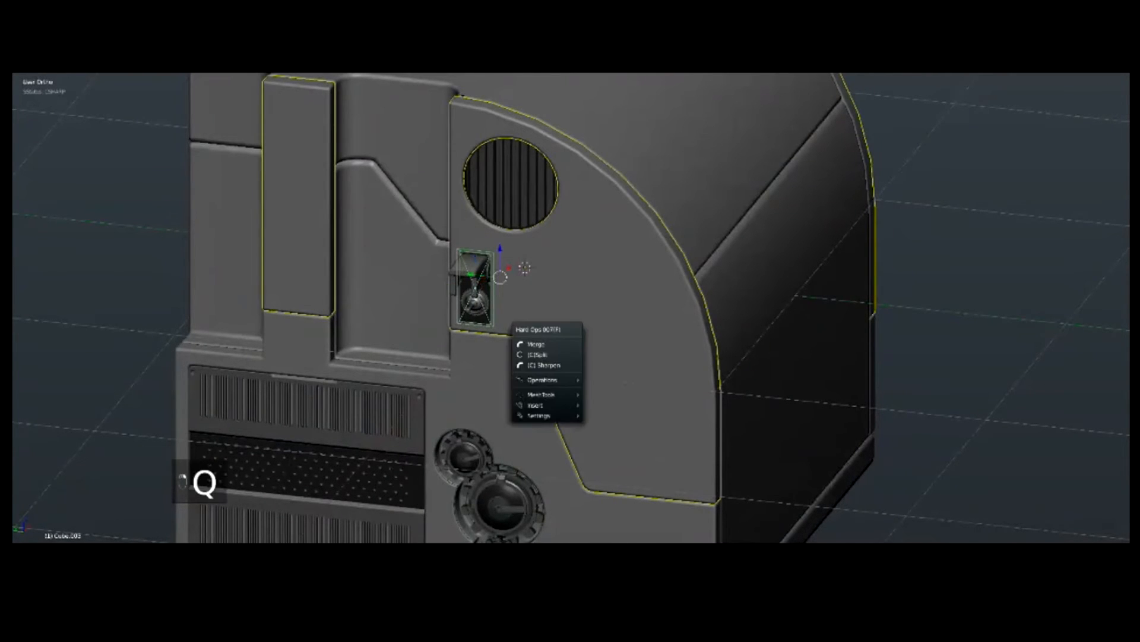
{"action": "left_click", "coordinate": [536, 350]}
{"action": "scroll", "coordinate": [536, 349], "scroll_direction": "down", "scroll_amount": 1}
{"action": "key", "text": "a"}
{"action": "middle_click_drag", "start_coordinate": [536, 349], "coordinate": [527, 371]}
{"action": "scroll", "coordinate": [446, 344], "scroll_direction": "down", "scroll_amount": 2}
Step: Select the upper side panel and sharpen its edges again with Hard Ops
{"action": "right_click", "coordinate": [528, 324]}
{"action": "scroll", "coordinate": [529, 323], "scroll_direction": "up", "scroll_amount": 3}
{"action": "scroll", "coordinate": [529, 324], "scroll_direction": "down", "scroll_amount": 1}
{"action": "scroll", "coordinate": [528, 372], "scroll_direction": "up", "scroll_amount": 3}
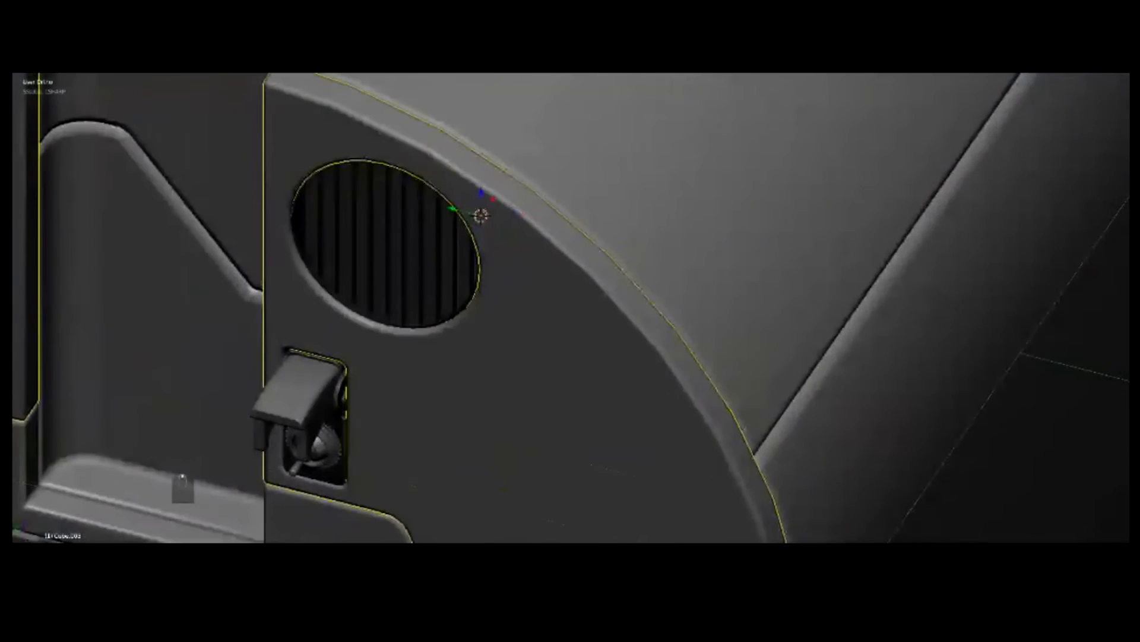
{"action": "key", "text": "q"}
{"action": "left_click", "coordinate": [565, 310]}
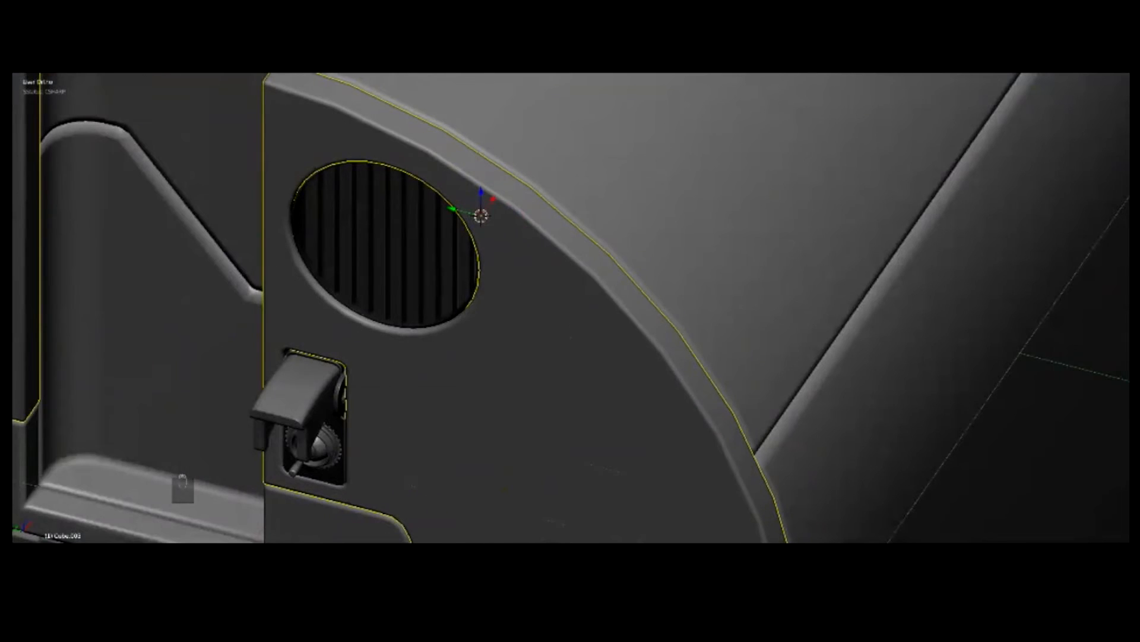
Step: Open the upper side panel's mesh for editing and select its linked geometry
{"action": "scroll", "coordinate": [567, 312], "scroll_direction": "down", "scroll_amount": 4}
{"action": "key", "text": "Tab"}
{"action": "key", "text": "a"}
{"action": "key", "text": "a"}
{"action": "key", "text": "l"}
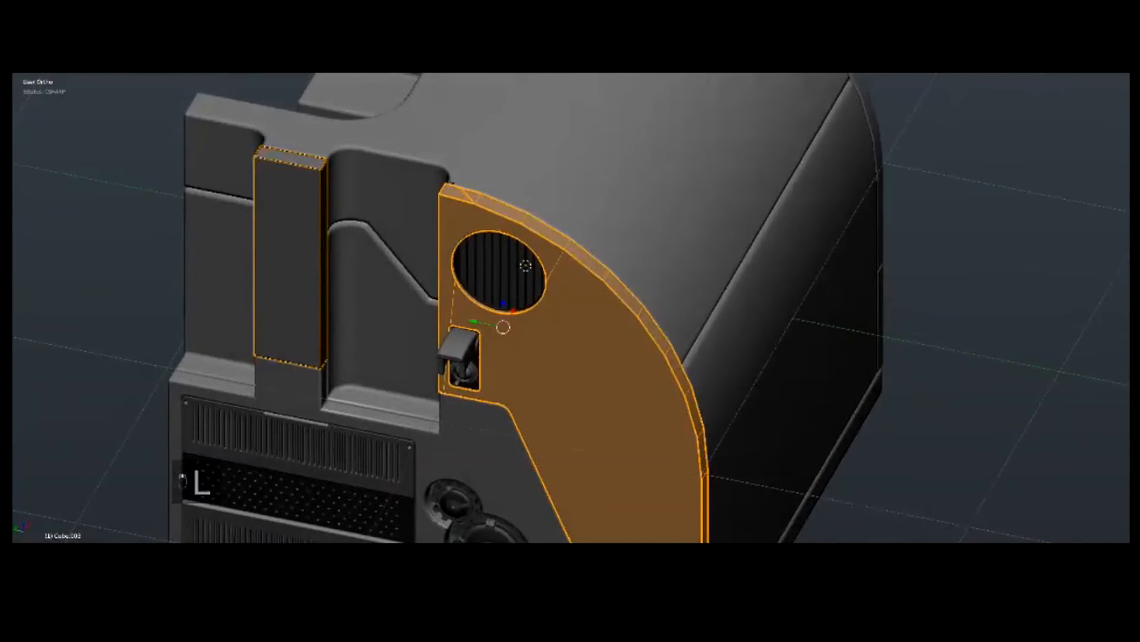
Step: Isolate the upper side panel object in local view, away from the rest of the block
{"action": "key", "text": "shift+h"}
{"action": "scroll", "coordinate": [571, 307], "scroll_direction": "up", "scroll_amount": 2}
{"action": "key", "text": "KP_Divide"}
{"action": "key", "text": "a"}
{"action": "key", "text": "a"}
{"action": "scroll", "coordinate": [570, 307], "scroll_direction": "up", "scroll_amount": 5}
{"action": "key", "text": "l"}
{"action": "key", "text": "KP_Decimal"}
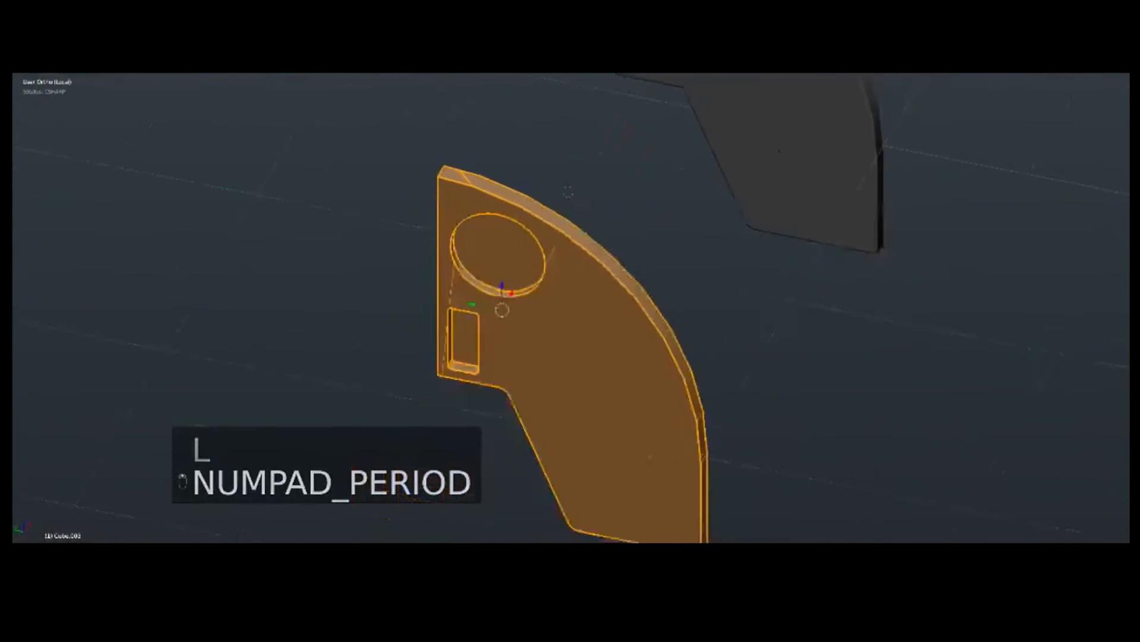
{"action": "key", "text": "a"}
{"action": "key", "text": "a"}
{"action": "middle_click_drag", "start_coordinate": [571, 308], "coordinate": [648, 271]}
{"action": "key", "text": "Tab"}
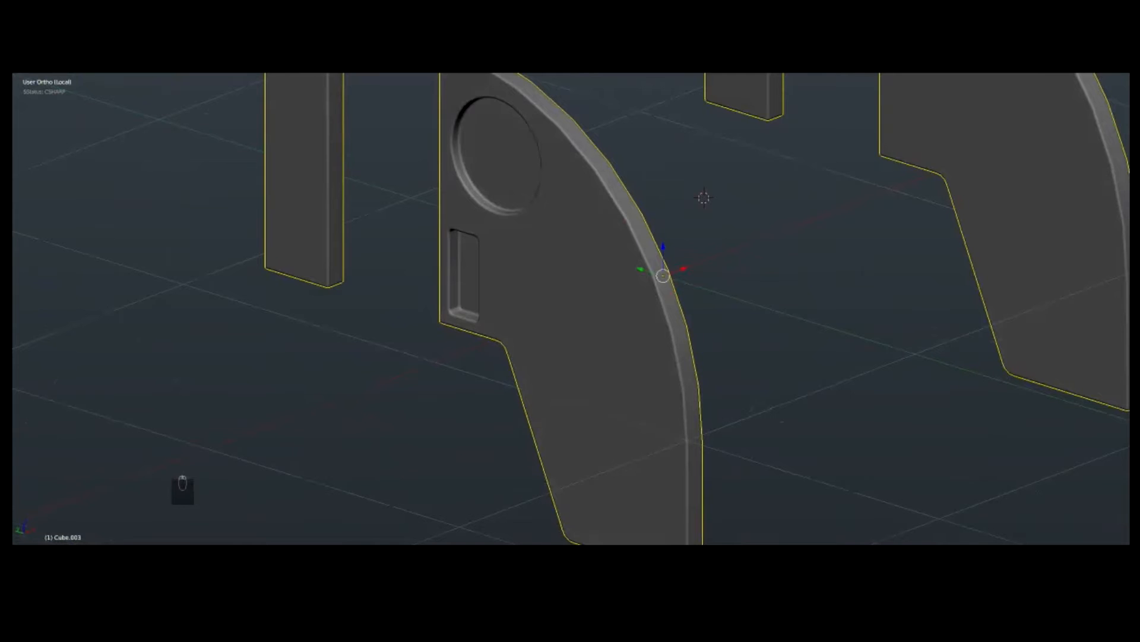
Step: Dissolve the stray geometry at the panel's upper corner, where the curved edge meets the straight edge
{"action": "scroll", "coordinate": [571, 309], "scroll_direction": "up", "scroll_amount": 2}
{"action": "scroll", "coordinate": [571, 308], "scroll_direction": "down", "scroll_amount": 1}
{"action": "middle_click_drag", "start_coordinate": [571, 286], "coordinate": [607, 396], "text": "shift"}
{"action": "scroll", "coordinate": [591, 386], "scroll_direction": "up", "scroll_amount": 3}
{"action": "middle_click_drag", "start_coordinate": [787, 195], "coordinate": [305, 393]}
{"action": "middle_click_drag", "start_coordinate": [570, 309], "coordinate": [469, 357]}
{"action": "key", "text": "Tab"}
{"action": "key", "text": "a"}
{"action": "key", "text": "a"}
{"action": "key", "text": "a"}
{"action": "middle_click_drag", "start_coordinate": [505, 285], "coordinate": [558, 398], "text": "shift"}
{"action": "scroll", "coordinate": [571, 308], "scroll_direction": "up", "scroll_amount": 5}
{"action": "key", "text": "c"}
{"action": "left_click_drag", "start_coordinate": [313, 266], "coordinate": [312, 251]}
{"action": "right_click", "coordinate": [312, 251]}
{"action": "key", "text": "ctrl+x"}
{"action": "key", "text": "a"}
{"action": "scroll", "coordinate": [570, 308], "scroll_direction": "down", "scroll_amount": 3}
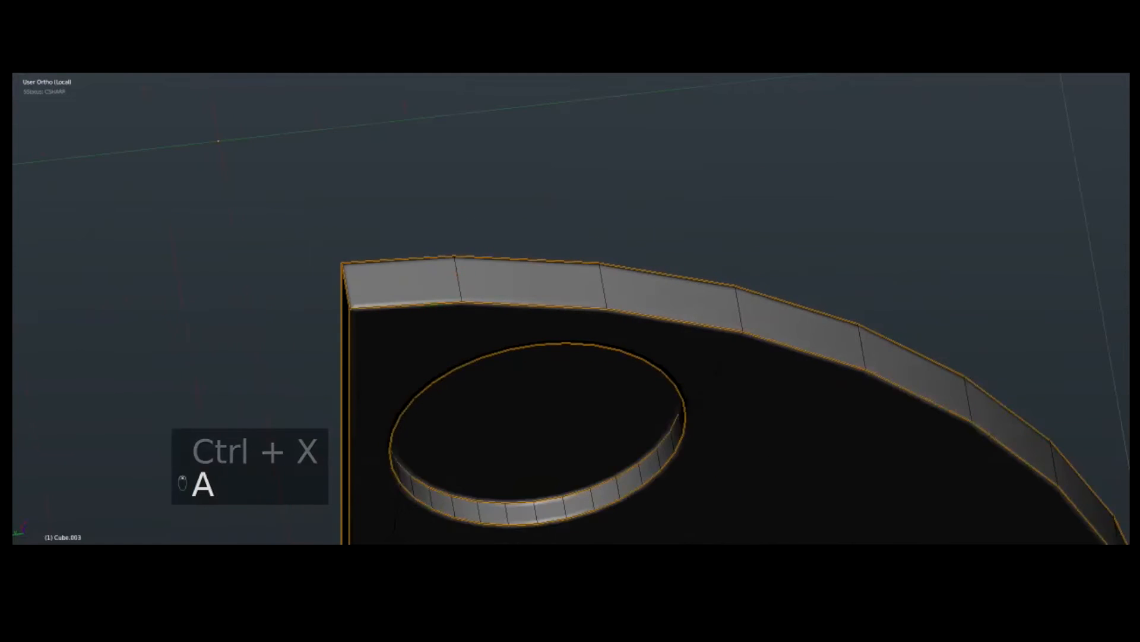
Step: Draw two annotation strokes from the round recess's rim out past the panel's curved edge
{"action": "mouse_move", "coordinate": [570, 308]}
{"action": "middle_mouse_down"}
{"action": "mouse_move", "coordinate": [575, 246]}
{"action": "mouse_move", "coordinate": [603, 202]}
{"action": "mouse_move", "coordinate": [570, 297]}
{"action": "middle_mouse_up"}
{"action": "scroll", "coordinate": [571, 309], "scroll_direction": "up", "scroll_amount": 2}
{"action": "scroll", "coordinate": [571, 308], "scroll_direction": "down", "scroll_amount": 1}
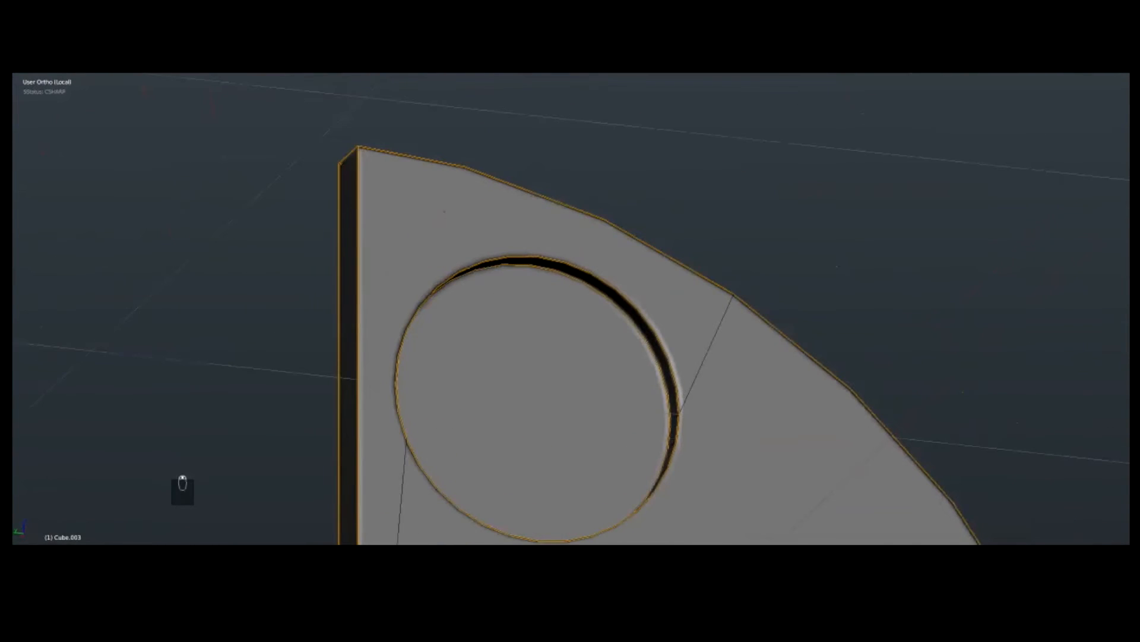
{"action": "left_click_drag", "start_coordinate": [675, 416], "coordinate": [742, 259]}
{"action": "left_click_drag", "start_coordinate": [675, 417], "coordinate": [959, 439]}
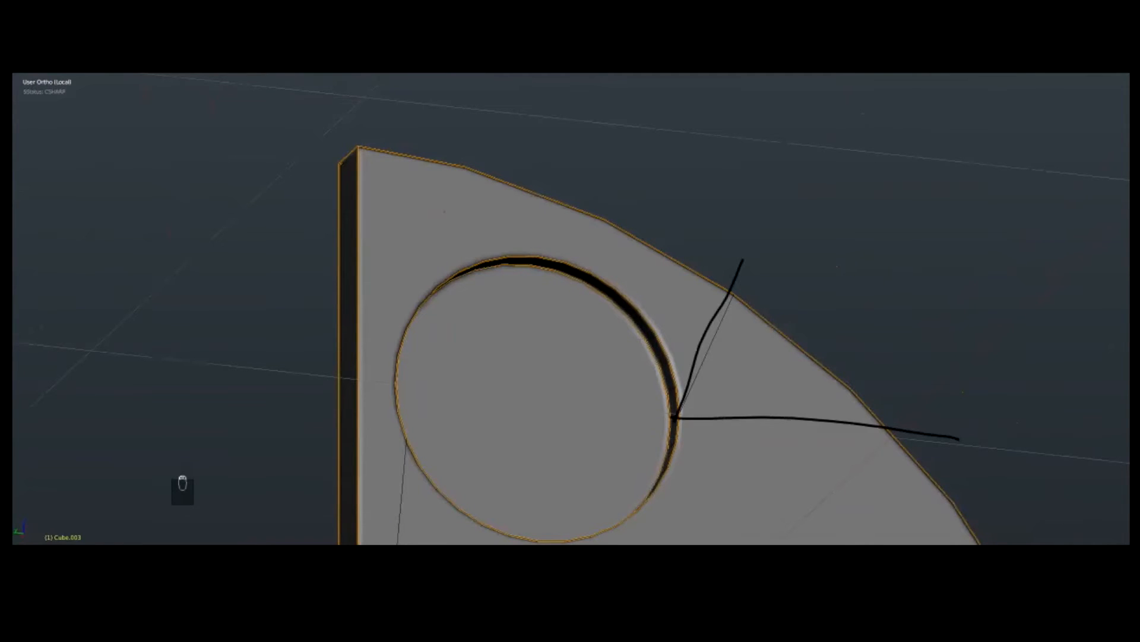
{"action": "middle_click_drag", "start_coordinate": [960, 440], "coordinate": [877, 393], "text": "shift"}
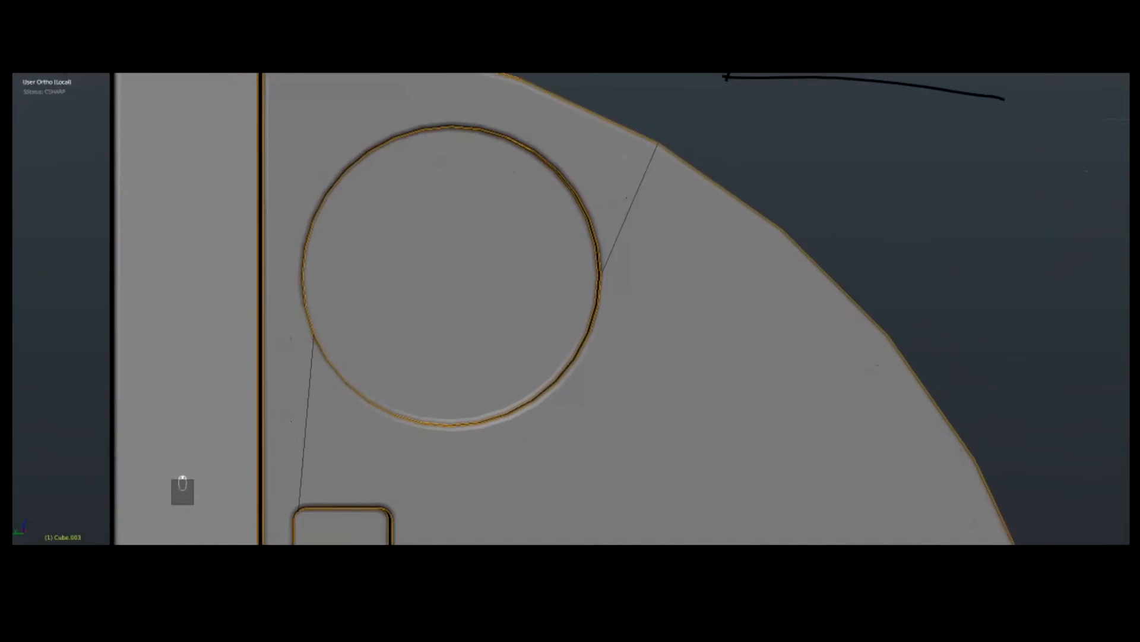
{"action": "scroll", "coordinate": [571, 309], "scroll_direction": "up", "scroll_amount": 3}
{"action": "scroll", "coordinate": [571, 308], "scroll_direction": "down", "scroll_amount": 3}
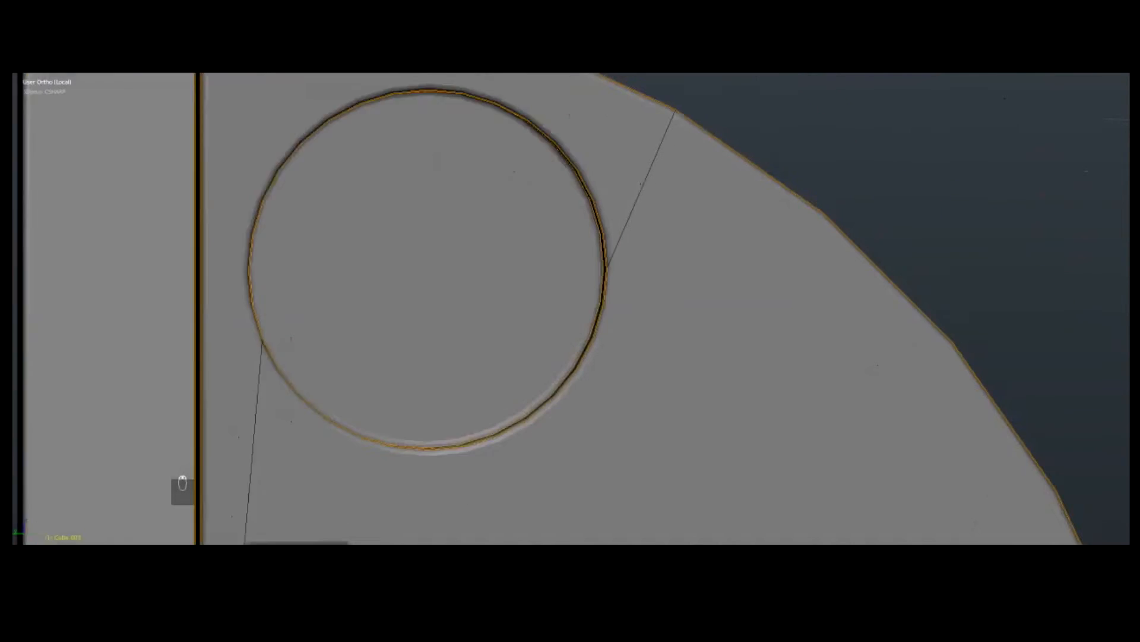
Step: Connect the vertex at the round recess's outer side to the next lower vertex on the panel's curved edge
{"action": "key", "text": "ctrl+Tab"}
{"action": "left_click", "coordinate": [639, 274]}
{"action": "right_click", "coordinate": [601, 276]}
{"action": "right_click", "coordinate": [781, 229], "text": "shift"}
{"action": "key", "text": "ctrl+Tab"}
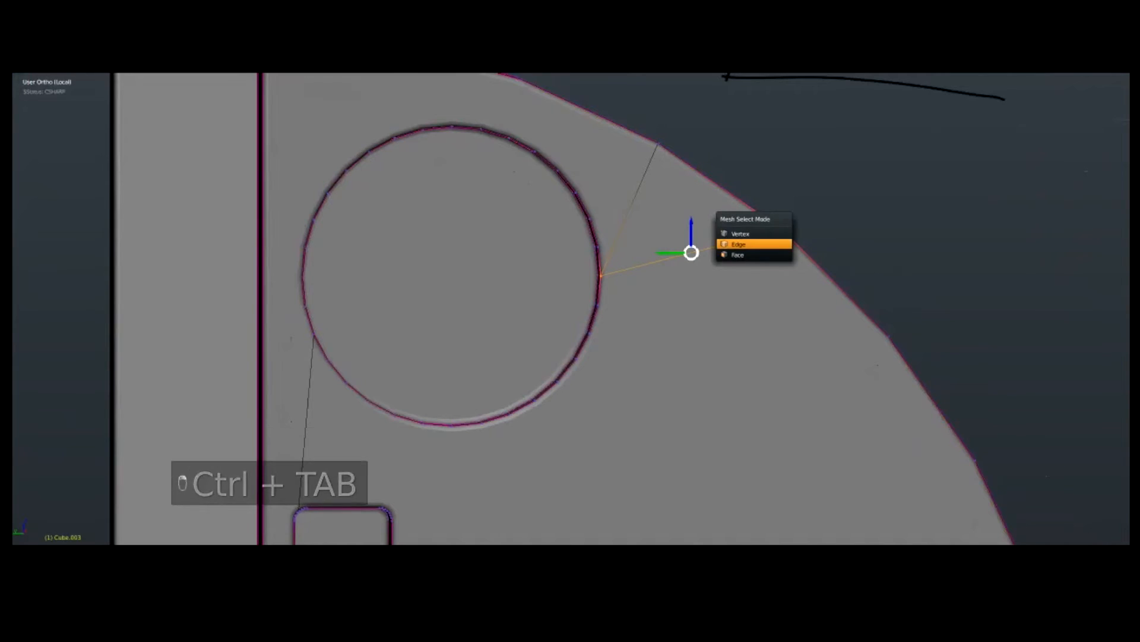
{"action": "left_click", "coordinate": [759, 244]}
{"action": "middle_click_drag", "start_coordinate": [759, 244], "coordinate": [741, 274], "text": "shift"}
{"action": "key", "text": "a"}
Step: Try to connect a lower vertex of the round recess's rim to the next vertex along the curved edge
{"action": "key", "text": "ctrl+Tab"}
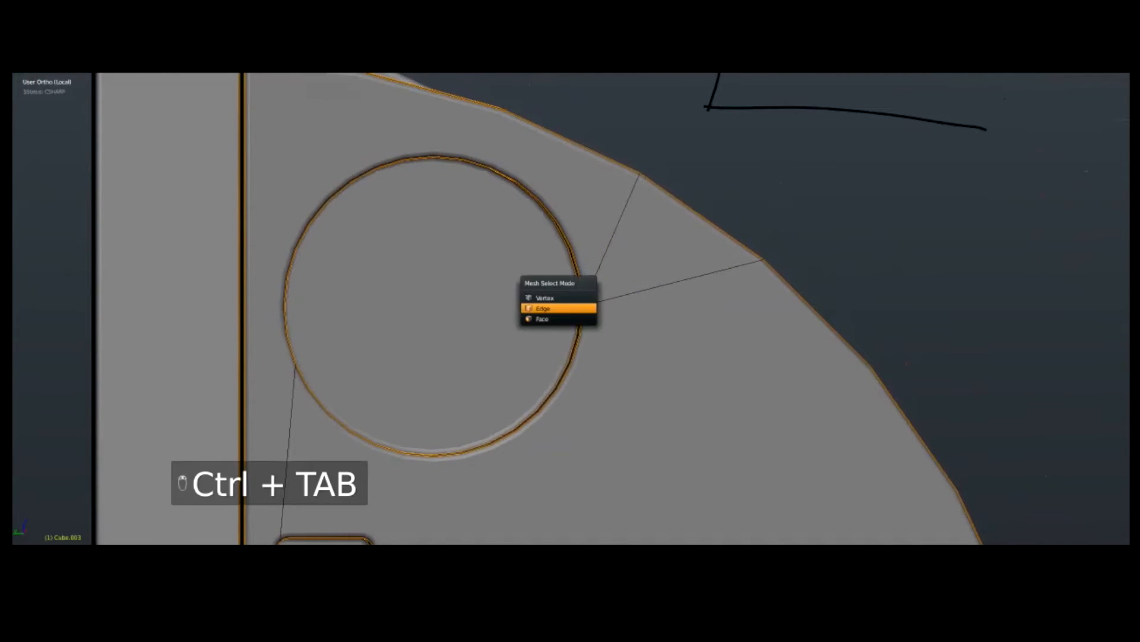
{"action": "left_click", "coordinate": [558, 295]}
{"action": "right_click", "coordinate": [583, 305]}
{"action": "right_click", "coordinate": [763, 259], "text": "shift"}
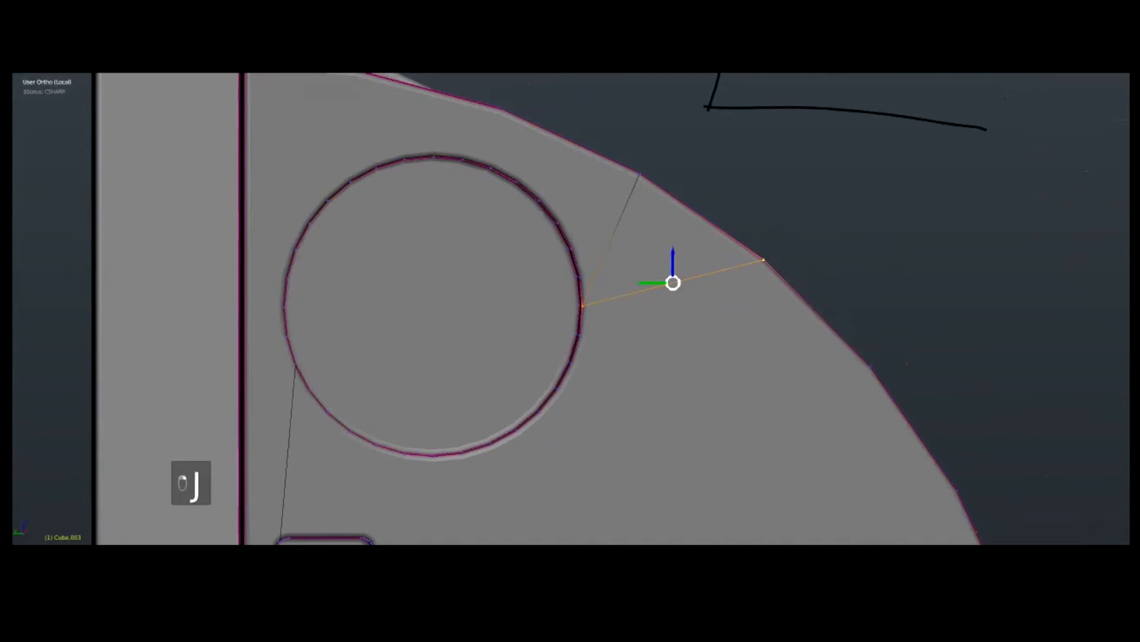
{"action": "right_click", "coordinate": [558, 389]}
{"action": "right_click", "coordinate": [871, 367], "text": "shift"}
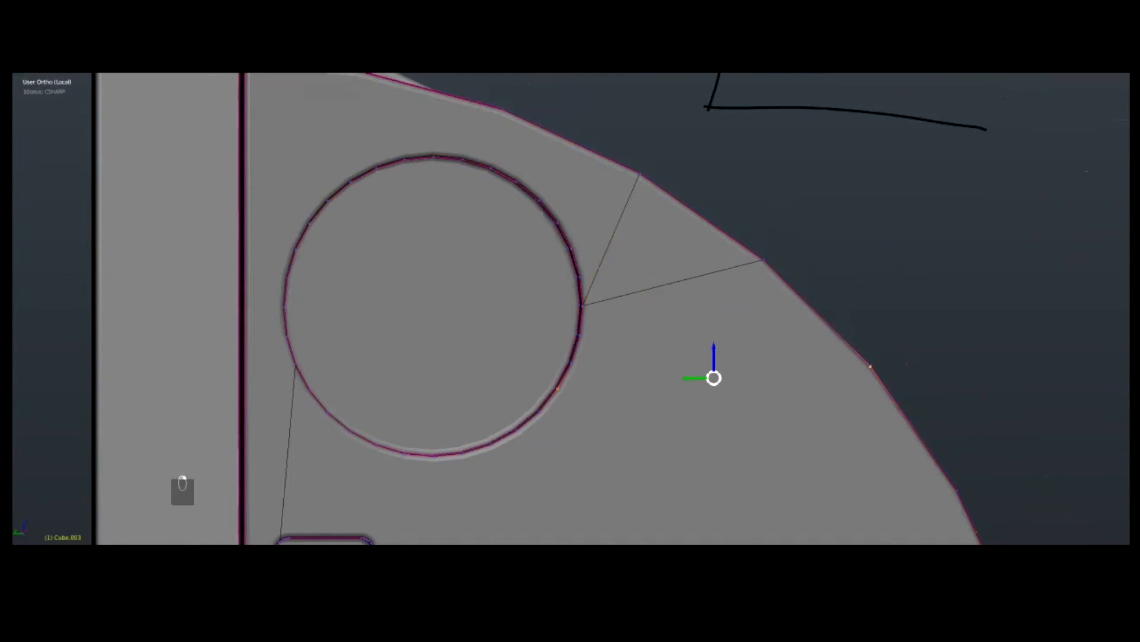
{"action": "key", "text": "j"}
{"action": "key", "text": "ctrl+z"}
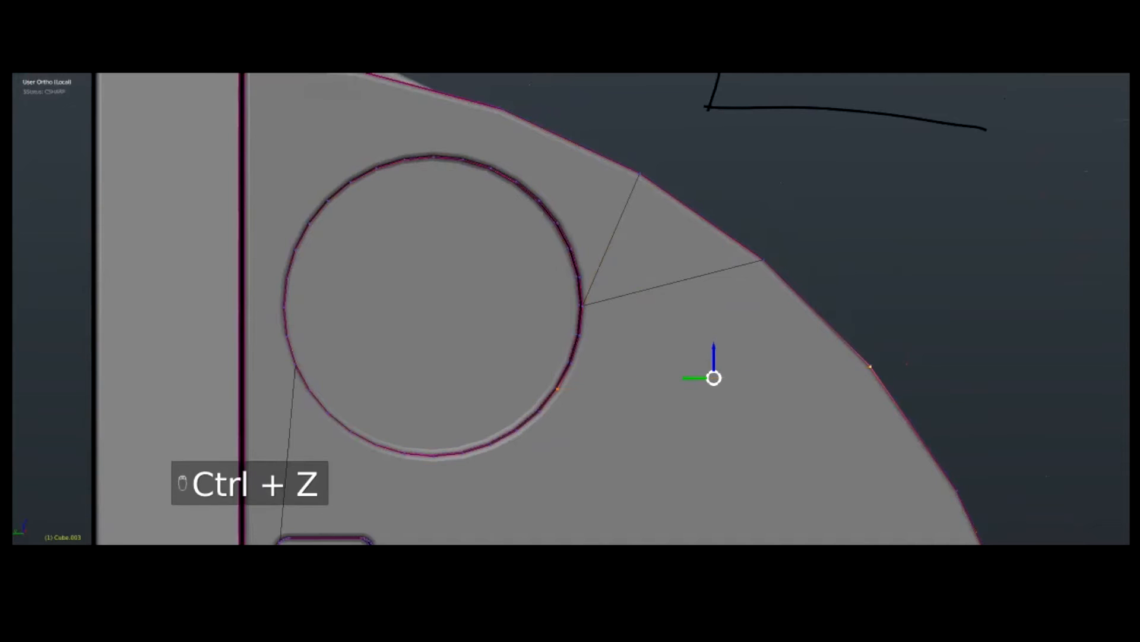
Step: Dissolve the steep diagonal edge running from the round recess up to the panel's curved edge
{"action": "key", "text": "ctrl+Tab"}
{"action": "left_click", "coordinate": [621, 278]}
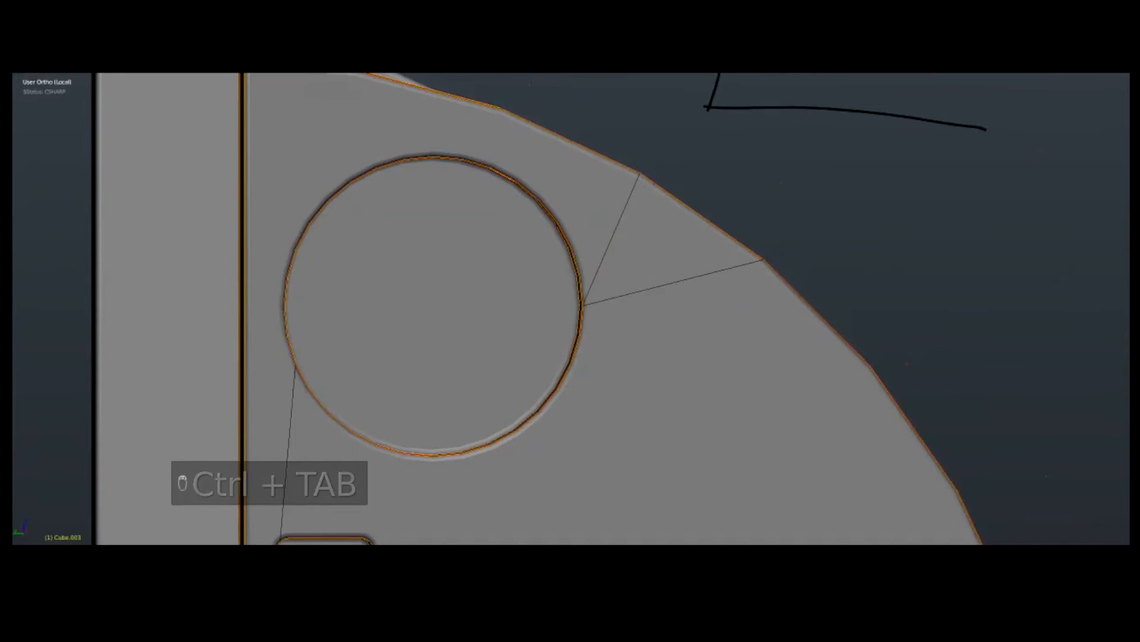
{"action": "right_click", "coordinate": [615, 231]}
{"action": "key", "text": "ctrl+x"}
{"action": "key", "text": "a"}
{"action": "scroll", "coordinate": [615, 237], "scroll_direction": "down", "scroll_amount": 1}
{"action": "middle_click_drag", "start_coordinate": [615, 238], "coordinate": [809, 196]}
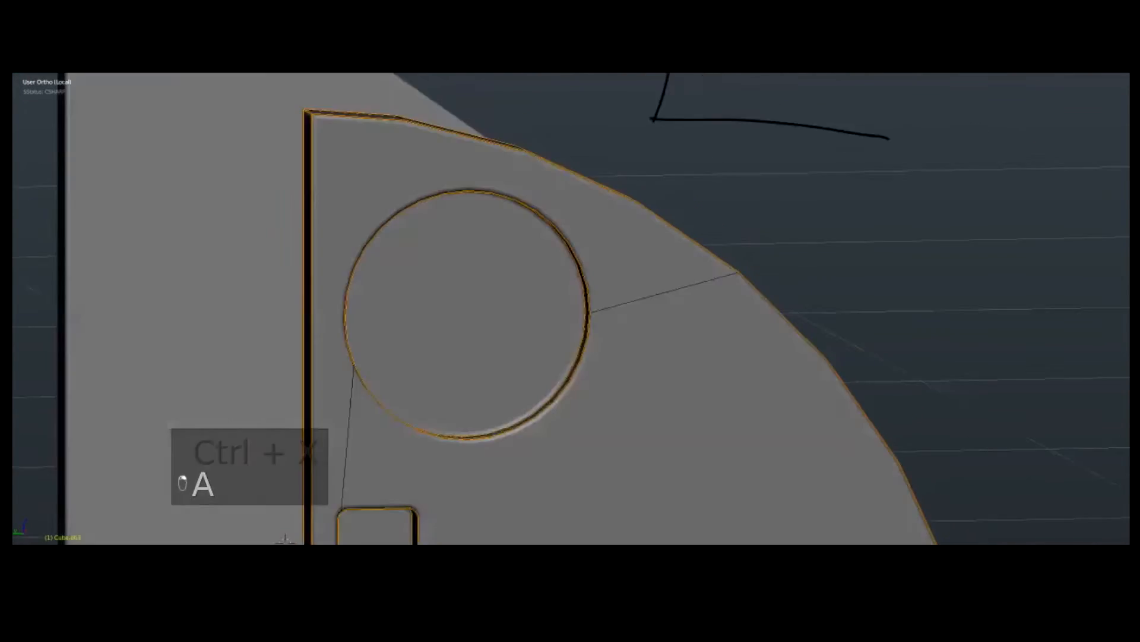
Step: Knife-cut a horizontal edge from the round recess's rim to the panel's straight vertical edge
{"action": "key", "text": "Tab"}
{"action": "key", "text": "Tab"}
{"action": "middle_click_drag", "start_coordinate": [320, 428], "coordinate": [549, 462]}
{"action": "key", "text": "ctrl+KP_1"}
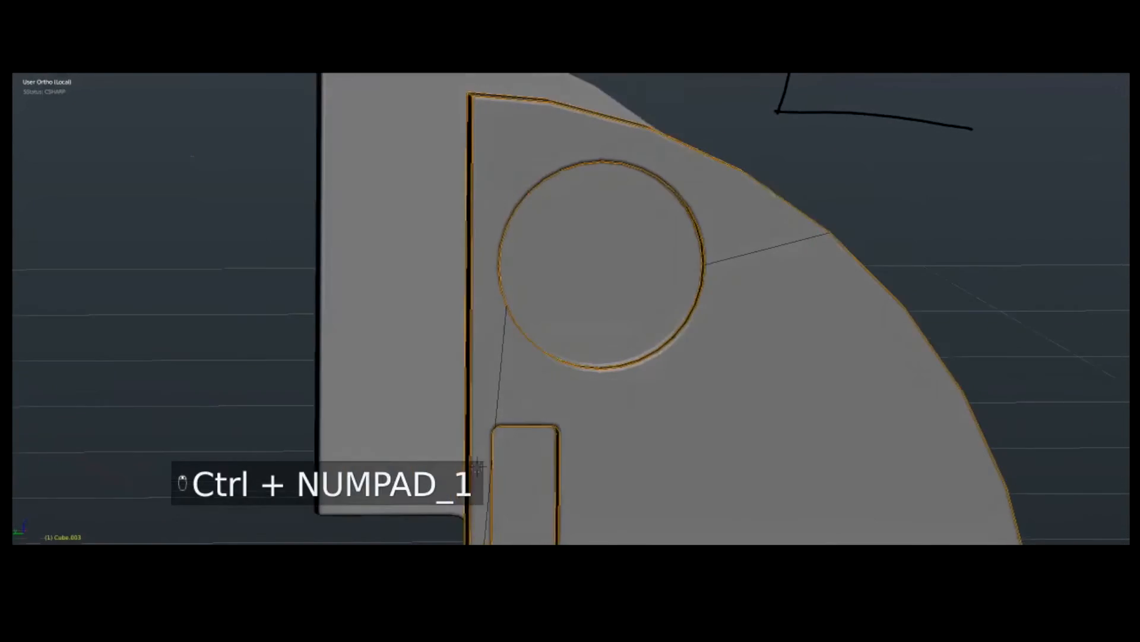
{"action": "key", "text": "ctrl+KP_3"}
{"action": "key", "text": "z"}
{"action": "key", "text": "a"}
{"action": "key", "text": "a"}
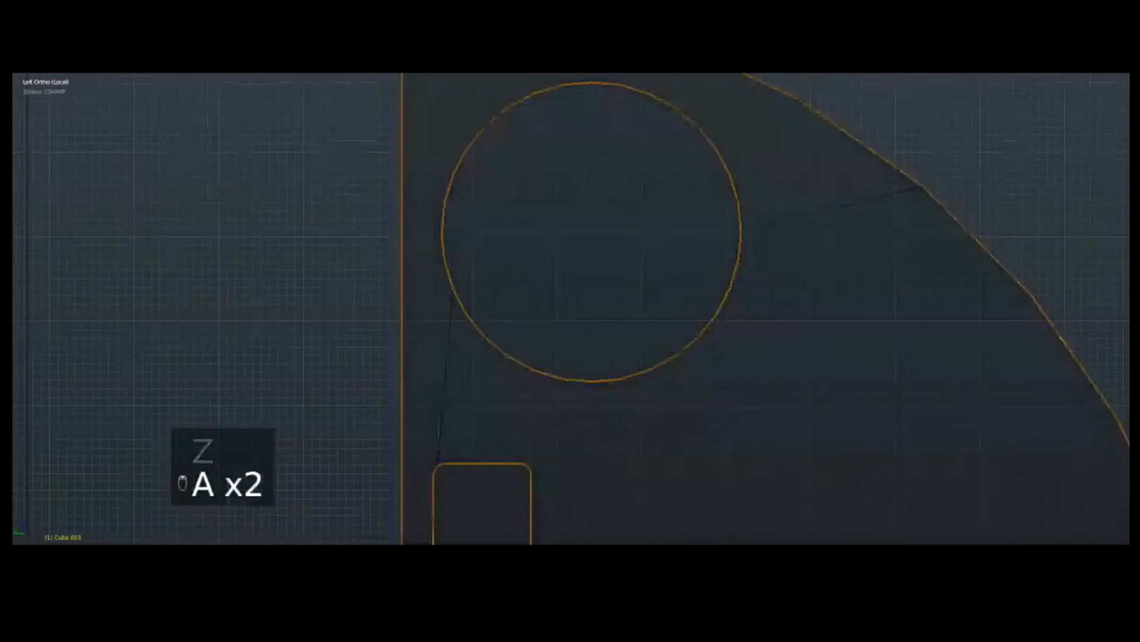
{"action": "key", "text": "k"}
{"action": "key", "text": "c"}
{"action": "left_click", "coordinate": [442, 232]}
{"action": "left_click", "coordinate": [319, 232]}
{"action": "key", "text": "space"}
{"action": "key", "text": "z"}
Step: Knife-cut an edge from the rectangular recess's nearest upper corner to the panel's straight vertical edge
{"action": "scroll", "coordinate": [319, 231], "scroll_direction": "down", "scroll_amount": 2}
{"action": "middle_click_drag", "start_coordinate": [570, 308], "coordinate": [622, 177], "text": "shift"}
{"action": "scroll", "coordinate": [570, 309], "scroll_direction": "up", "scroll_amount": 1}
{"action": "scroll", "coordinate": [570, 309], "scroll_direction": "up", "scroll_amount": 2}
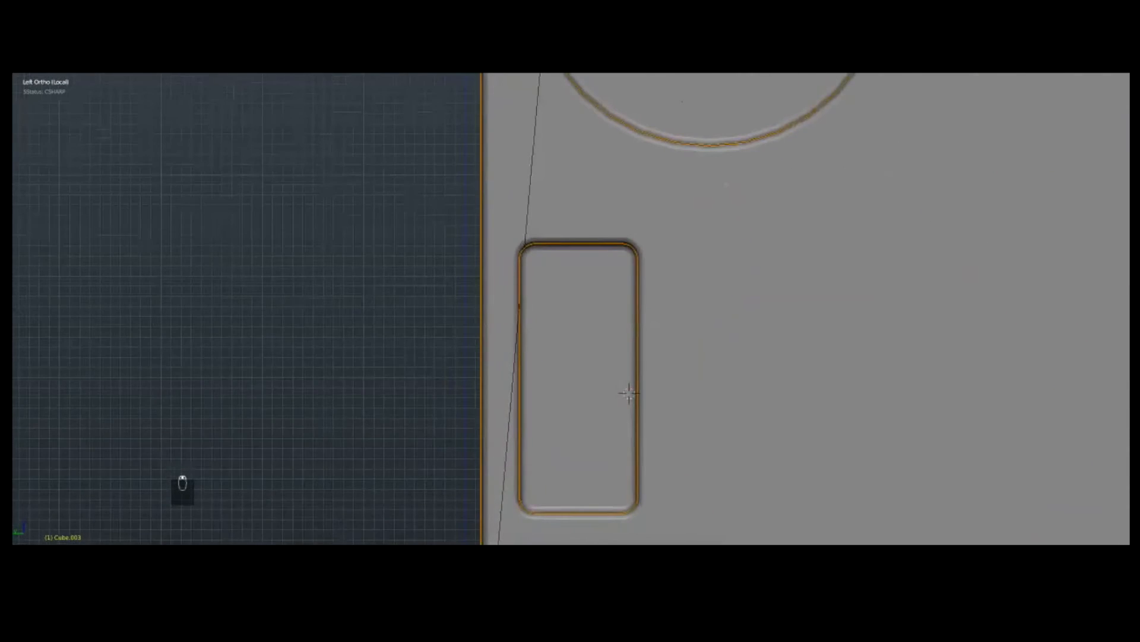
{"action": "scroll", "coordinate": [629, 393], "scroll_direction": "up", "scroll_amount": 5}
{"action": "key", "text": "z"}
{"action": "key", "text": "a"}
{"action": "key", "text": "a"}
{"action": "key", "text": "a"}
{"action": "key", "text": "a"}
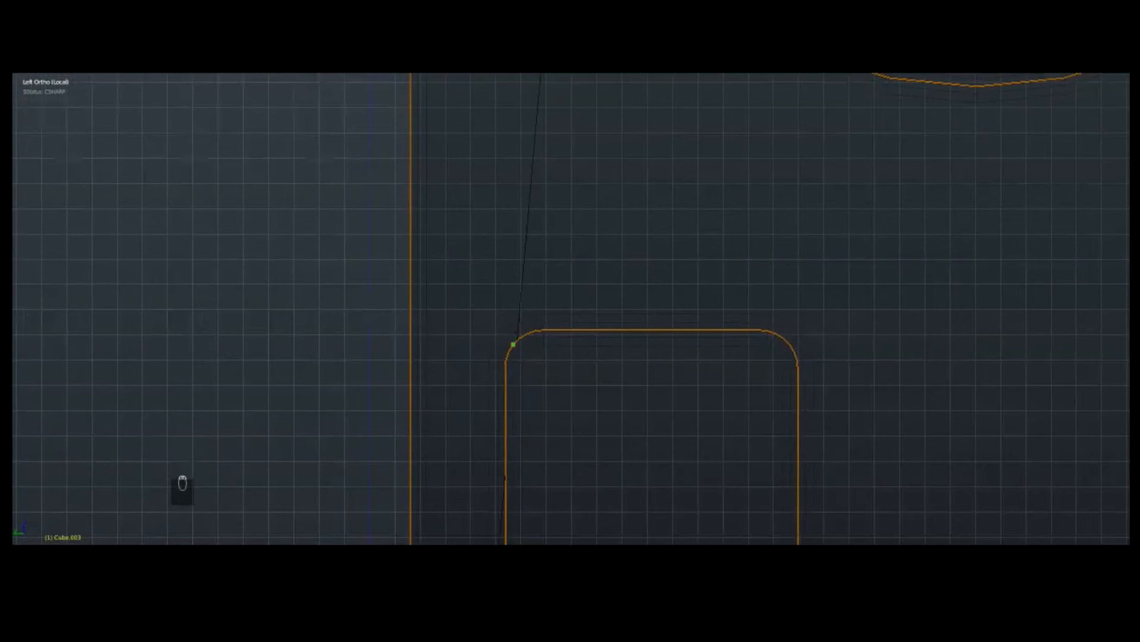
{"action": "key", "text": "z"}
{"action": "scroll", "coordinate": [572, 309], "scroll_direction": "down", "scroll_amount": 3}
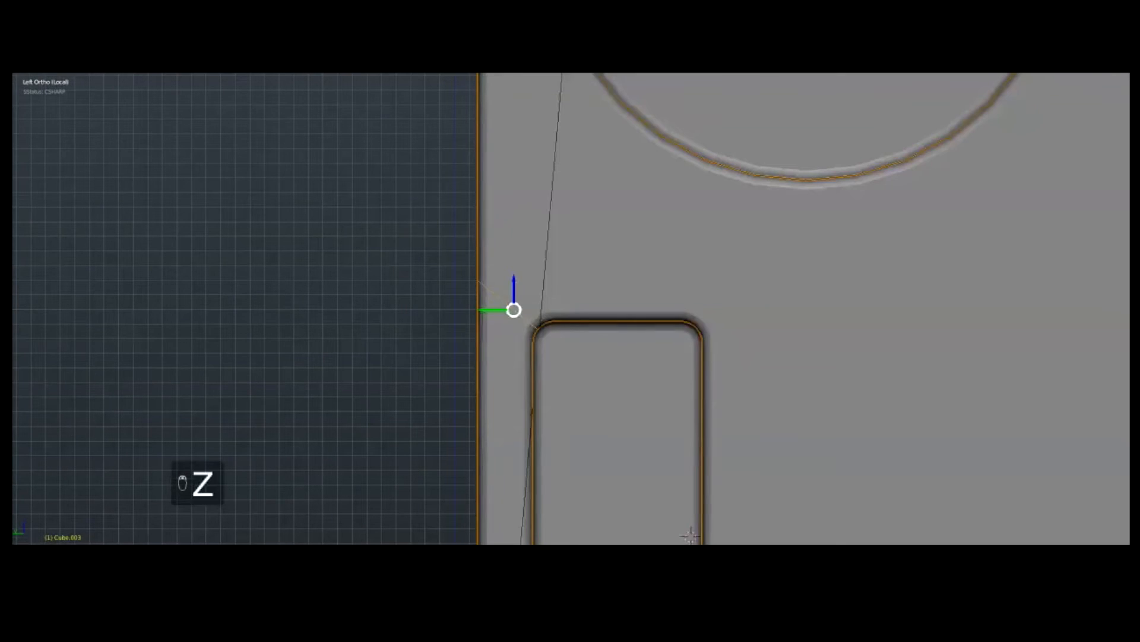
Step: Connect the rectangular recess's other upper corner to the lowest vertex of the round recess
{"action": "key", "text": "ctrl+Tab"}
{"action": "left_click", "coordinate": [756, 276]}
{"action": "right_click", "coordinate": [697, 329]}
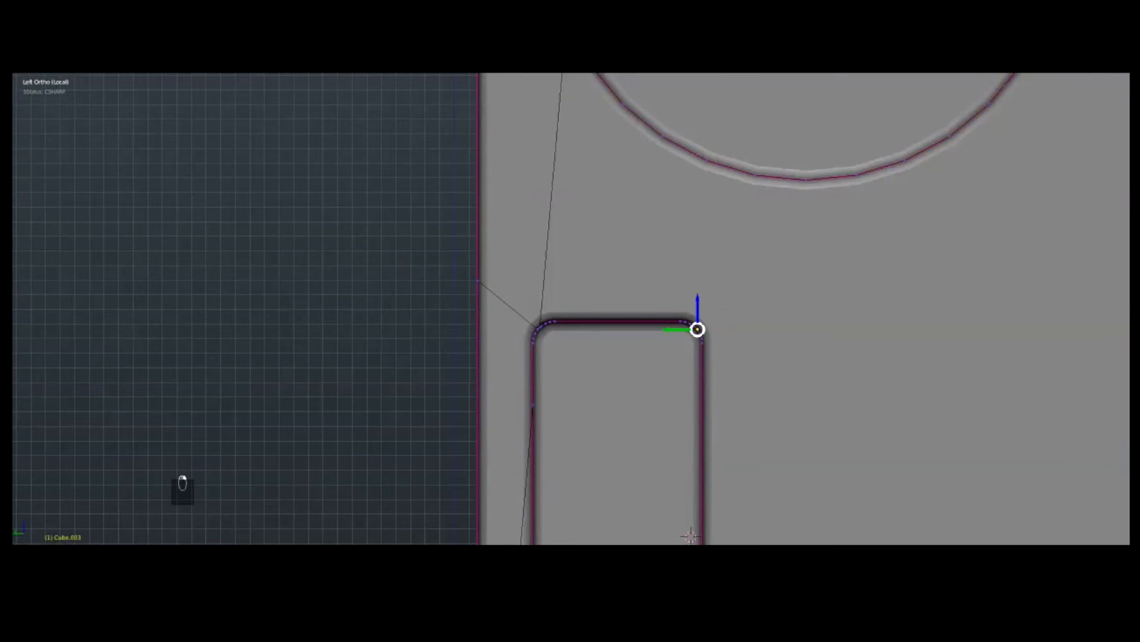
{"action": "right_click", "coordinate": [805, 180], "text": "shift"}
{"action": "scroll", "coordinate": [806, 179], "scroll_direction": "down", "scroll_amount": 7}
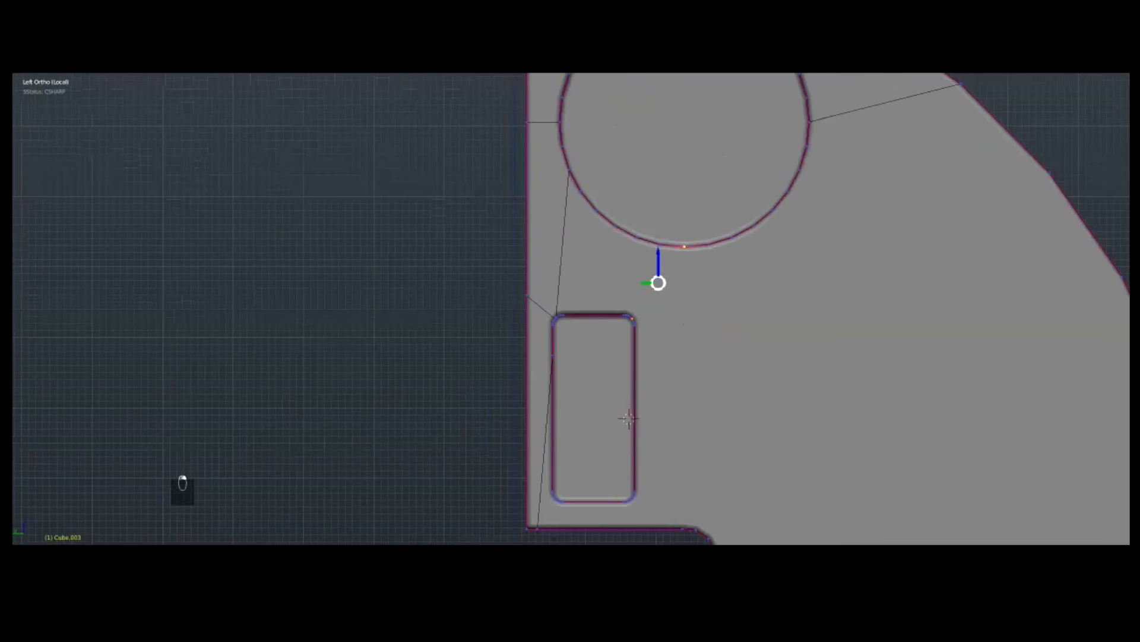
{"action": "key", "text": "j"}
{"action": "middle_click_drag", "start_coordinate": [805, 180], "coordinate": [793, 90], "text": "shift"}
{"action": "scroll", "coordinate": [591, 285], "scroll_direction": "up", "scroll_amount": 6}
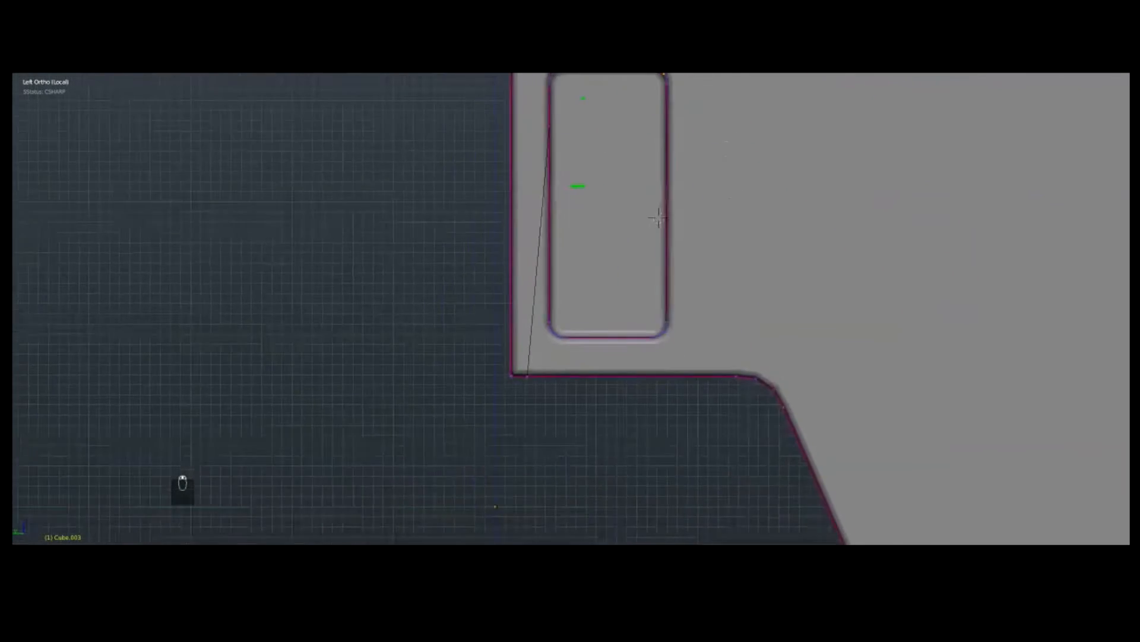
Step: Dissolve the long slanted edge running from the rectangular recess's side down to the panel's lower edge
{"action": "key", "text": "ctrl+Tab"}
{"action": "left_click", "coordinate": [588, 355]}
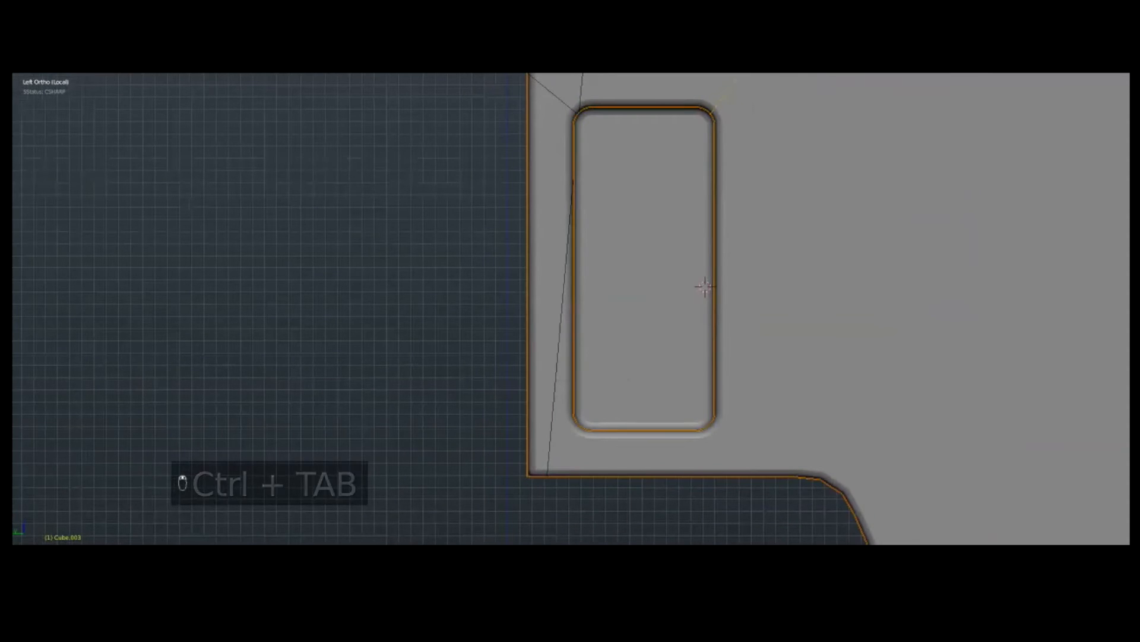
{"action": "key", "text": "ctrl+x"}
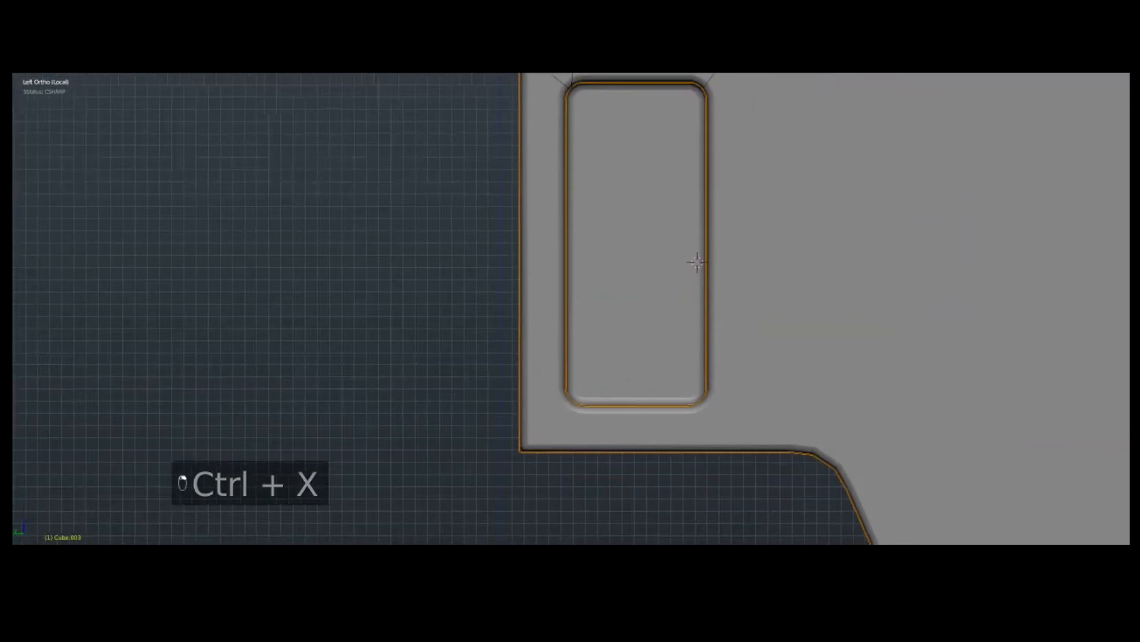
{"action": "middle_click_drag", "start_coordinate": [572, 417], "coordinate": [567, 329], "text": "shift"}
{"action": "scroll", "coordinate": [566, 328], "scroll_direction": "up", "scroll_amount": 3}
Step: Connect the rectangular recess's nearest lower corner to the panel's square lower corner
{"action": "key", "text": "Tab"}
{"action": "key", "text": "ctrl+Tab"}
{"action": "left_click", "coordinate": [566, 329]}
{"action": "right_click", "coordinate": [555, 311]}
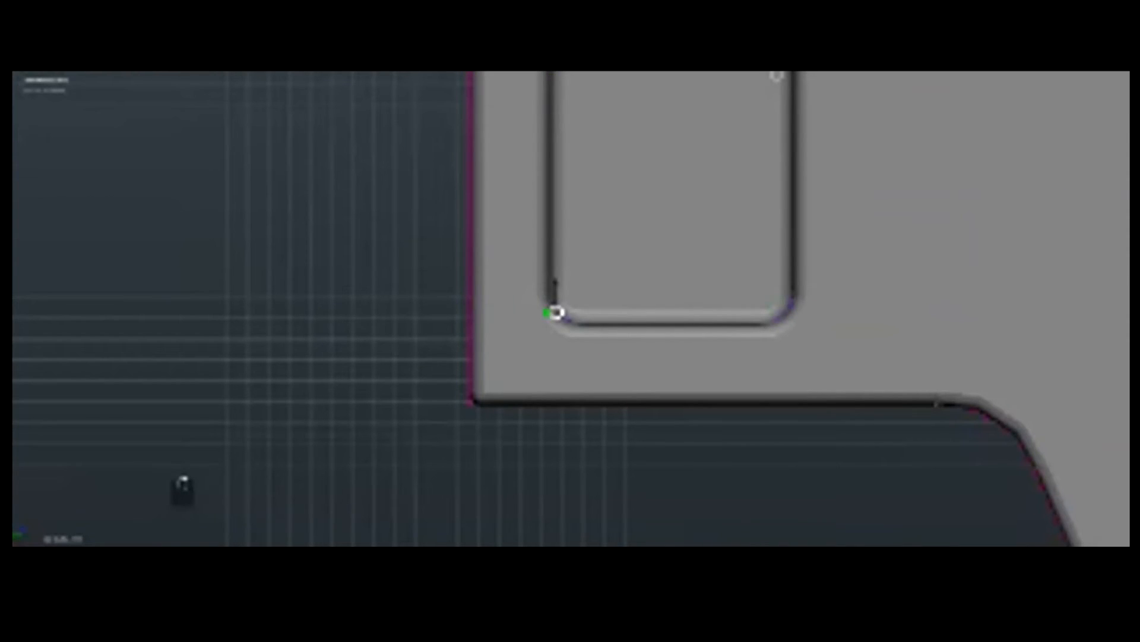
{"action": "right_click", "coordinate": [473, 402], "text": "shift"}
{"action": "key", "text": "j"}
Step: Connect the rectangular recess's other lower corner to the vertex where the panel's lower edge begins to round
{"action": "scroll", "coordinate": [474, 402], "scroll_direction": "down", "scroll_amount": 3}
{"action": "middle_click_drag", "start_coordinate": [473, 402], "coordinate": [305, 429], "text": "shift"}
{"action": "scroll", "coordinate": [304, 429], "scroll_direction": "up", "scroll_amount": 2}
{"action": "right_click", "coordinate": [626, 426]}
{"action": "right_click", "coordinate": [503, 348], "text": "shift"}
{"action": "key", "text": "j"}
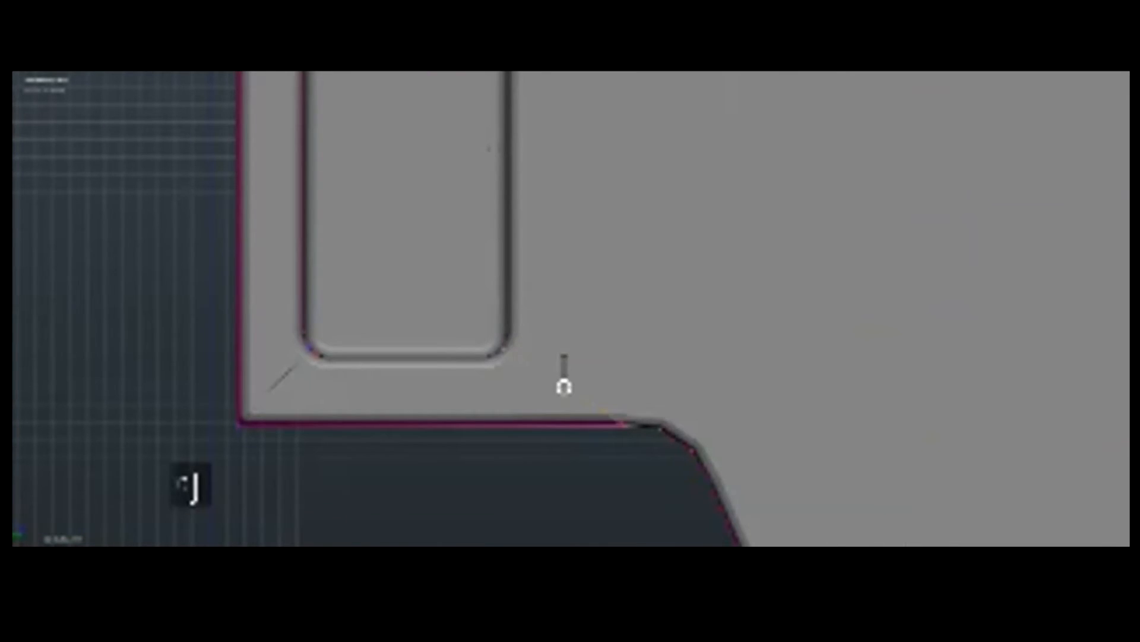
Step: Dissolve the edge linking the rectangular recess's upper outer corner to the side of the round recess
{"action": "scroll", "coordinate": [503, 349], "scroll_direction": "down", "scroll_amount": 6}
{"action": "scroll", "coordinate": [486, 403], "scroll_direction": "up", "scroll_amount": 1}
{"action": "middle_click_drag", "start_coordinate": [502, 349], "coordinate": [494, 443], "text": "shift"}
{"action": "scroll", "coordinate": [486, 403], "scroll_direction": "down", "scroll_amount": 1}
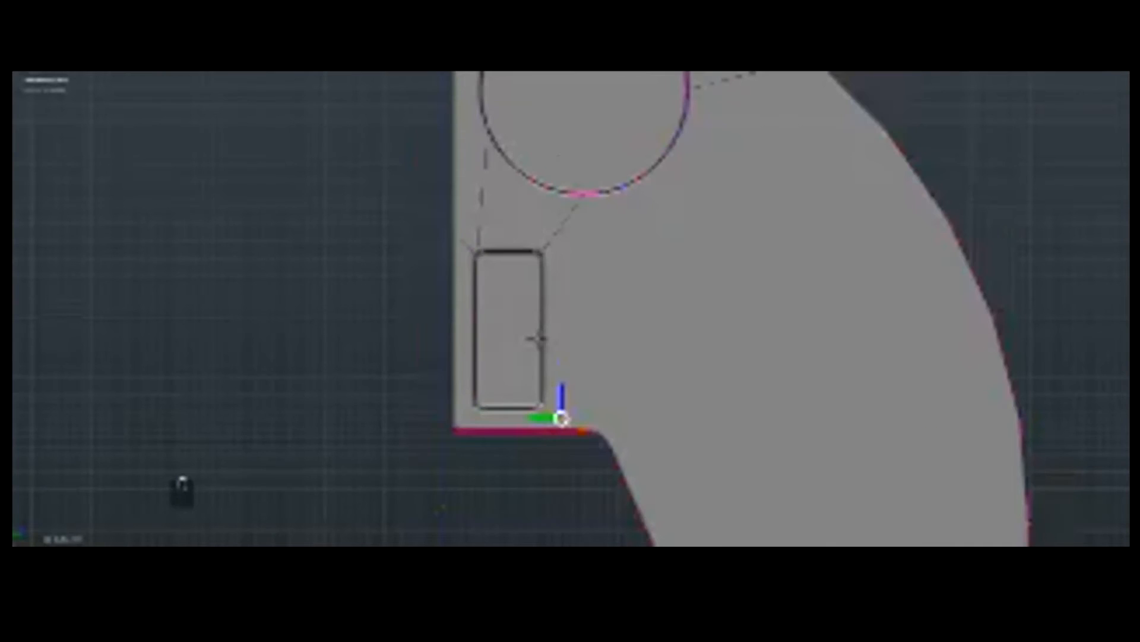
{"action": "middle_click_drag", "start_coordinate": [551, 170], "coordinate": [587, 325], "text": "shift"}
{"action": "scroll", "coordinate": [587, 325], "scroll_direction": "up", "scroll_amount": 1}
{"action": "key", "text": "ctrl+Tab"}
{"action": "left_click", "coordinate": [585, 335]}
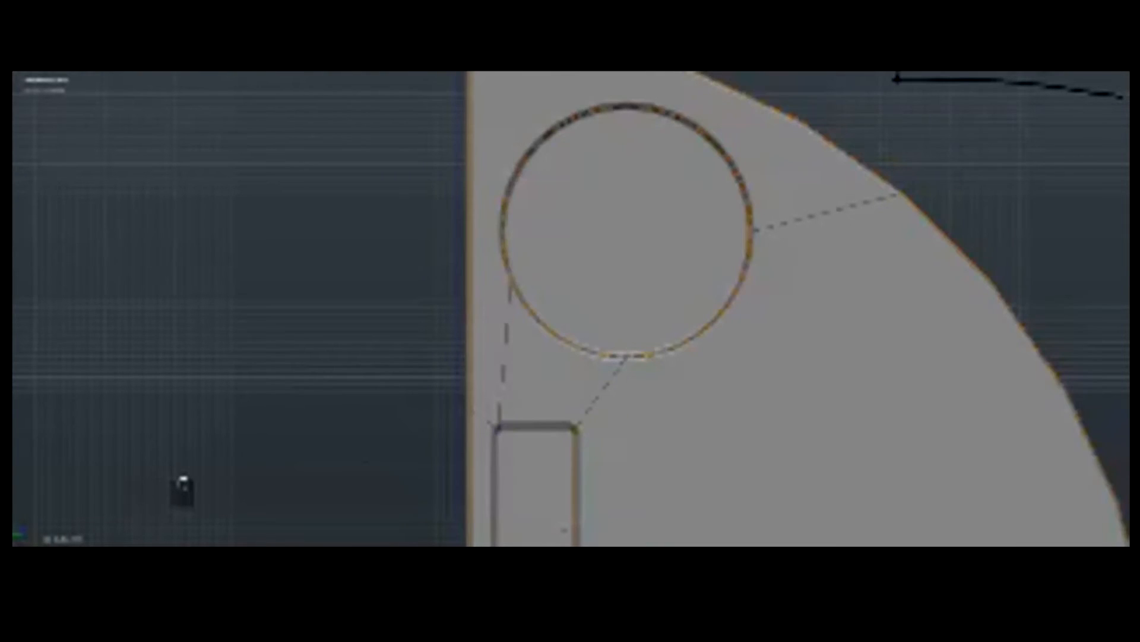
{"action": "key", "text": "ctrl+x"}
Step: Connect the round recess's upper outer vertex to the side panel's upper corner and leave mesh editing
{"action": "scroll", "coordinate": [582, 354], "scroll_direction": "down", "scroll_amount": 1}
{"action": "middle_click_drag", "start_coordinate": [522, 292], "coordinate": [506, 406], "text": "shift"}
{"action": "scroll", "coordinate": [507, 406], "scroll_direction": "up", "scroll_amount": 2}
{"action": "key", "text": "ctrl+Tab"}
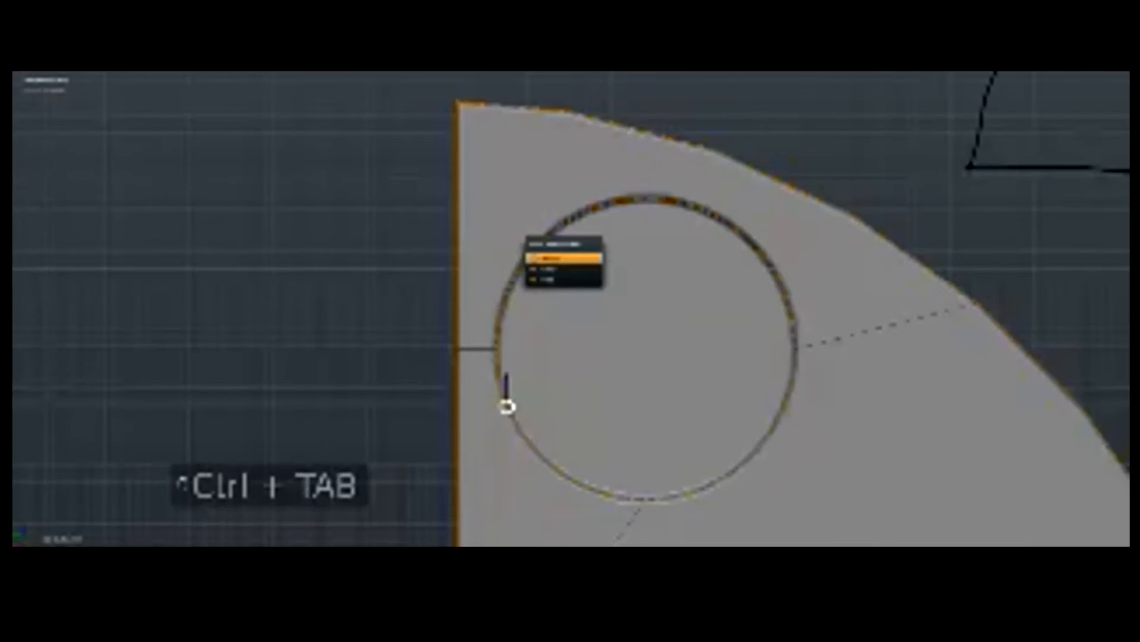
{"action": "left_click", "coordinate": [563, 258]}
{"action": "right_click", "coordinate": [562, 224]}
{"action": "right_click", "coordinate": [458, 104], "text": "shift"}
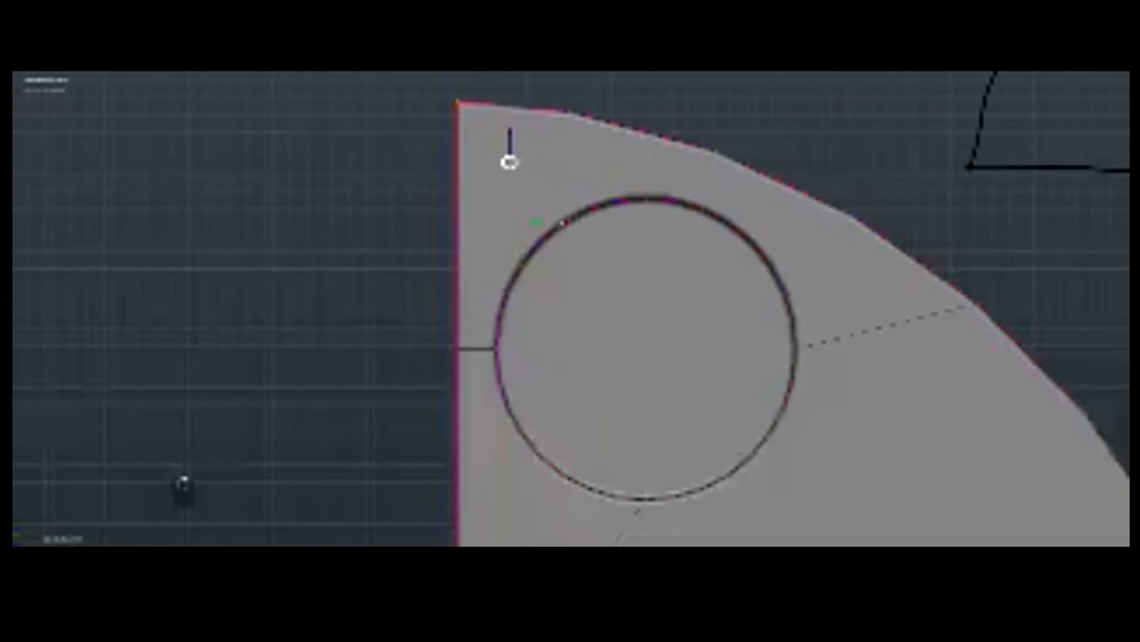
{"action": "key", "text": "j"}
{"action": "scroll", "coordinate": [570, 309], "scroll_direction": "down", "scroll_amount": 1}
{"action": "scroll", "coordinate": [571, 309], "scroll_direction": "down", "scroll_amount": 3}
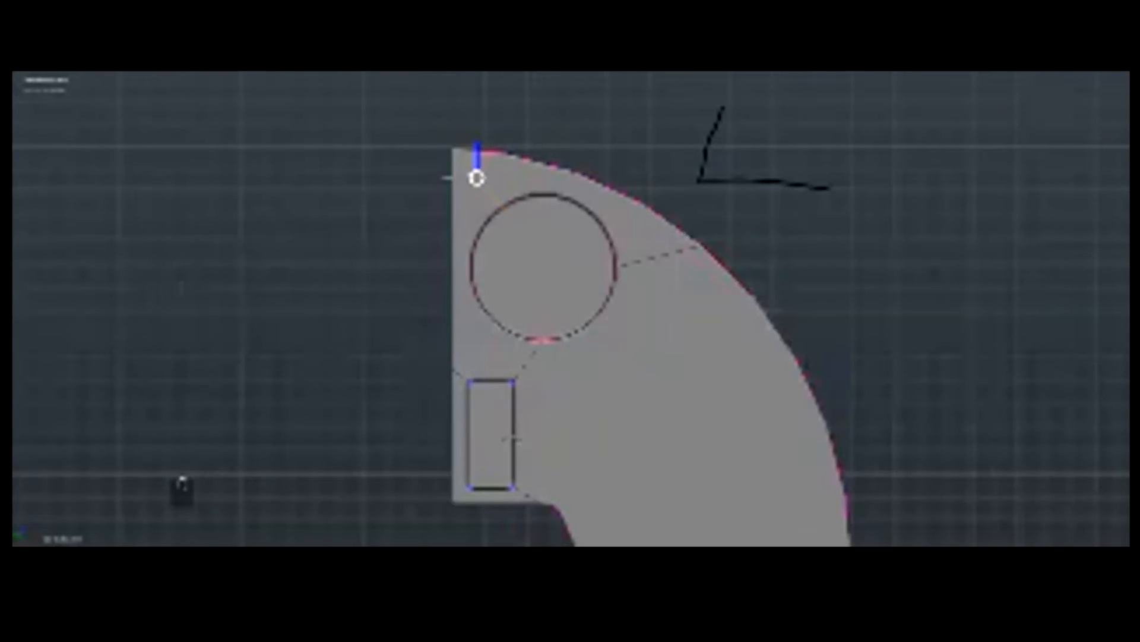
{"action": "key", "text": "Tab"}
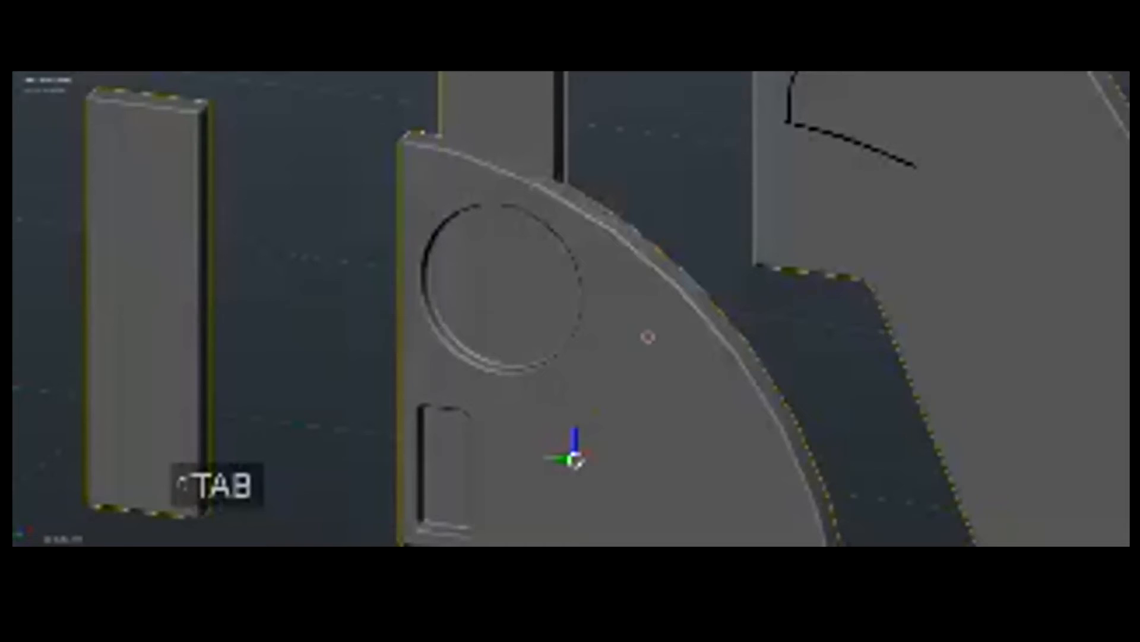
Step: Bevel the short cross edges along the side panel's curved rim to smooth its arc
{"action": "key", "text": "Tab"}
{"action": "key", "text": "ctrl+Tab"}
{"action": "left_click", "coordinate": [559, 240]}
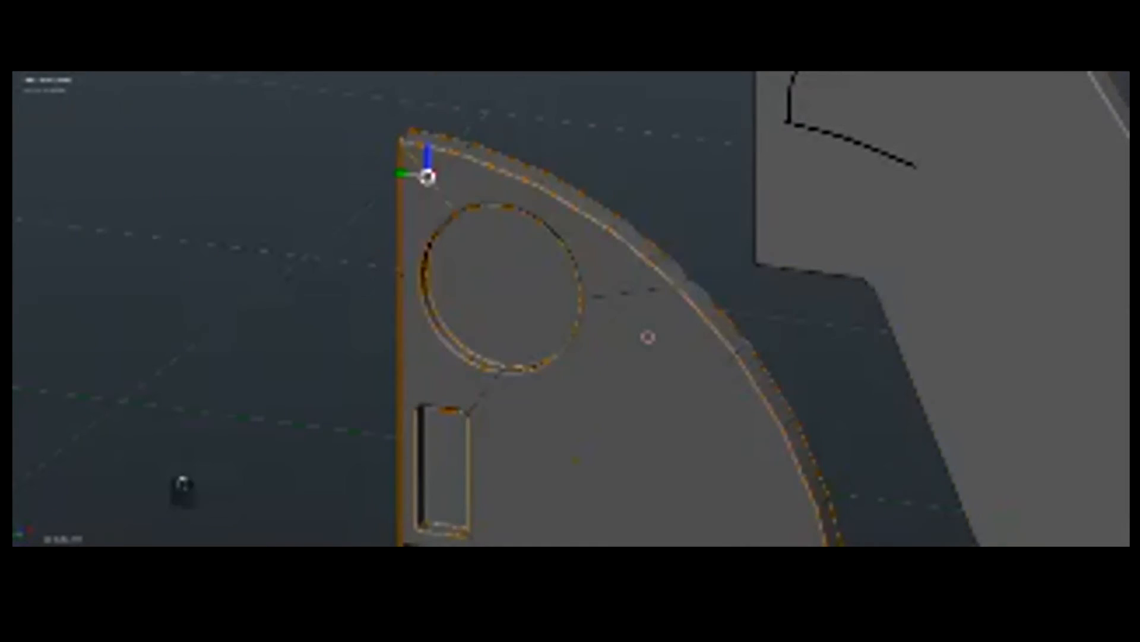
{"action": "right_click", "coordinate": [542, 183], "text": "shift"}
{"action": "right_click", "coordinate": [618, 223], "text": "shift"}
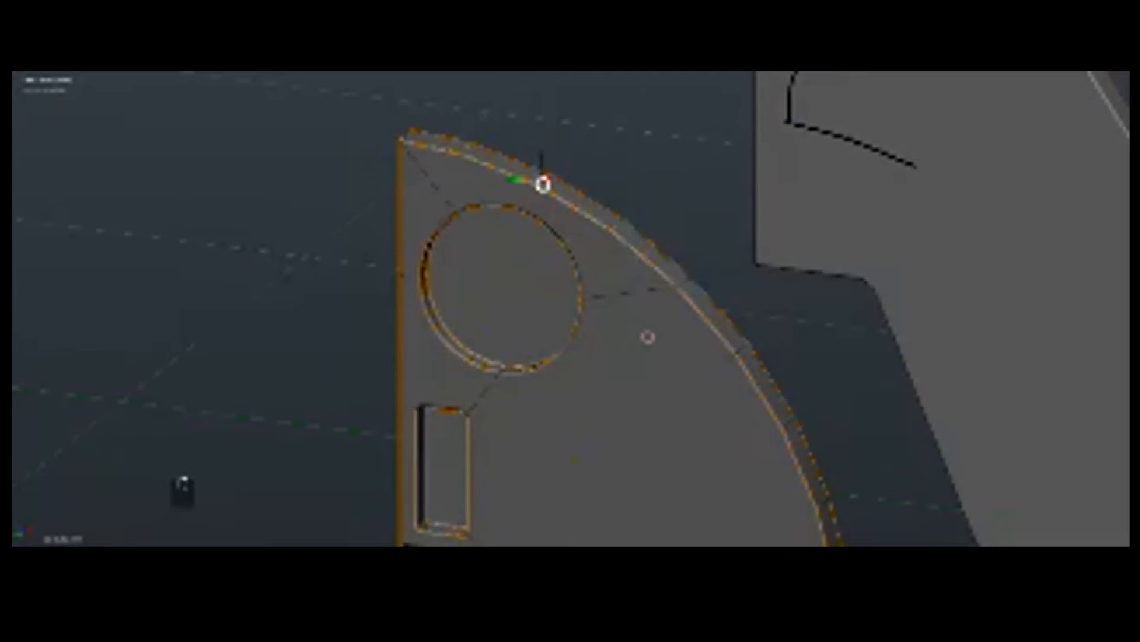
{"action": "right_click", "coordinate": [713, 314], "text": "shift"}
{"action": "right_click", "coordinate": [770, 392], "text": "shift"}
{"action": "middle_click_drag", "start_coordinate": [770, 392], "coordinate": [632, 258], "text": "shift"}
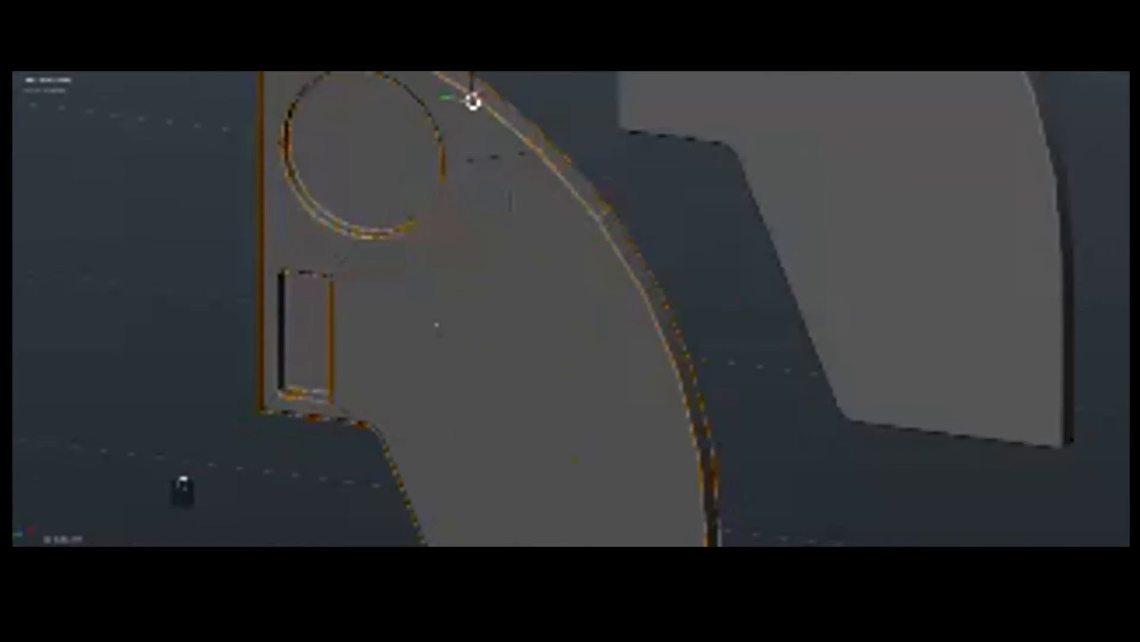
{"action": "right_click", "coordinate": [652, 279], "text": "shift"}
{"action": "right_click", "coordinate": [684, 351], "text": "shift"}
{"action": "middle_click_drag", "start_coordinate": [686, 353], "coordinate": [630, 167], "text": "shift"}
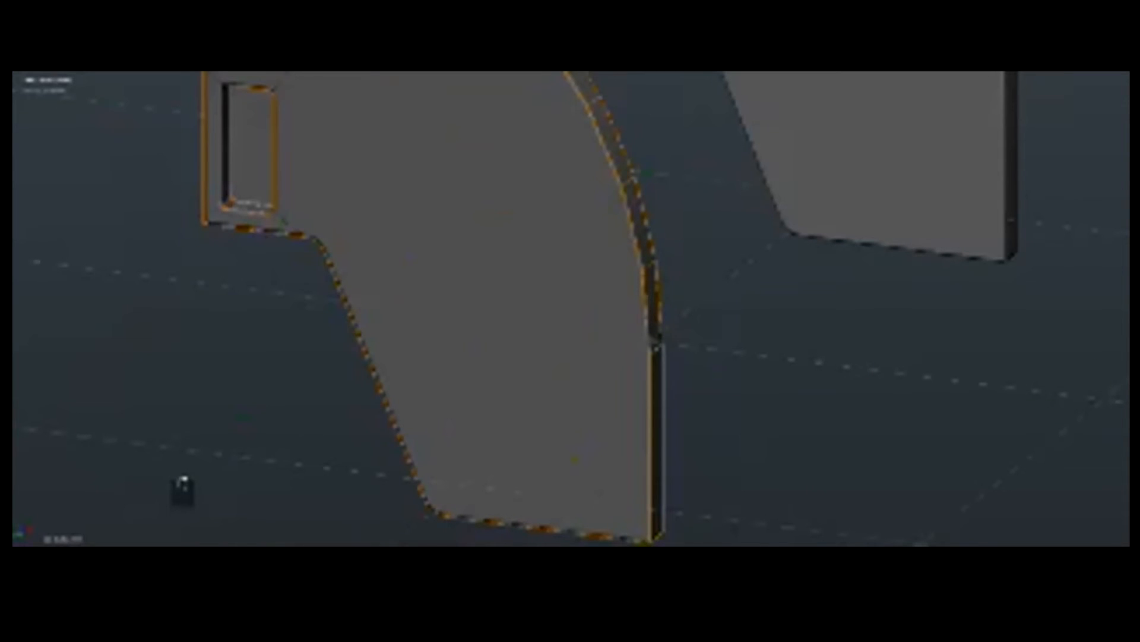
{"action": "key", "text": "ctrl+b"}
Step: Dissolve the stray geometry where the round recess's connecting edge meets the curved rim, and leave mesh editing
{"action": "scroll", "coordinate": [570, 308], "scroll_direction": "down", "scroll_amount": 3}
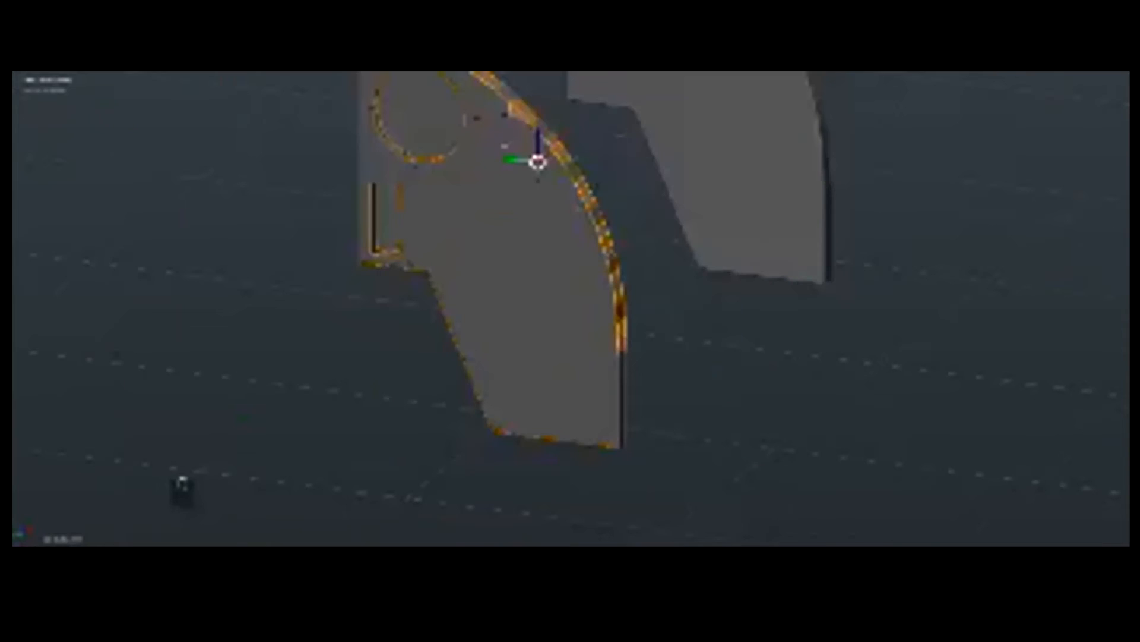
{"action": "middle_click_drag", "start_coordinate": [538, 178], "coordinate": [628, 383], "text": "shift"}
{"action": "scroll", "coordinate": [628, 383], "scroll_direction": "up", "scroll_amount": 4}
{"action": "scroll", "coordinate": [632, 309], "scroll_direction": "up", "scroll_amount": 2}
{"action": "key", "text": "q"}
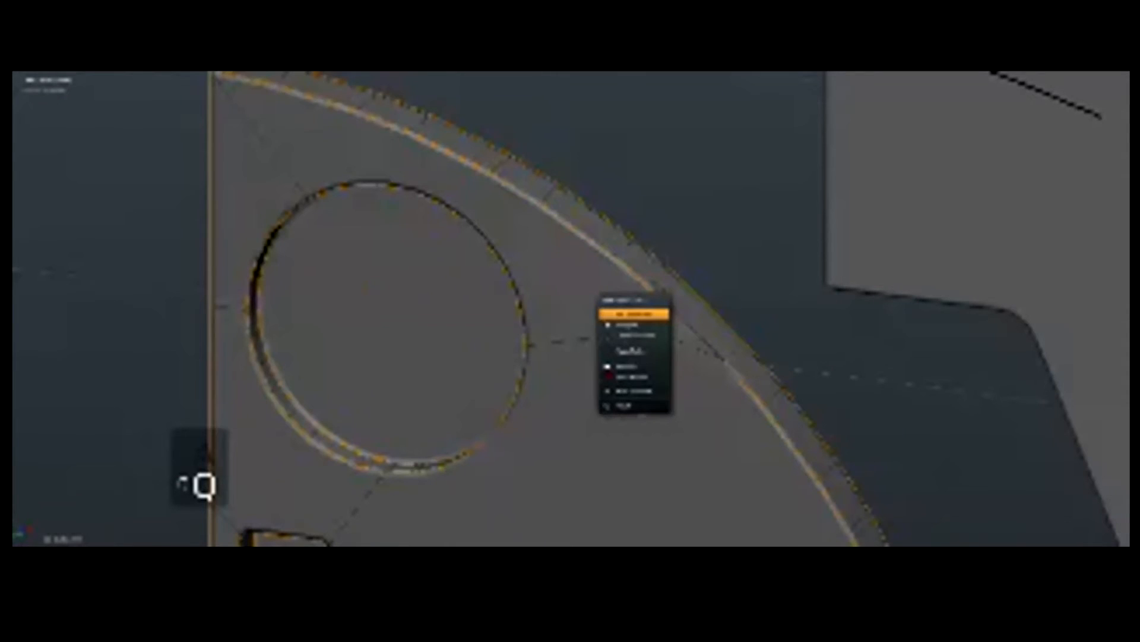
{"action": "left_click", "coordinate": [634, 333]}
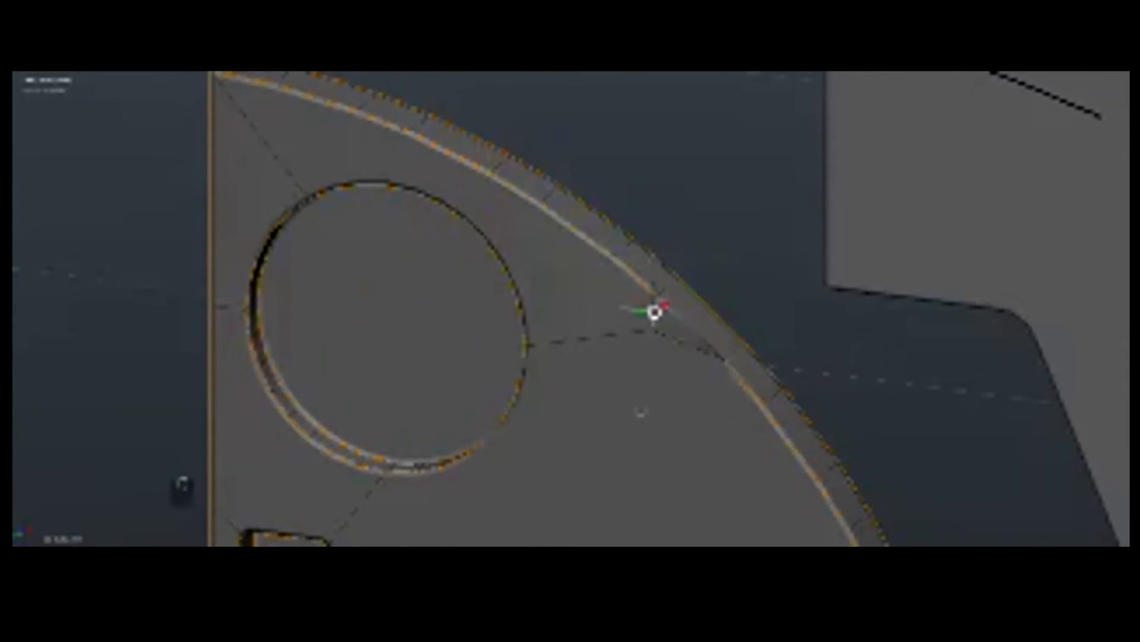
{"action": "key", "text": "q"}
{"action": "key", "text": "a"}
{"action": "key", "text": "ctrl+x"}
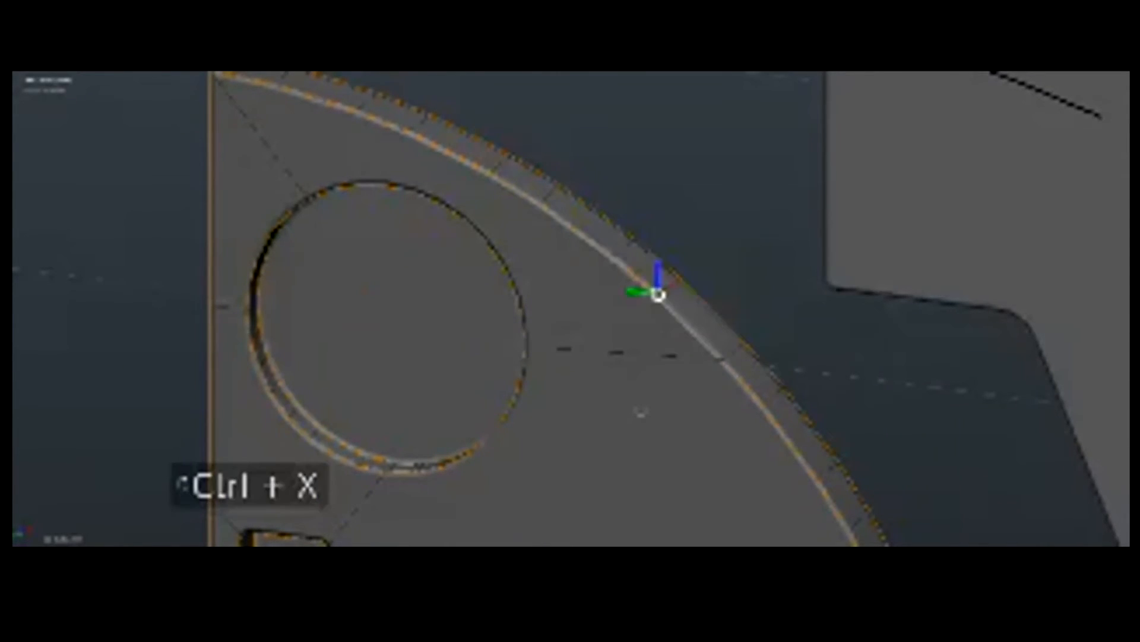
{"action": "scroll", "coordinate": [641, 403], "scroll_direction": "down", "scroll_amount": 8}
{"action": "key", "text": "Tab"}
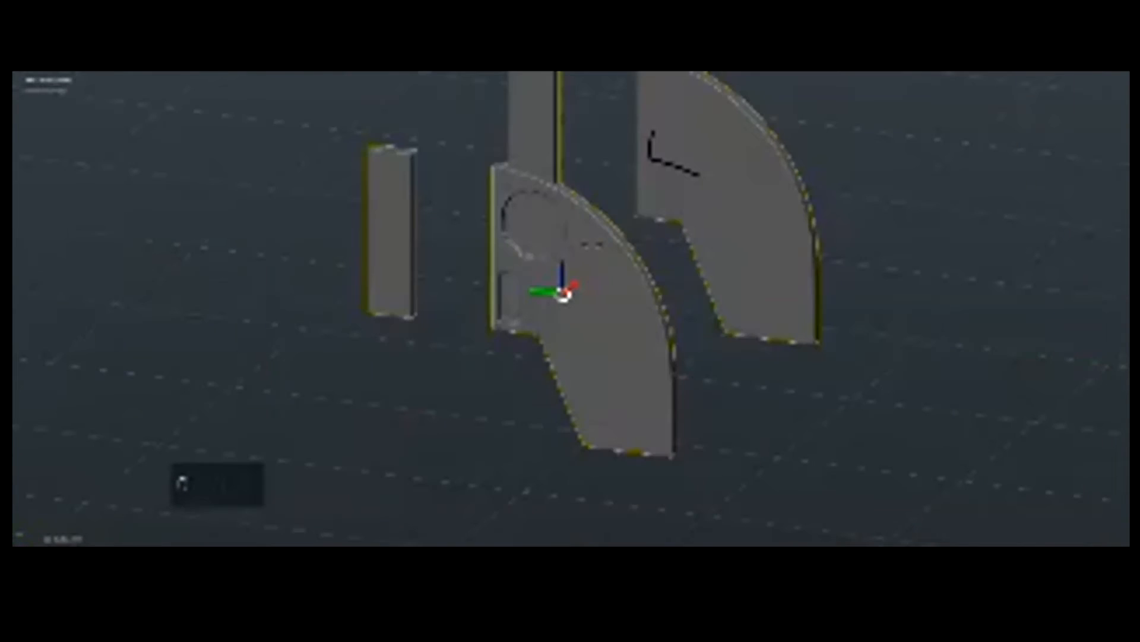
Step: Leave the isolated view and adjust the side panel's bevel width with Hard Ops
{"action": "middle_click_drag", "start_coordinate": [592, 244], "coordinate": [790, 351]}
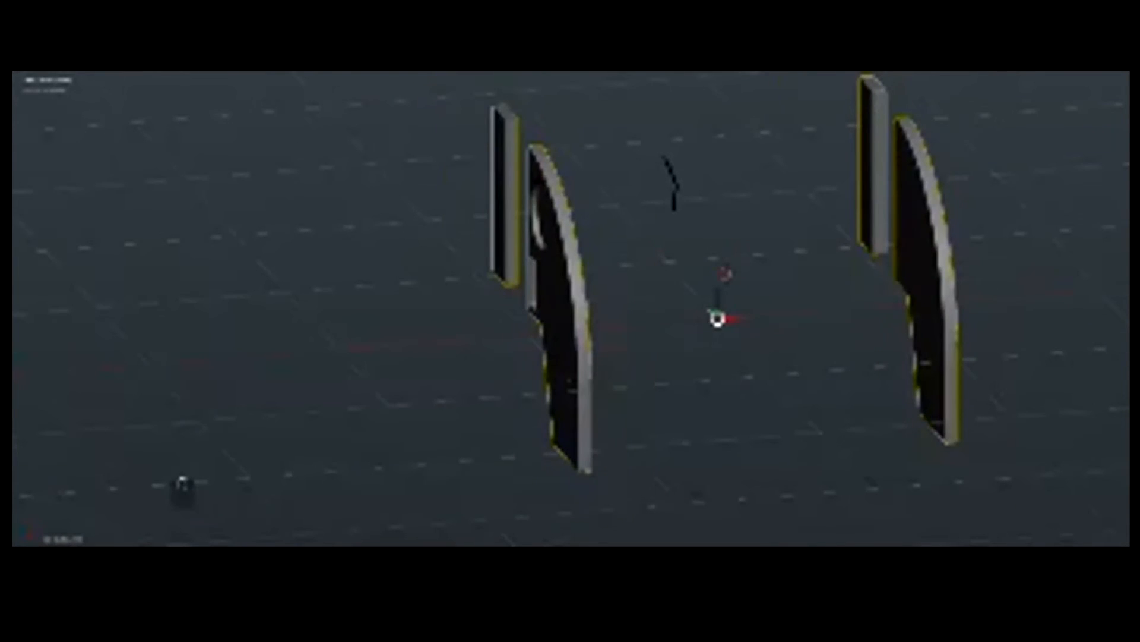
{"action": "key", "text": "KP_Divide"}
{"action": "key", "text": "Tab"}
{"action": "key", "text": "Tab"}
{"action": "key", "text": "q"}
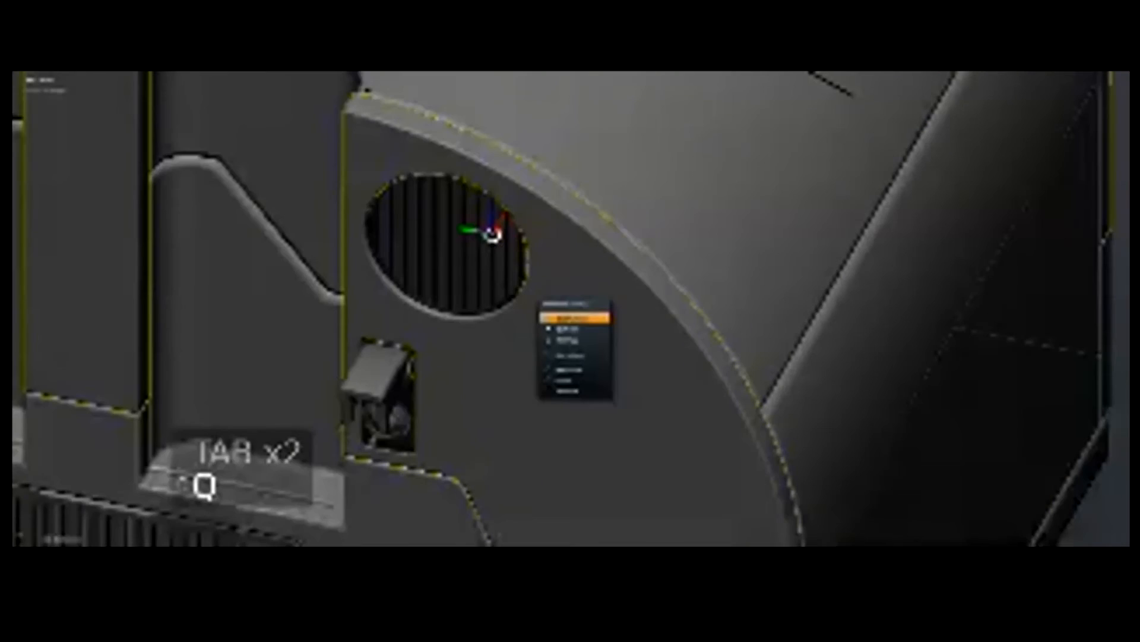
{"action": "left_click", "coordinate": [575, 318]}
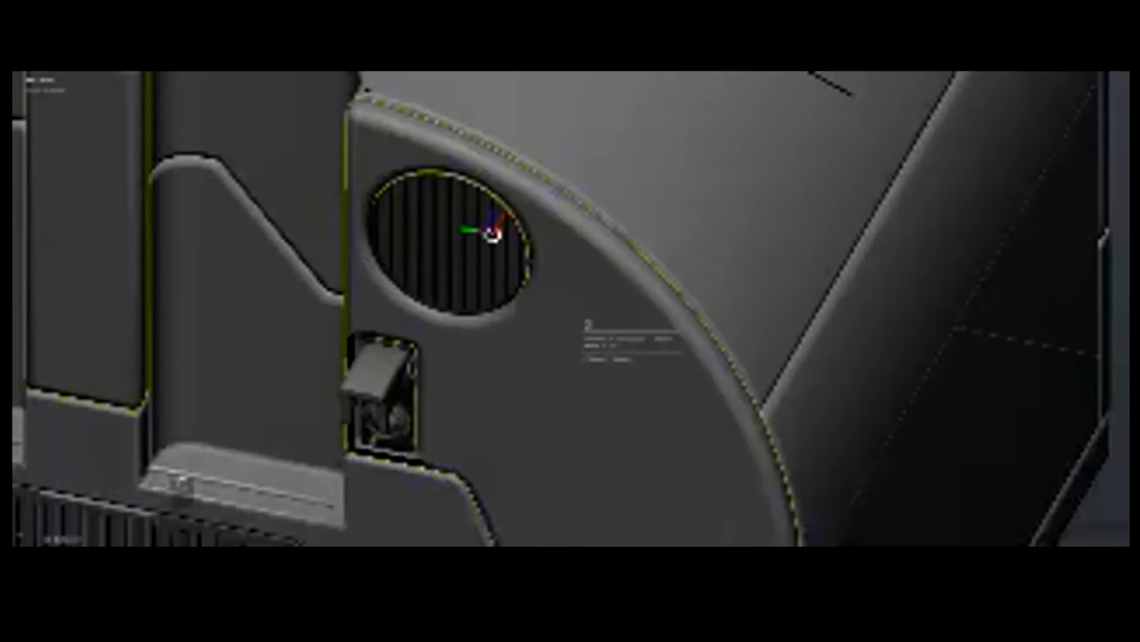
{"action": "left_click", "coordinate": [577, 324]}
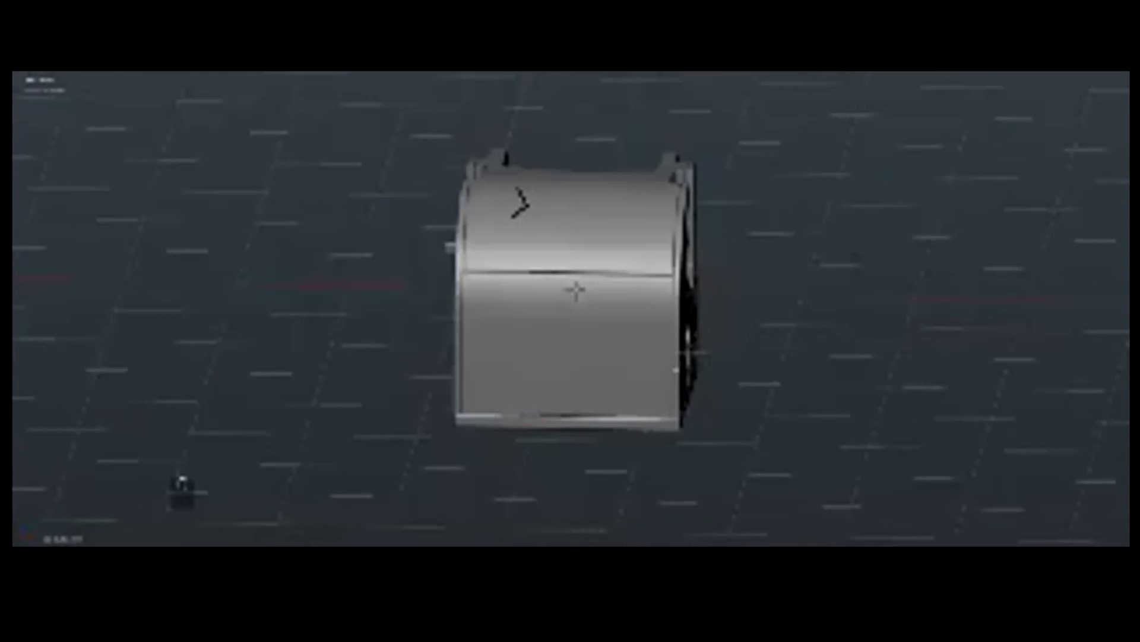
Step: Show the viewport's properties from the front view and open the last Hard Ops submenu for the main block
{"action": "key", "text": "KP_1"}
{"action": "key", "text": "n"}
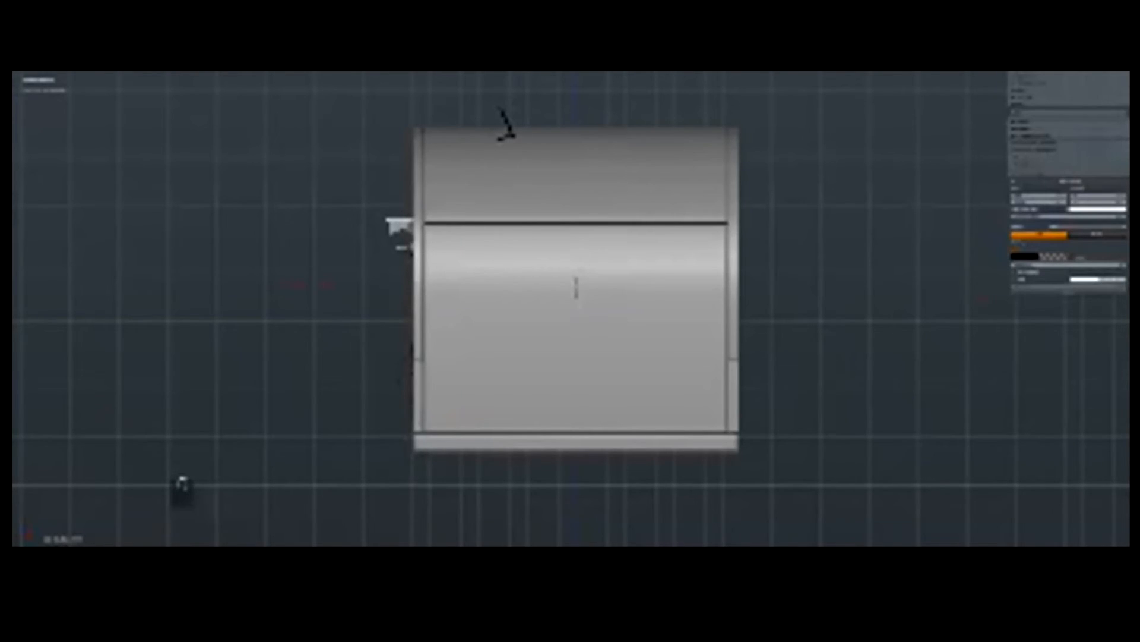
{"action": "left_click", "coordinate": [1108, 86]}
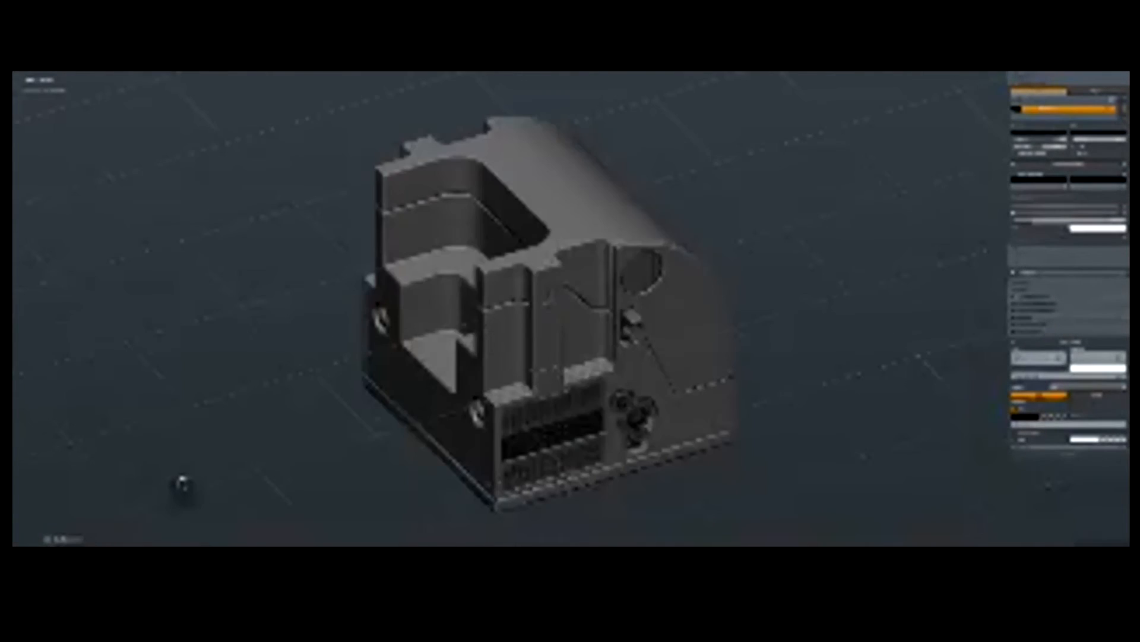
{"action": "key", "text": "q"}
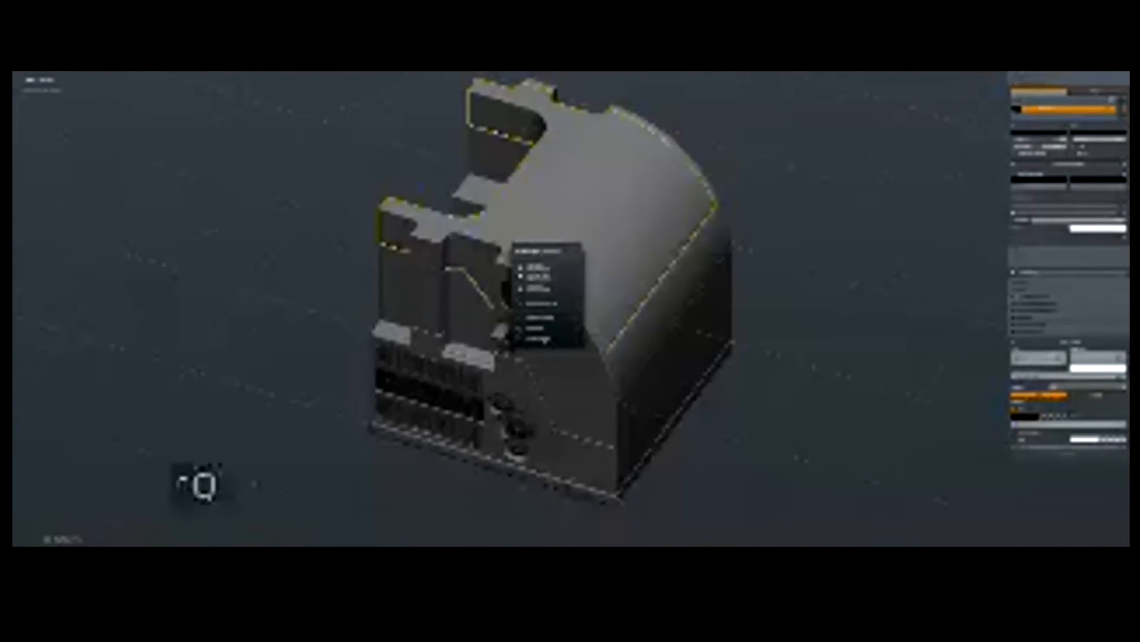
{"action": "mouse_move", "coordinate": [546, 339]}
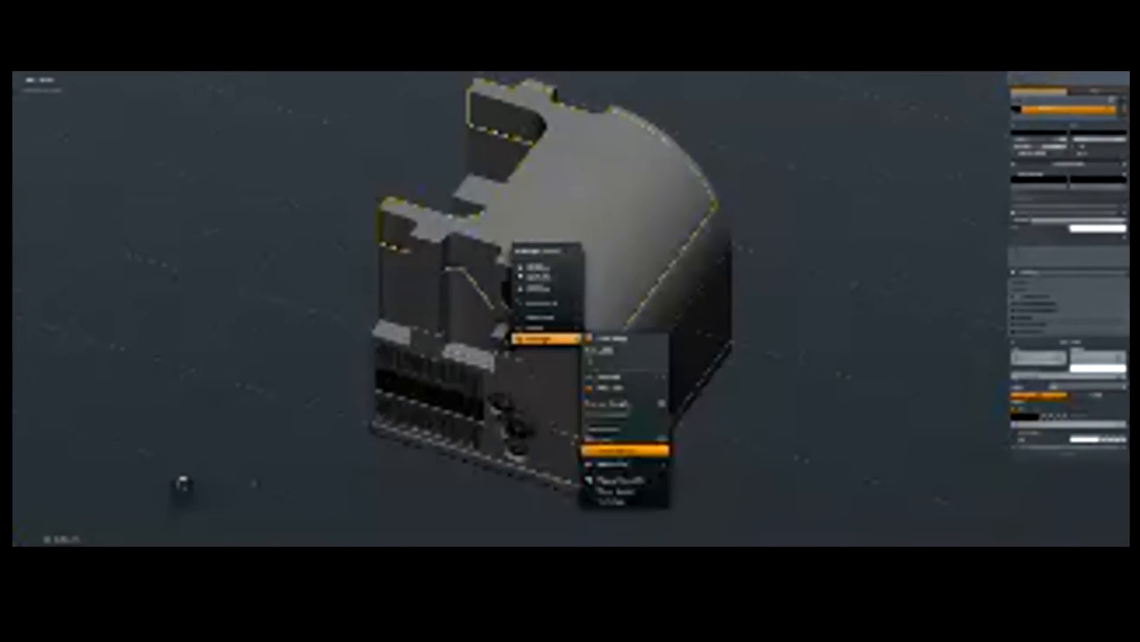
Step: Assign an existing material from the material list to the selected part of the housing
{"action": "mouse_move", "coordinate": [623, 464]}
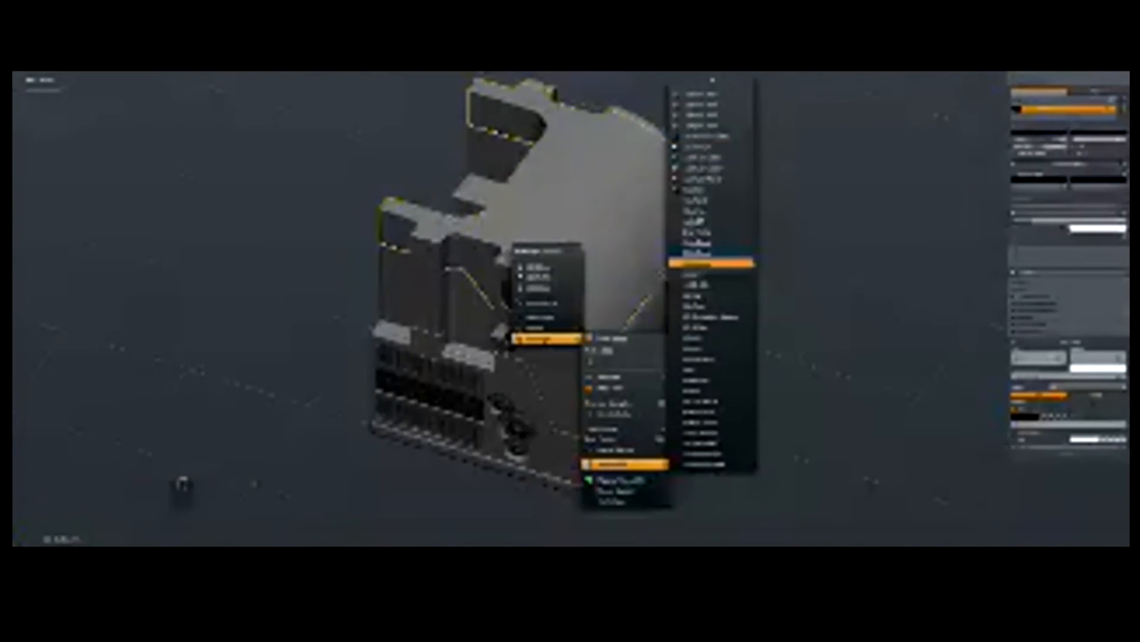
{"action": "left_click", "coordinate": [711, 188]}
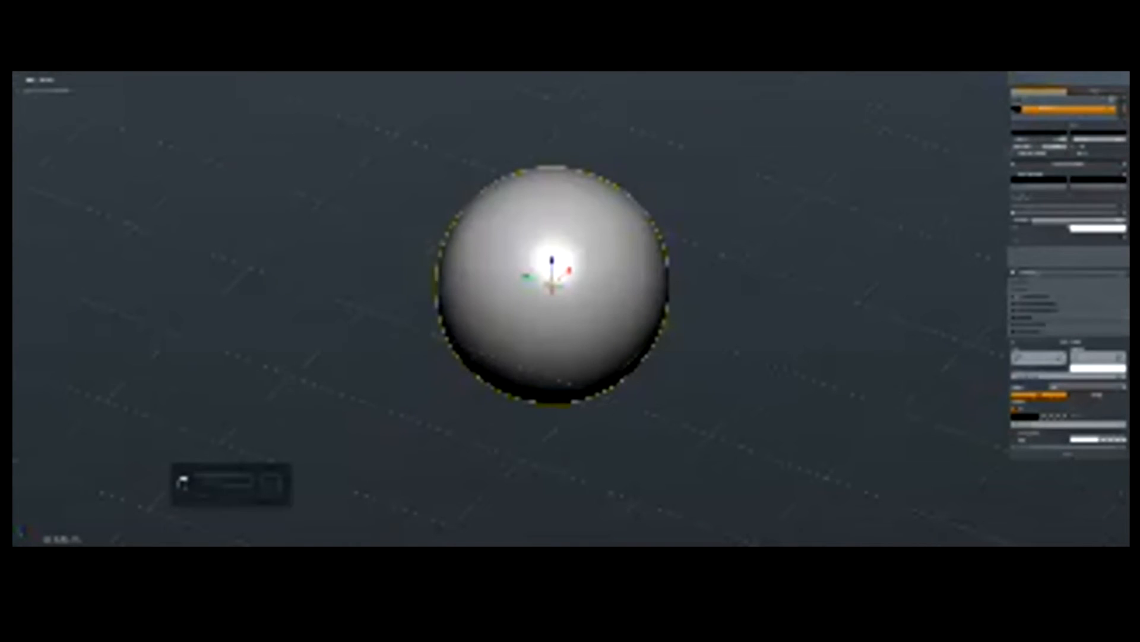
{"action": "mouse_move", "coordinate": [553, 285]}
{"action": "middle_mouse_down"}
{"action": "mouse_move", "coordinate": [597, 306]}
{"action": "mouse_move", "coordinate": [547, 291]}
{"action": "middle_mouse_up"}
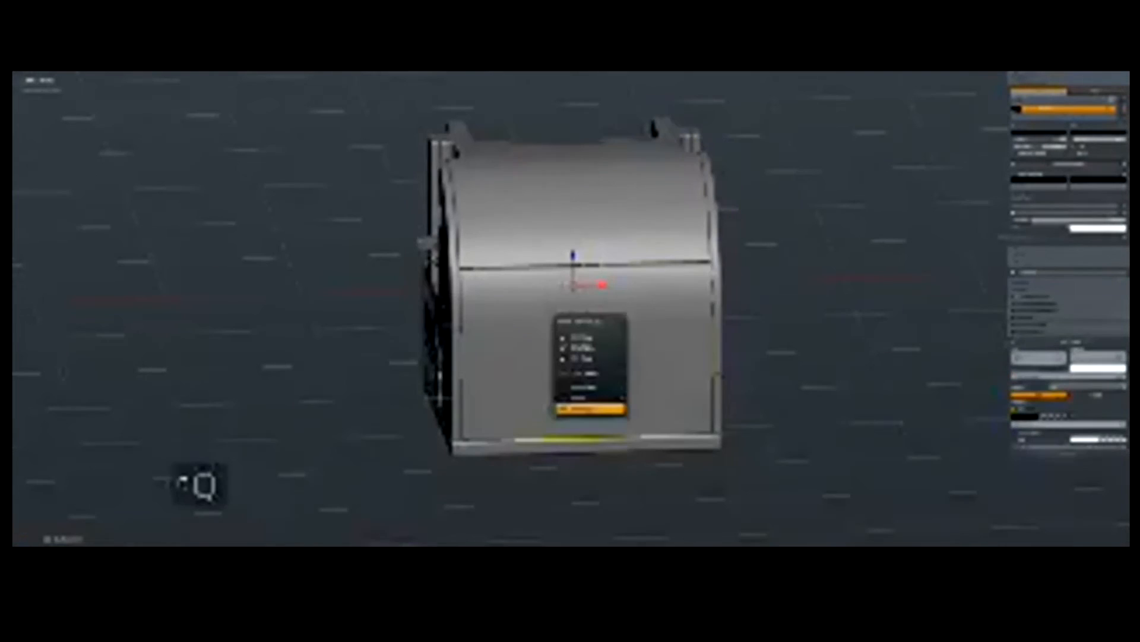
{"action": "mouse_move", "coordinate": [589, 409]}
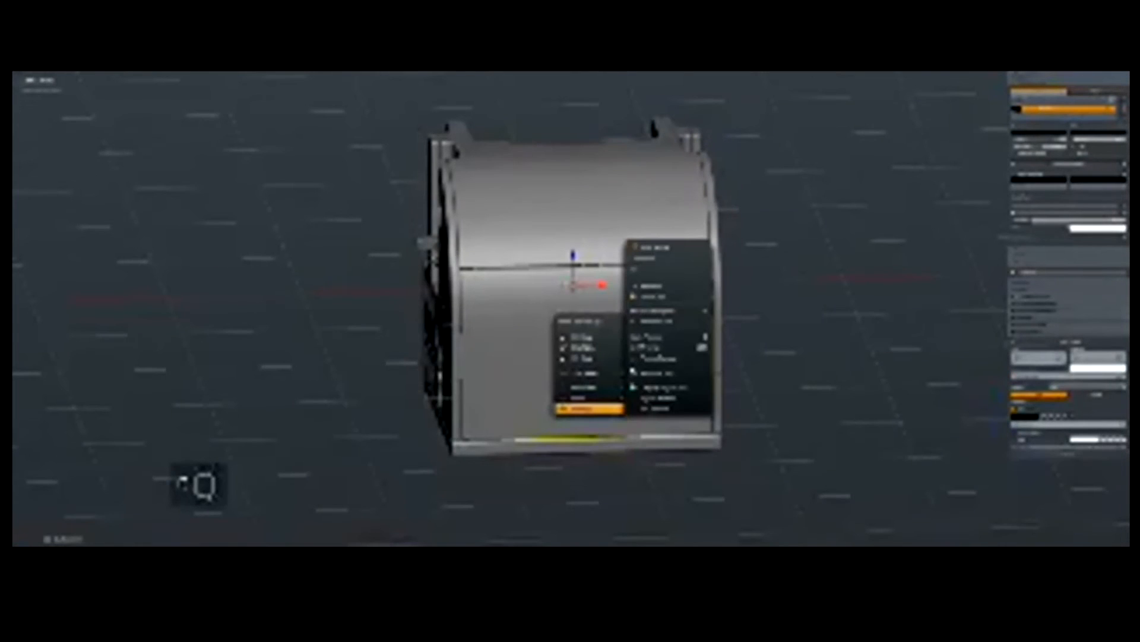
{"action": "mouse_move", "coordinate": [669, 373]}
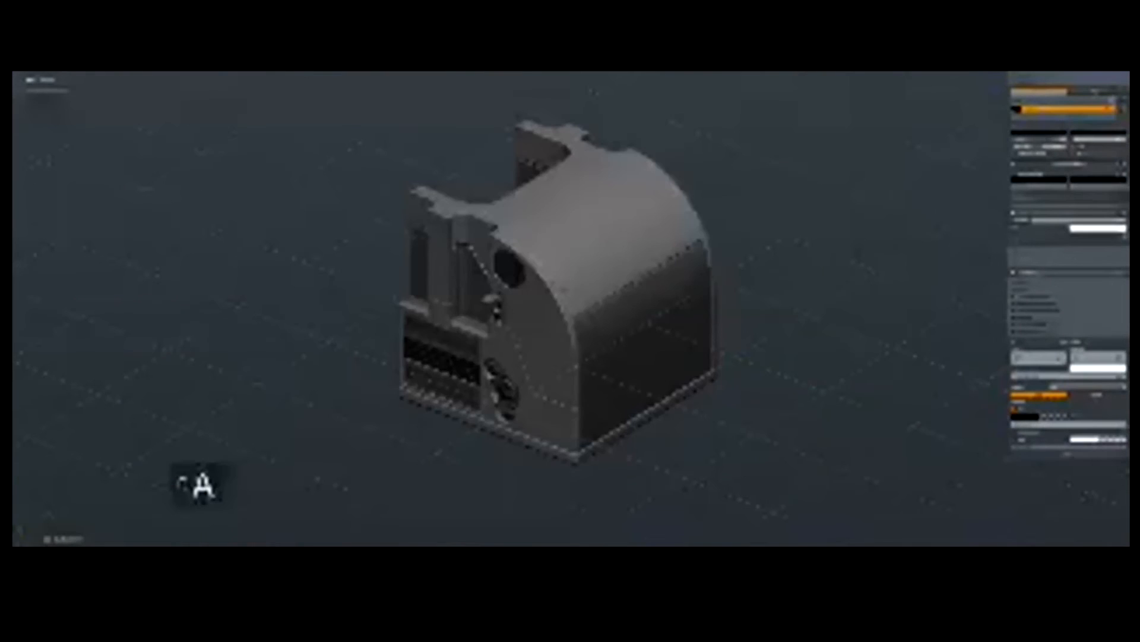
Step: Try a new red material on the housing's lower side panel, checking it in and out of mesh editing
{"action": "middle_click_drag", "start_coordinate": [527, 294], "coordinate": [554, 291]}
{"action": "key", "text": "q"}
{"action": "mouse_move", "coordinate": [509, 349]}
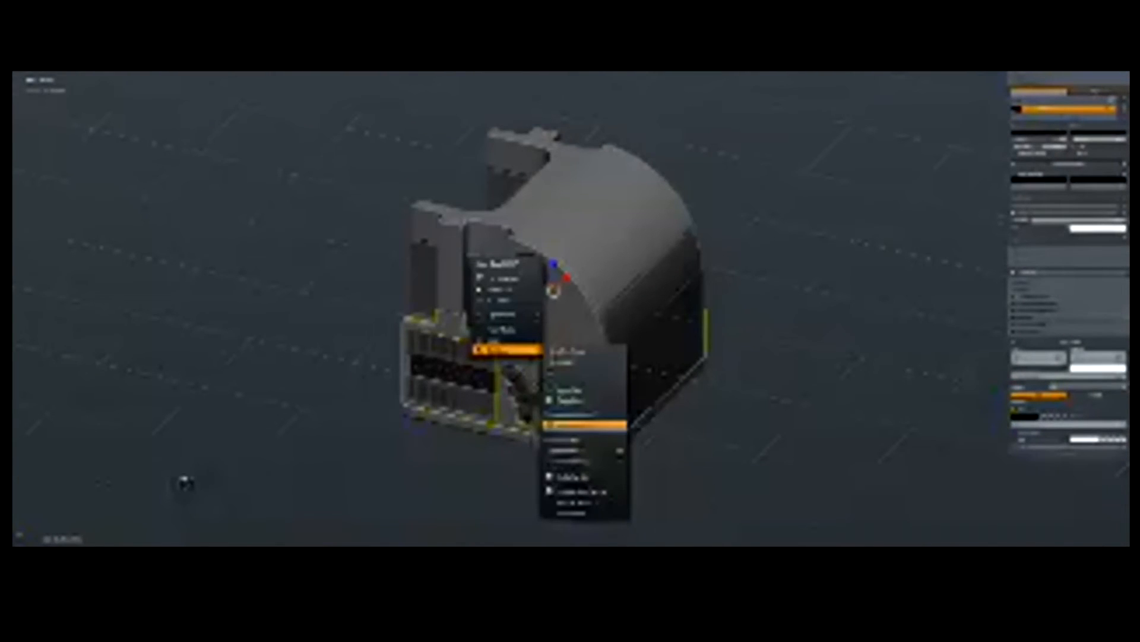
{"action": "left_click", "coordinate": [582, 491]}
{"action": "key", "text": "ctrl+z"}
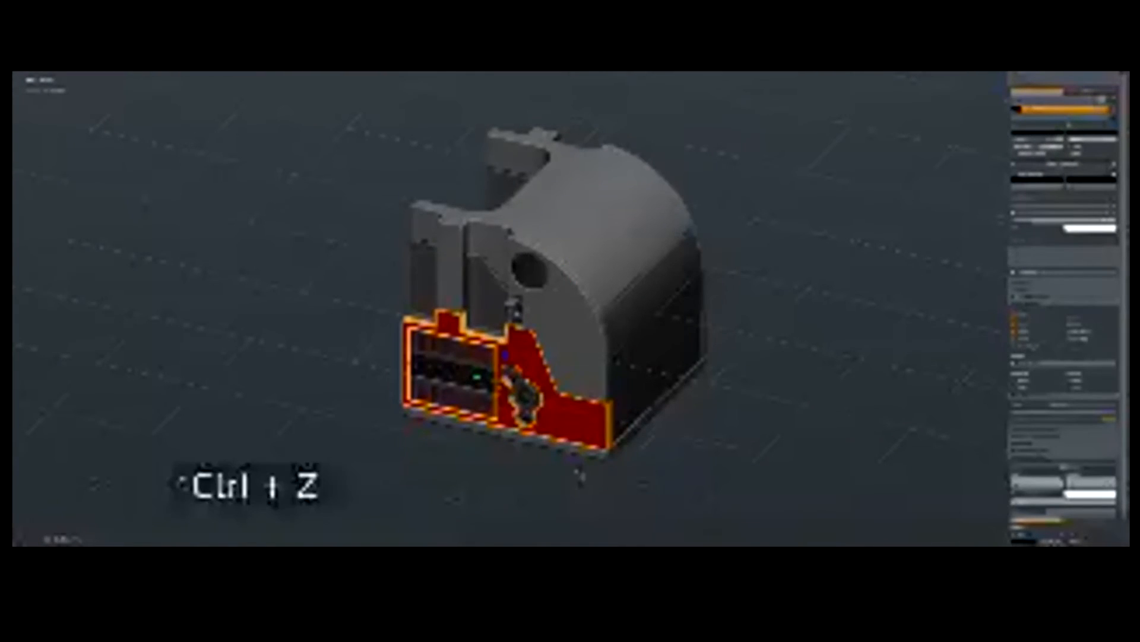
{"action": "scroll", "coordinate": [581, 475], "scroll_direction": "up", "scroll_amount": 3}
{"action": "key", "text": "Tab"}
{"action": "scroll", "coordinate": [184, 481], "scroll_direction": "up", "scroll_amount": 2}
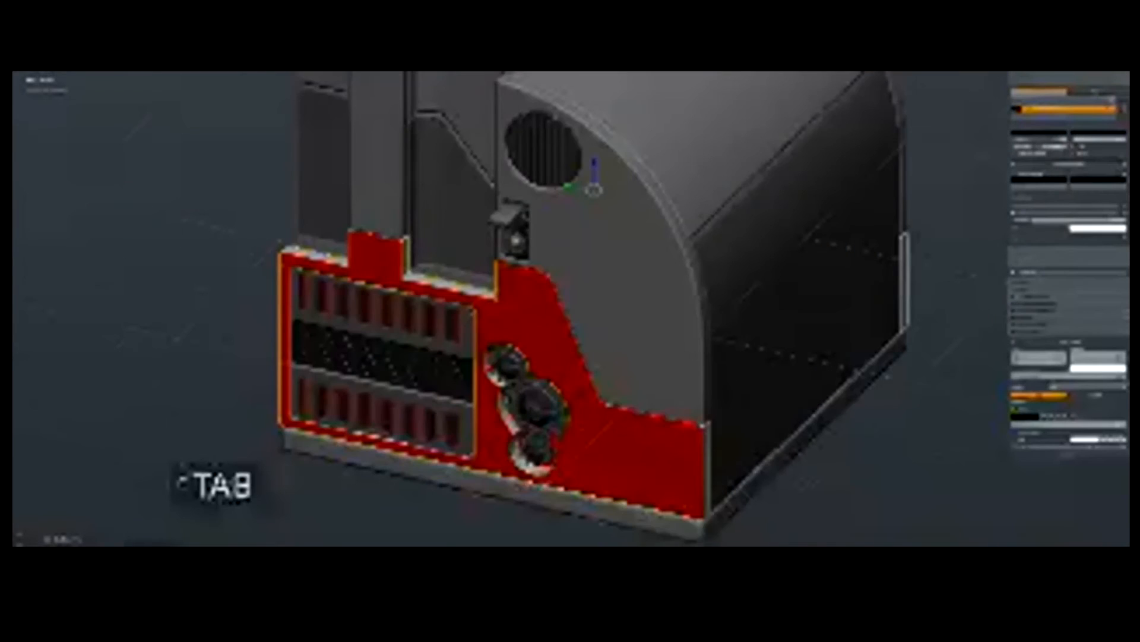
Step: Replace the red material on the lower side panel with an existing grey one from the material list
{"action": "key", "text": "q"}
{"action": "key", "text": "q"}
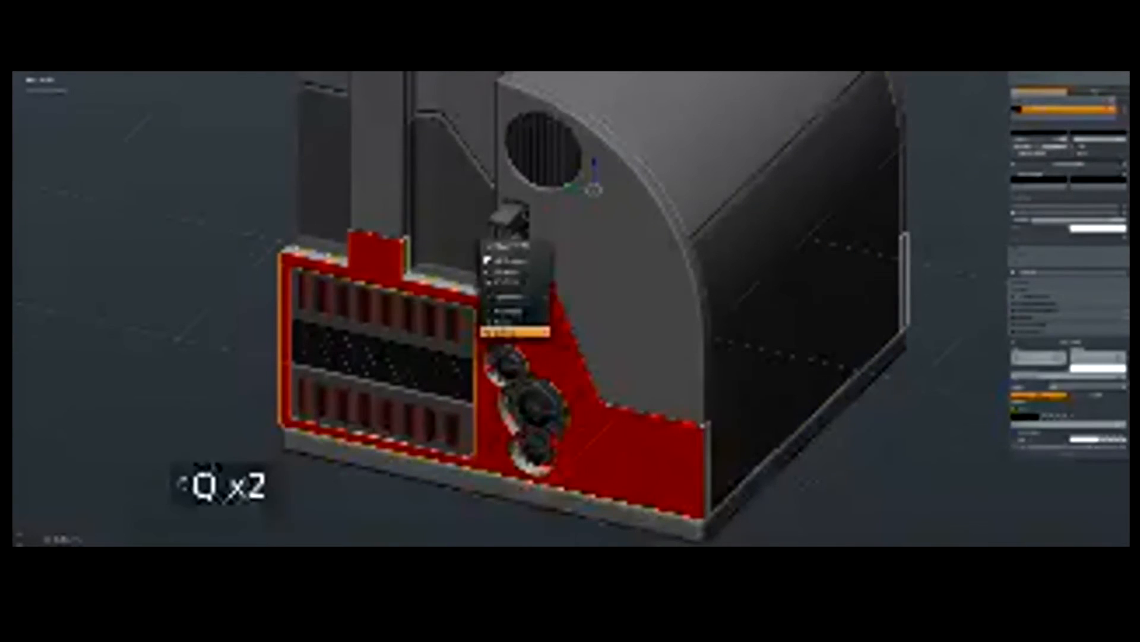
{"action": "mouse_move", "coordinate": [516, 332]}
{"action": "mouse_move", "coordinate": [591, 458]}
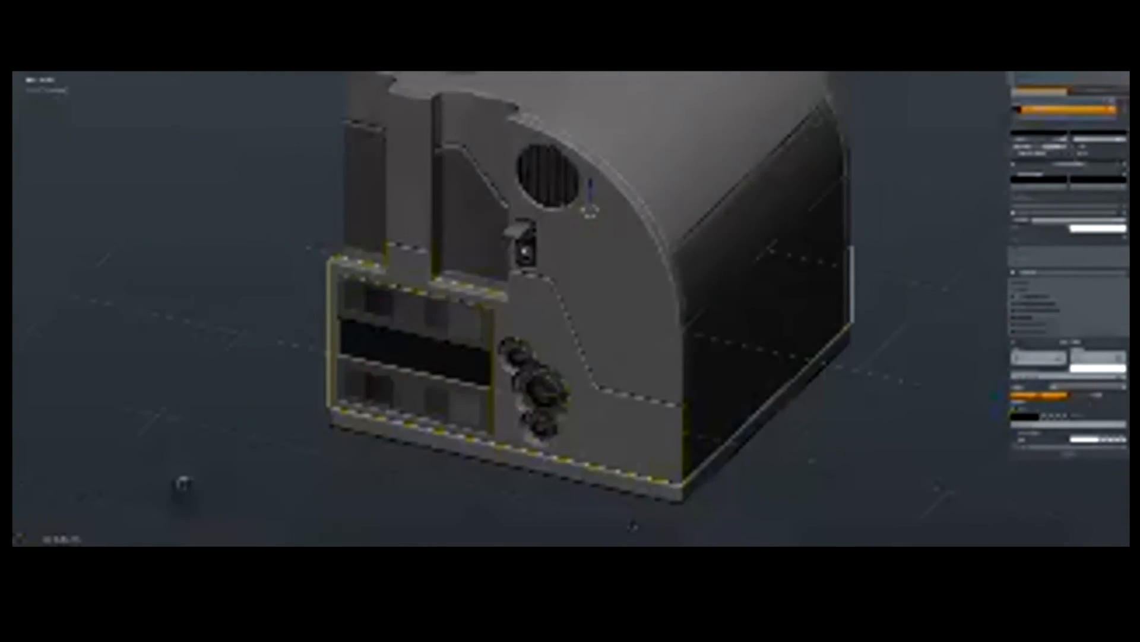
{"action": "key", "text": "a"}
{"action": "key", "text": "a"}
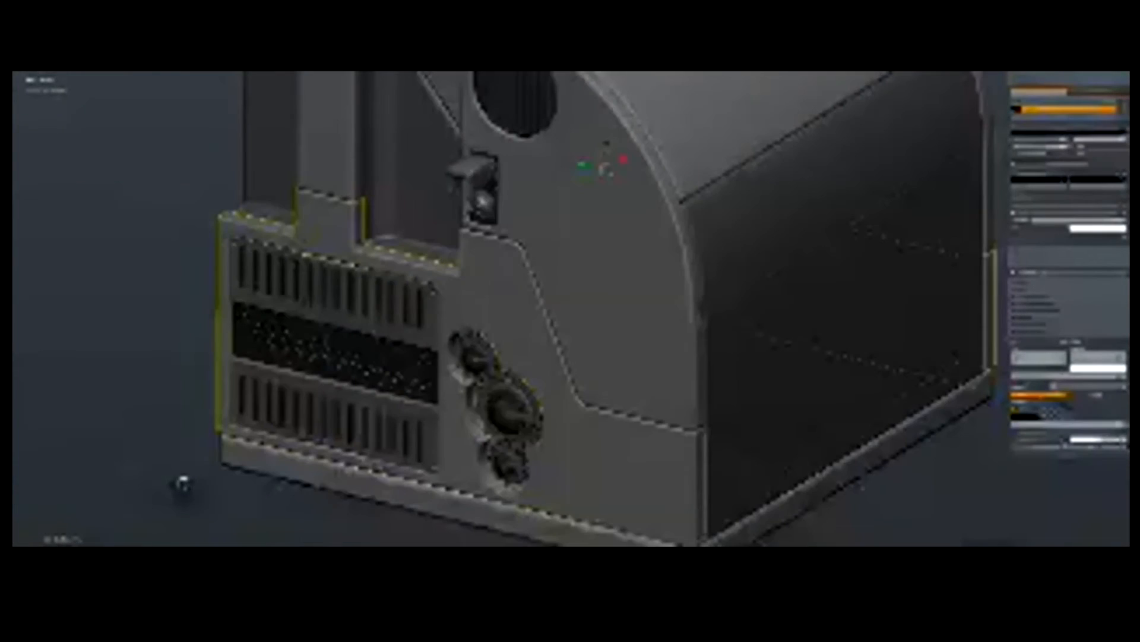
Step: Add another new red material to the lower side panel and leave mesh editing
{"action": "key", "text": "q"}
{"action": "mouse_move", "coordinate": [432, 297]}
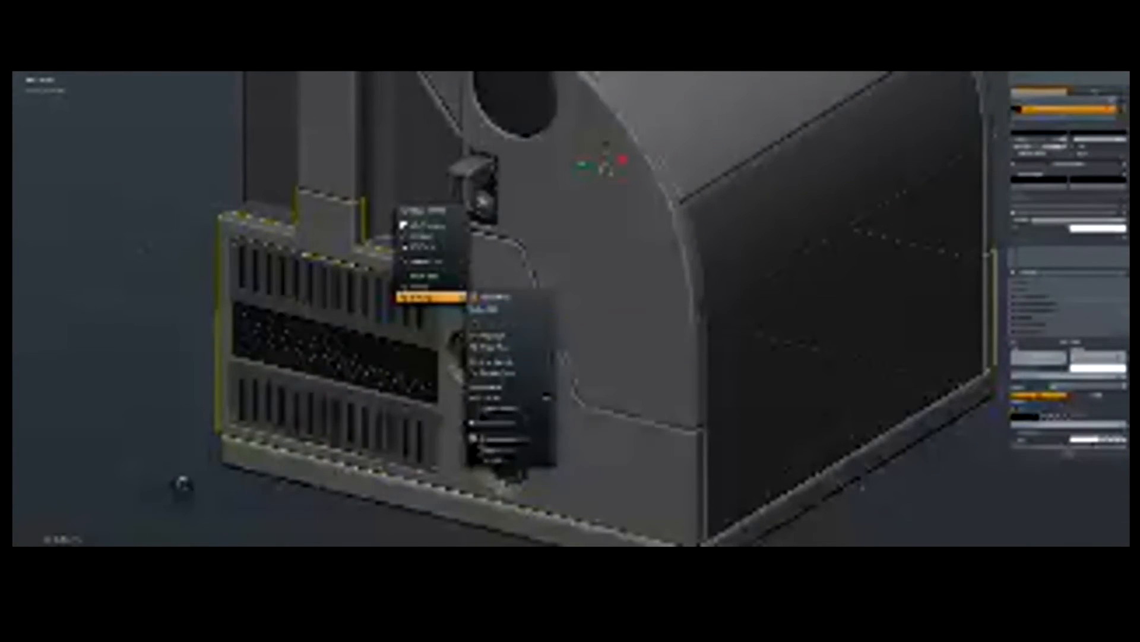
{"action": "left_click", "coordinate": [508, 437]}
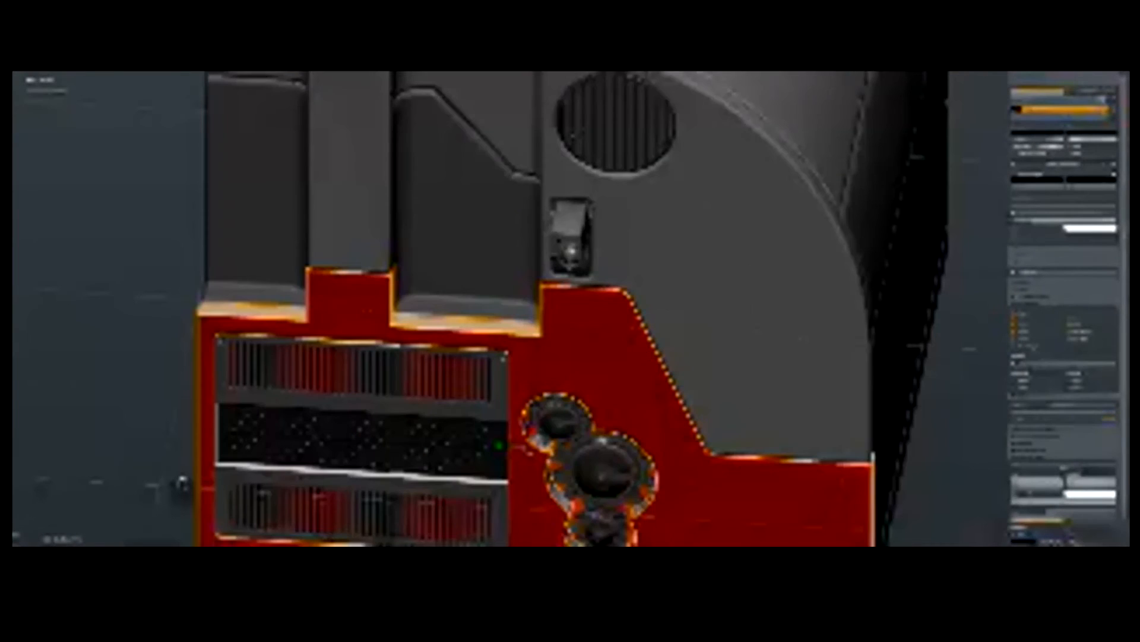
{"action": "key", "text": "Tab"}
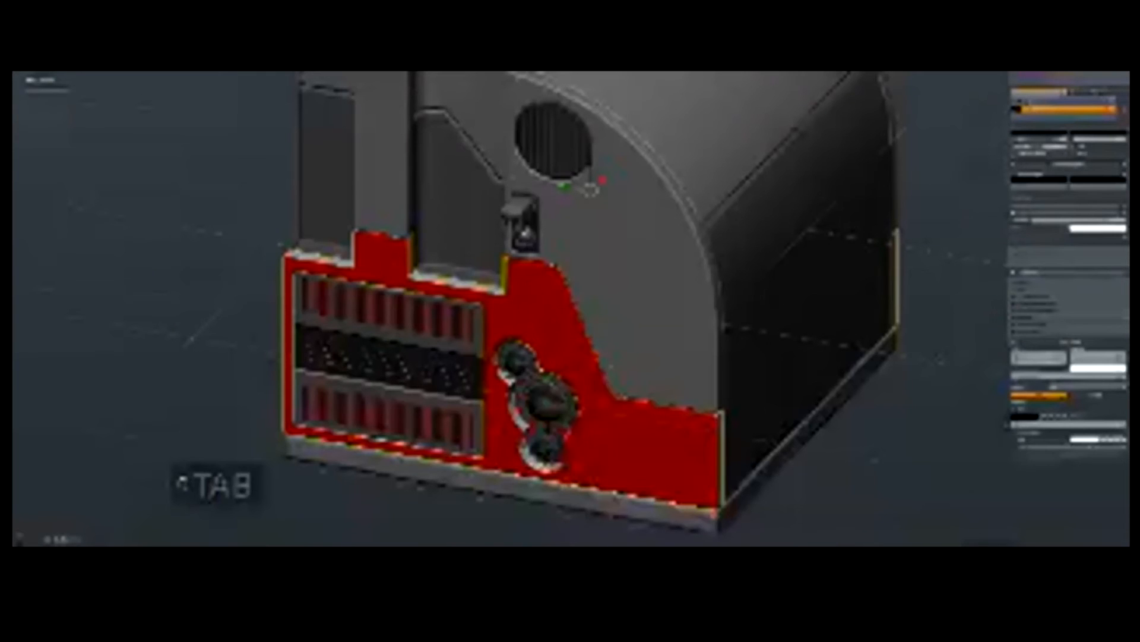
Step: Give the red lower side panel an existing grey material from the material list and deselect everything
{"action": "right_click", "coordinate": [524, 235]}
{"action": "mouse_move", "coordinate": [633, 461]}
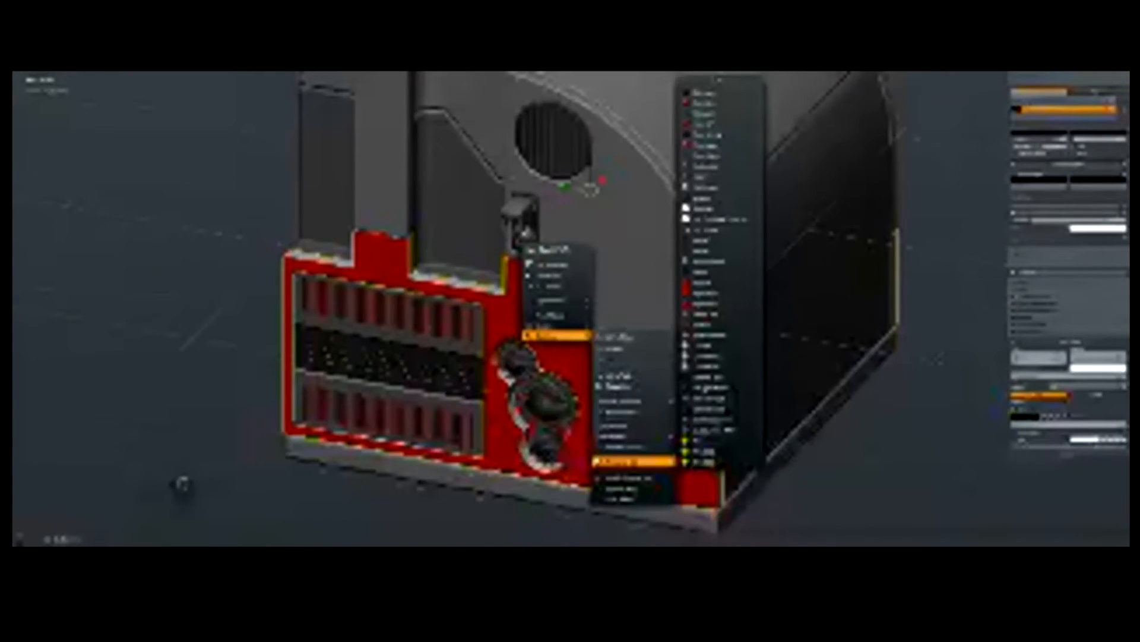
{"action": "key", "text": "a"}
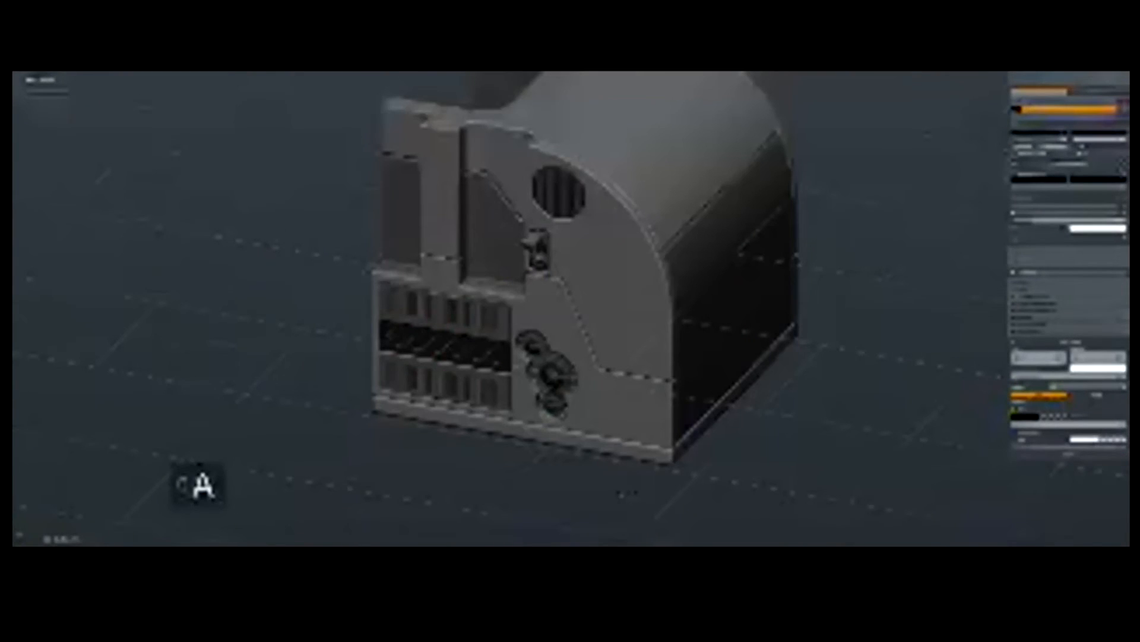
{"action": "middle_click_drag", "start_coordinate": [626, 494], "coordinate": [588, 468]}
{"action": "scroll", "coordinate": [589, 468], "scroll_direction": "up", "scroll_amount": 1}
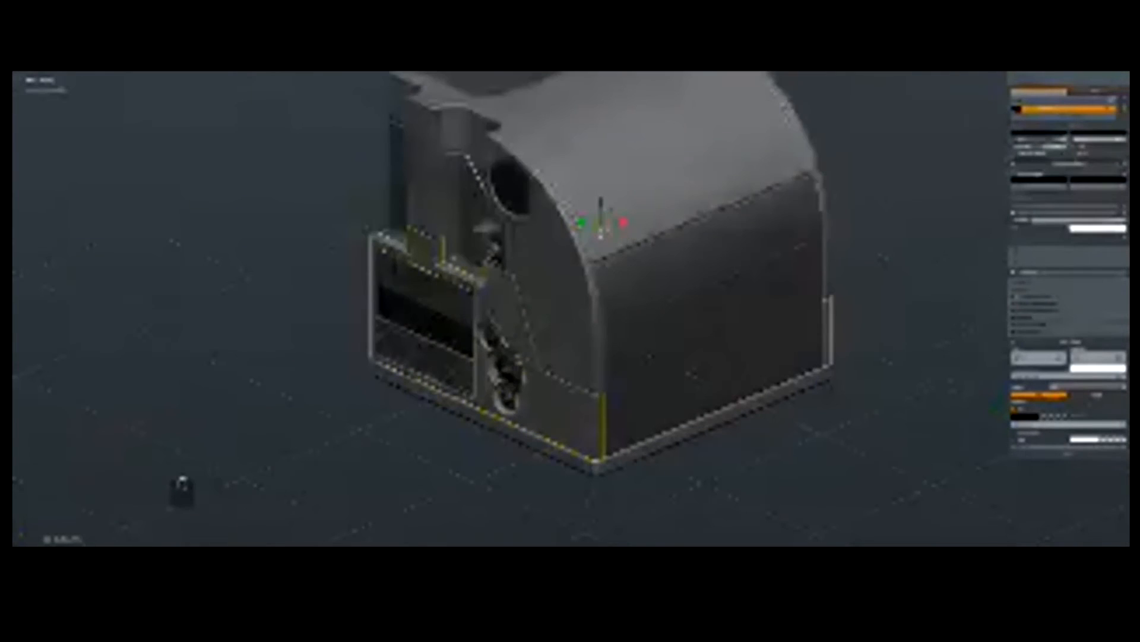
{"action": "key", "text": "q"}
{"action": "key", "text": "q"}
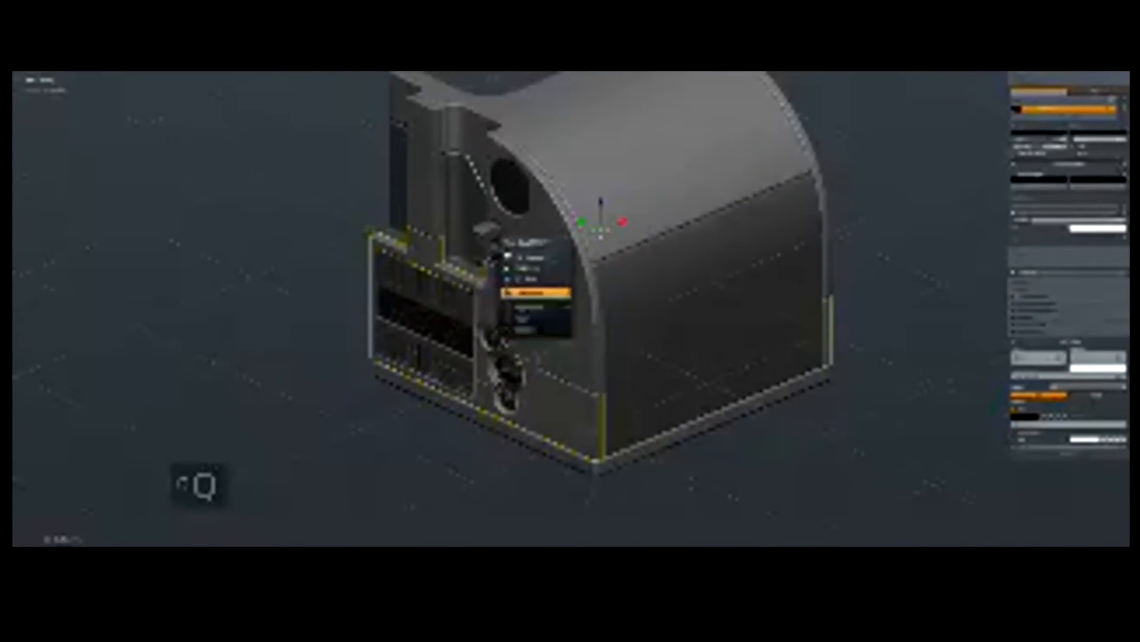
{"action": "mouse_move", "coordinate": [535, 307]}
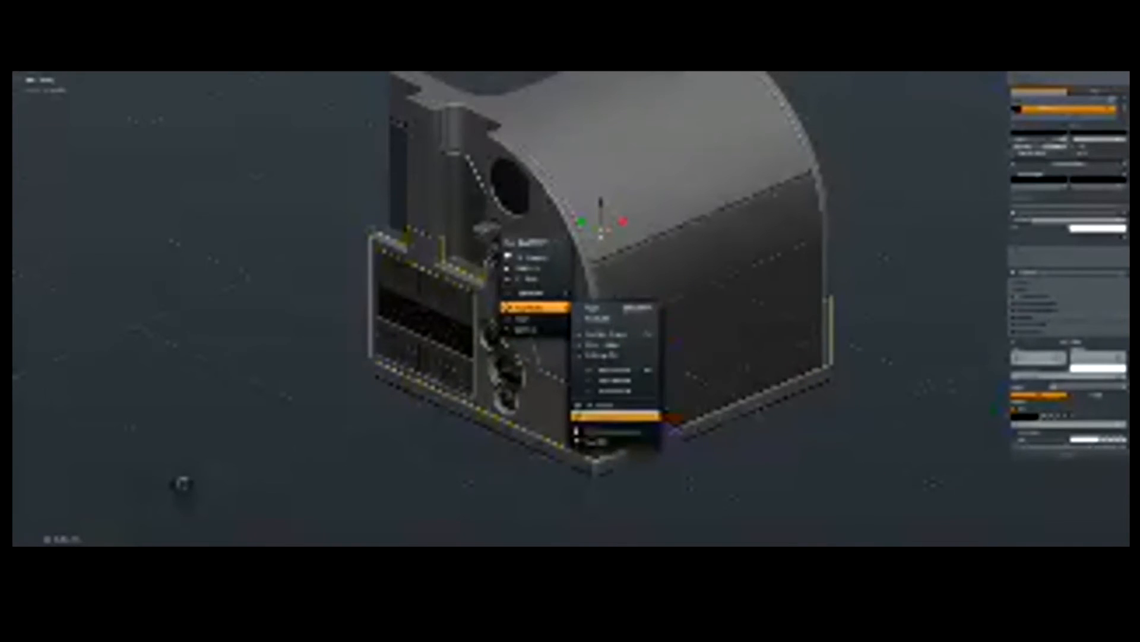
{"action": "left_click", "coordinate": [614, 355]}
{"action": "middle_click_drag", "start_coordinate": [588, 497], "coordinate": [561, 356]}
{"action": "key", "text": "a"}
Step: Select the base plate under the housing and assign it a different material
{"action": "right_click", "coordinate": [527, 496]}
{"action": "scroll", "coordinate": [562, 356], "scroll_direction": "up", "scroll_amount": 3}
{"action": "key", "text": "q"}
{"action": "mouse_move", "coordinate": [561, 356]}
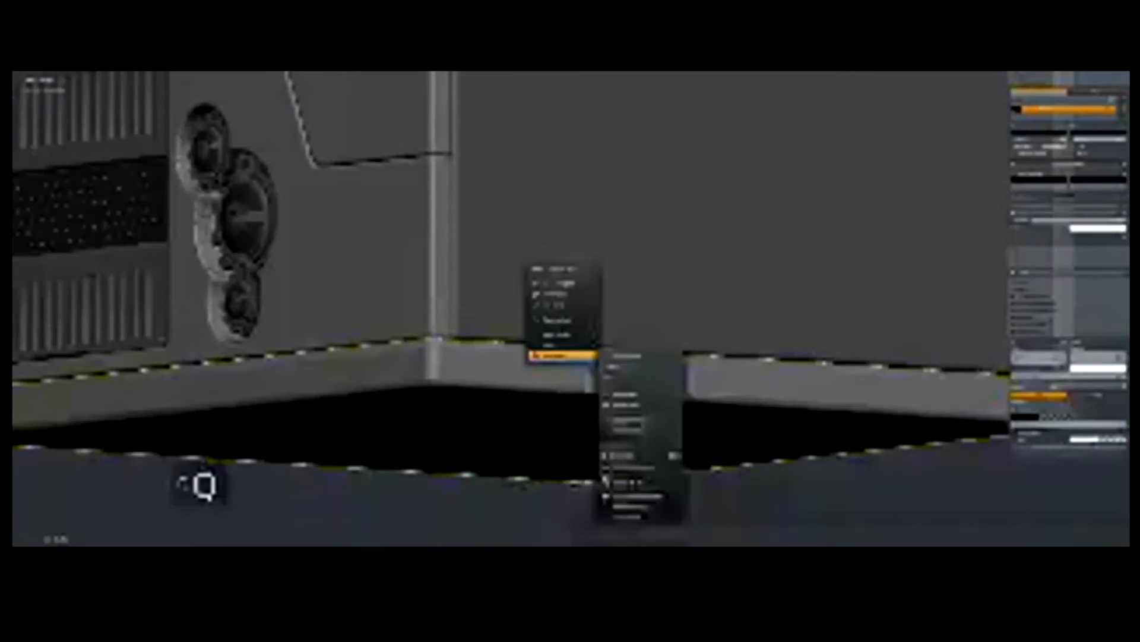
{"action": "left_click", "coordinate": [617, 357]}
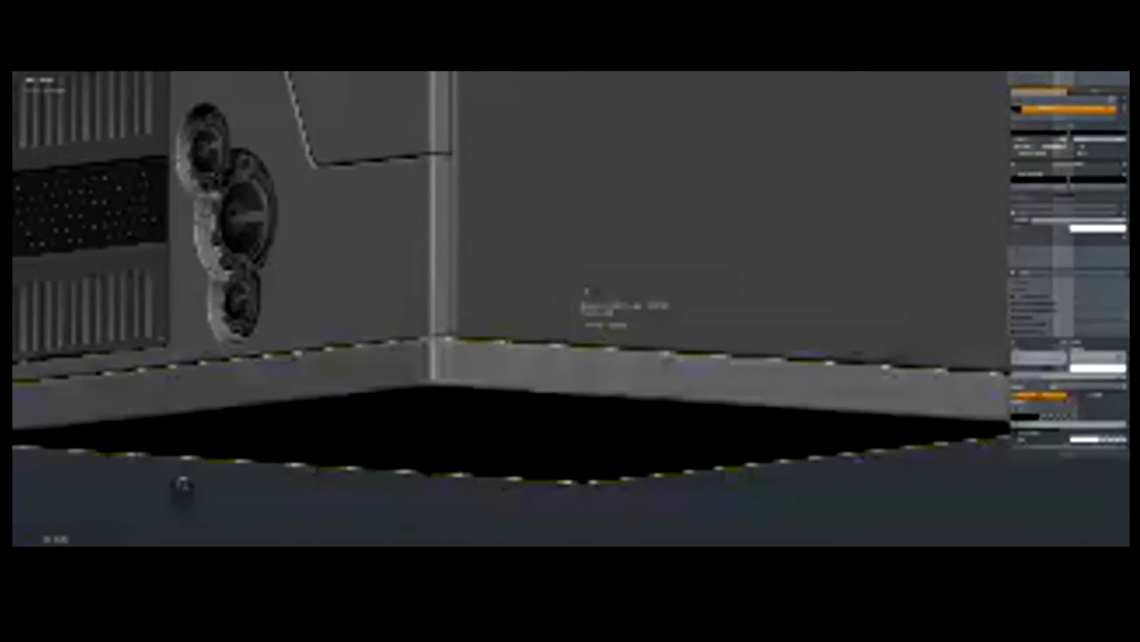
{"action": "left_click", "coordinate": [585, 332]}
{"action": "key", "text": "a"}
{"action": "scroll", "coordinate": [516, 441], "scroll_direction": "down", "scroll_amount": 4}
{"action": "middle_click_drag", "start_coordinate": [516, 441], "coordinate": [502, 524]}
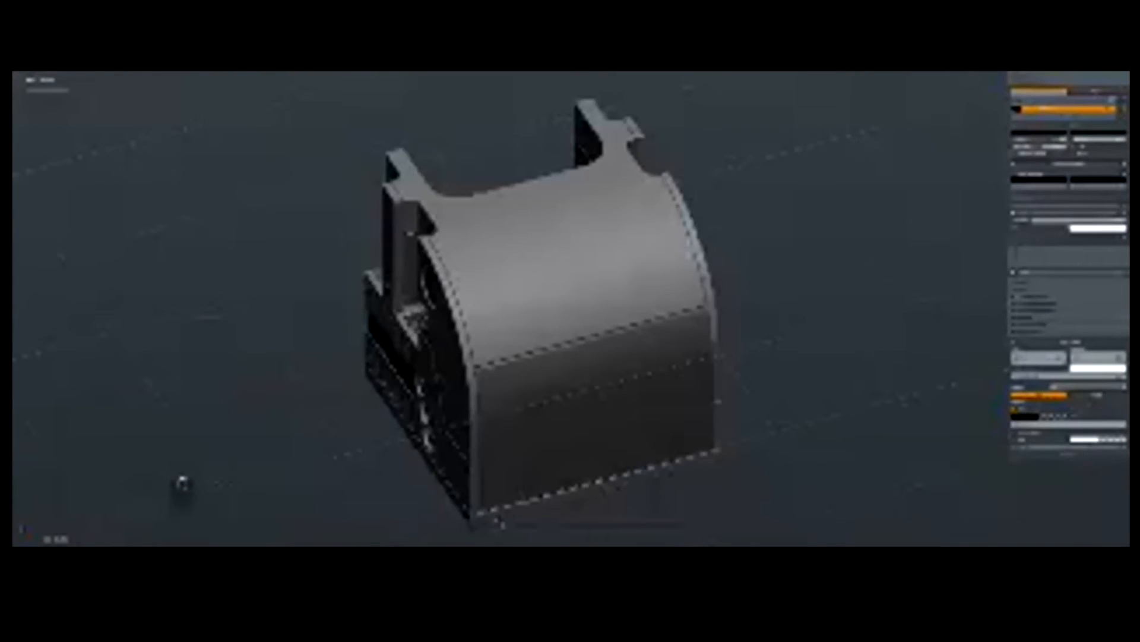
Step: Add a mesh plane in front view, rotate it 90 degrees and clear its location to the origin
{"action": "key", "text": "a"}
{"action": "key", "text": "KP_1"}
{"action": "key", "text": "shift+a"}
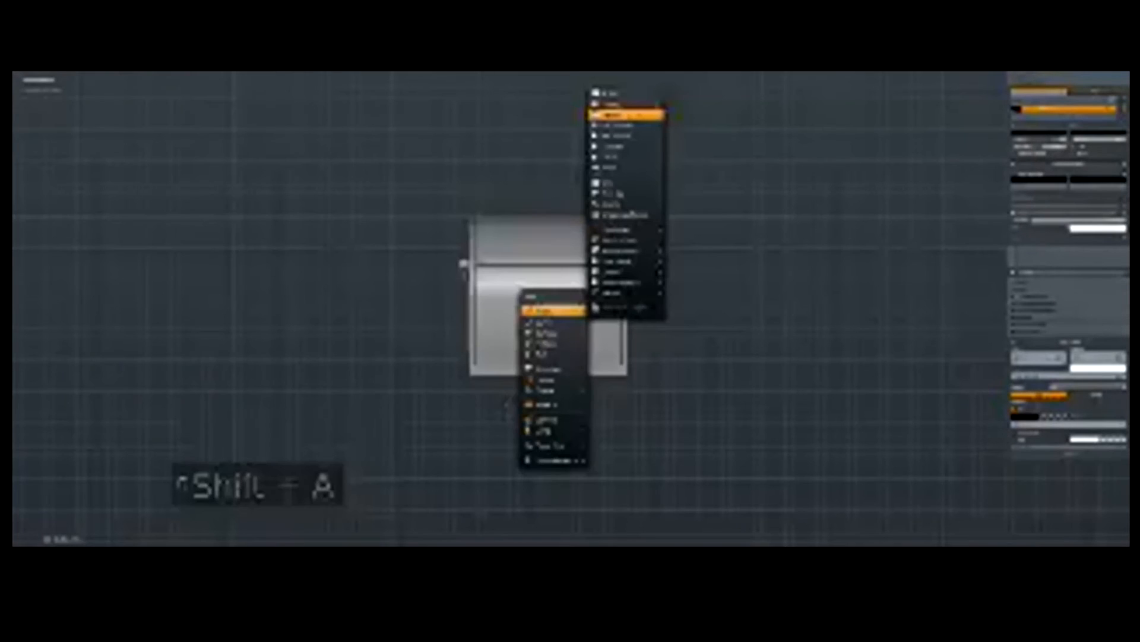
{"action": "left_click", "coordinate": [626, 115]}
{"action": "type", "text": "r90"}
{"action": "key", "text": "Return"}
{"action": "key", "text": "alt+g"}
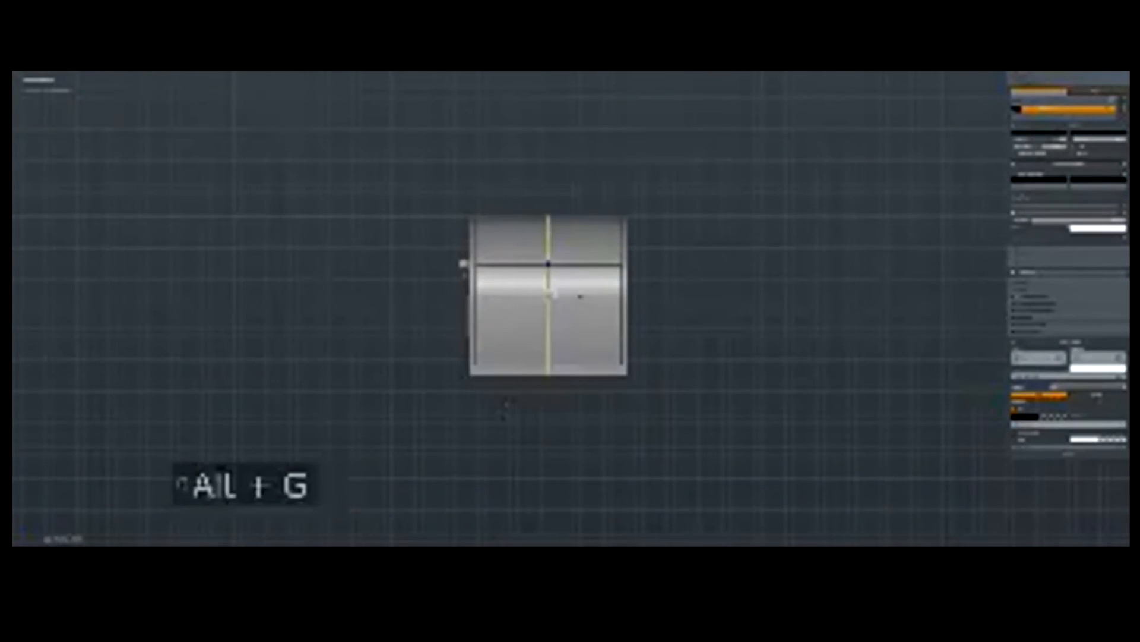
Step: Enlarge the upright plane well beyond the housing and slice the curved top shell in two with it
{"action": "key", "text": "KP_0"}
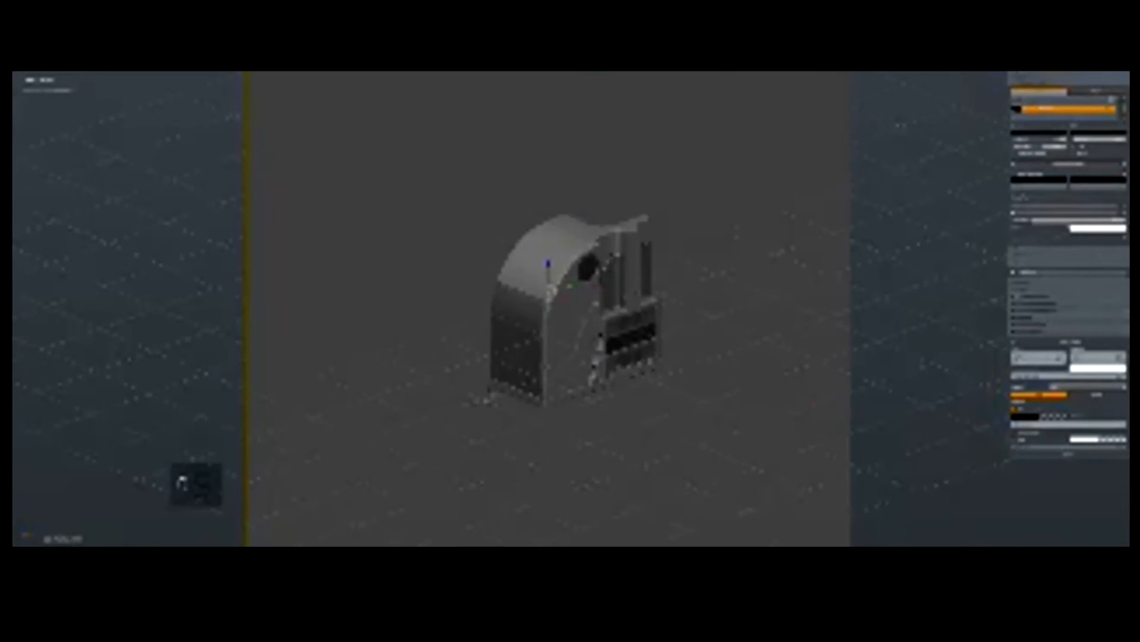
{"action": "middle_click_drag", "start_coordinate": [570, 309], "coordinate": [583, 334]}
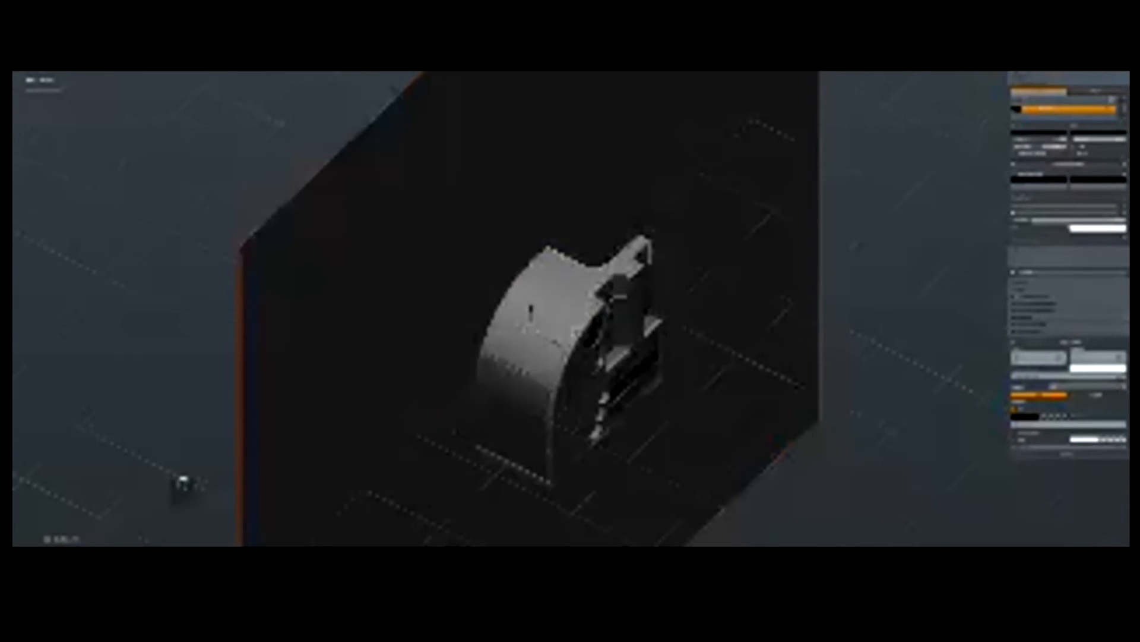
{"action": "key", "text": "q"}
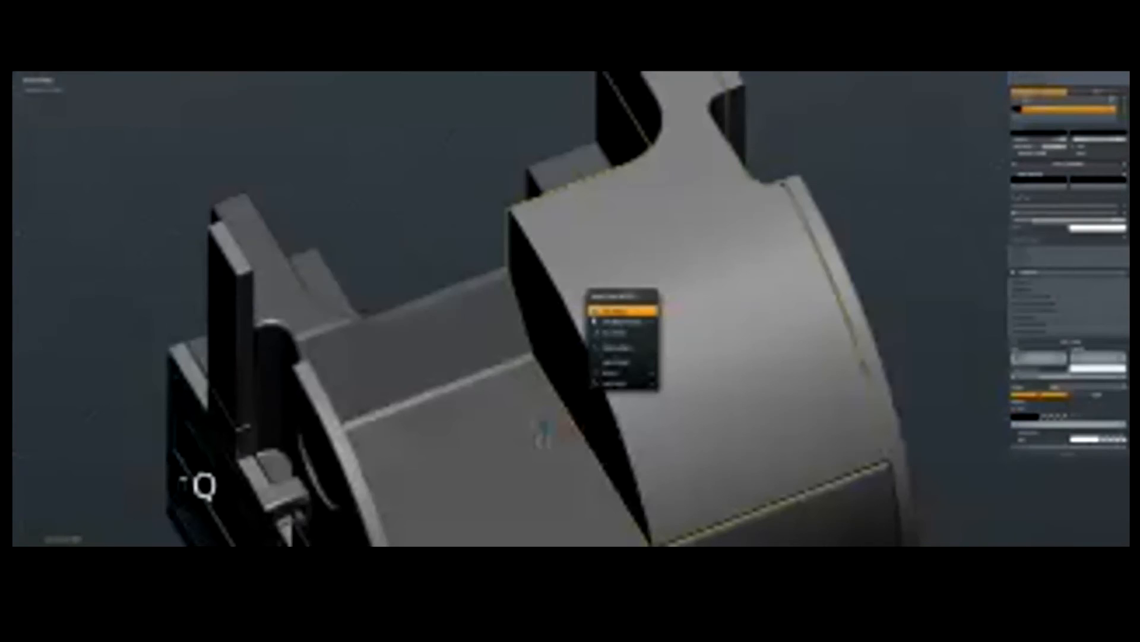
{"action": "left_click", "coordinate": [623, 321]}
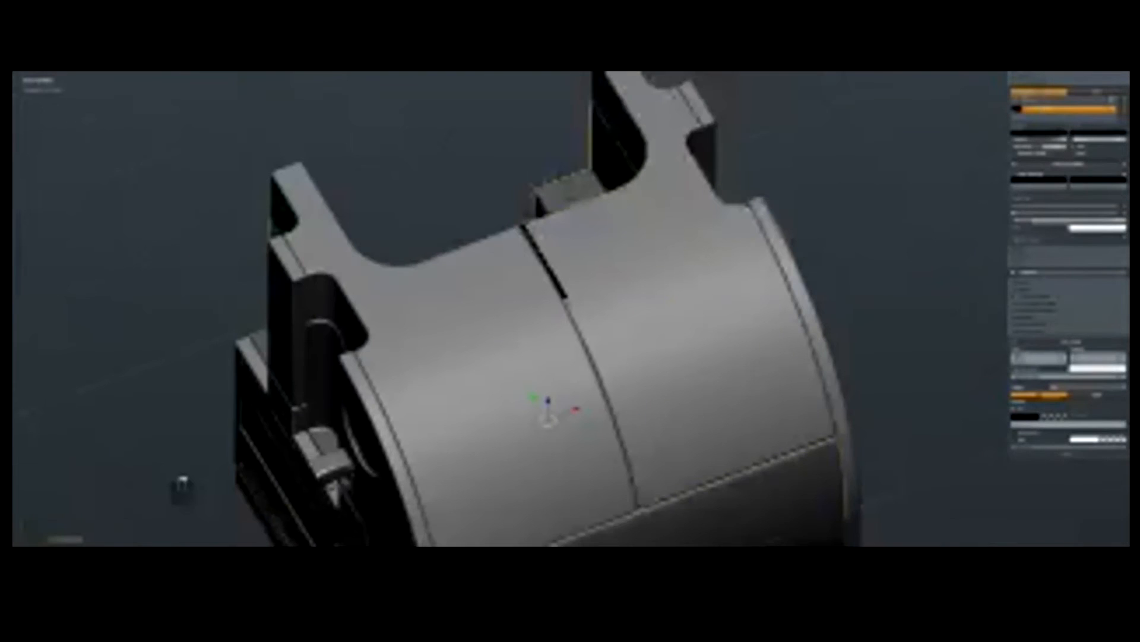
Step: Test-delete one half of the sliced shell, undo that, and delete the cutting plane
{"action": "key", "text": "x"}
{"action": "key", "text": "ctrl+z"}
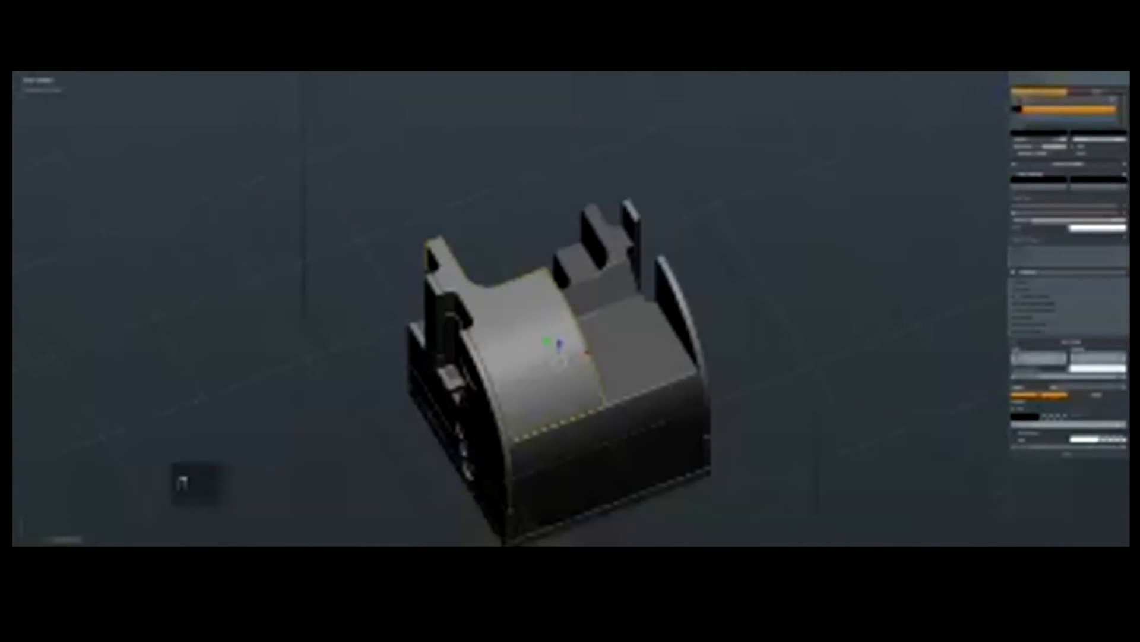
{"action": "key", "text": "a"}
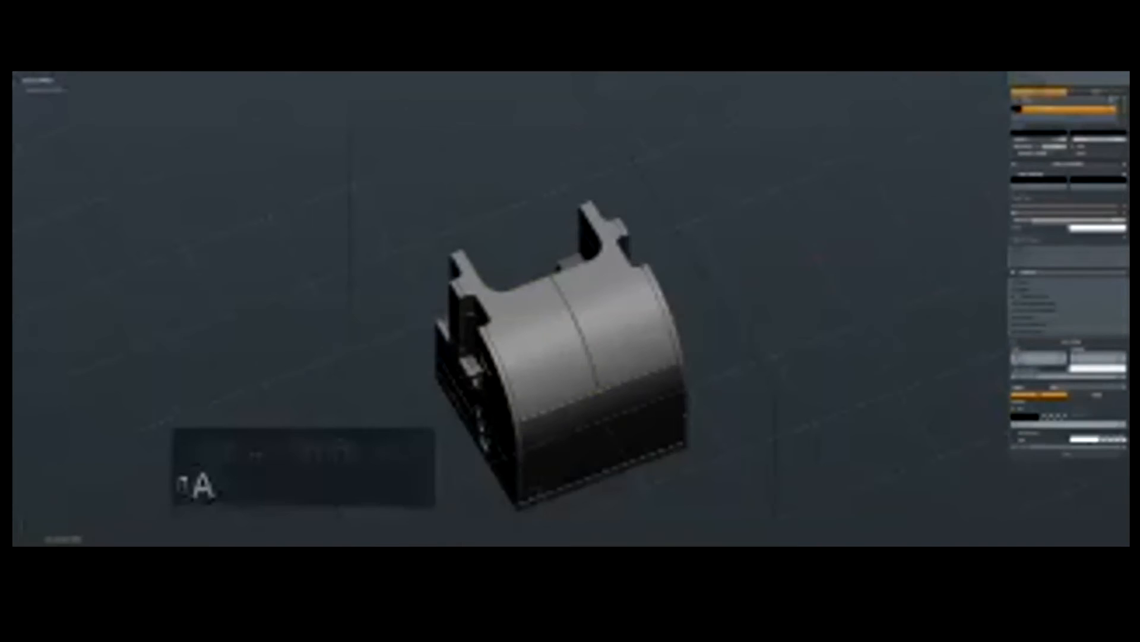
{"action": "key", "text": "x"}
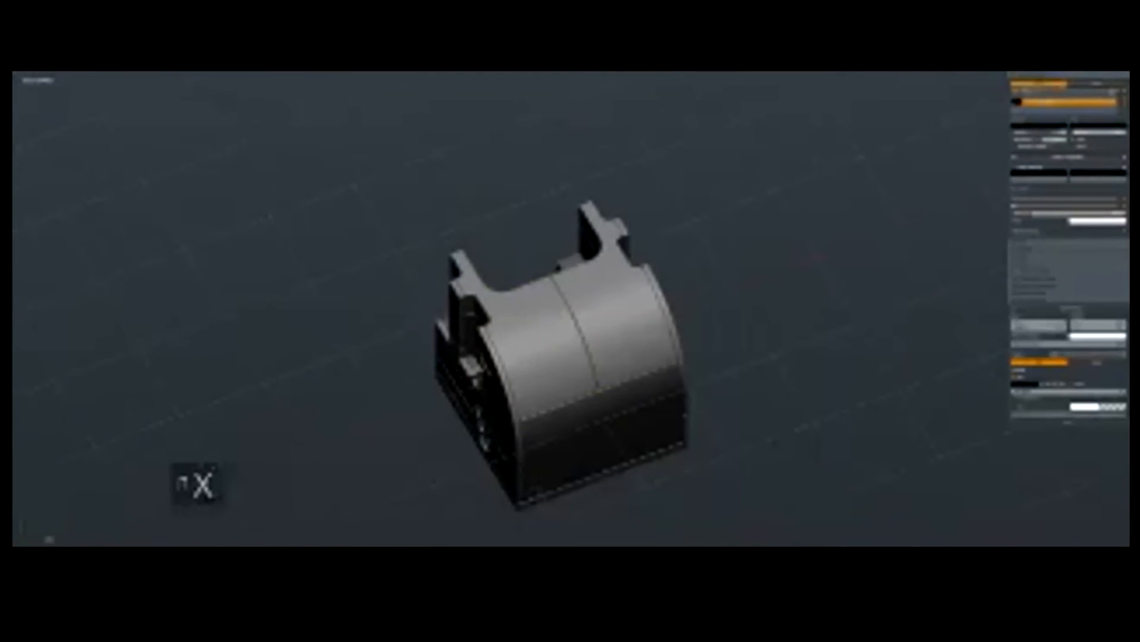
Step: Switch the viewport to perspective projection and clear the selection
{"action": "key", "text": "KP_1"}
{"action": "key", "text": "KP_5"}
{"action": "middle_click_drag", "start_coordinate": [478, 490], "coordinate": [578, 455]}
{"action": "key", "text": "a"}
{"action": "left_click", "coordinate": [567, 454]}
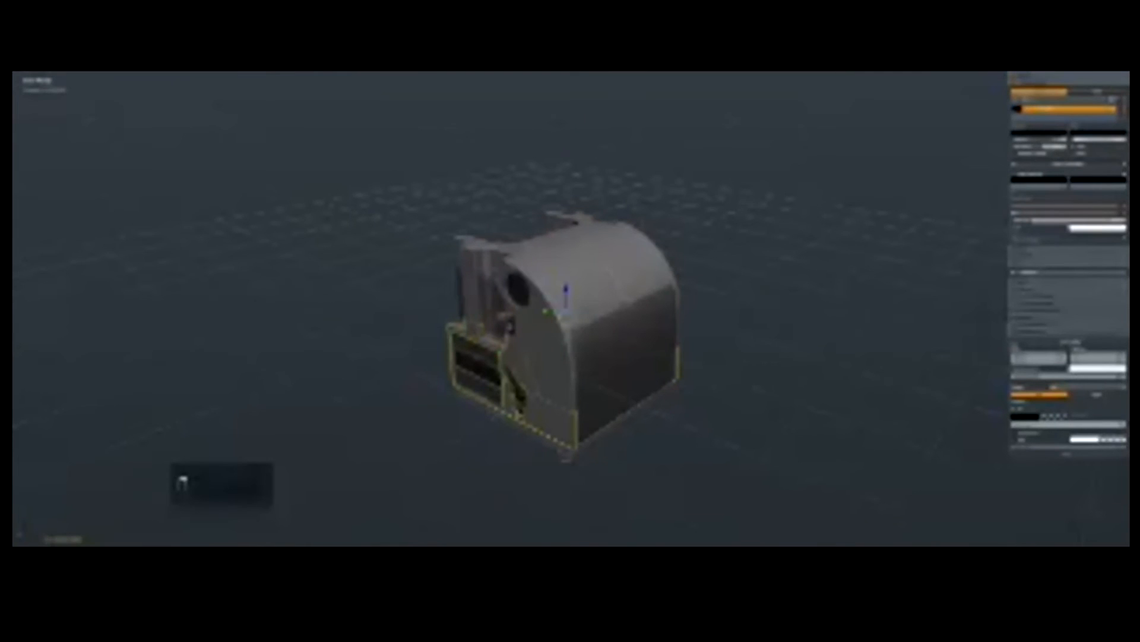
Step: Bevel the vertical corner edge of the lower side panel and refresh the panel's hard-edge shading
{"action": "scroll", "coordinate": [550, 368], "scroll_direction": "up", "scroll_amount": 1}
{"action": "right_click", "coordinate": [549, 368]}
{"action": "scroll", "coordinate": [591, 460], "scroll_direction": "up", "scroll_amount": 2}
{"action": "right_click", "coordinate": [591, 461]}
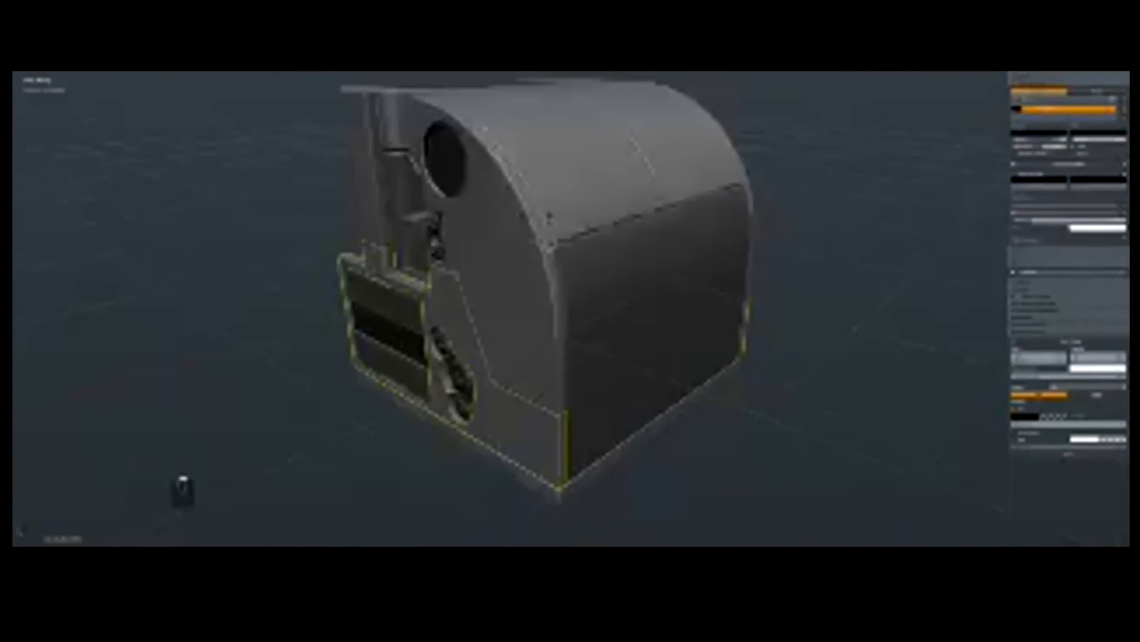
{"action": "scroll", "coordinate": [502, 289], "scroll_direction": "up", "scroll_amount": 5}
{"action": "key", "text": "ctrl+Tab"}
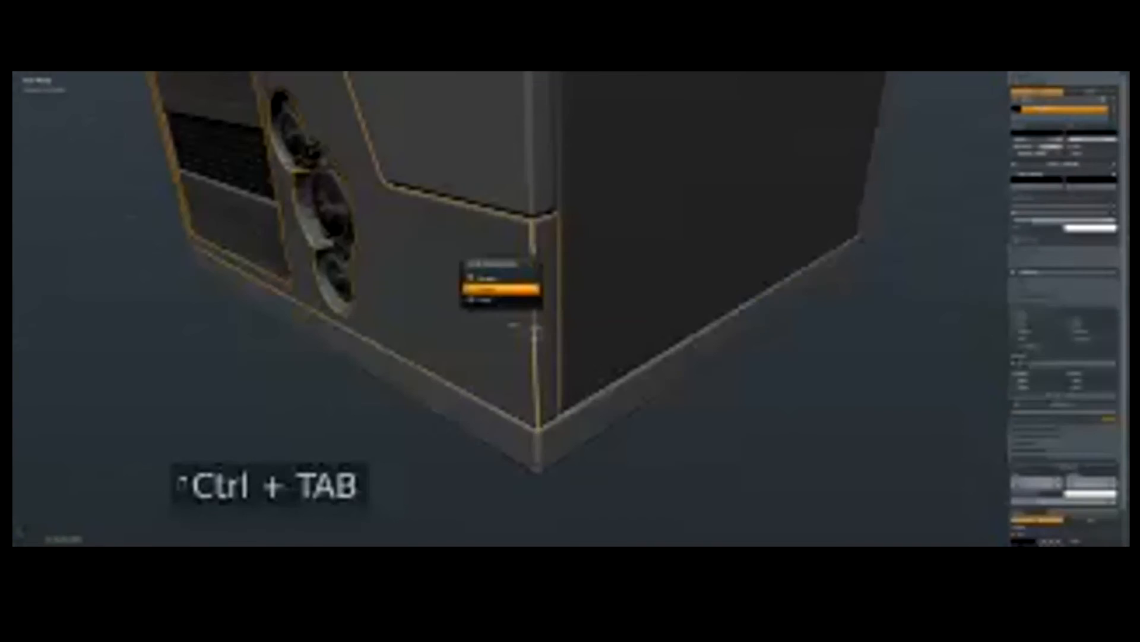
{"action": "left_click", "coordinate": [500, 290]}
{"action": "key", "text": "a"}
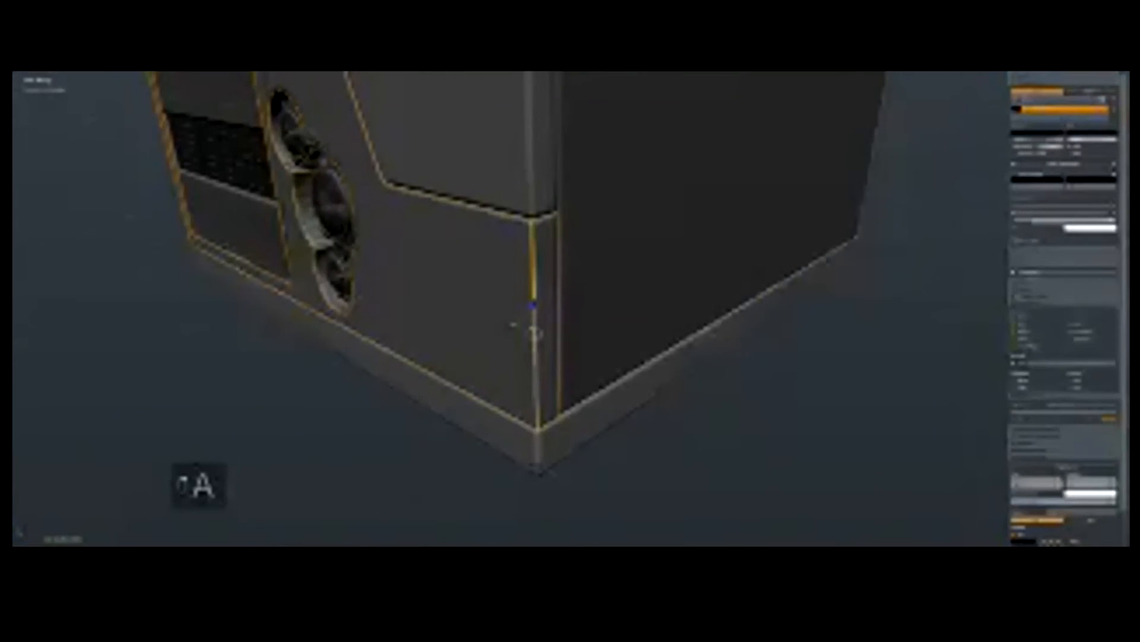
{"action": "left_click", "coordinate": [533, 331]}
{"action": "key", "text": "q"}
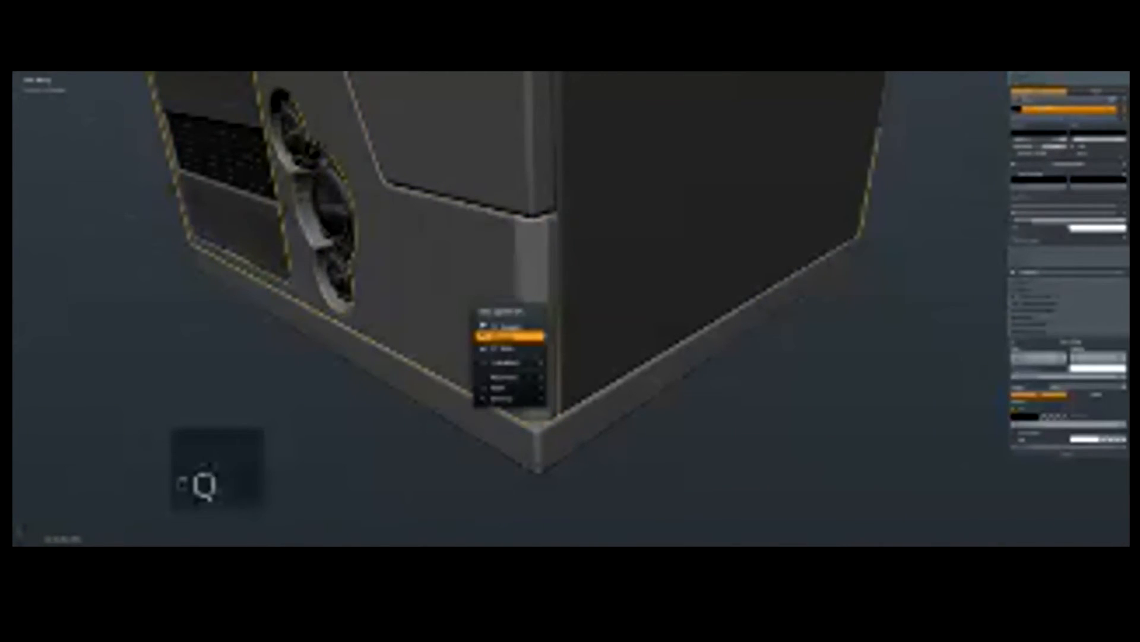
{"action": "left_click", "coordinate": [527, 336]}
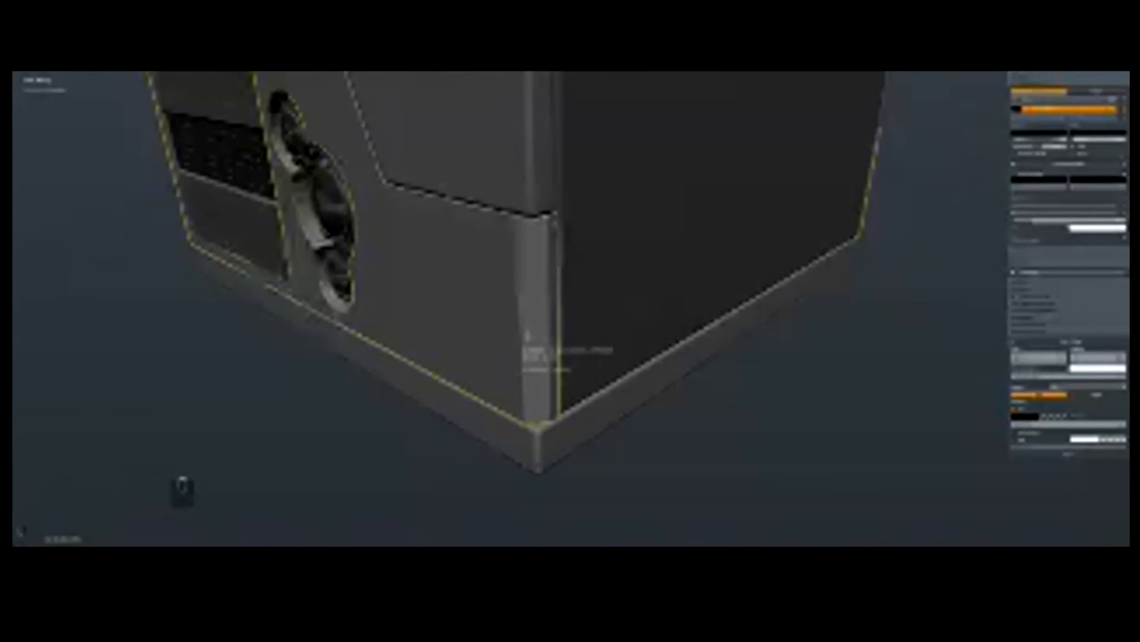
{"action": "middle_click_drag", "start_coordinate": [527, 336], "coordinate": [543, 407]}
{"action": "scroll", "coordinate": [653, 416], "scroll_direction": "down", "scroll_amount": 3}
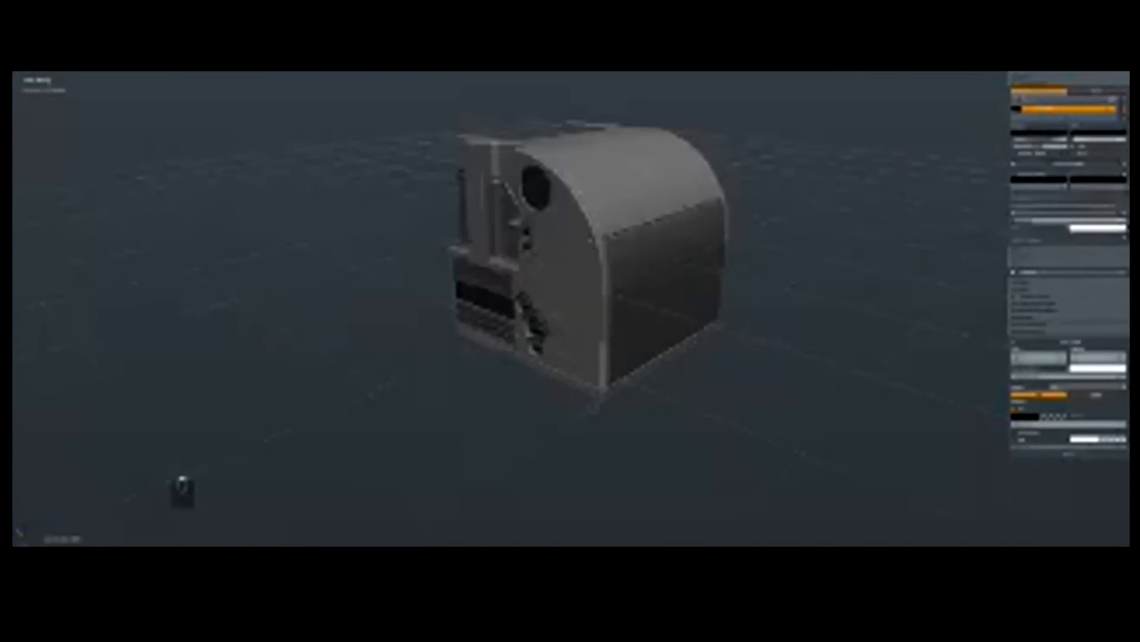
Step: Add a cube in orthographic front view, scale it down and move it to the housing's side edge
{"action": "key", "text": "KP_1"}
{"action": "key", "text": "KP_5"}
{"action": "key", "text": "shift+a"}
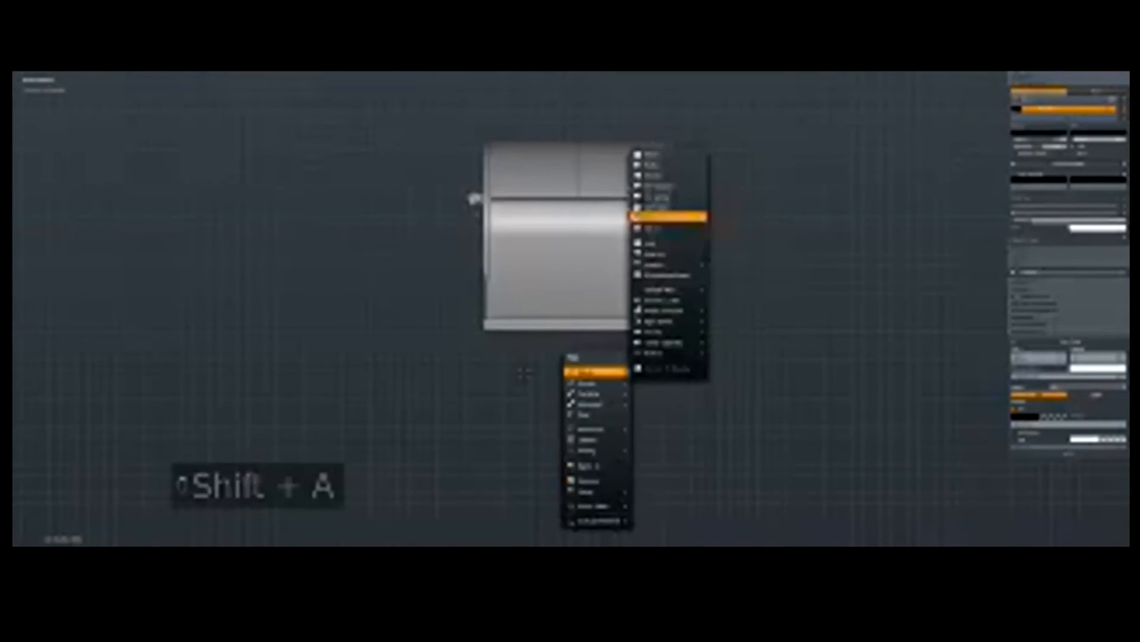
{"action": "left_click", "coordinate": [669, 216]}
{"action": "key", "text": "s"}
{"action": "left_click", "coordinate": [564, 366]}
{"action": "key", "text": "g"}
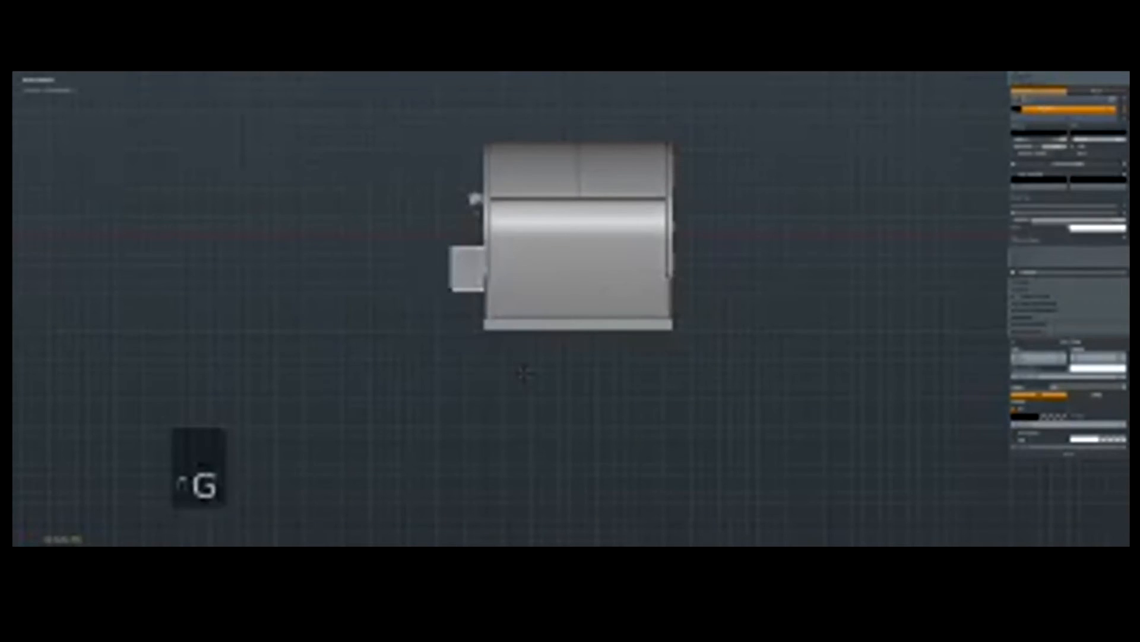
Step: Move the cube onto the housing's corner just above the lower panel's seam and flatten it into a low box
{"action": "middle_click_drag", "start_coordinate": [524, 373], "coordinate": [762, 426]}
{"action": "key", "text": "g"}
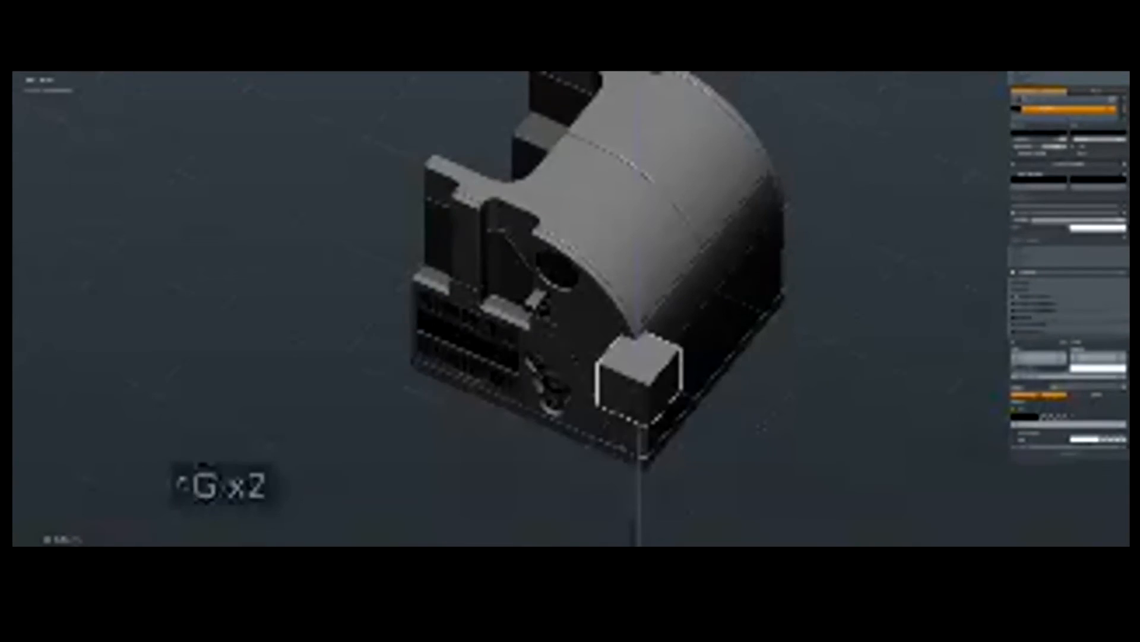
{"action": "left_click", "coordinate": [509, 525]}
{"action": "middle_click_drag", "start_coordinate": [510, 525], "coordinate": [564, 475]}
{"action": "key", "text": "g"}
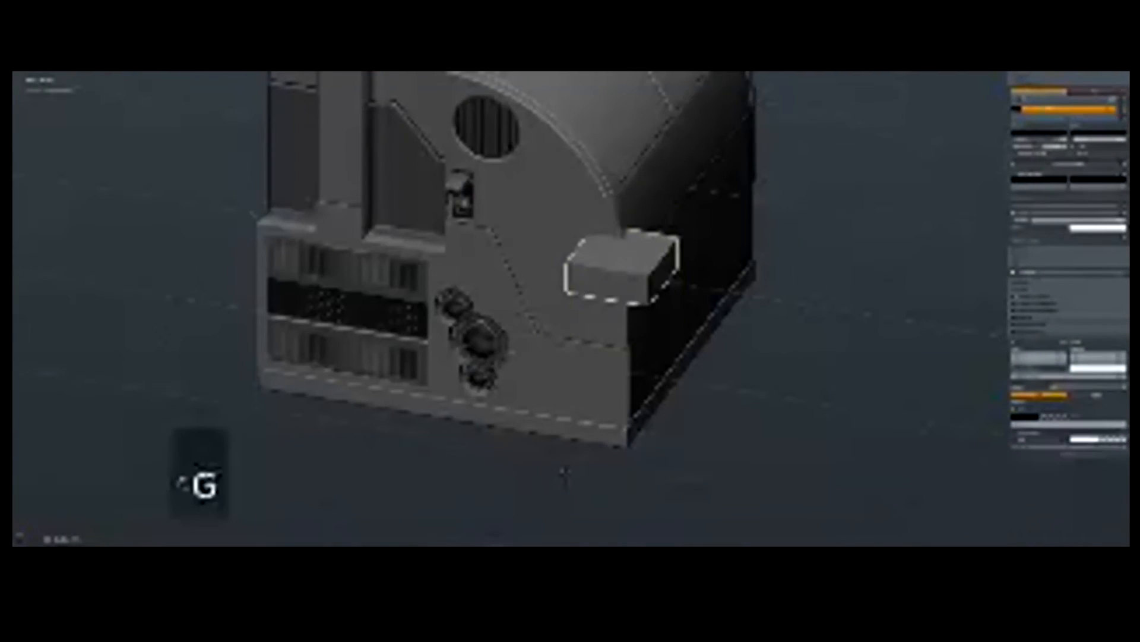
{"action": "left_click", "coordinate": [563, 473]}
Step: Round off the edges of the low box at the housing's corner with a bevel
{"action": "key", "text": "KP_Decimal"}
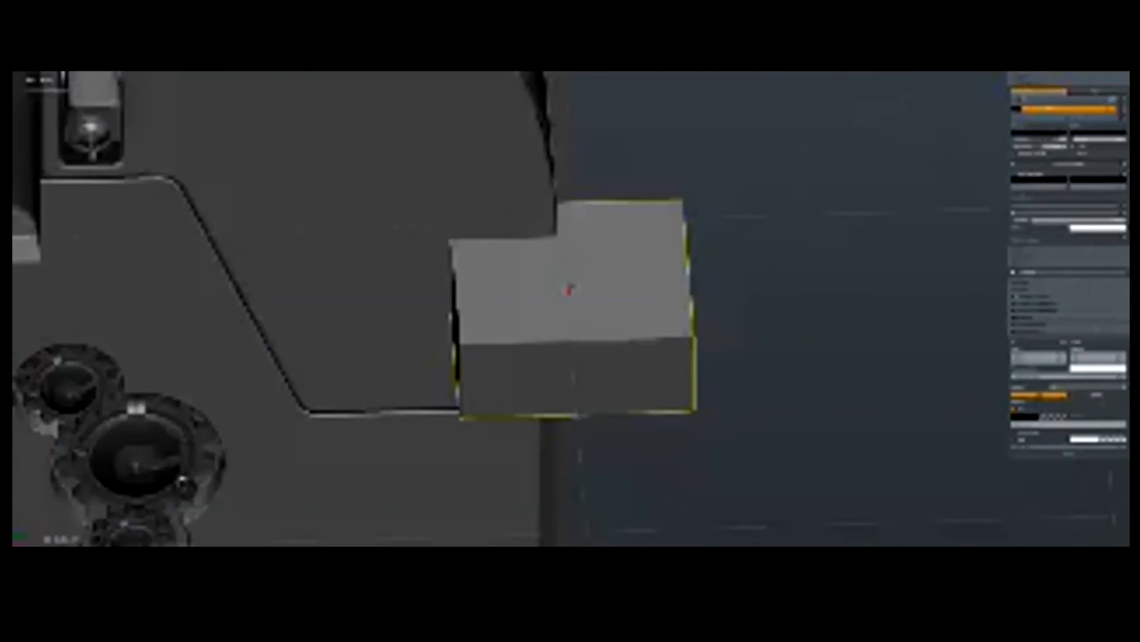
{"action": "key", "text": "Tab"}
{"action": "key", "text": "Tab"}
{"action": "key", "text": "Tab"}
{"action": "key", "text": "q"}
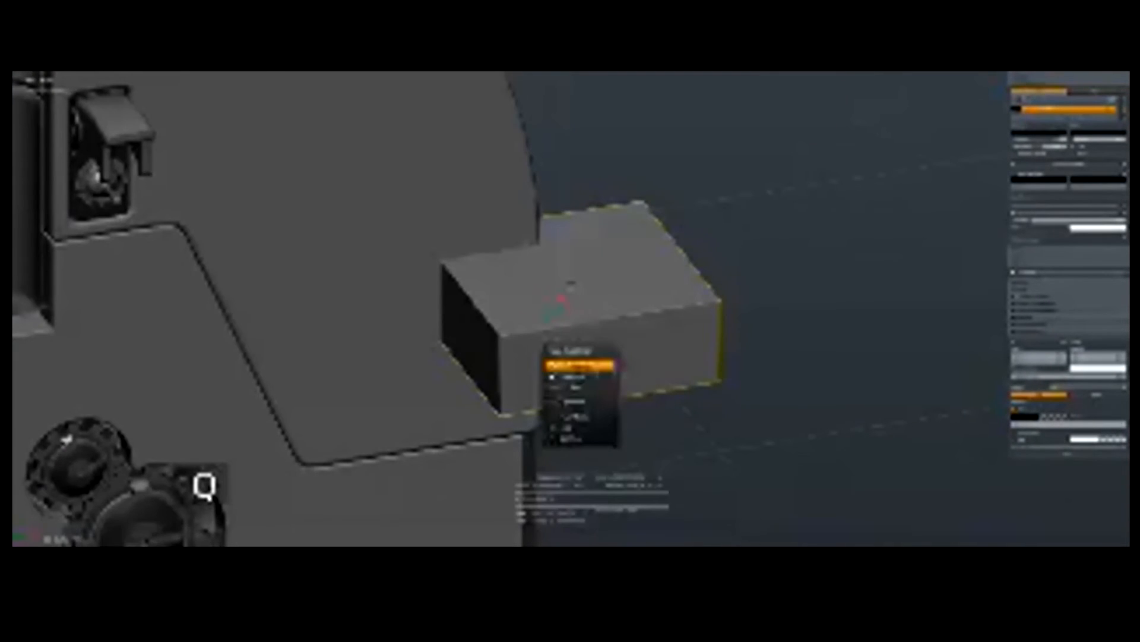
{"action": "left_click", "coordinate": [579, 364]}
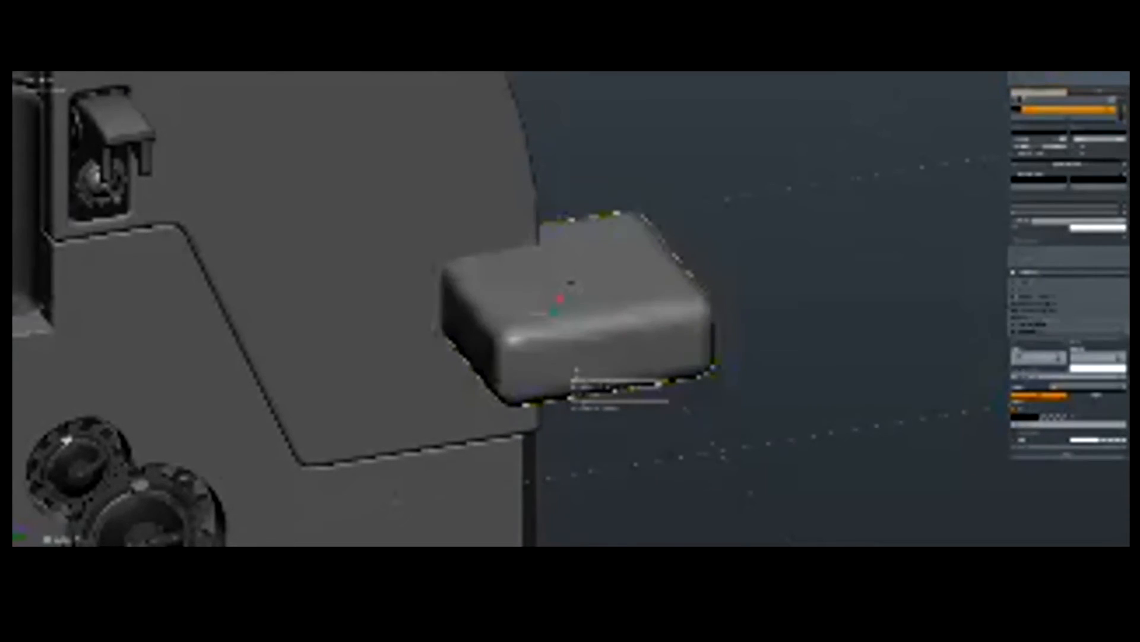
{"action": "left_click", "coordinate": [571, 380]}
Step: Adjust the rounded box's overlap with the upper side panel's corner and subtract its shape from the panel
{"action": "middle_click_drag", "start_coordinate": [571, 380], "coordinate": [457, 381]}
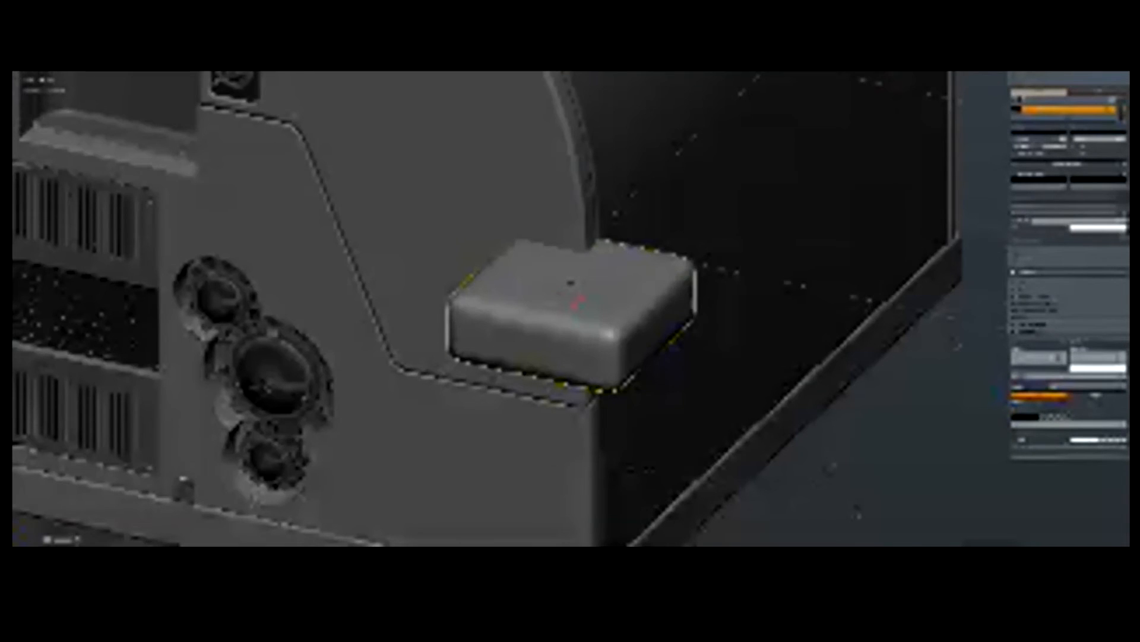
{"action": "middle_click_drag", "start_coordinate": [572, 309], "coordinate": [380, 309]}
{"action": "key", "text": "a"}
{"action": "key", "text": "g"}
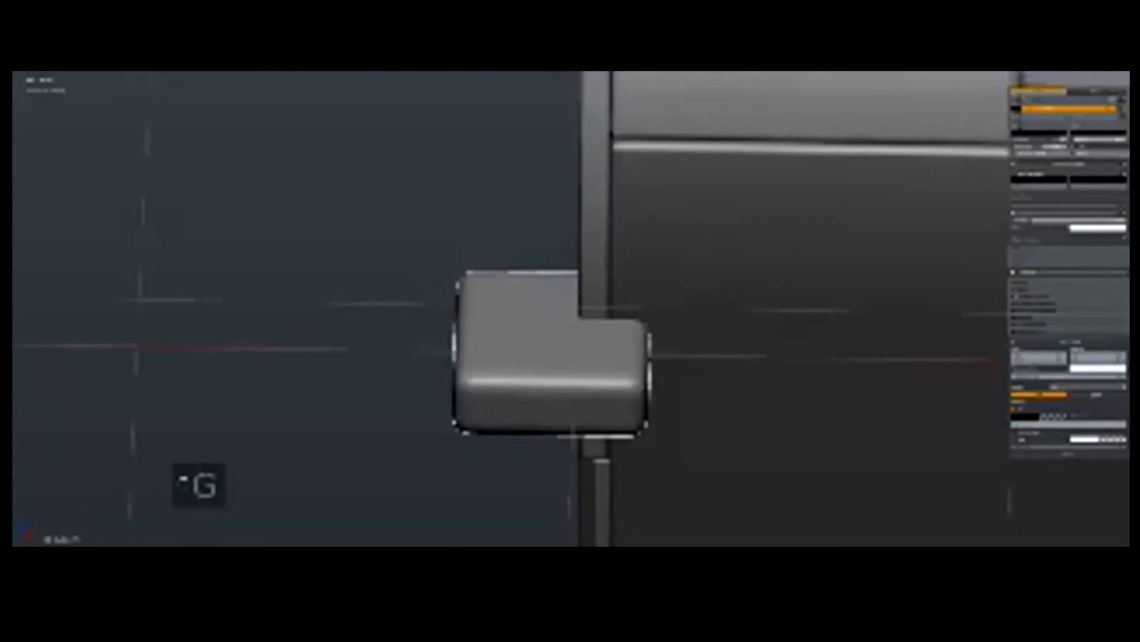
{"action": "middle_click_drag", "start_coordinate": [559, 339], "coordinate": [689, 428]}
{"action": "scroll", "coordinate": [559, 339], "scroll_direction": "down", "scroll_amount": 4}
{"action": "key", "text": "ctrl+KP_Subtract"}
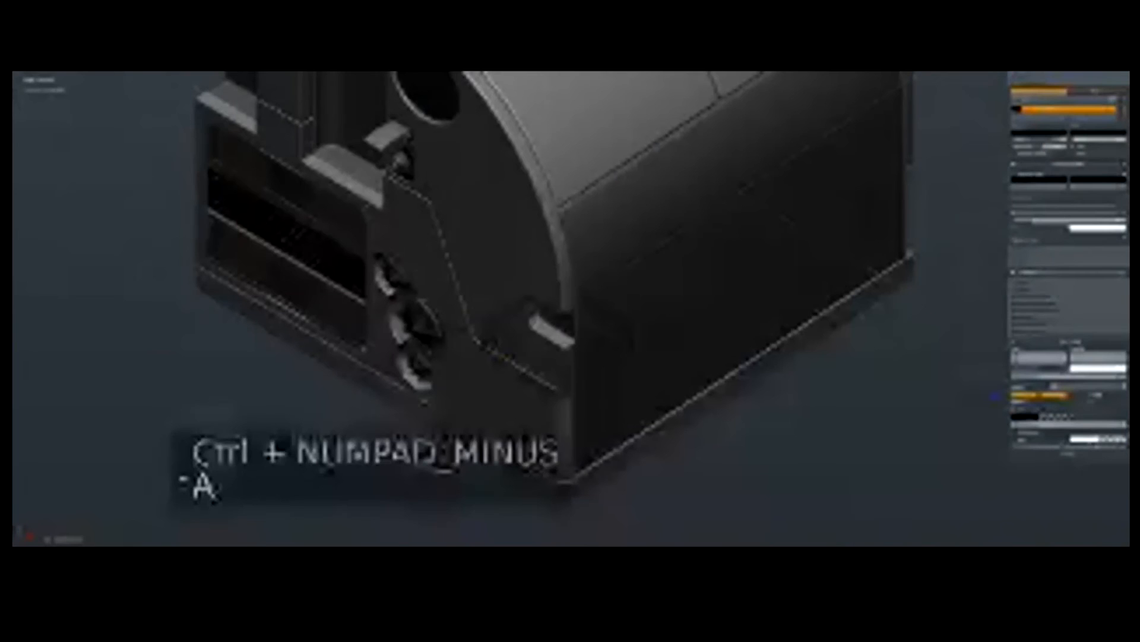
Step: Finish the notch cut so that a separate small patch fills it on both sides of the housing
{"action": "key", "text": "q"}
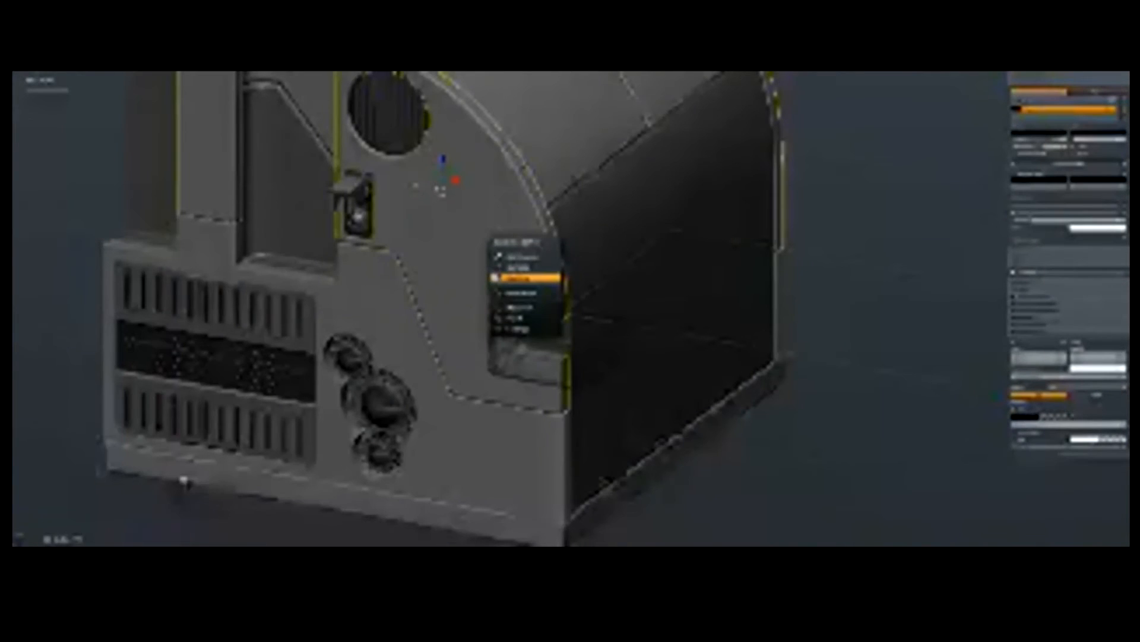
{"action": "key", "text": "a"}
{"action": "key", "text": "x"}
{"action": "key", "text": "x"}
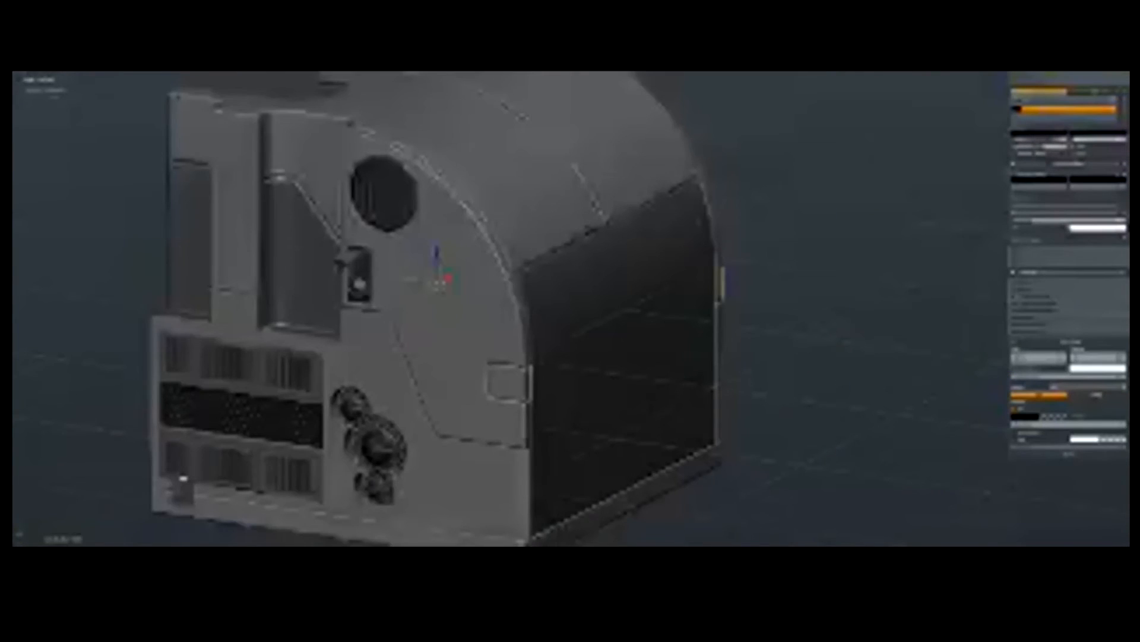
{"action": "mouse_move", "coordinate": [535, 297]}
{"action": "middle_mouse_down"}
{"action": "mouse_move", "coordinate": [511, 323]}
{"action": "mouse_move", "coordinate": [522, 293]}
{"action": "mouse_move", "coordinate": [564, 283]}
{"action": "mouse_move", "coordinate": [556, 290]}
{"action": "middle_mouse_up"}
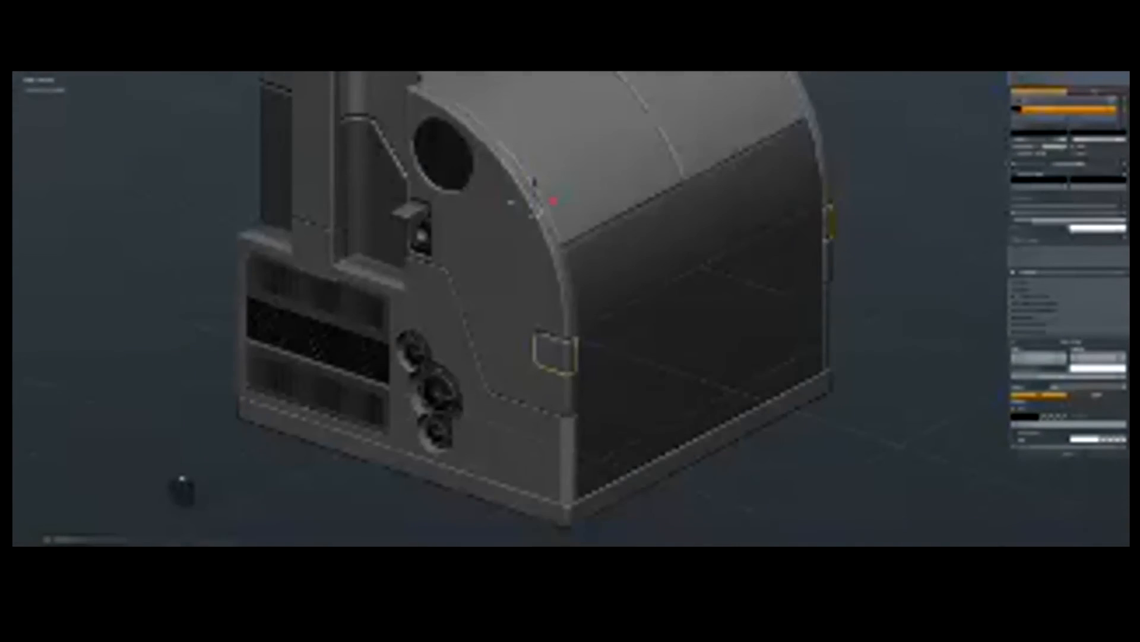
Step: Hide the leftover helper object at the round details on the side panel
{"action": "left_click", "coordinate": [437, 386]}
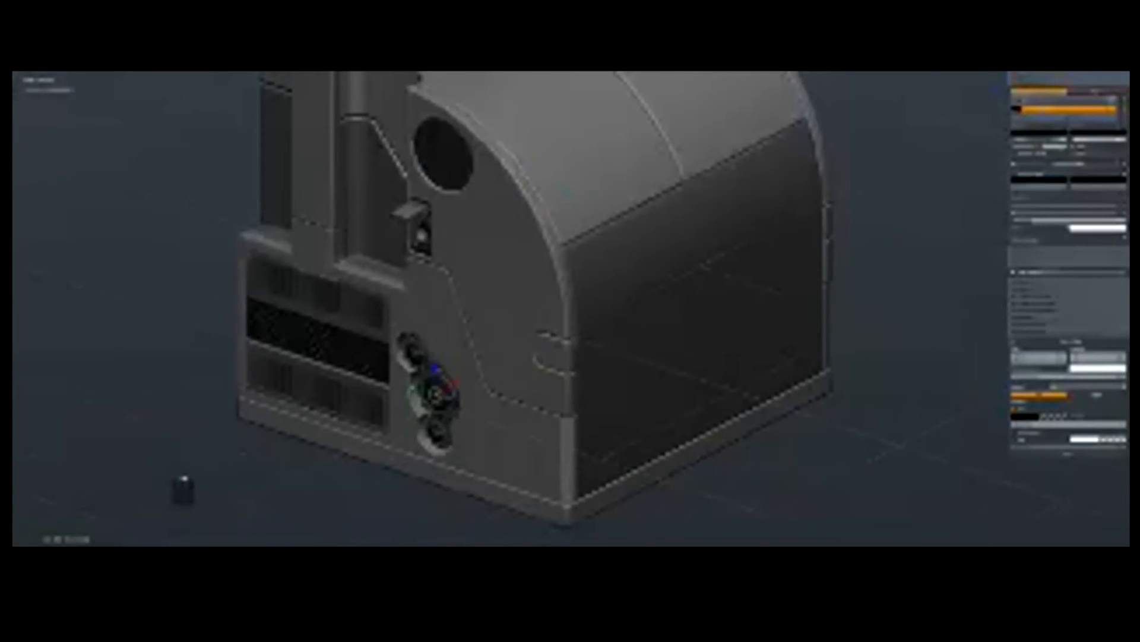
{"action": "scroll", "coordinate": [569, 304], "scroll_direction": "up", "scroll_amount": 2}
{"action": "key", "text": "h"}
{"action": "left_click", "coordinate": [184, 481]}
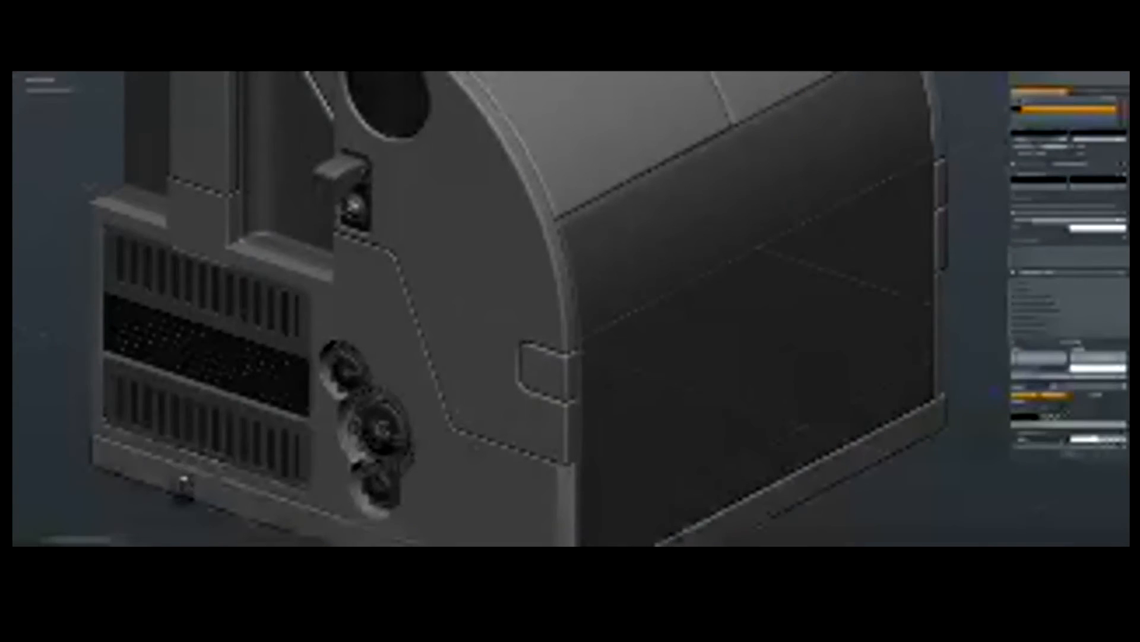
{"action": "scroll", "coordinate": [184, 481], "scroll_direction": "down", "scroll_amount": 1}
{"action": "key", "text": "h"}
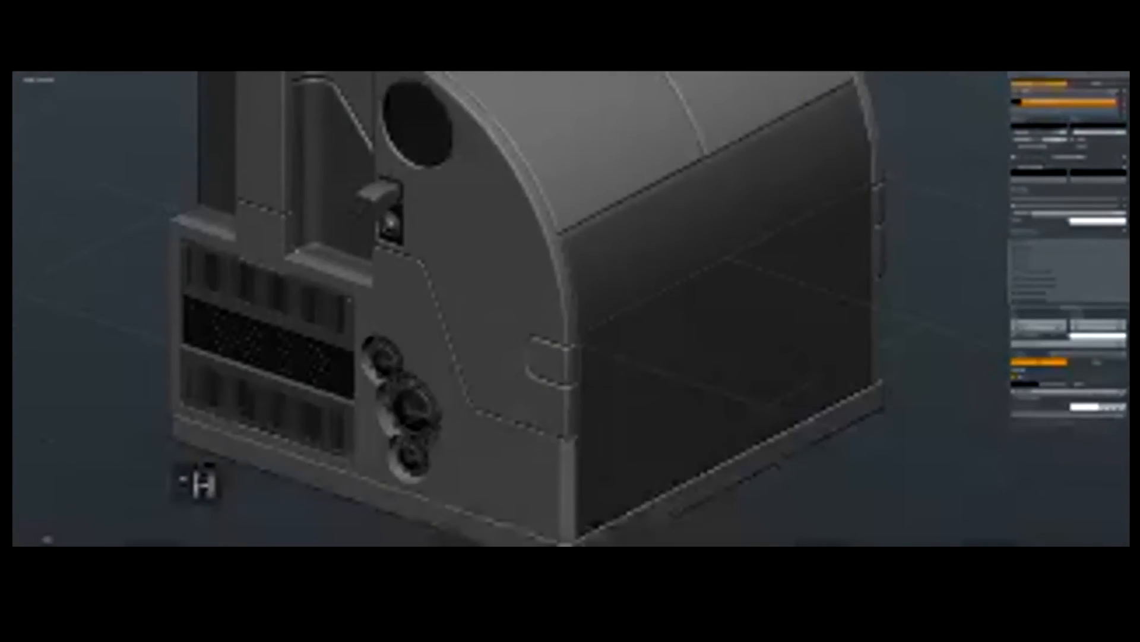
{"action": "scroll", "coordinate": [612, 490], "scroll_direction": "down", "scroll_amount": 2}
{"action": "middle_click_drag", "start_coordinate": [613, 489], "coordinate": [591, 498]}
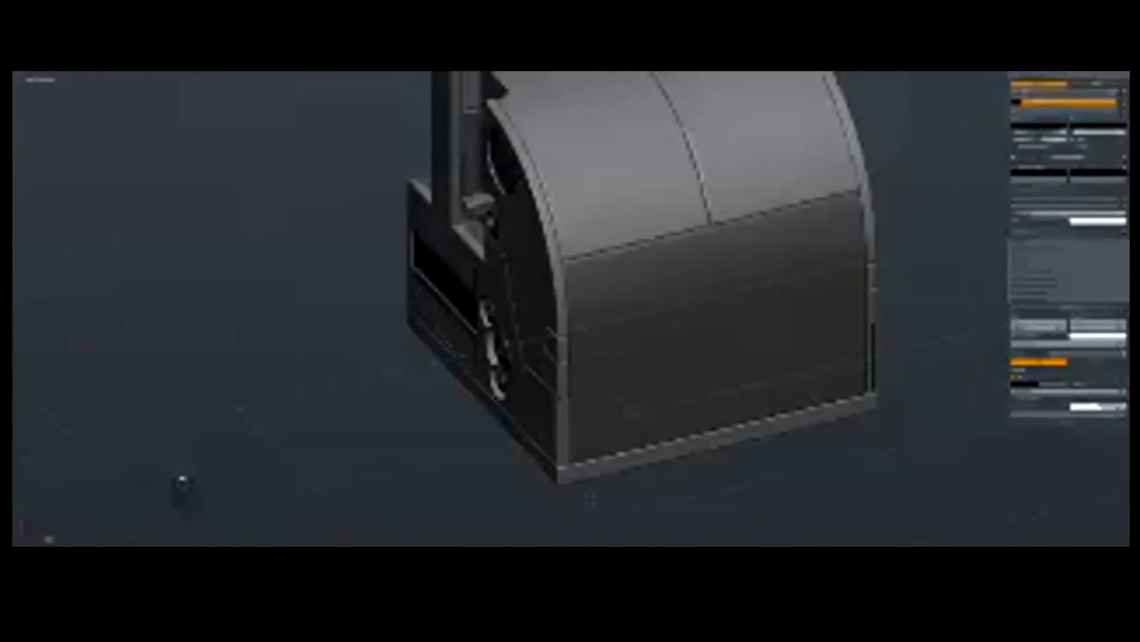
Step: Bevel the vertical corner edge of the small patch in the side panel's notch
{"action": "scroll", "coordinate": [591, 498], "scroll_direction": "up", "scroll_amount": 2}
{"action": "key", "text": "Tab"}
{"action": "key", "text": "a"}
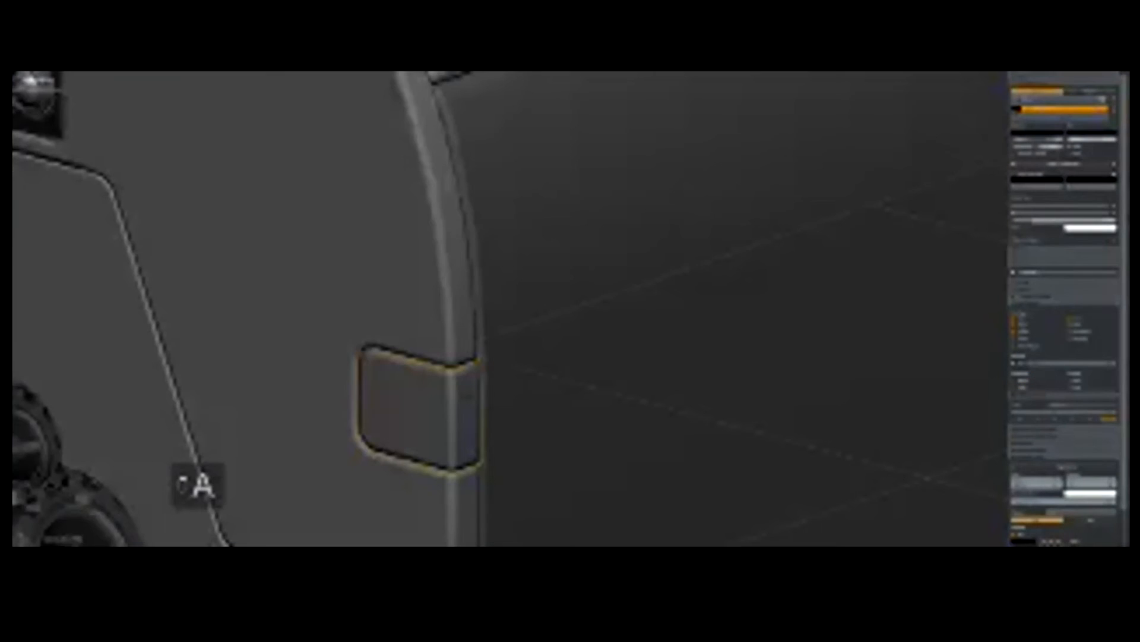
{"action": "key", "text": "ctrl+x"}
{"action": "key", "text": "ctrl+b"}
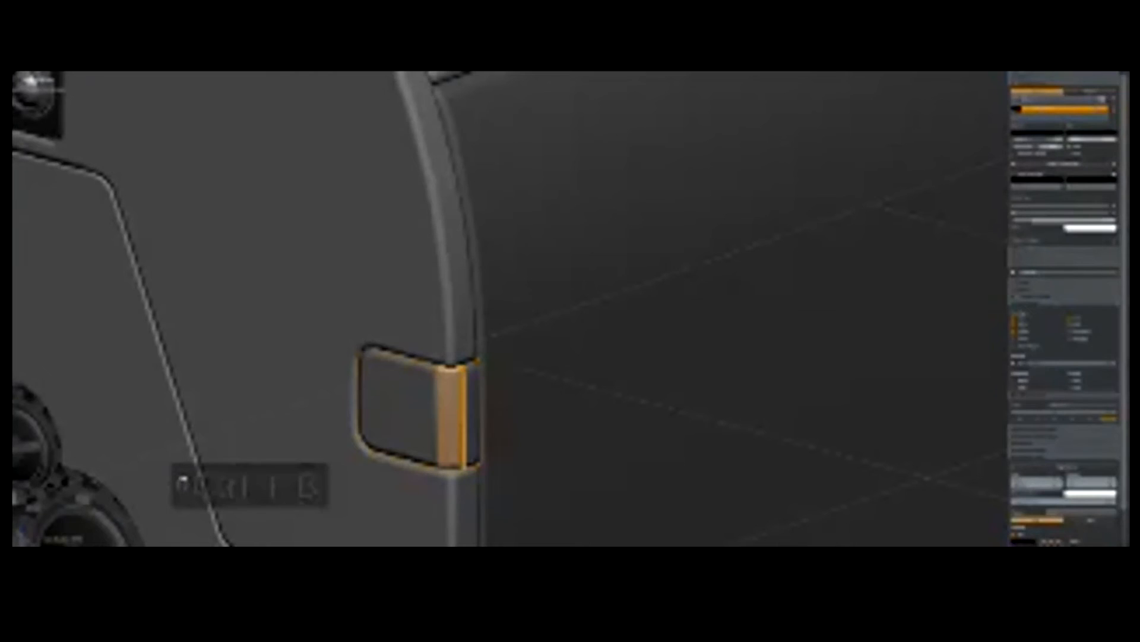
{"action": "key", "text": "Tab"}
{"action": "key", "text": "q"}
{"action": "key", "text": "Escape"}
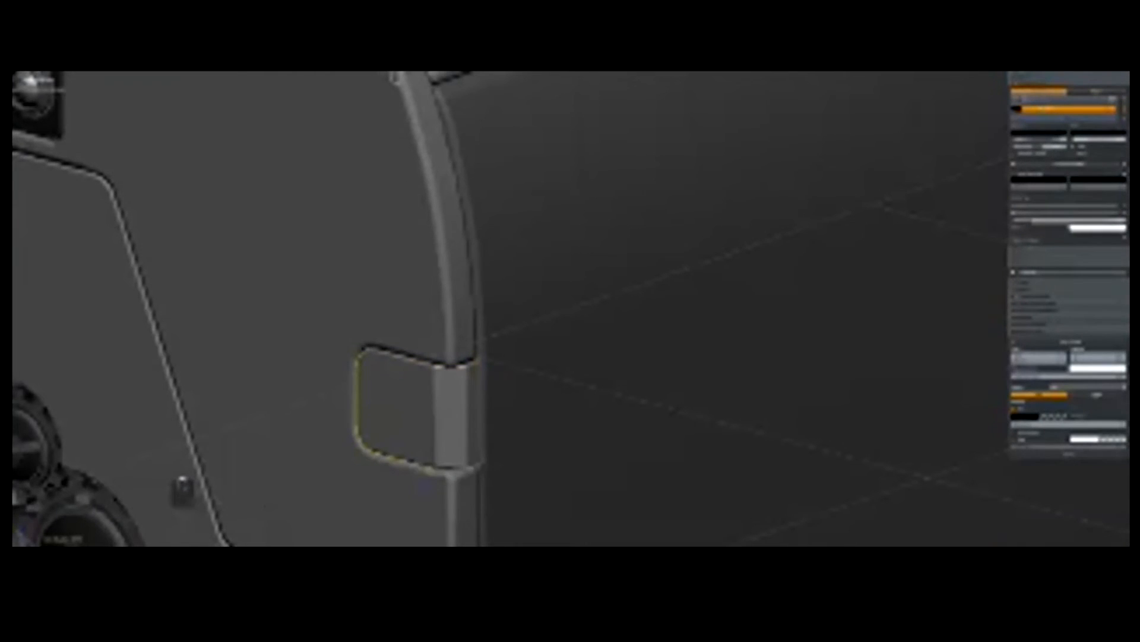
Step: Link the dark material to the small corner patch
{"action": "key", "text": "a"}
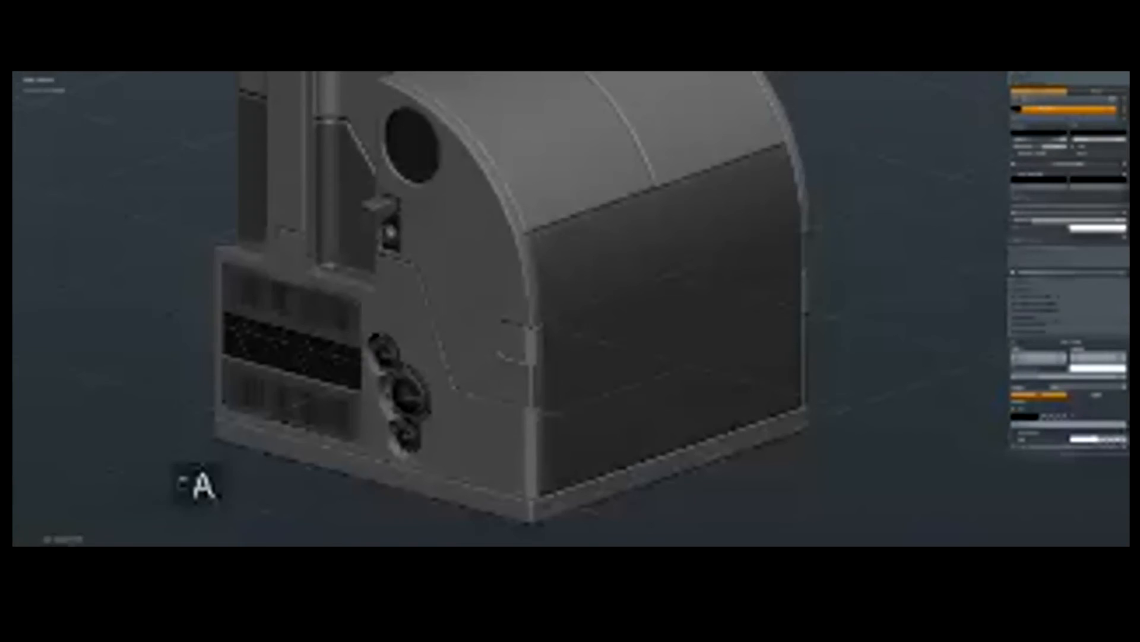
{"action": "right_click", "coordinate": [521, 344]}
{"action": "right_click", "coordinate": [487, 332], "text": "shift"}
{"action": "key", "text": "ctrl+l"}
{"action": "left_click", "coordinate": [544, 319]}
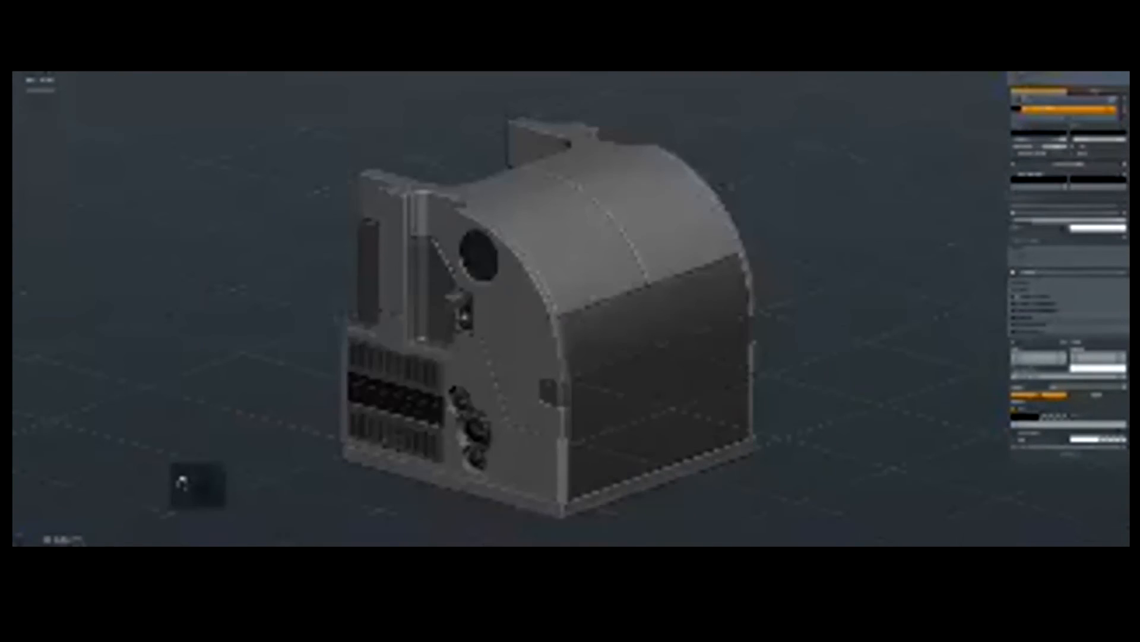
Step: Separate the raised vertical strip from the upper side panel into its own object
{"action": "middle_click_drag", "start_coordinate": [662, 343], "coordinate": [700, 383]}
{"action": "key", "text": "shift+a"}
{"action": "key", "text": "shift+a"}
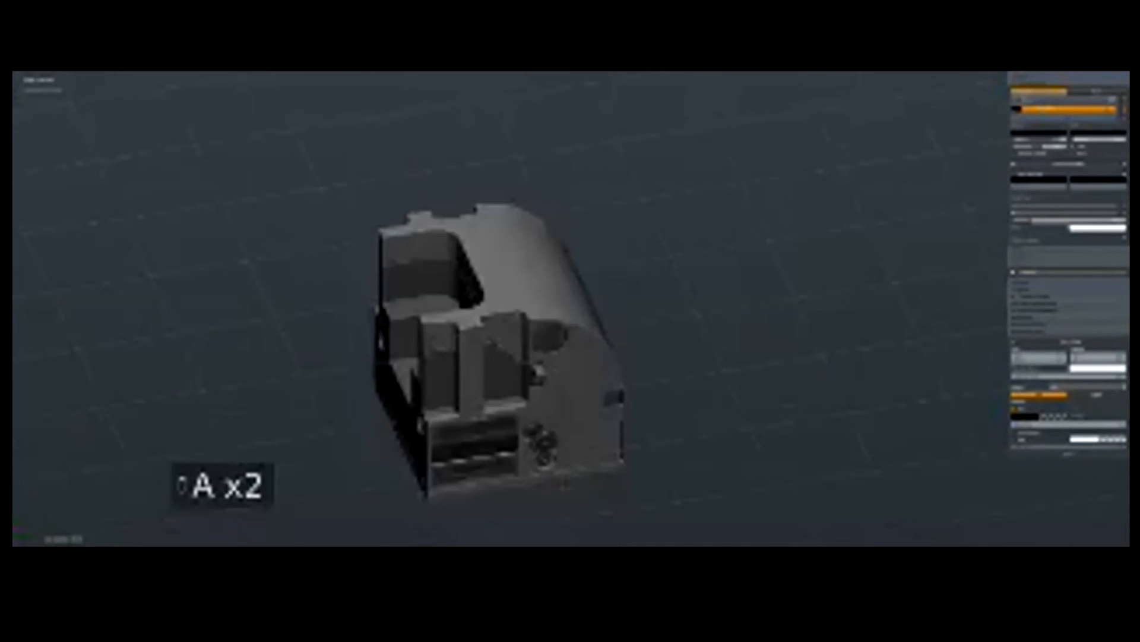
{"action": "middle_click_drag", "start_coordinate": [594, 380], "coordinate": [596, 341]}
{"action": "scroll", "coordinate": [570, 309], "scroll_direction": "up", "scroll_amount": 3}
{"action": "key", "text": "shift+a"}
{"action": "key", "text": "shift+a"}
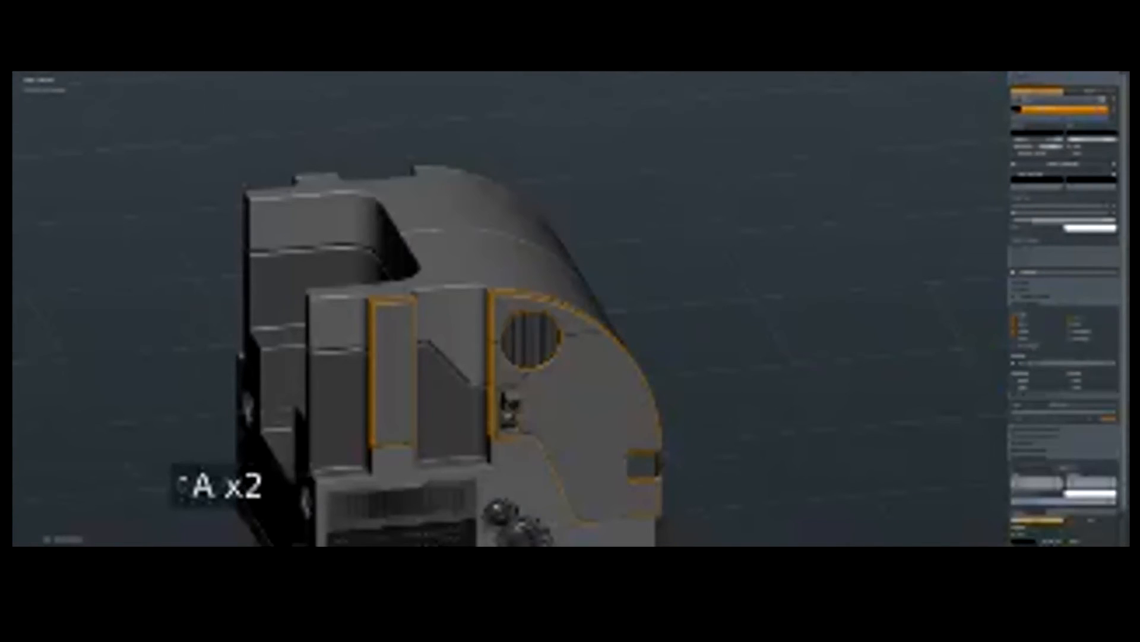
{"action": "key", "text": "p"}
{"action": "left_click", "coordinate": [382, 289]}
{"action": "key", "text": "Tab"}
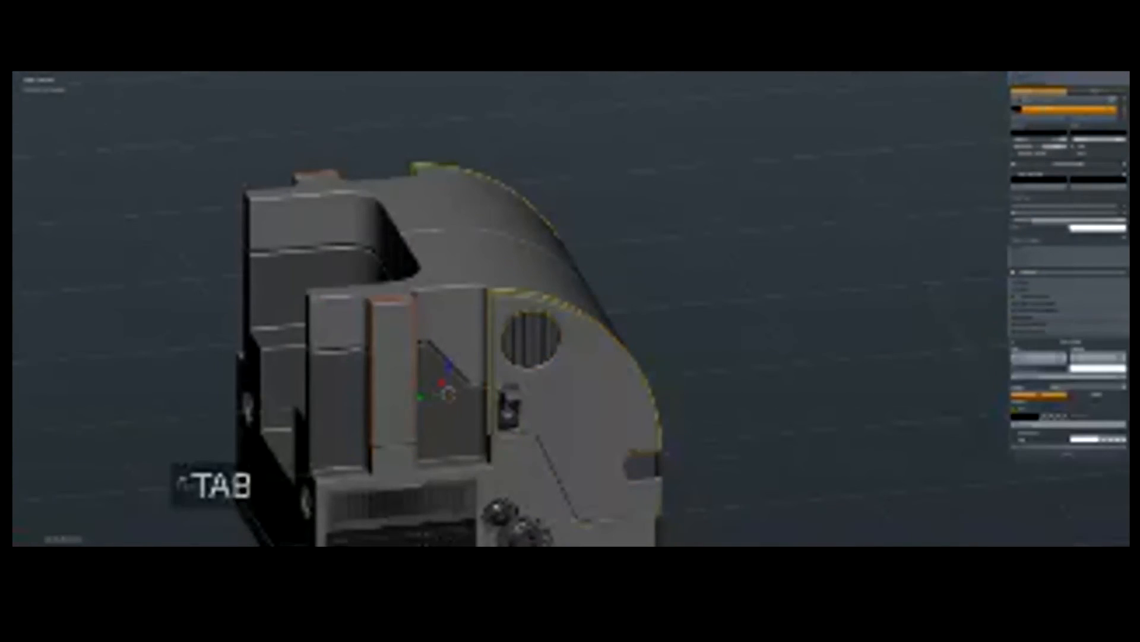
Step: Link the dark body's material to the separated vertical strip and clear the selection
{"action": "left_click", "coordinate": [393, 368]}
{"action": "middle_click_drag", "start_coordinate": [594, 332], "coordinate": [475, 369]}
{"action": "key", "text": "ctrl+l"}
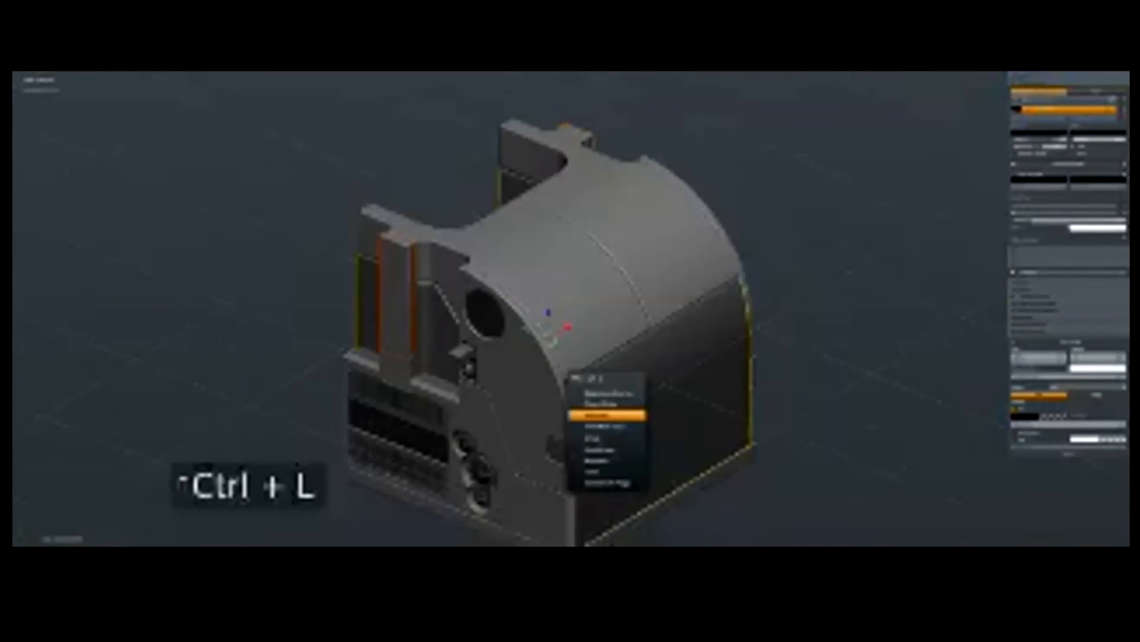
{"action": "left_click", "coordinate": [607, 415]}
{"action": "key", "text": "a"}
{"action": "scroll", "coordinate": [607, 415], "scroll_direction": "down", "scroll_amount": 1}
{"action": "mouse_move", "coordinate": [607, 415]}
{"action": "middle_mouse_down"}
{"action": "mouse_move", "coordinate": [562, 381]}
{"action": "mouse_move", "coordinate": [585, 416]}
{"action": "middle_mouse_up"}
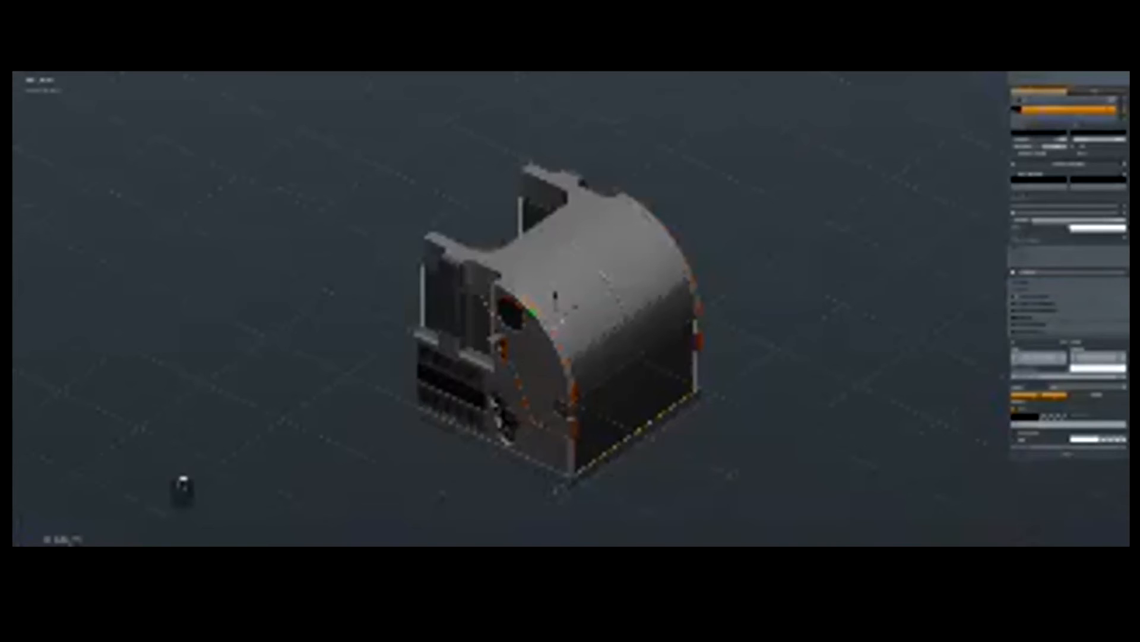
Step: Link the dark body's material to the upper side panel and check the housing from the front
{"action": "key", "text": "ctrl+l"}
{"action": "key", "text": "KP_1"}
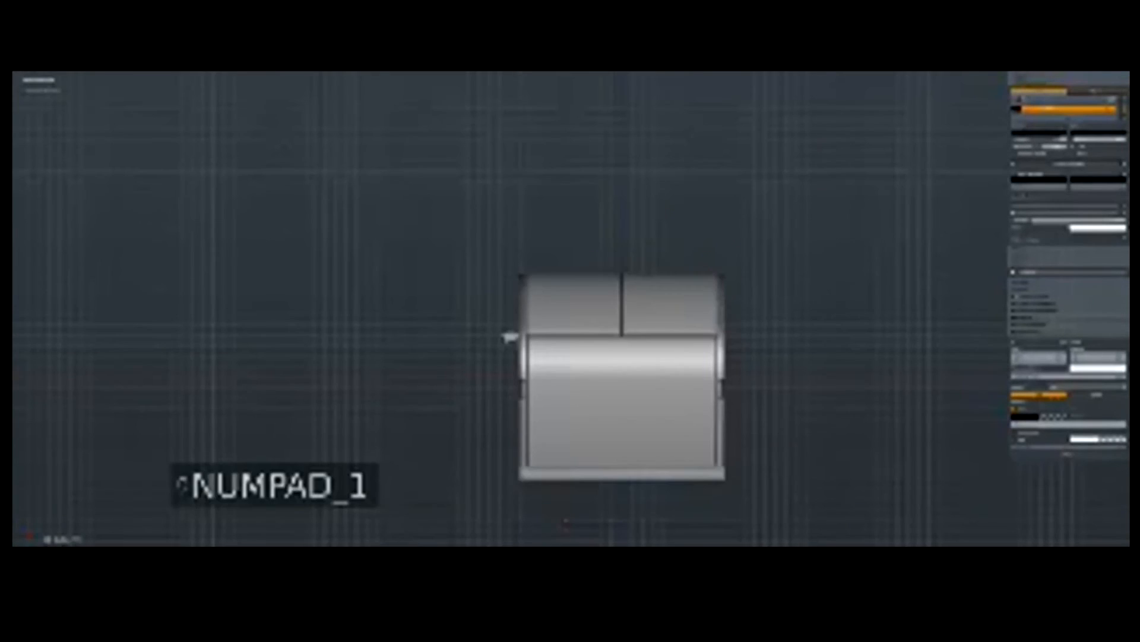
{"action": "middle_click_drag", "start_coordinate": [509, 337], "coordinate": [446, 476]}
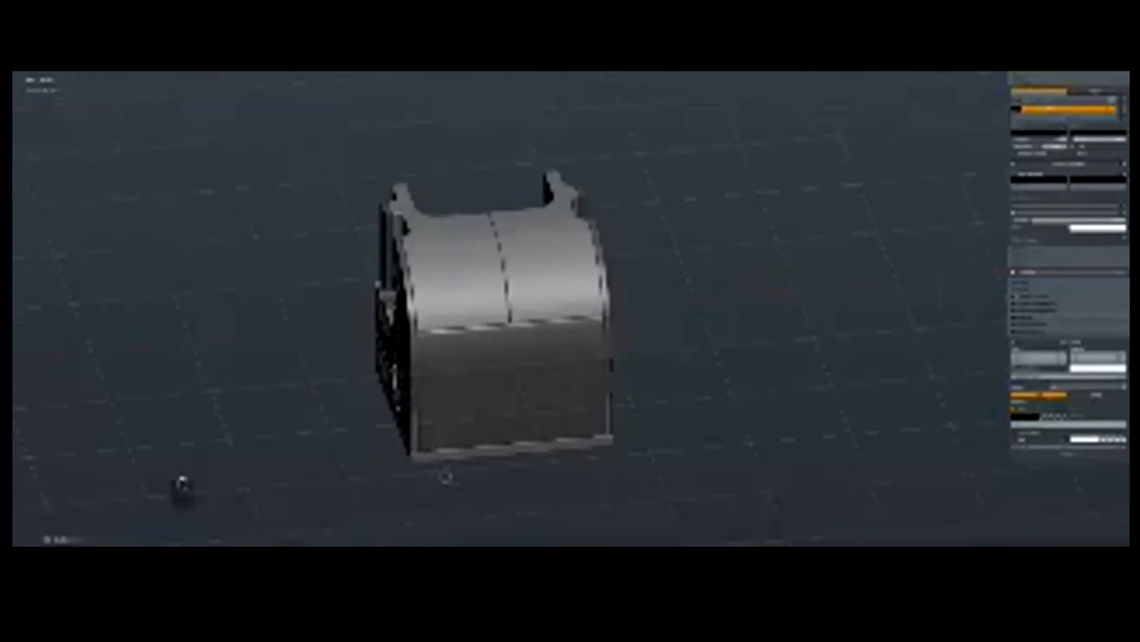
Step: Assign the orange material to the curved top panel and link it to the base trim
{"action": "right_click", "coordinate": [525, 311]}
{"action": "mouse_move", "coordinate": [462, 325]}
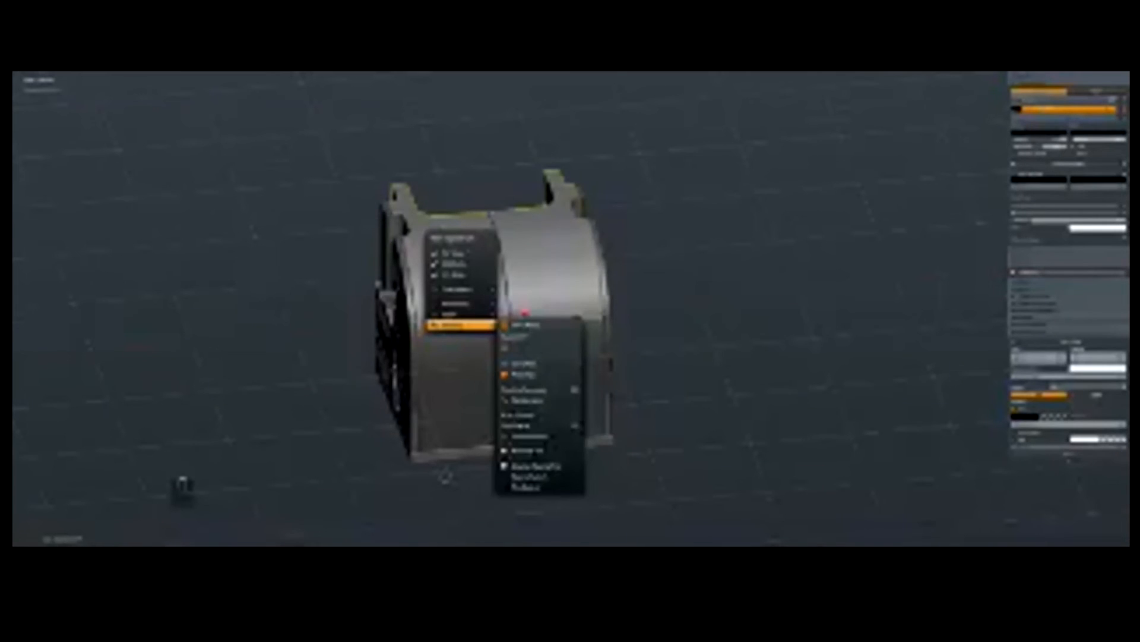
{"action": "mouse_move", "coordinate": [534, 450]}
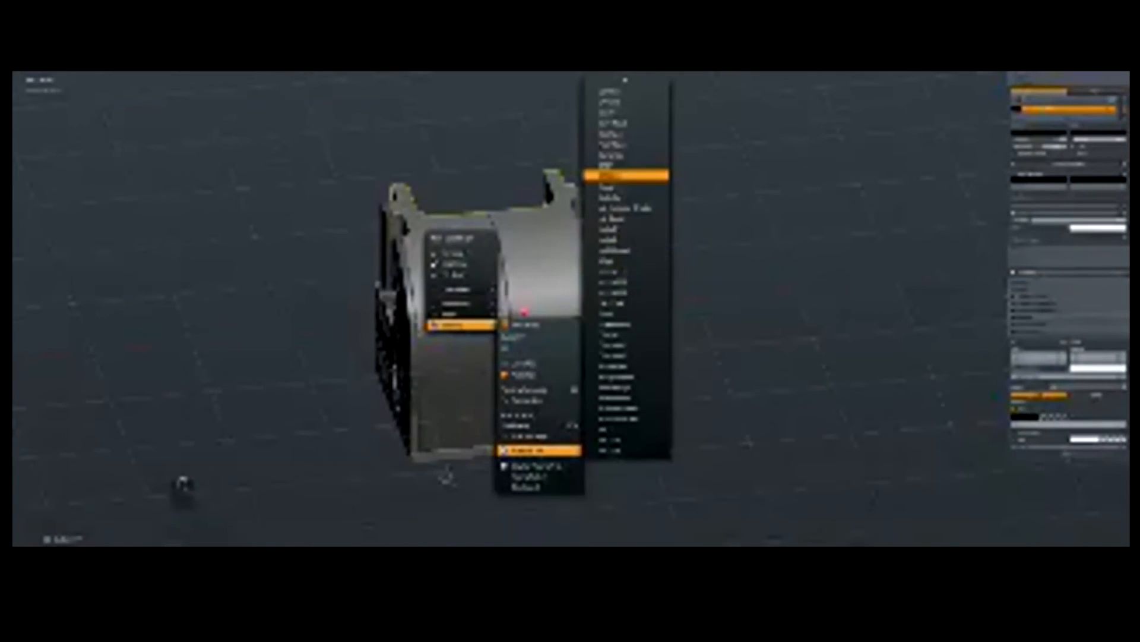
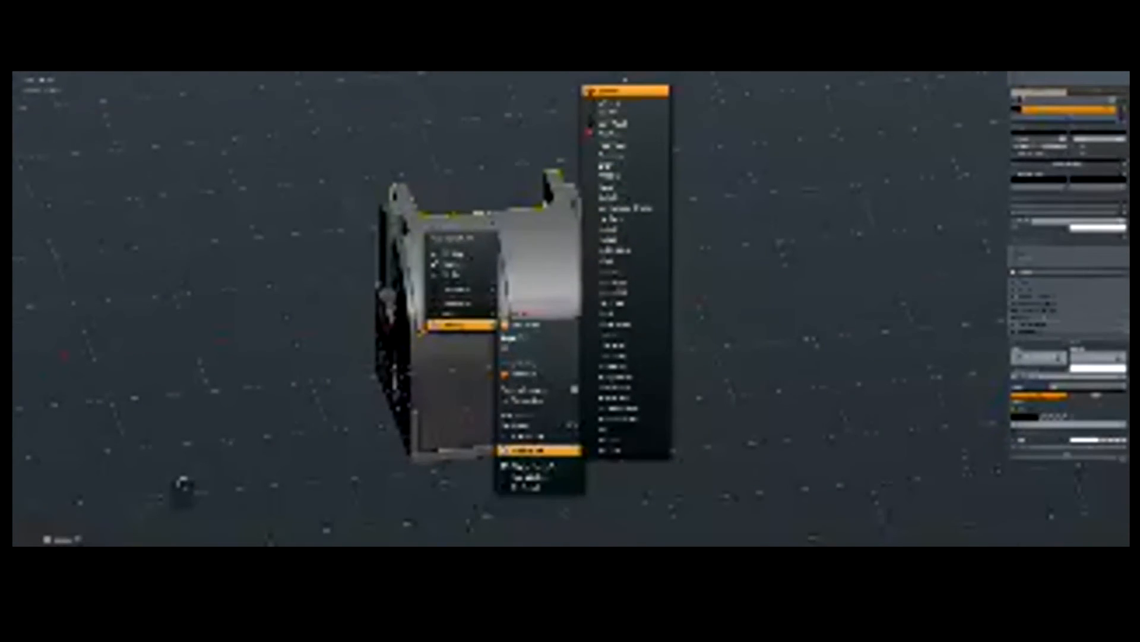
{"action": "left_click", "coordinate": [618, 91]}
{"action": "key", "text": "shift+c"}
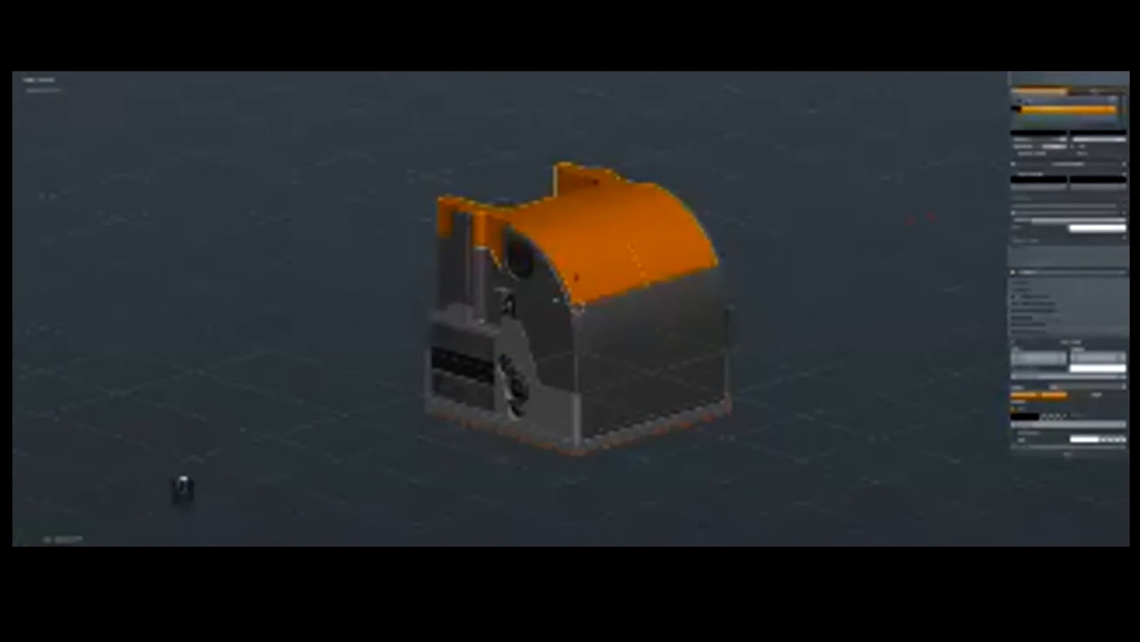
{"action": "key", "text": "ctrl+l"}
Step: Assign a dark material from the existing materials to the housing's side body
{"action": "middle_click_drag", "start_coordinate": [577, 278], "coordinate": [579, 293]}
{"action": "key", "text": "q"}
{"action": "mouse_move", "coordinate": [550, 412]}
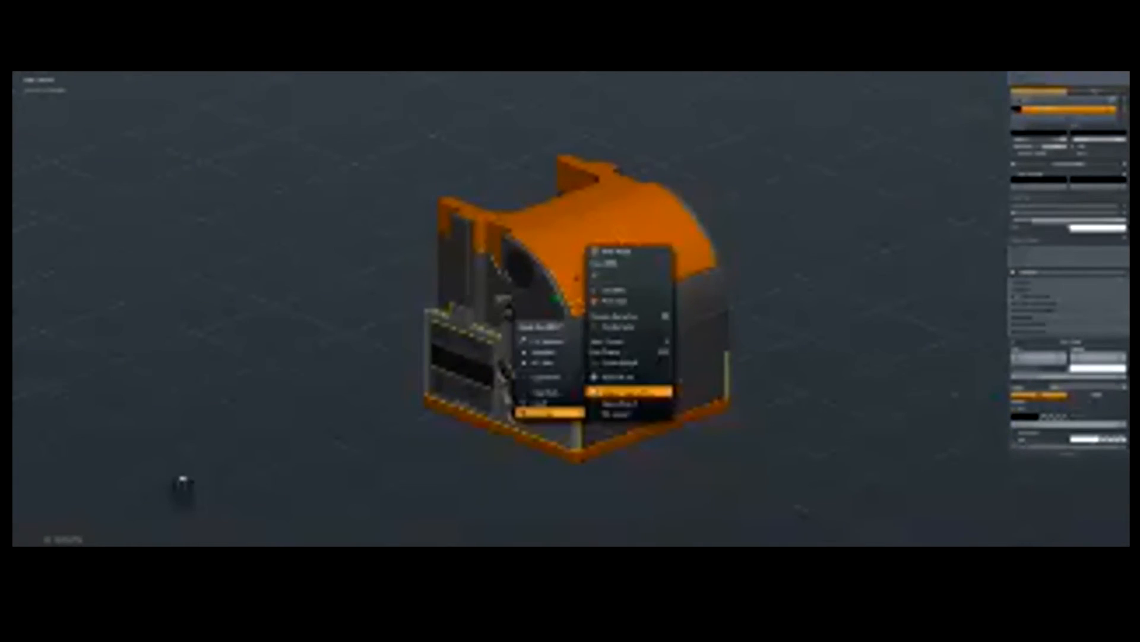
{"action": "mouse_move", "coordinate": [629, 377]}
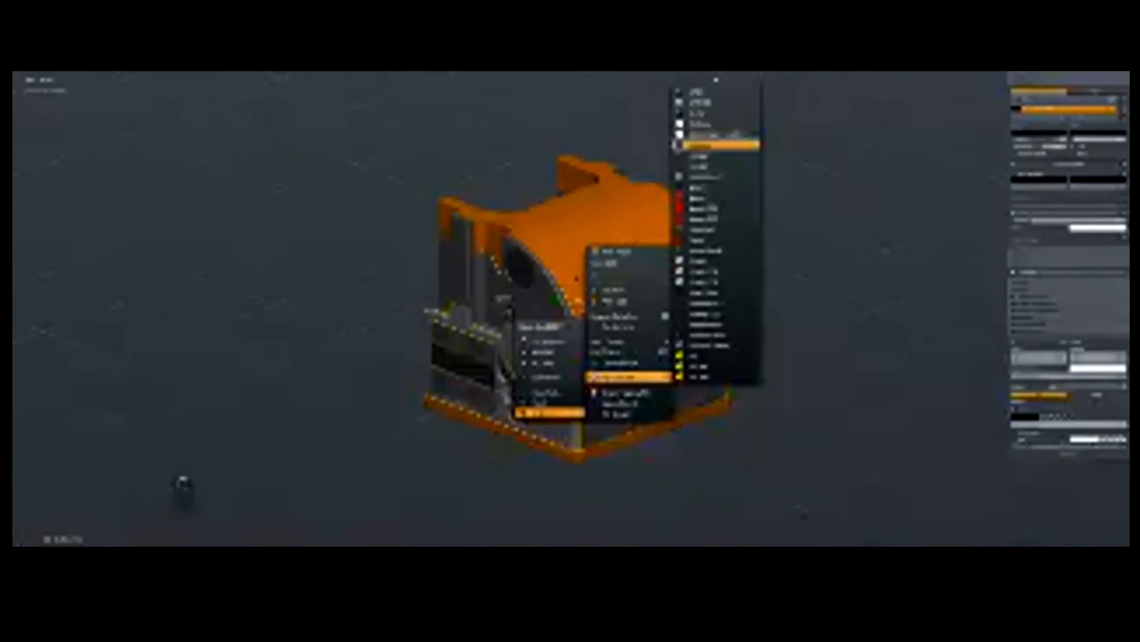
{"action": "scroll", "coordinate": [713, 145], "scroll_direction": "up", "scroll_amount": 3}
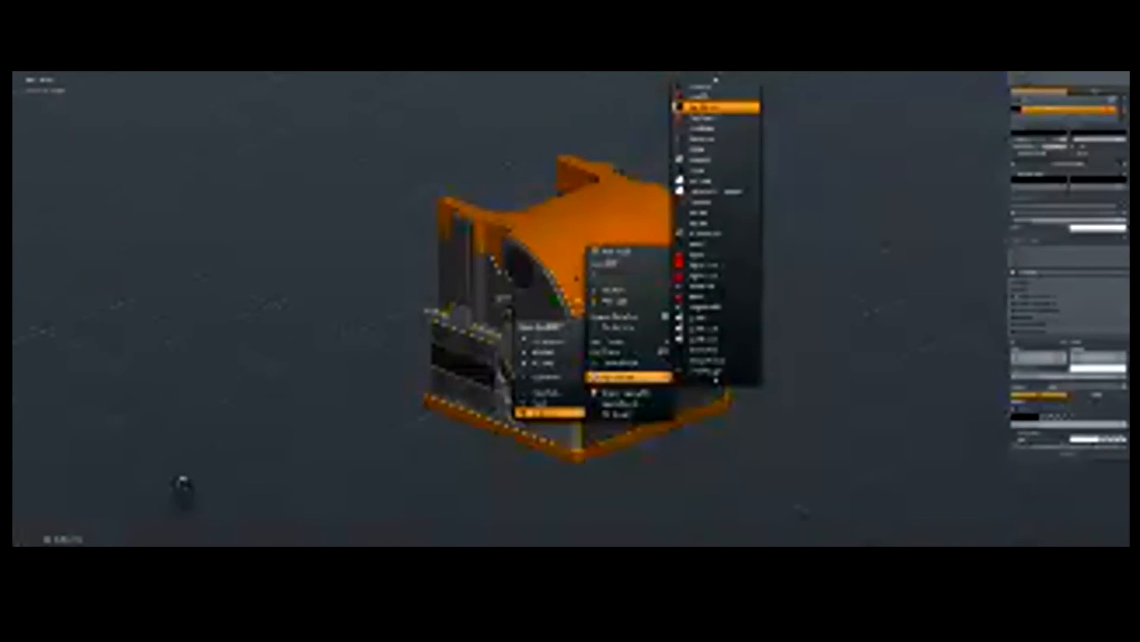
{"action": "left_click", "coordinate": [715, 107]}
{"action": "key", "text": "alt+a"}
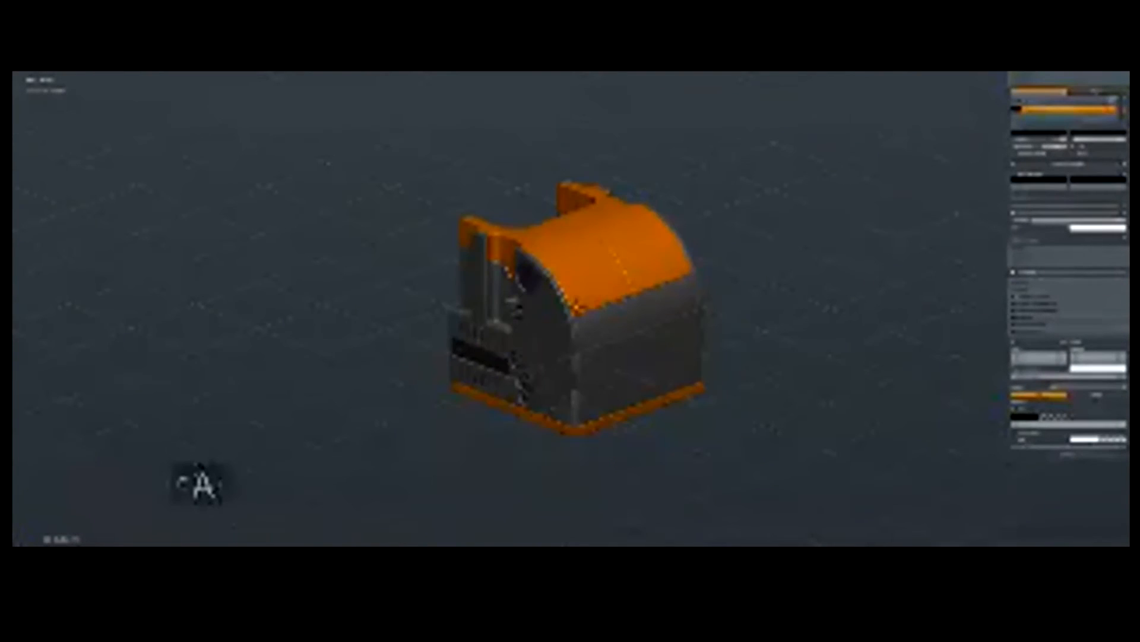
Step: Select all housing parts, move the model upward, and check its placement from the front and in perspective
{"action": "key", "text": "shift+c"}
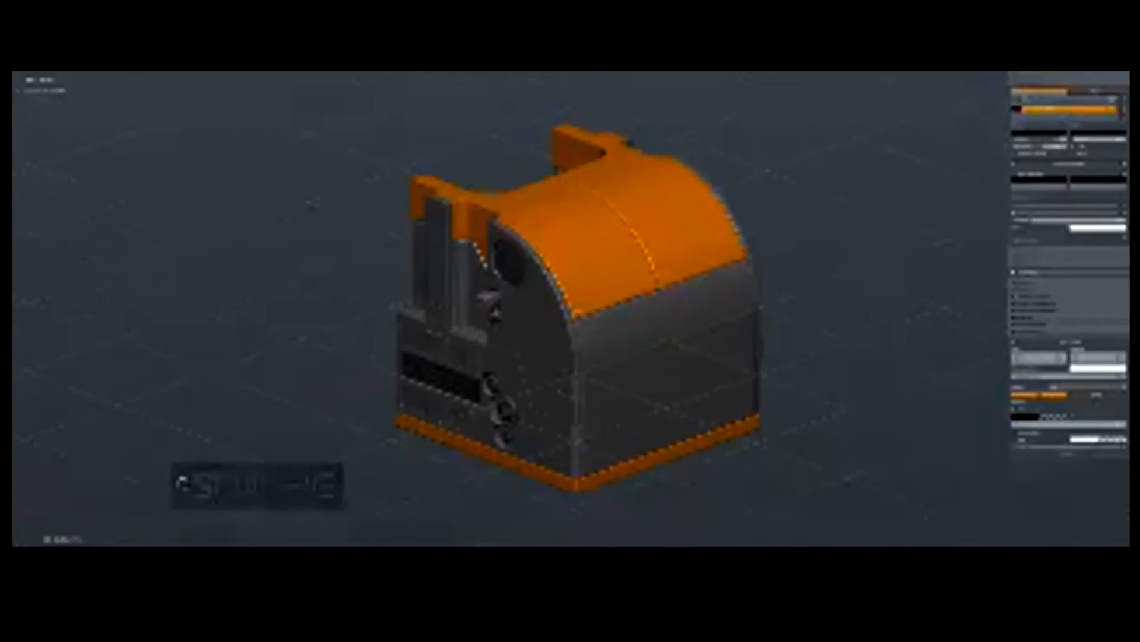
{"action": "key", "text": "shift+a"}
{"action": "key", "text": "alt+a"}
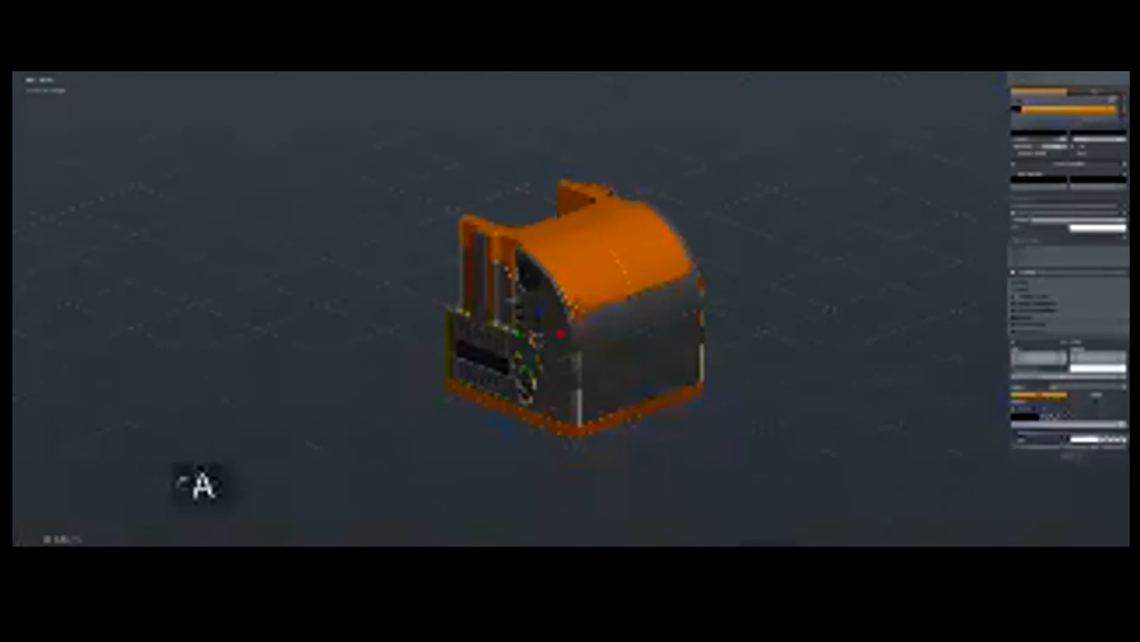
{"action": "key", "text": "g"}
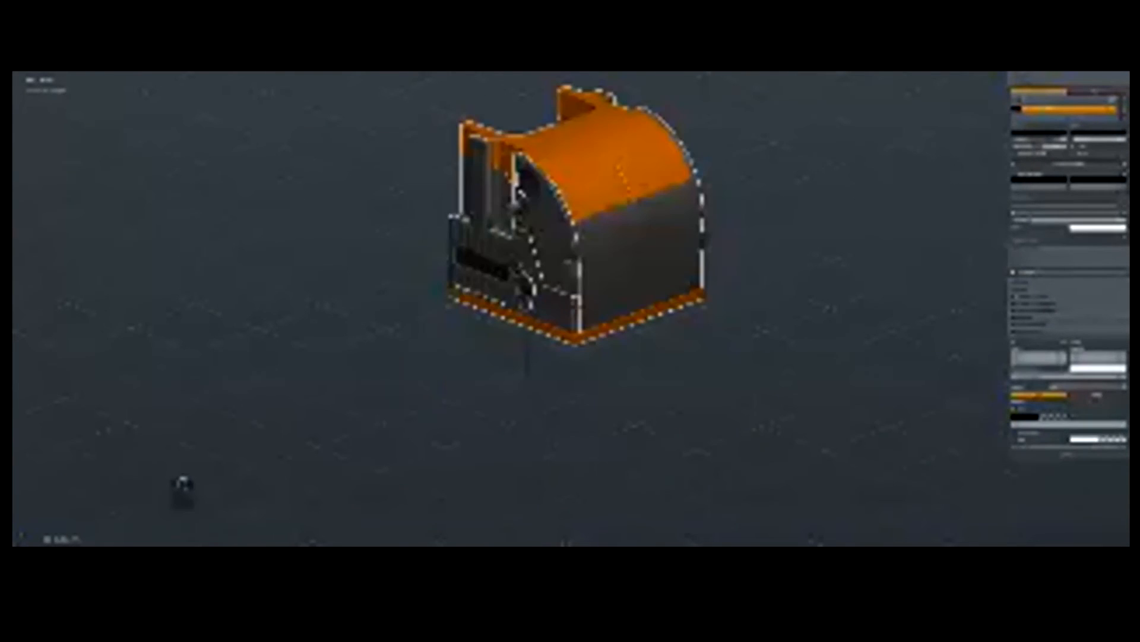
{"action": "key", "text": "Return"}
{"action": "key", "text": "KP_1"}
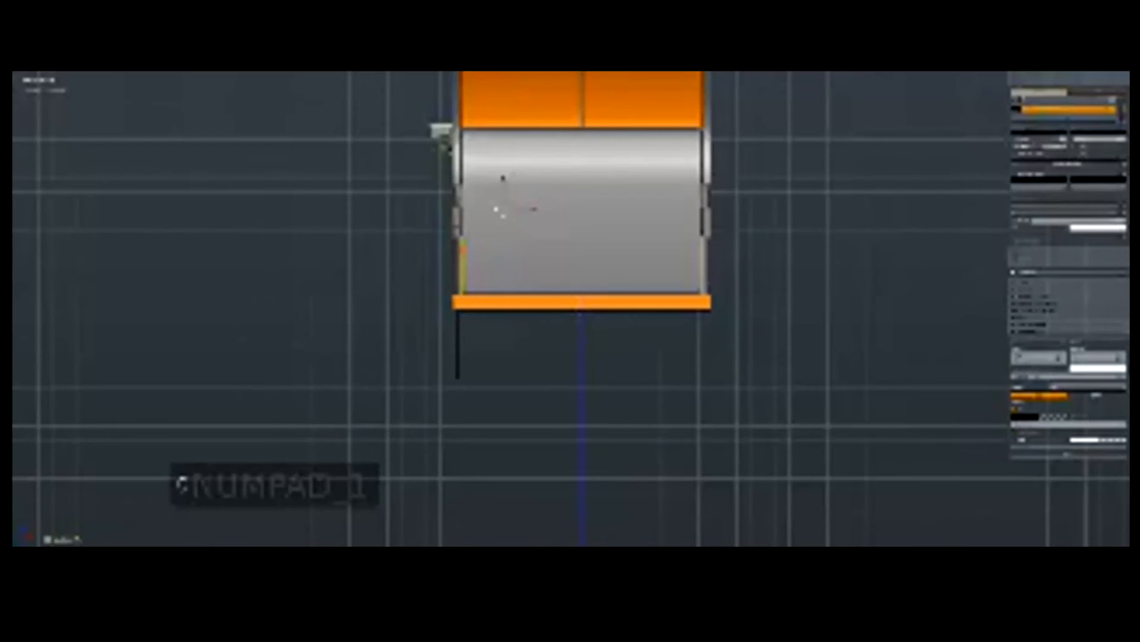
{"action": "scroll", "coordinate": [420, 422], "scroll_direction": "down", "scroll_amount": 2}
{"action": "key", "text": "a"}
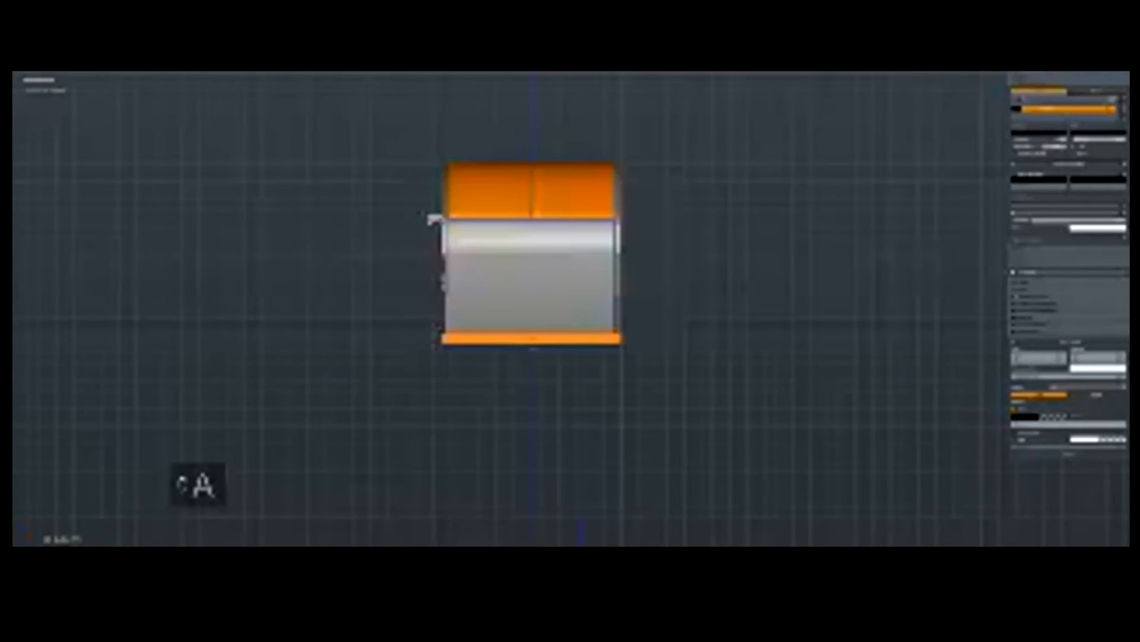
{"action": "key", "text": "a"}
{"action": "middle_click_drag", "start_coordinate": [487, 324], "coordinate": [538, 351]}
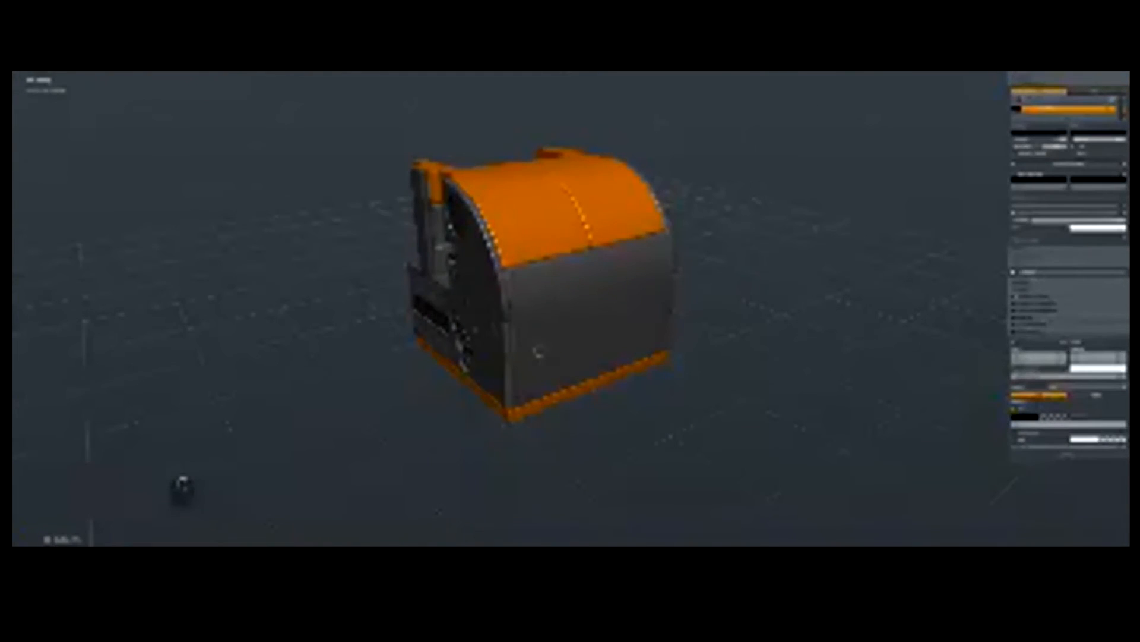
{"action": "mouse_move", "coordinate": [538, 351]}
{"action": "middle_mouse_down"}
{"action": "mouse_move", "coordinate": [409, 254]}
{"action": "mouse_move", "coordinate": [540, 330]}
{"action": "middle_mouse_up"}
{"action": "mouse_move", "coordinate": [542, 329]}
{"action": "middle_mouse_down"}
{"action": "mouse_move", "coordinate": [536, 344]}
{"action": "mouse_move", "coordinate": [567, 362]}
{"action": "middle_mouse_up"}
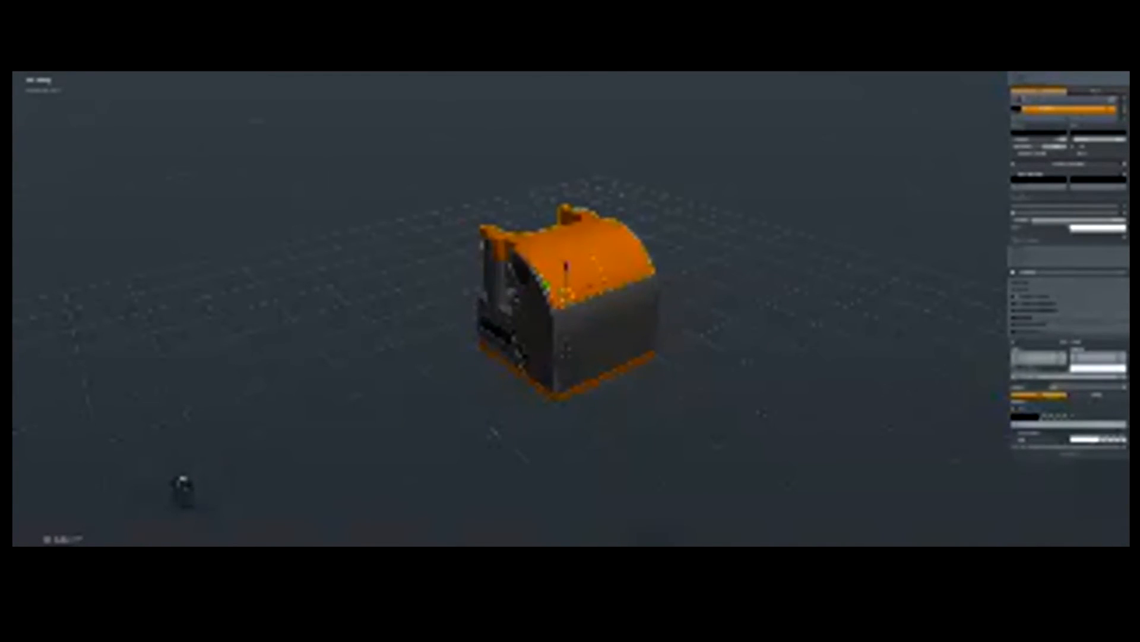
Step: Restore the full interface and add a studio lighting setup to the scene from the world settings
{"action": "key", "text": "alt+F11"}
{"action": "key", "text": "alt+F11"}
{"action": "key", "text": "alt+F10"}
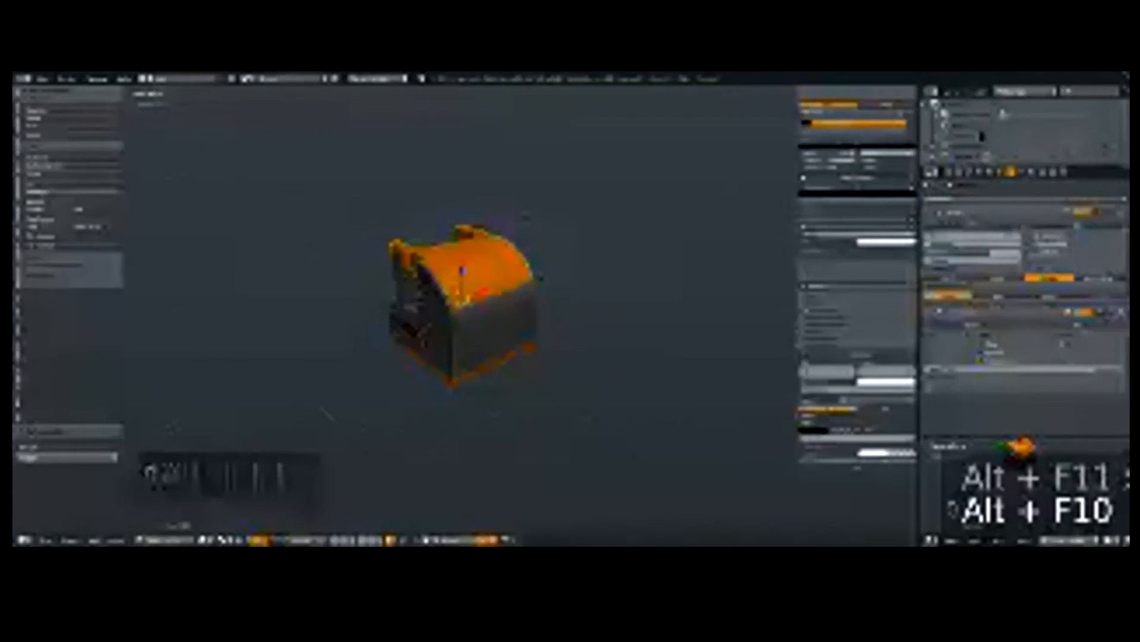
{"action": "left_click", "coordinate": [979, 172]}
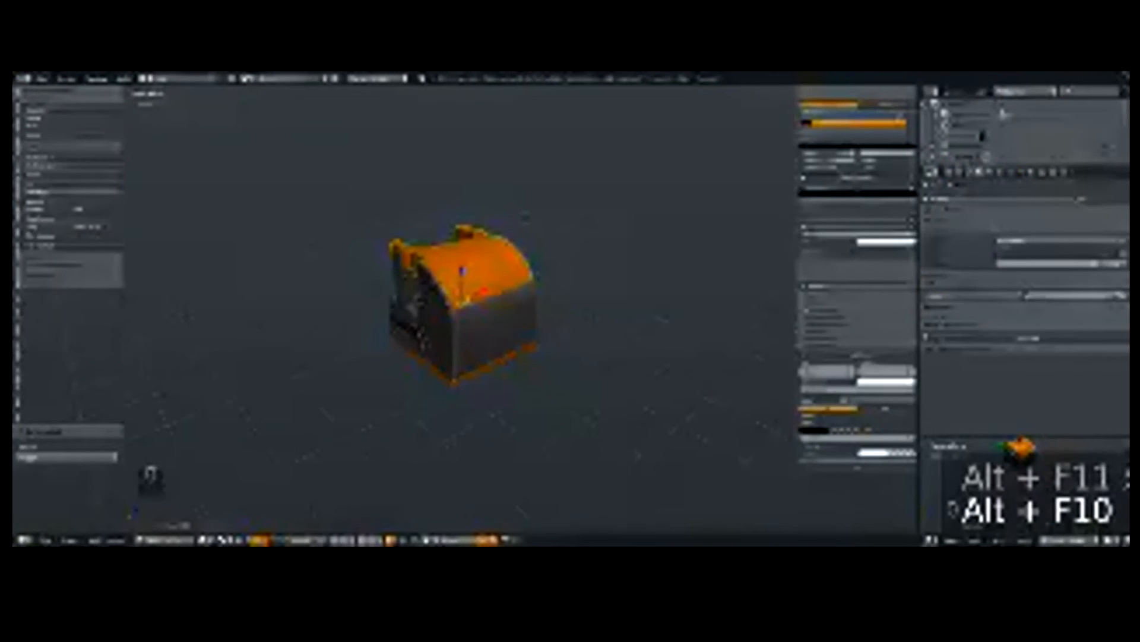
{"action": "left_click", "coordinate": [981, 349]}
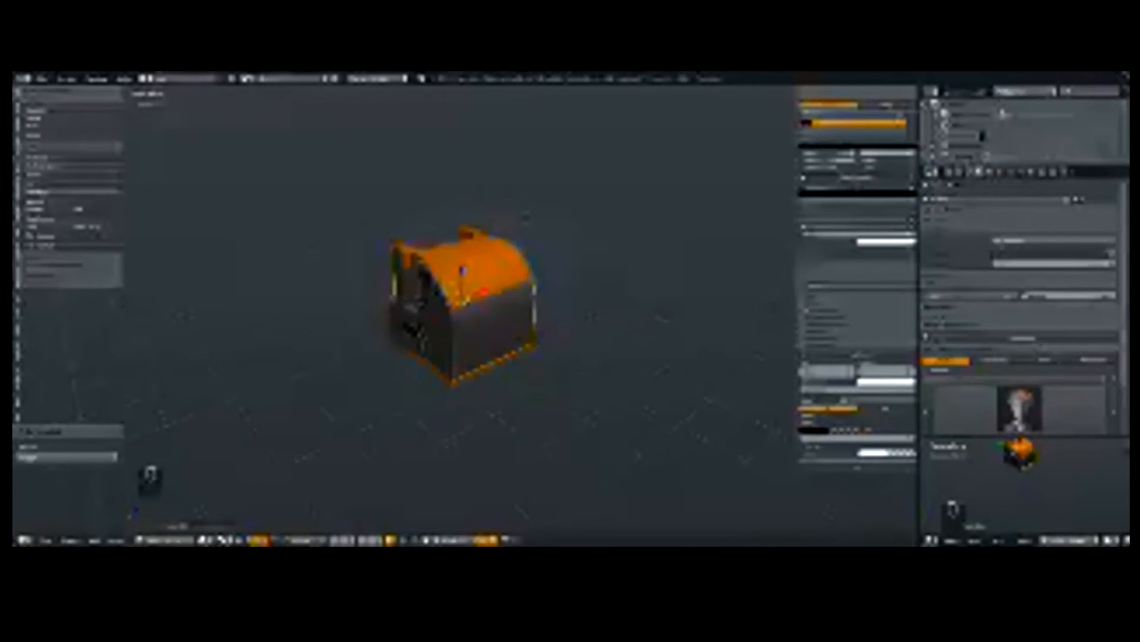
{"action": "left_click", "coordinate": [935, 349]}
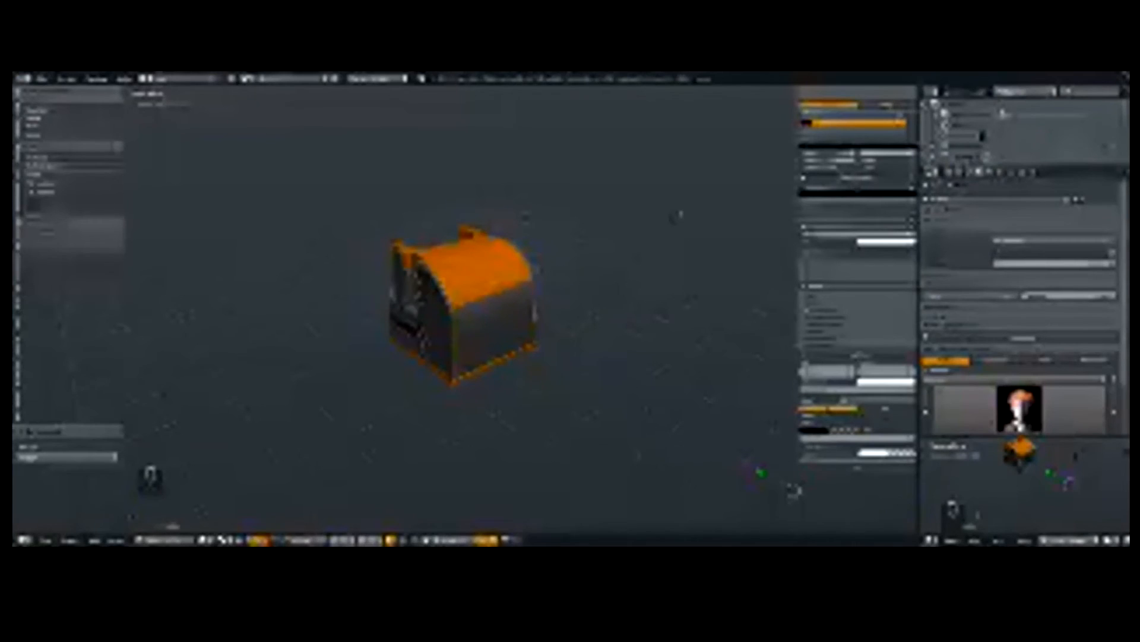
Step: Preview the housing's materials and lighting in rendered shading and return to solid shading
{"action": "middle_click_drag", "start_coordinate": [514, 285], "coordinate": [537, 269]}
{"action": "scroll", "coordinate": [536, 268], "scroll_direction": "up", "scroll_amount": 2}
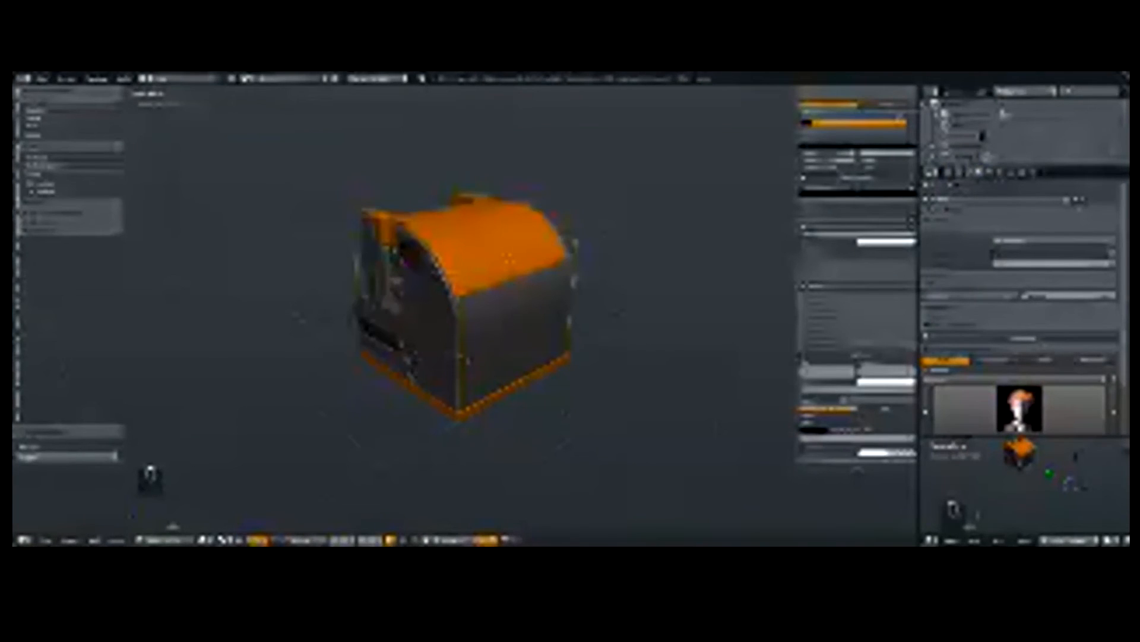
{"action": "scroll", "coordinate": [463, 300], "scroll_direction": "down", "scroll_amount": 1}
{"action": "key", "text": "shift+z"}
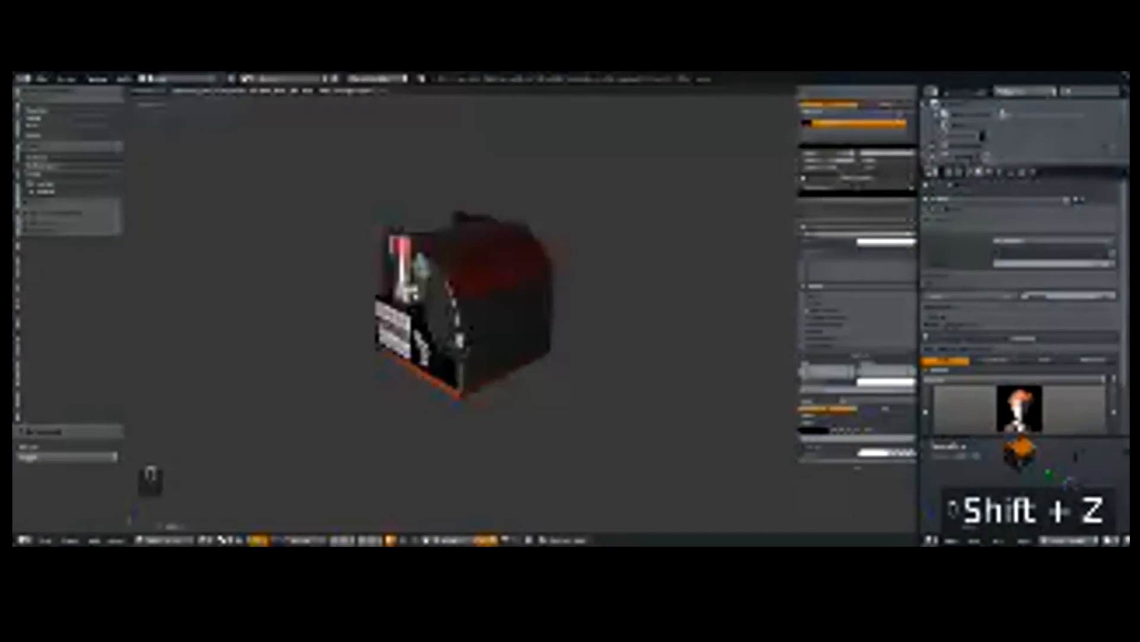
{"action": "scroll", "coordinate": [463, 309], "scroll_direction": "up", "scroll_amount": 2}
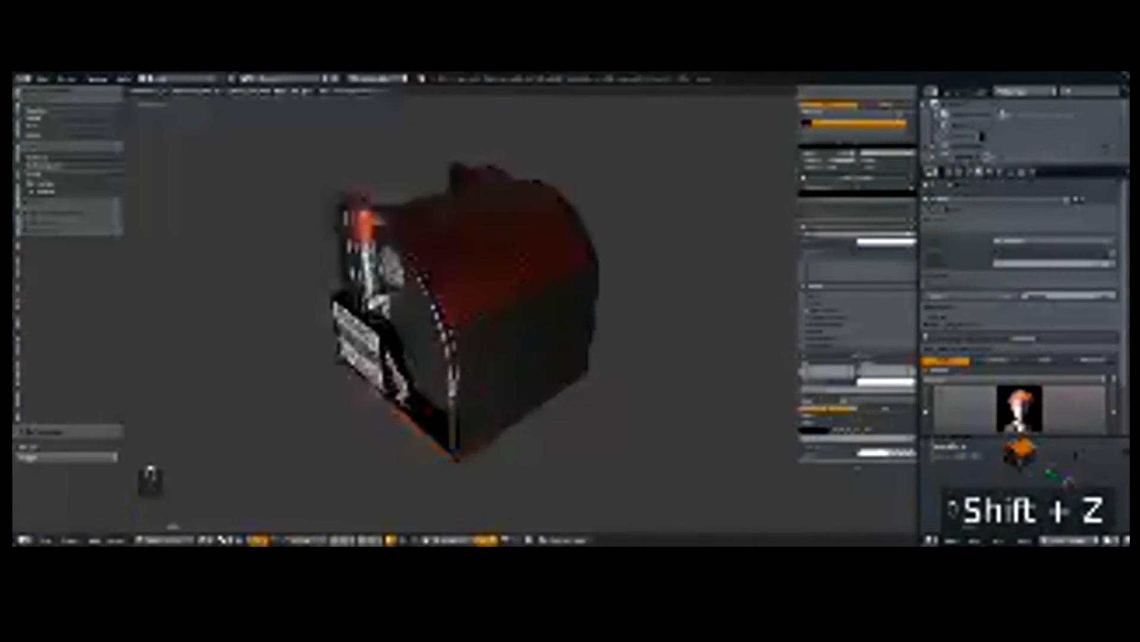
{"action": "scroll", "coordinate": [463, 309], "scroll_direction": "down", "scroll_amount": 1}
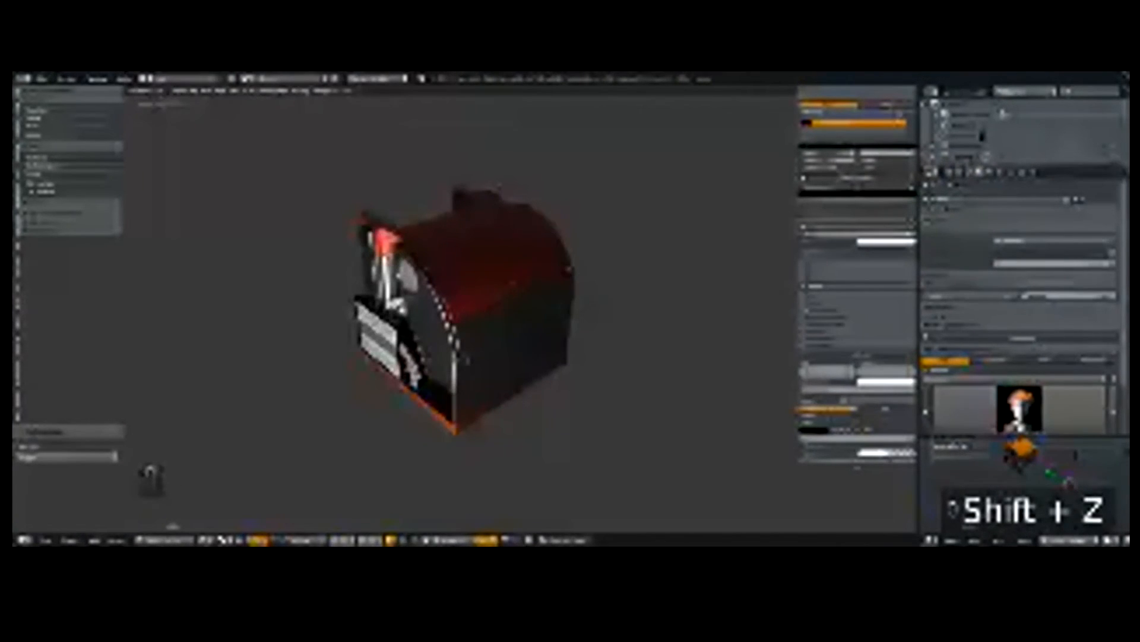
{"action": "key", "text": "shift+z"}
{"action": "key", "text": "shift+z"}
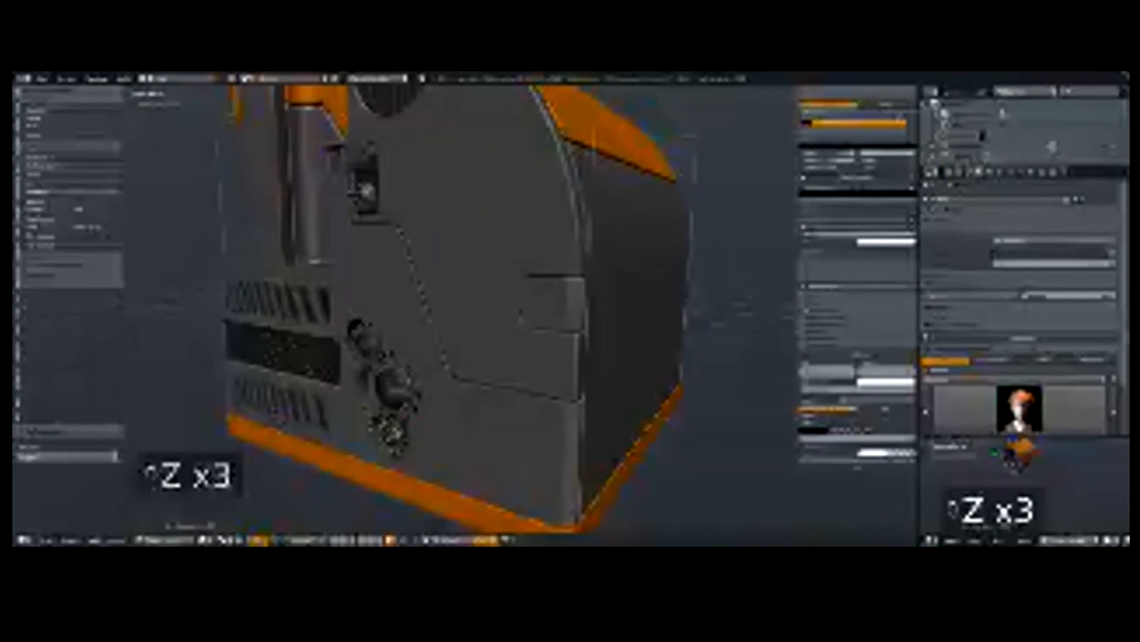
Step: Select the mechanical inserts and vents on the side panel and display the model in wireframe
{"action": "right_click", "coordinate": [391, 407]}
{"action": "key", "text": "z"}
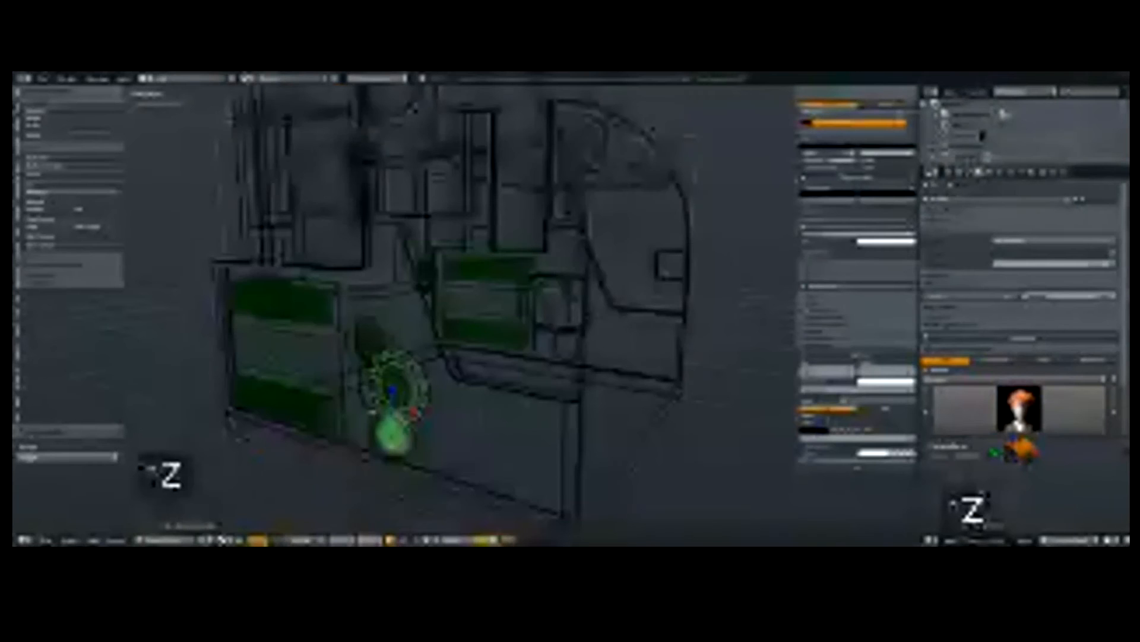
{"action": "key", "text": "z"}
{"action": "key", "text": "z"}
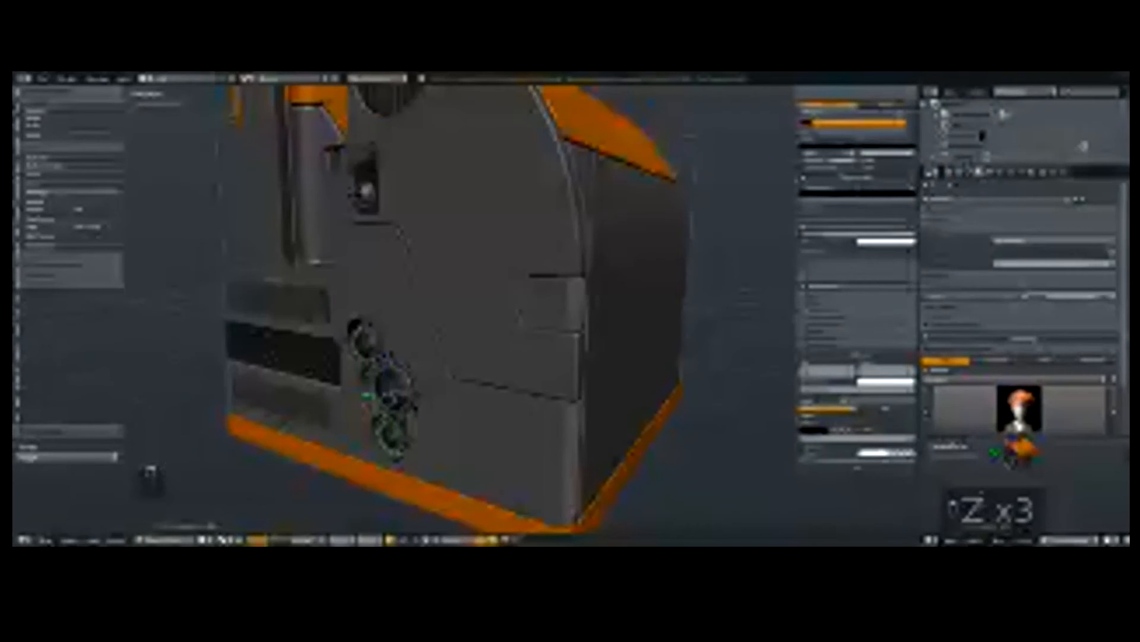
{"action": "middle_click_drag", "start_coordinate": [458, 297], "coordinate": [498, 375], "text": "shift"}
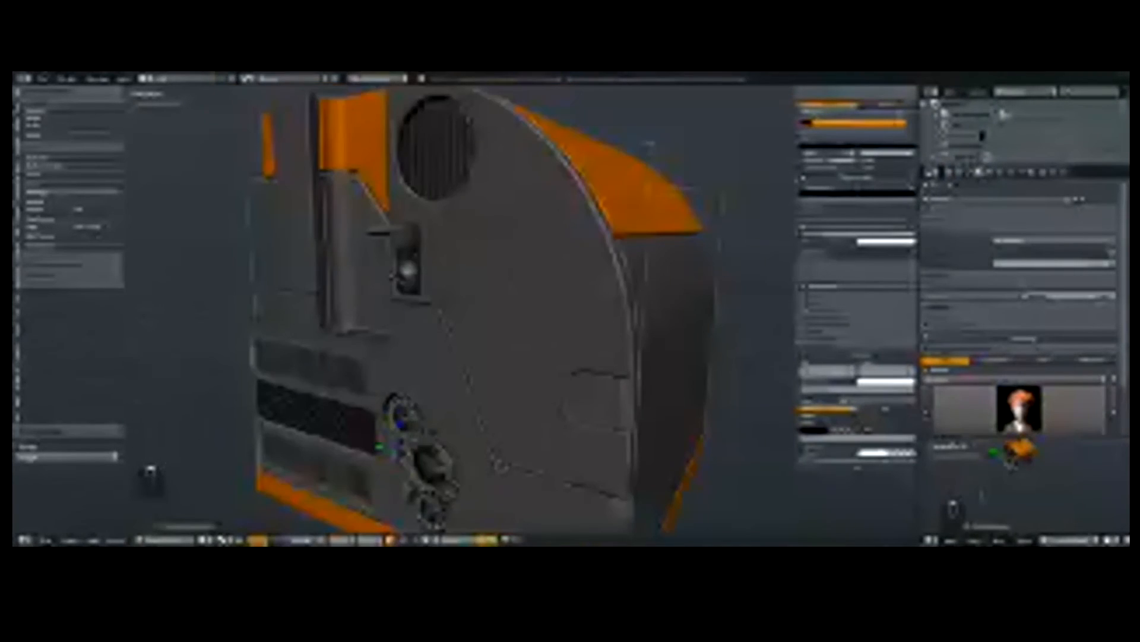
{"action": "key", "text": "ctrl+l"}
{"action": "left_click", "coordinate": [371, 259]}
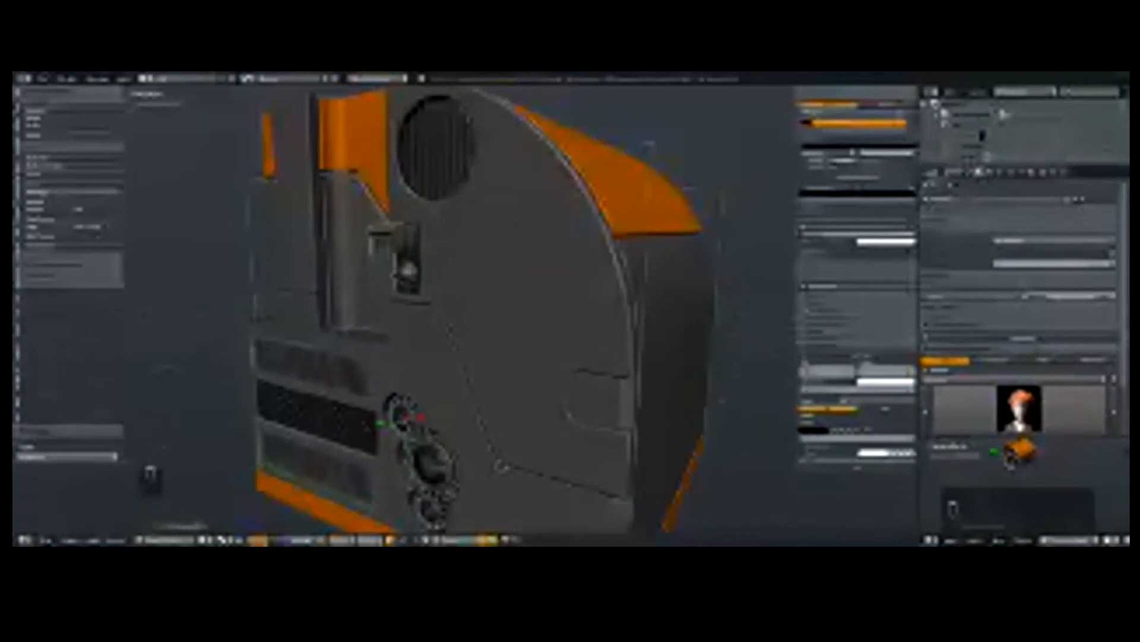
{"action": "key", "text": "z"}
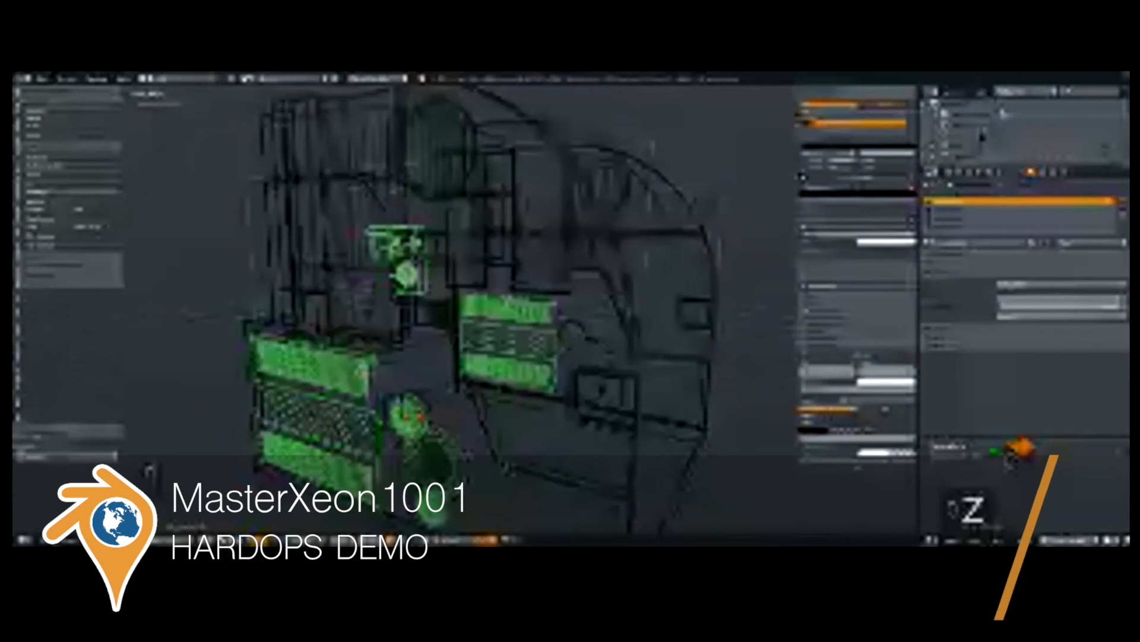
Step: Assign existing scene materials to the first and second material slots of the active mechanical insert
{"action": "left_click", "coordinate": [930, 243]}
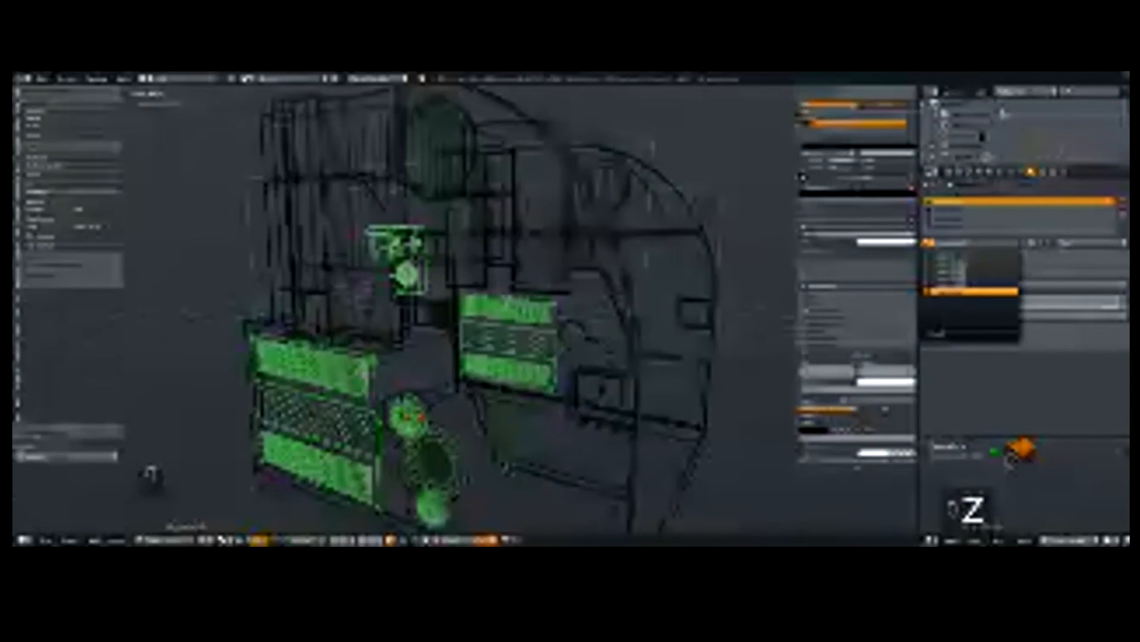
{"action": "left_click", "coordinate": [972, 292]}
{"action": "left_click", "coordinate": [974, 209]}
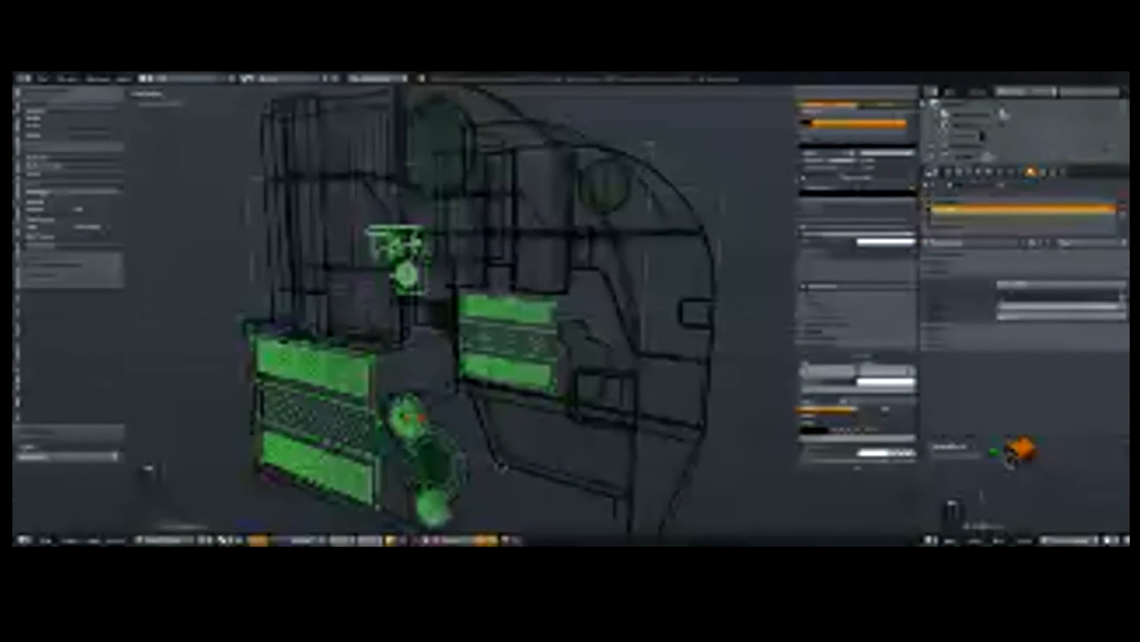
{"action": "left_click", "coordinate": [930, 243]}
{"action": "left_click", "coordinate": [974, 284]}
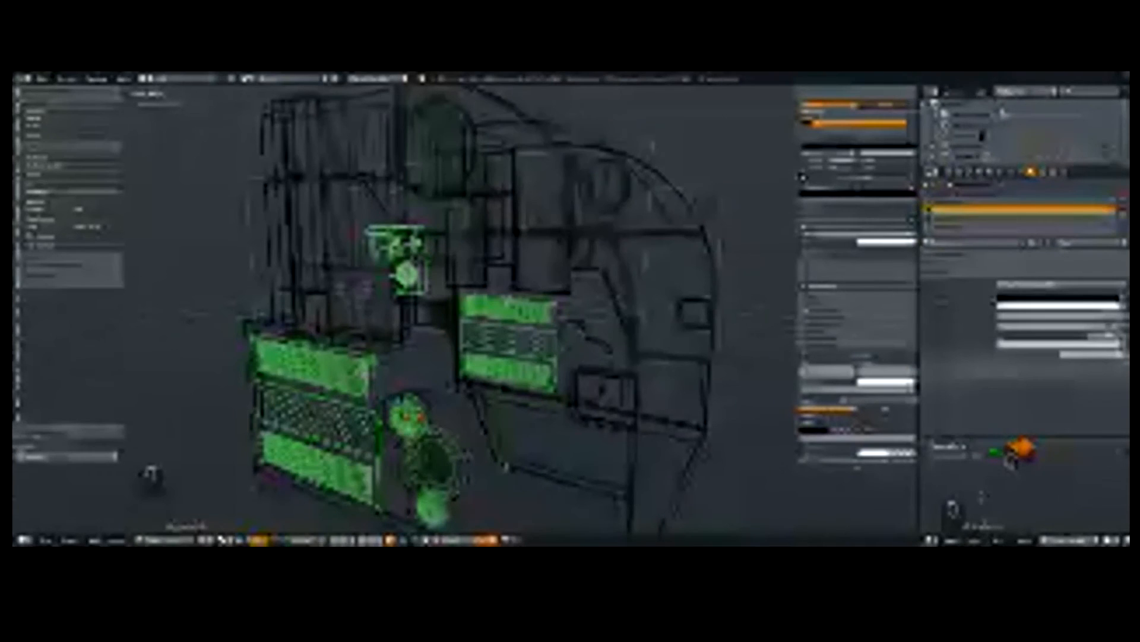
Step: Fill the insert's third material slot with a material matching "mat" and the fourth with one matching "emi"
{"action": "left_click", "coordinate": [965, 248]}
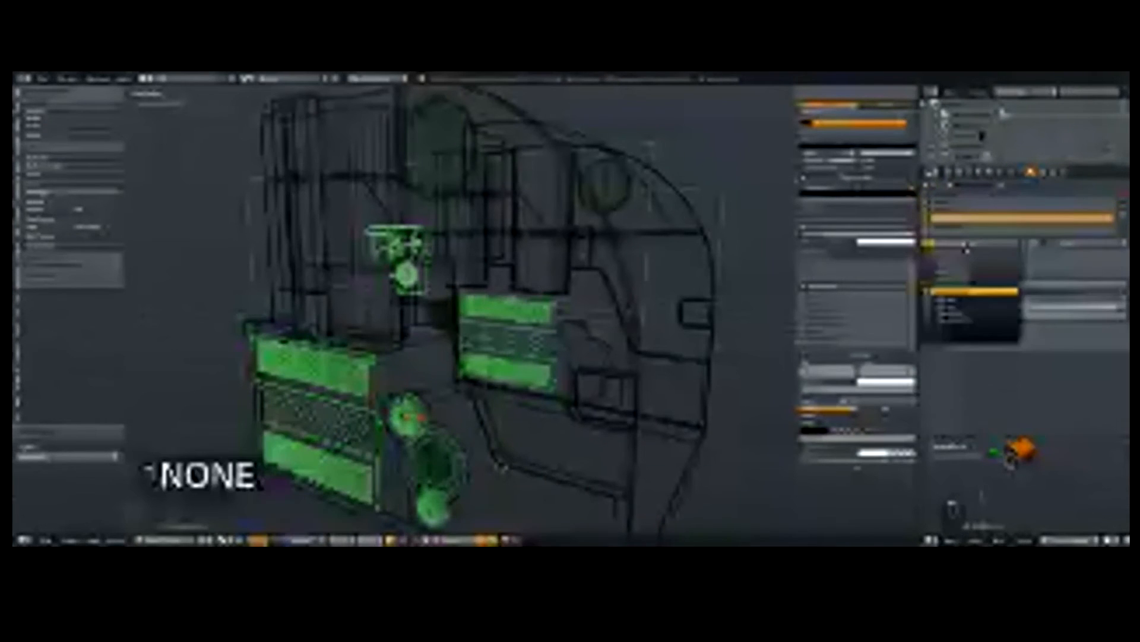
{"action": "type", "text": "mat"}
{"action": "key", "text": "Return"}
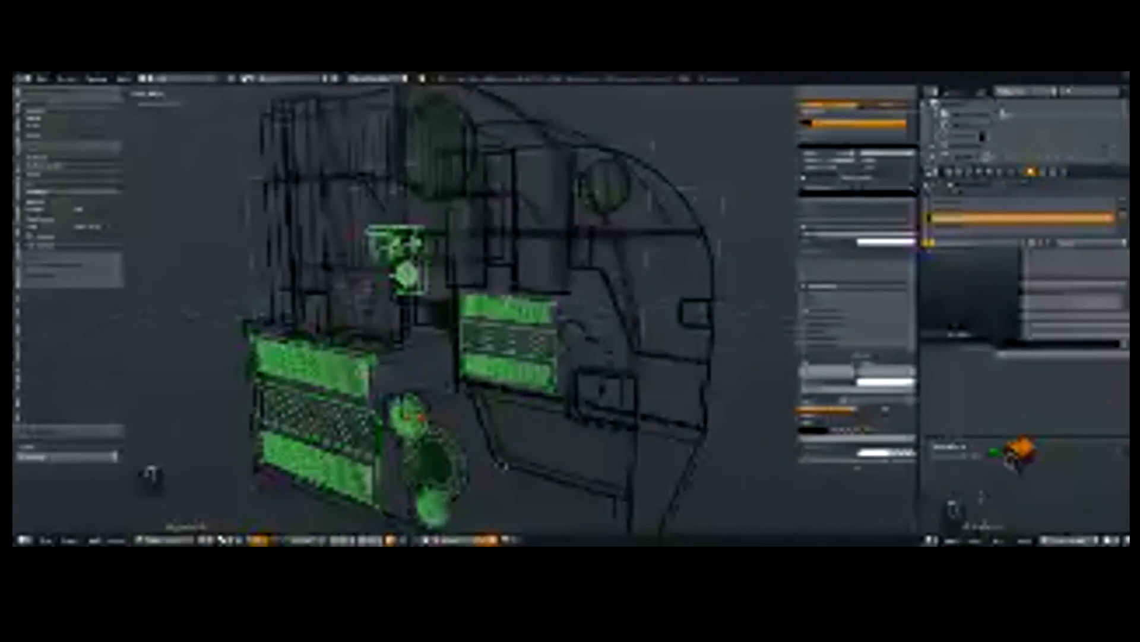
{"action": "left_click", "coordinate": [1022, 226]}
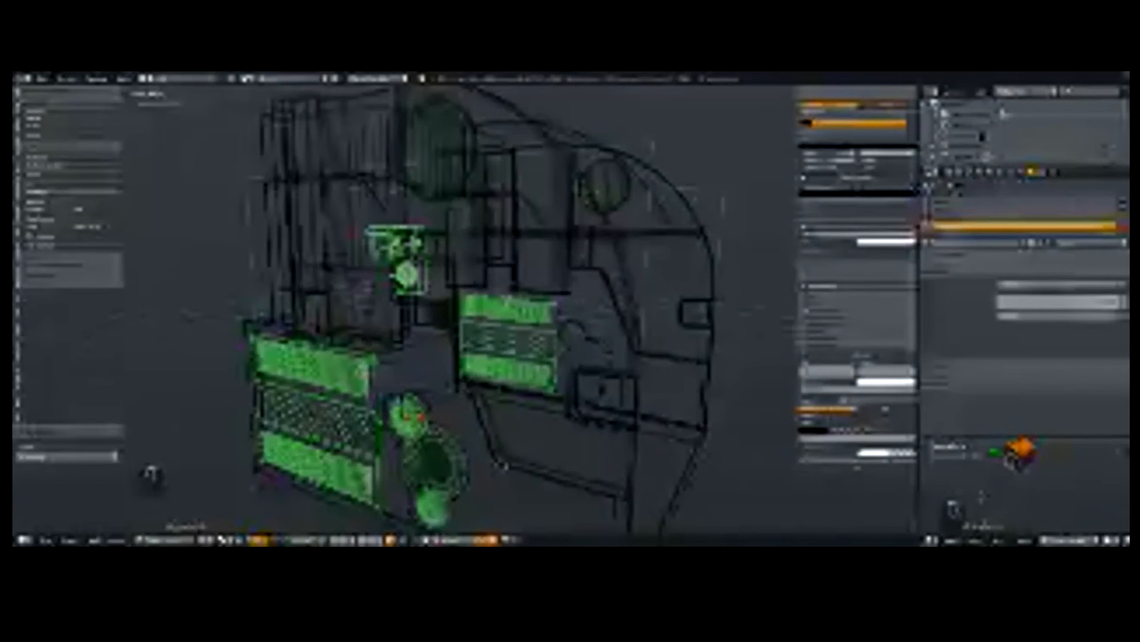
{"action": "left_click", "coordinate": [929, 243]}
{"action": "type", "text": "emi"}
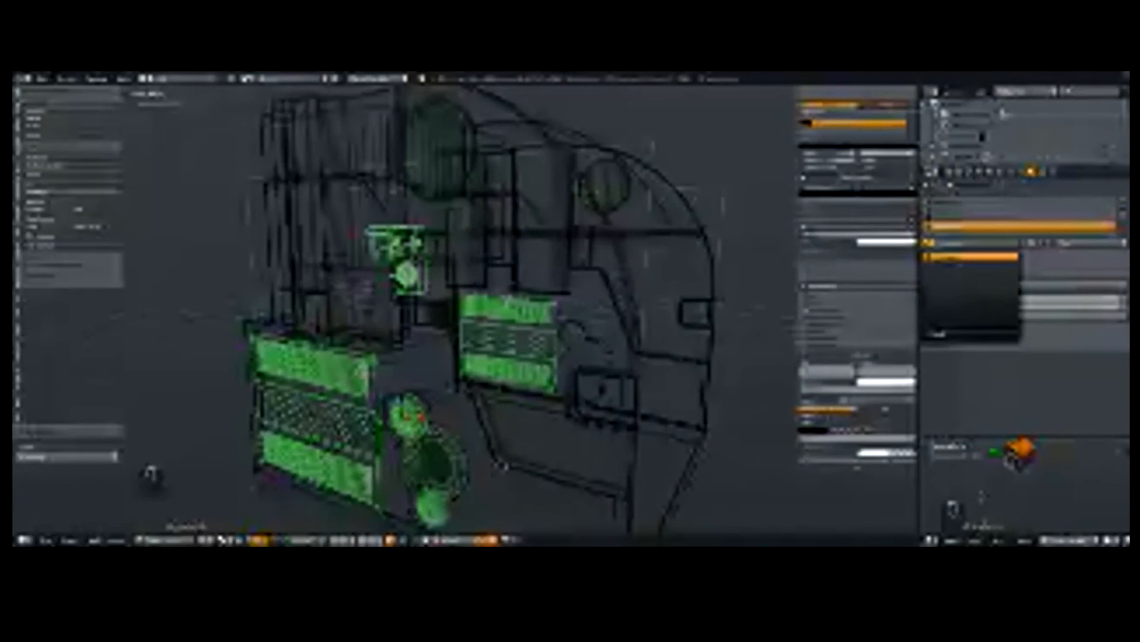
{"action": "key", "text": "Return"}
Step: Link the active insert's materials to the other selected inserts and the upper insert in solid shading, then clear the selection
{"action": "key", "text": "ctrl+l"}
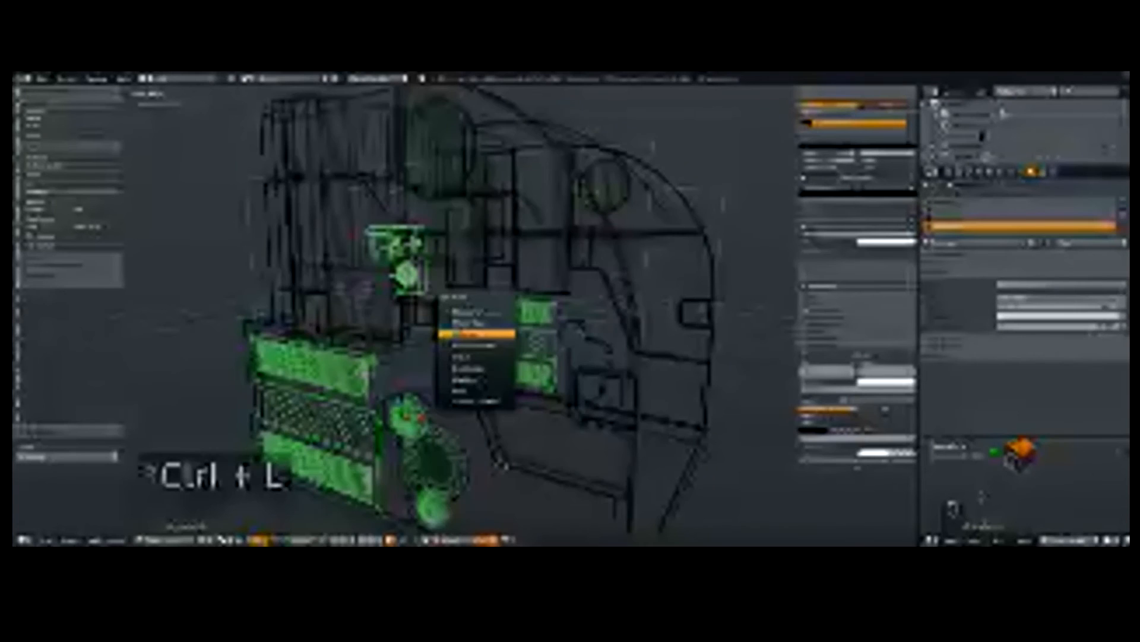
{"action": "key", "text": "Return"}
{"action": "key", "text": "z"}
{"action": "middle_click_drag", "start_coordinate": [437, 466], "coordinate": [448, 418]}
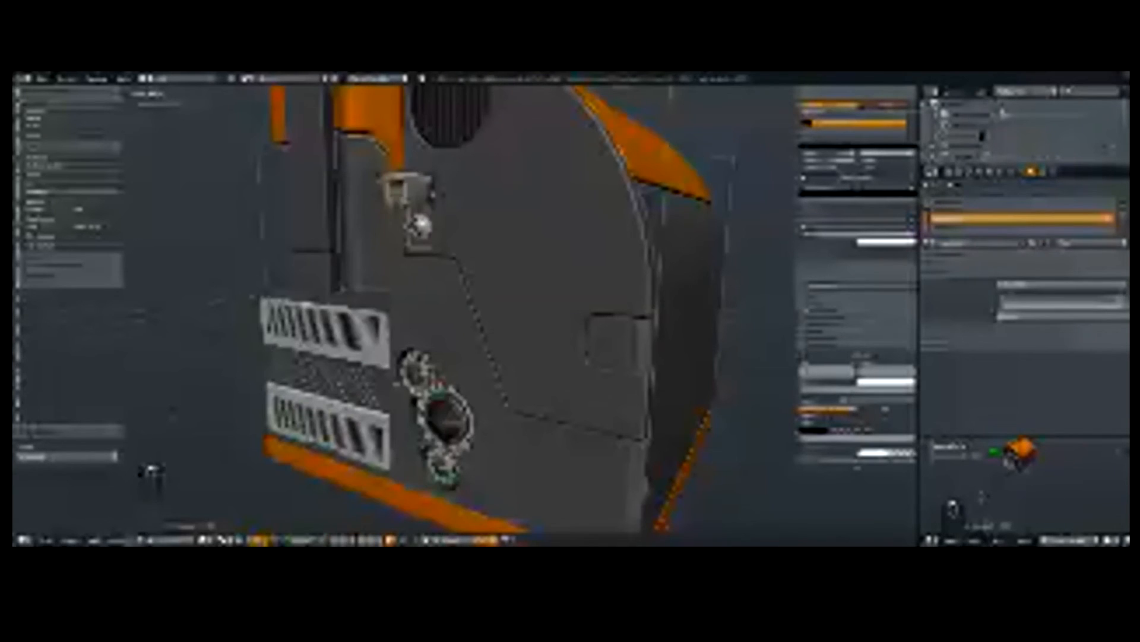
{"action": "right_click", "coordinate": [410, 193], "text": "shift"}
{"action": "key", "text": "ctrl+l"}
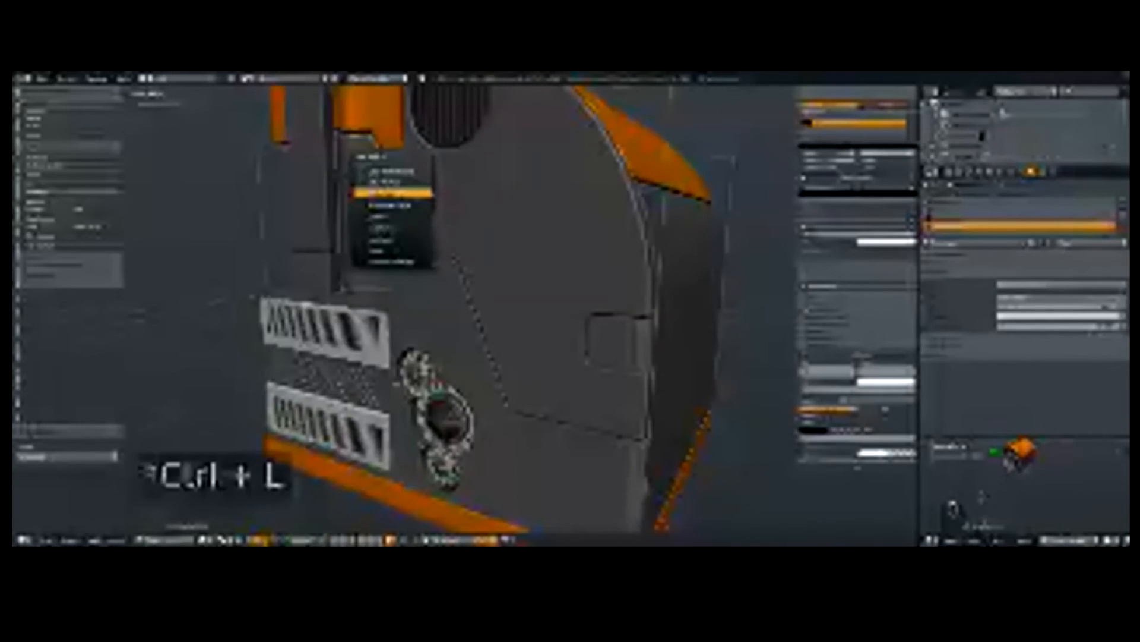
{"action": "key", "text": "a"}
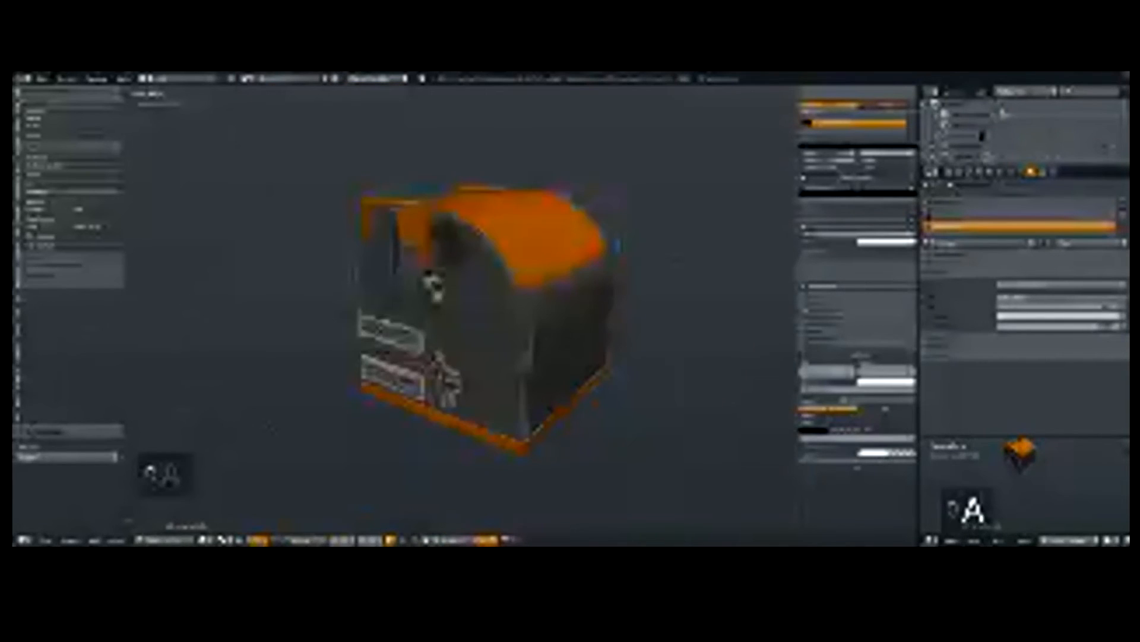
Step: Preview the whole housing with the new insert materials in rendered shading and return to solid shading
{"action": "scroll", "coordinate": [487, 318], "scroll_direction": "down", "scroll_amount": 3}
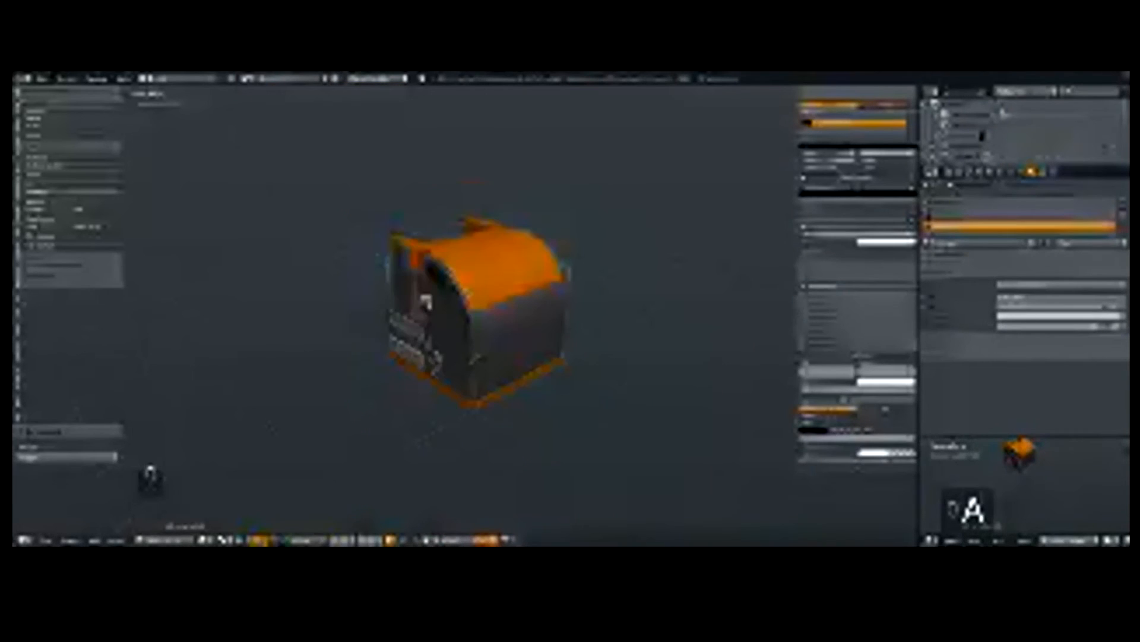
{"action": "key", "text": "shift+z"}
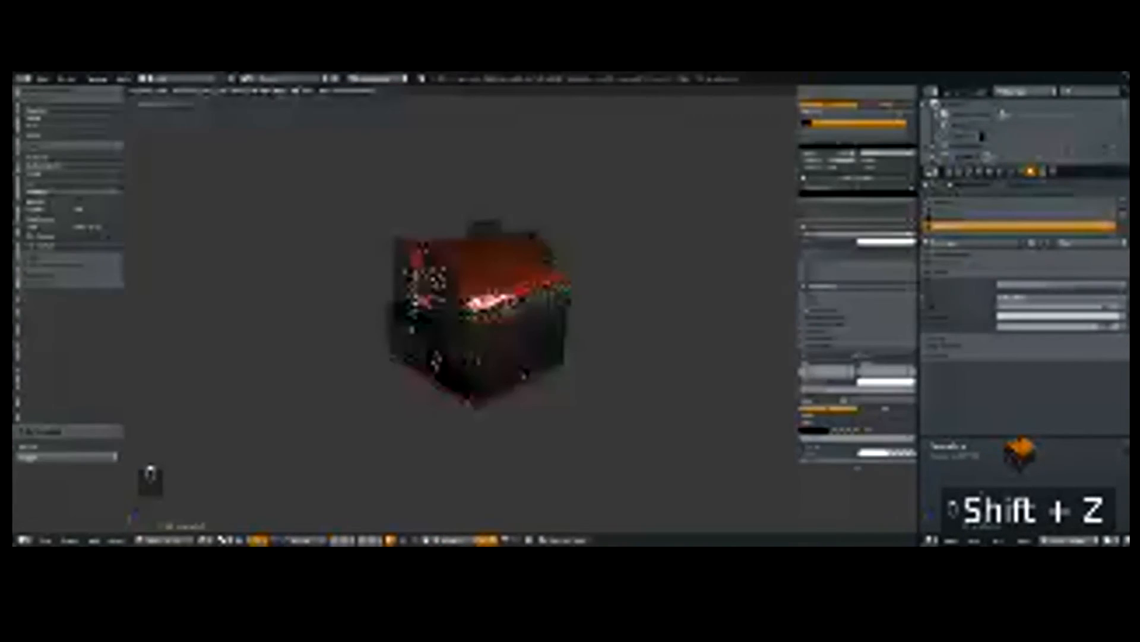
{"action": "key", "text": "z"}
{"action": "key", "text": "z"}
{"action": "key", "text": "z"}
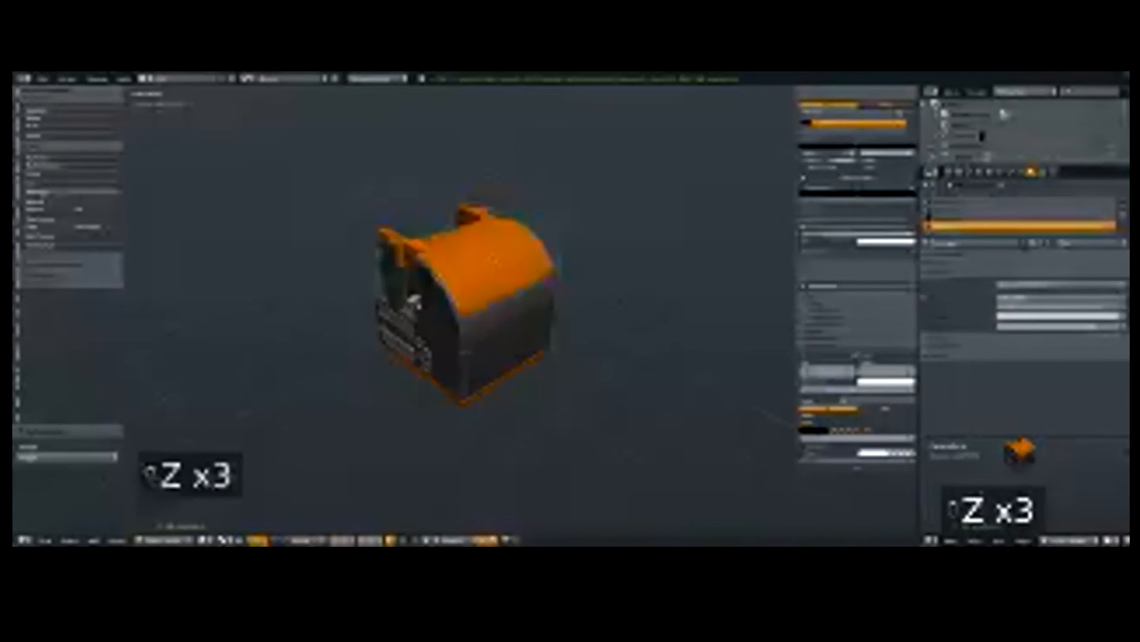
Step: Reveal all hidden objects and move them to the last layer to leave only the finished housing displayed
{"action": "key", "text": "a"}
{"action": "key", "text": "a"}
{"action": "key", "text": "alt+h"}
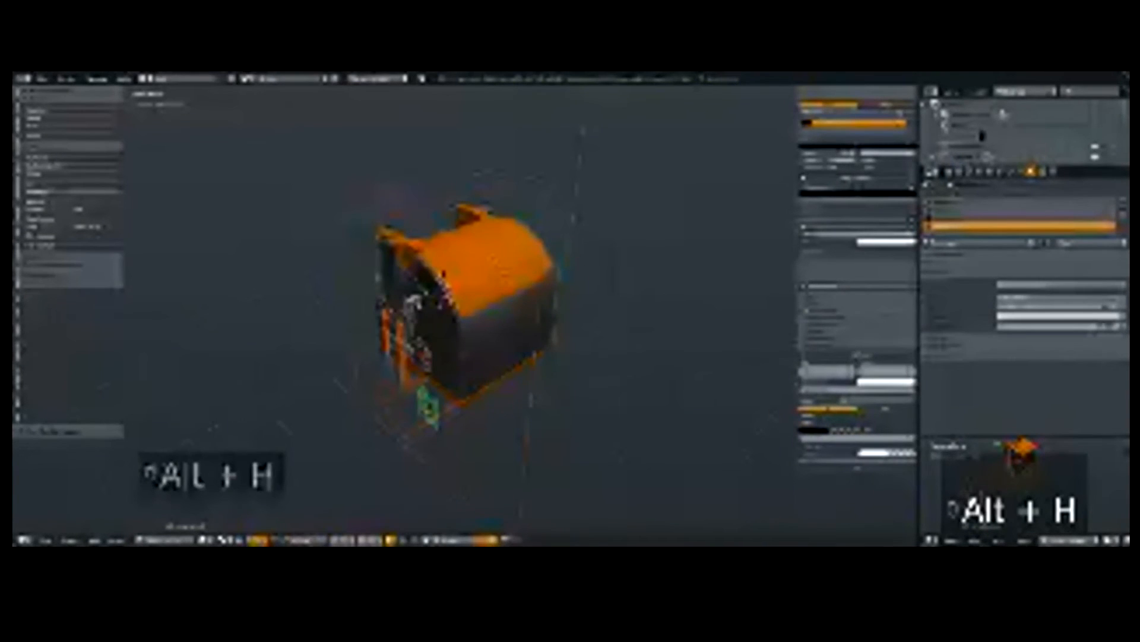
{"action": "key", "text": "m"}
{"action": "left_click", "coordinate": [649, 396]}
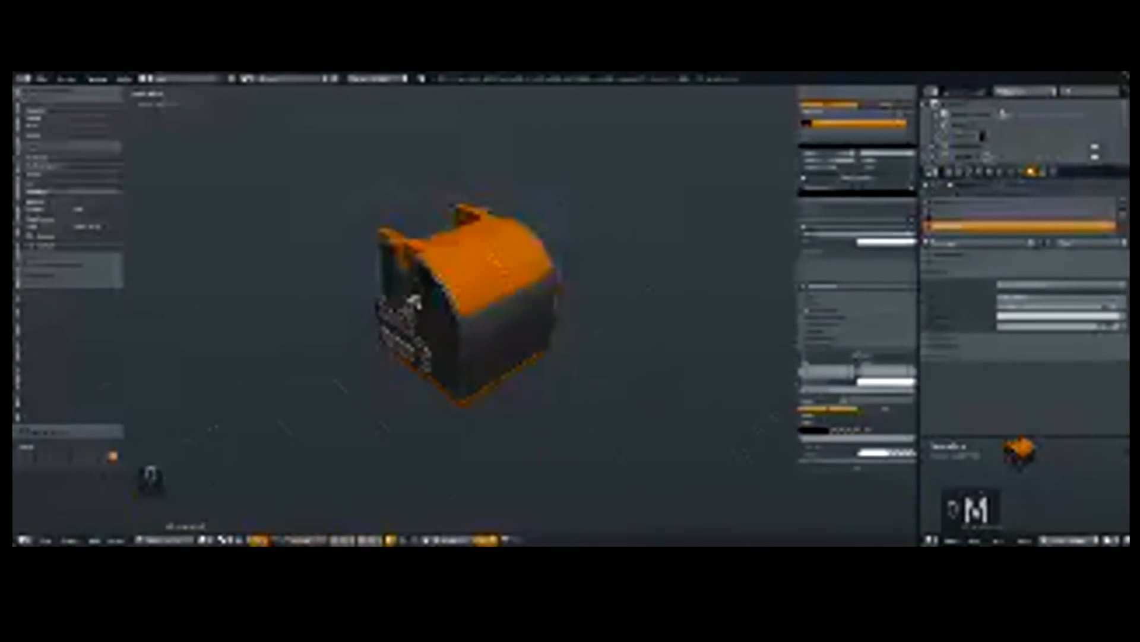
Step: Display the housing in rendered shading and run two HardOps operations on the scene
{"action": "key", "text": "shift+z"}
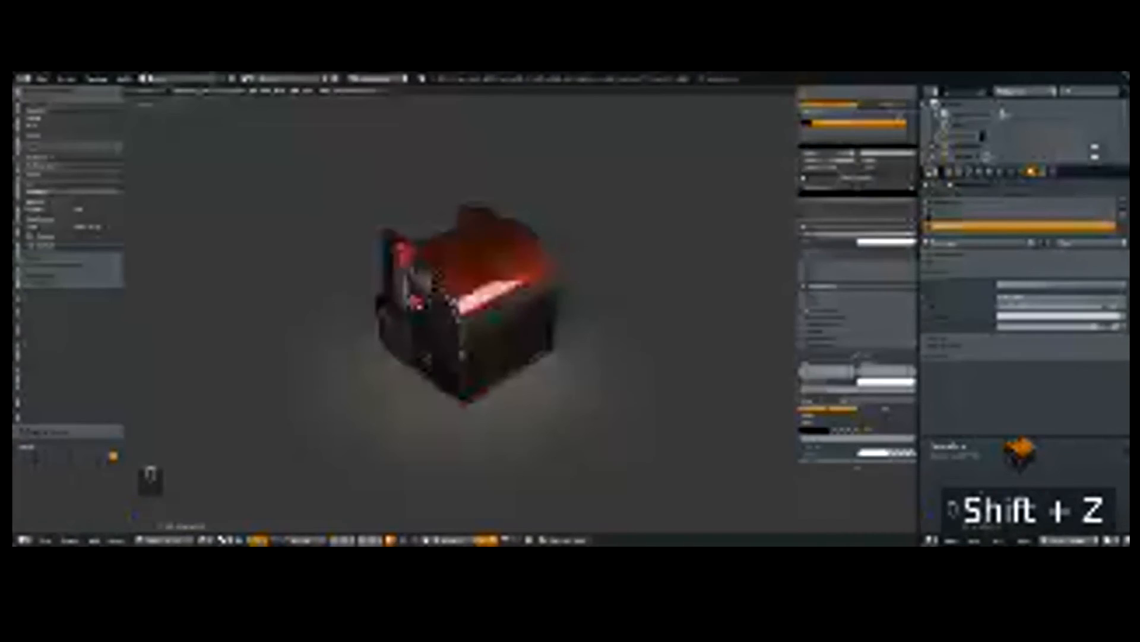
{"action": "scroll", "coordinate": [467, 312], "scroll_direction": "up", "scroll_amount": 1}
{"action": "middle_click_drag", "start_coordinate": [478, 423], "coordinate": [441, 409]}
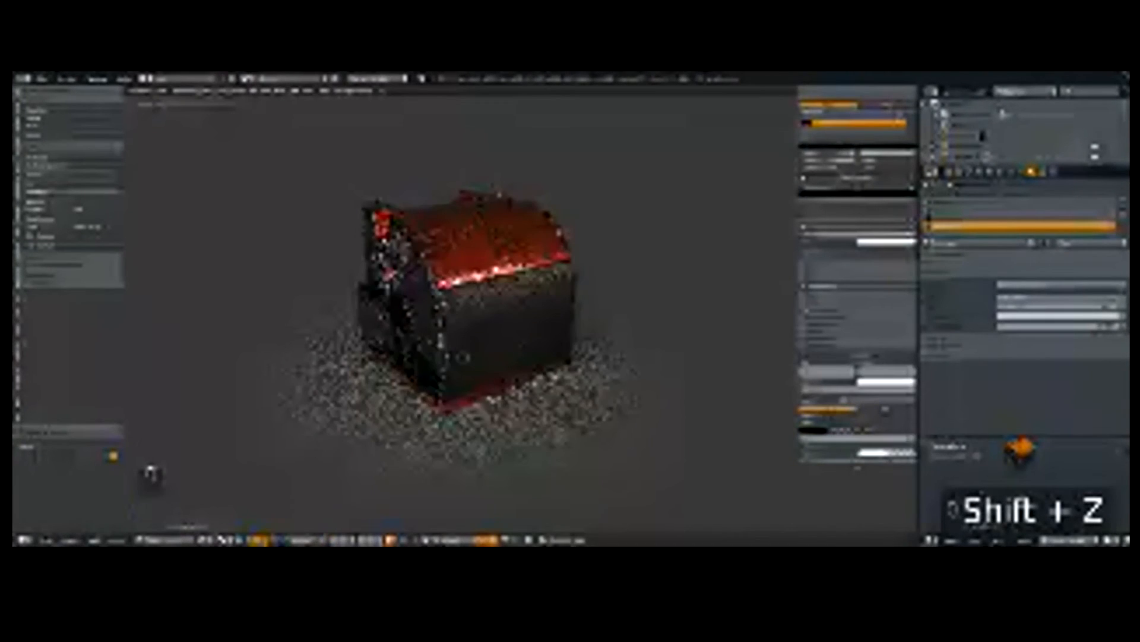
{"action": "key", "text": "q"}
{"action": "mouse_move", "coordinate": [440, 408]}
{"action": "mouse_move", "coordinate": [519, 373]}
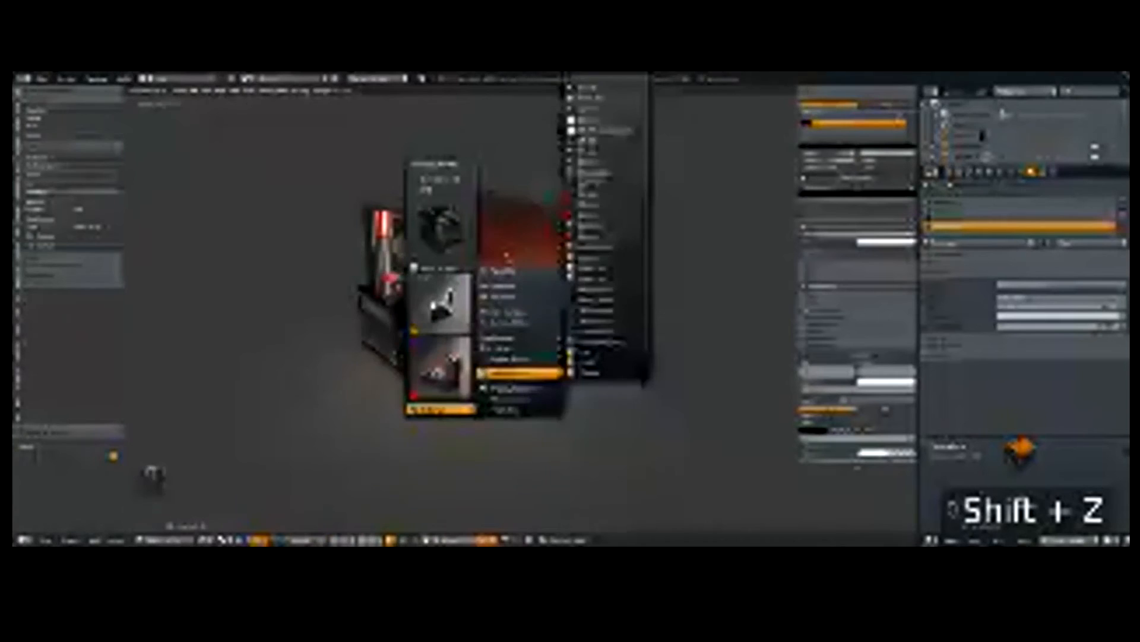
{"action": "mouse_move", "coordinate": [520, 322]}
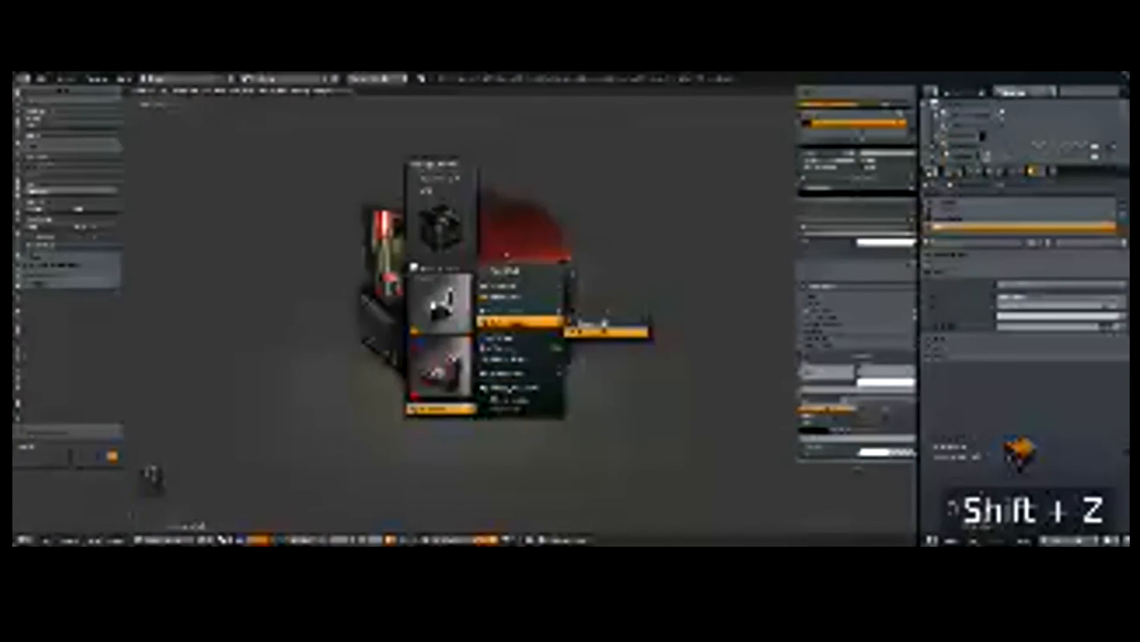
{"action": "left_click", "coordinate": [603, 331]}
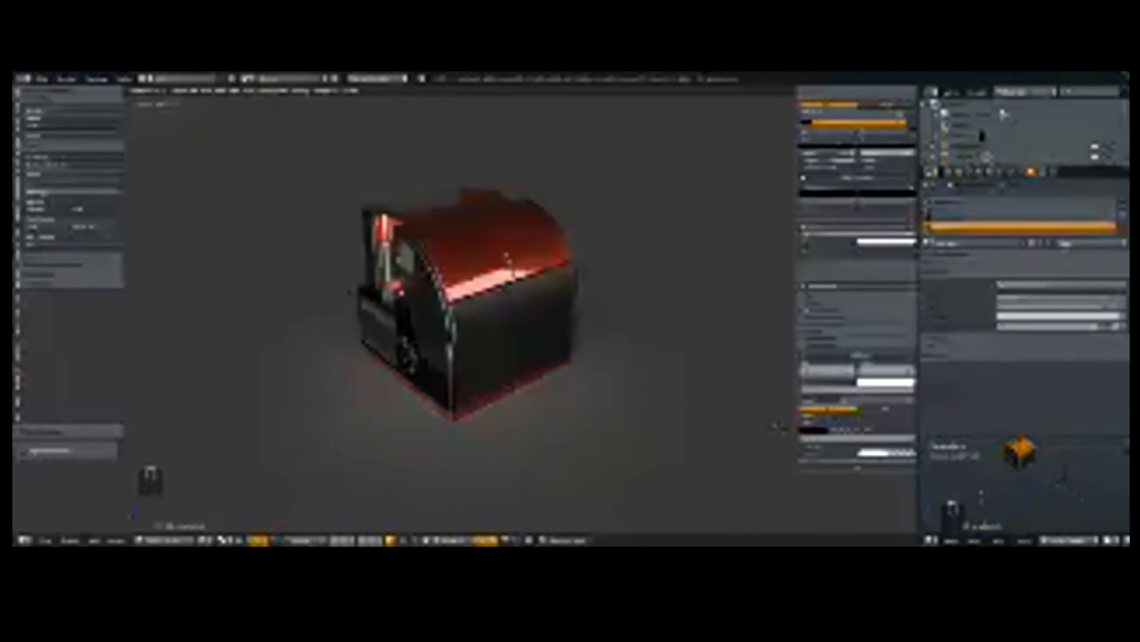
{"action": "key", "text": "q"}
{"action": "mouse_move", "coordinate": [665, 416]}
{"action": "mouse_move", "coordinate": [742, 329]}
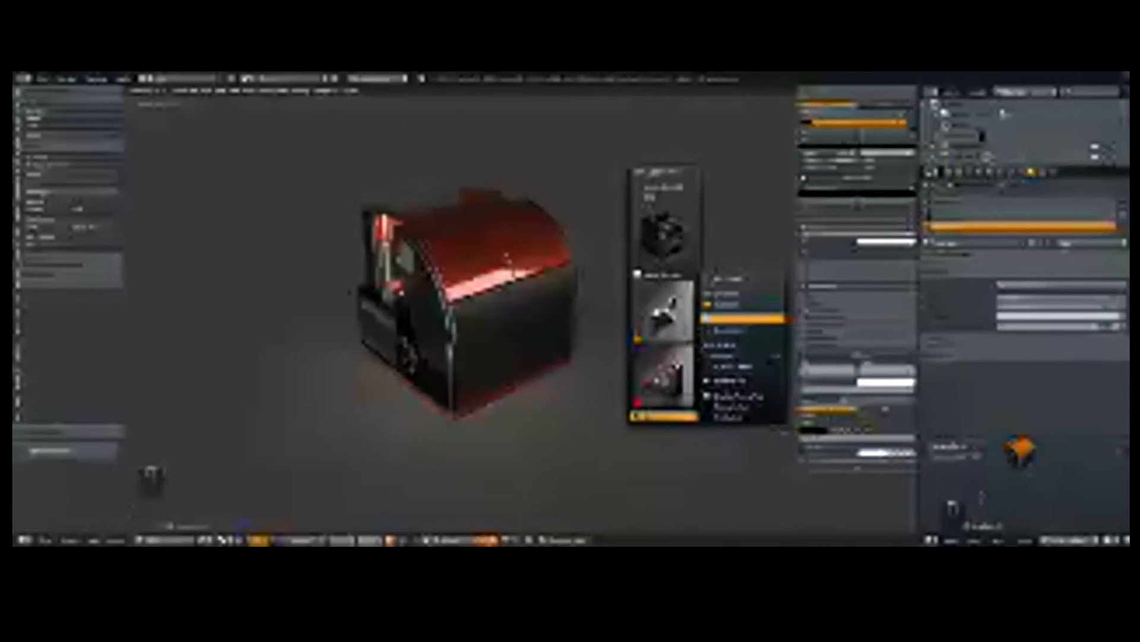
{"action": "left_click", "coordinate": [742, 319]}
Step: Select the curved top panel, check the housing from a slightly different angle, and return to solid shading
{"action": "right_click", "coordinate": [509, 262]}
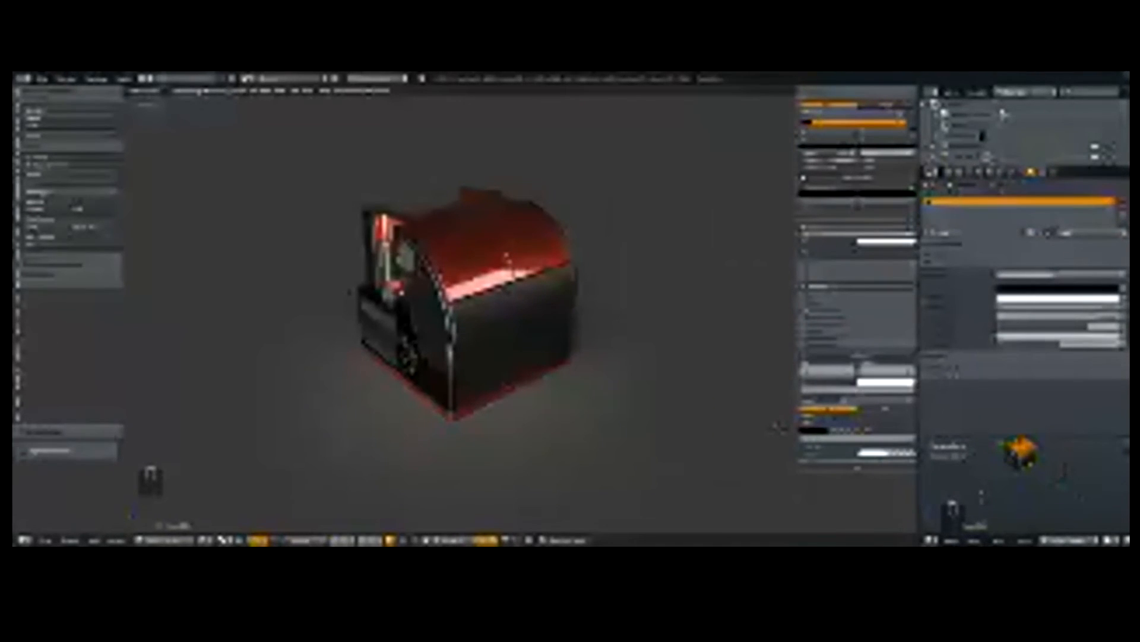
{"action": "left_click", "coordinate": [19, 348]}
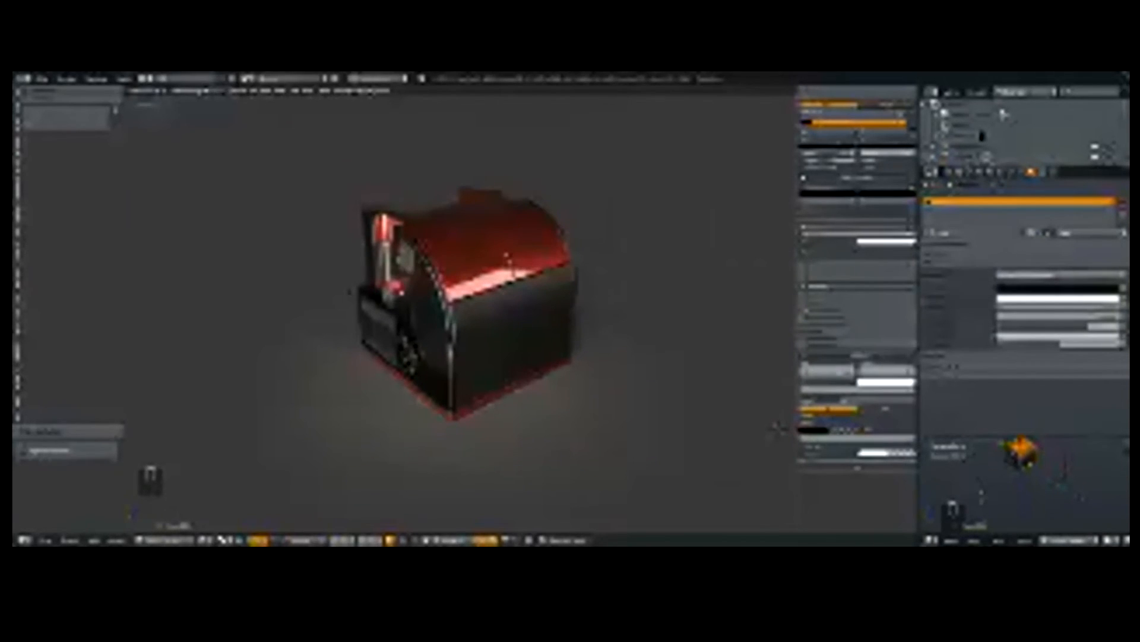
{"action": "middle_click_drag", "start_coordinate": [778, 429], "coordinate": [781, 434]}
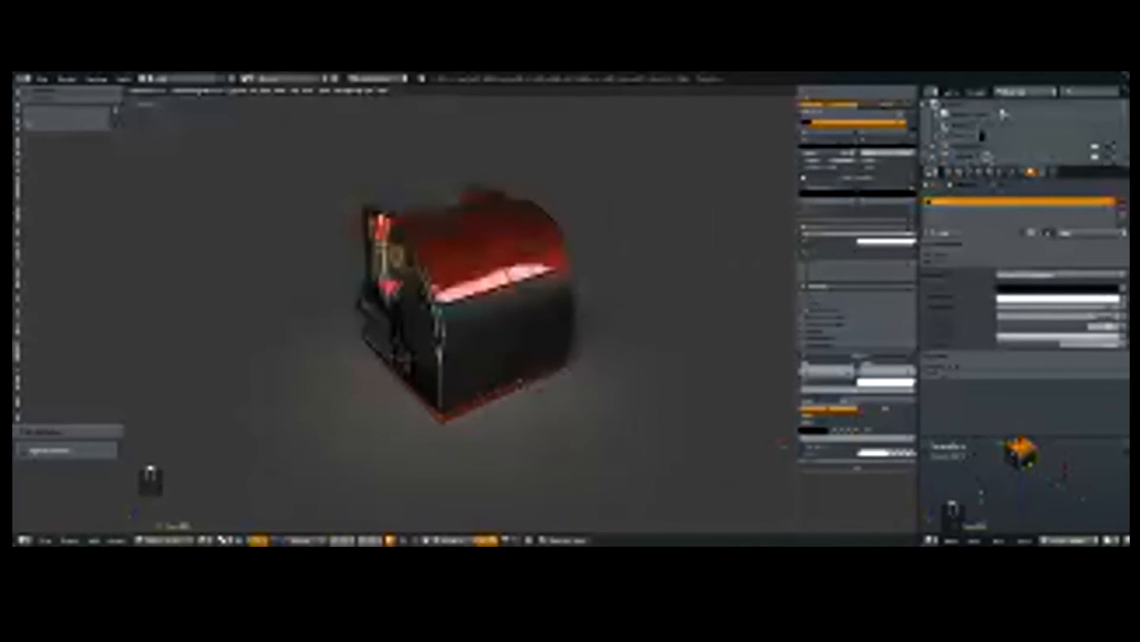
{"action": "key", "text": "ctrl+z"}
{"action": "key", "text": "ctrl+z"}
{"action": "key", "text": "ctrl+z"}
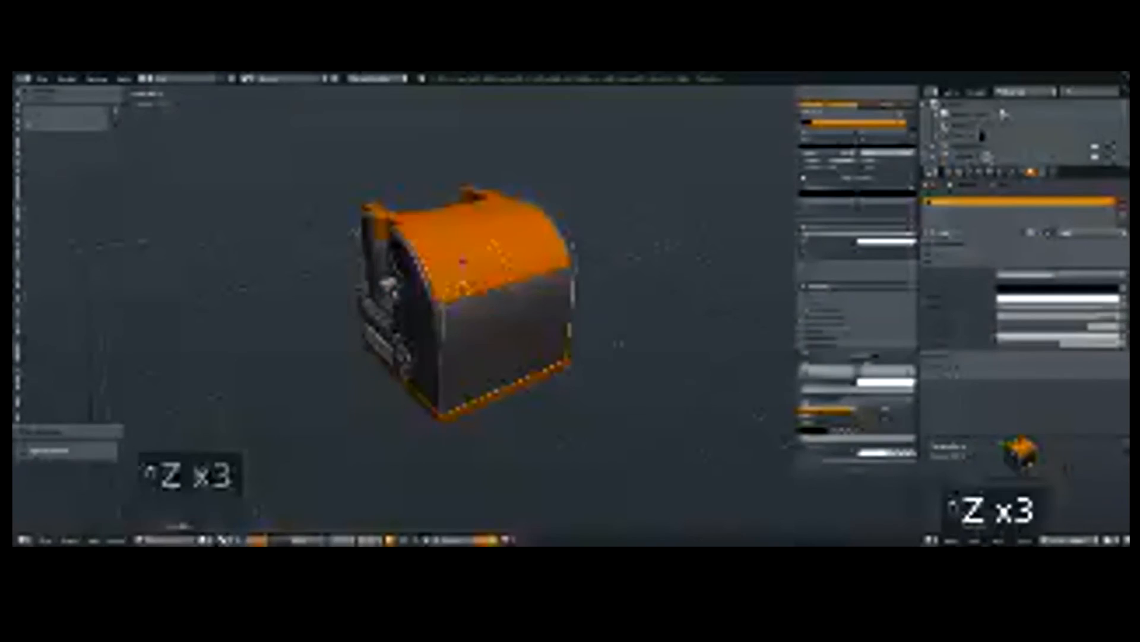
Step: Move the box-shaped helper around the housing along the Z axis and scale it
{"action": "key", "text": "a"}
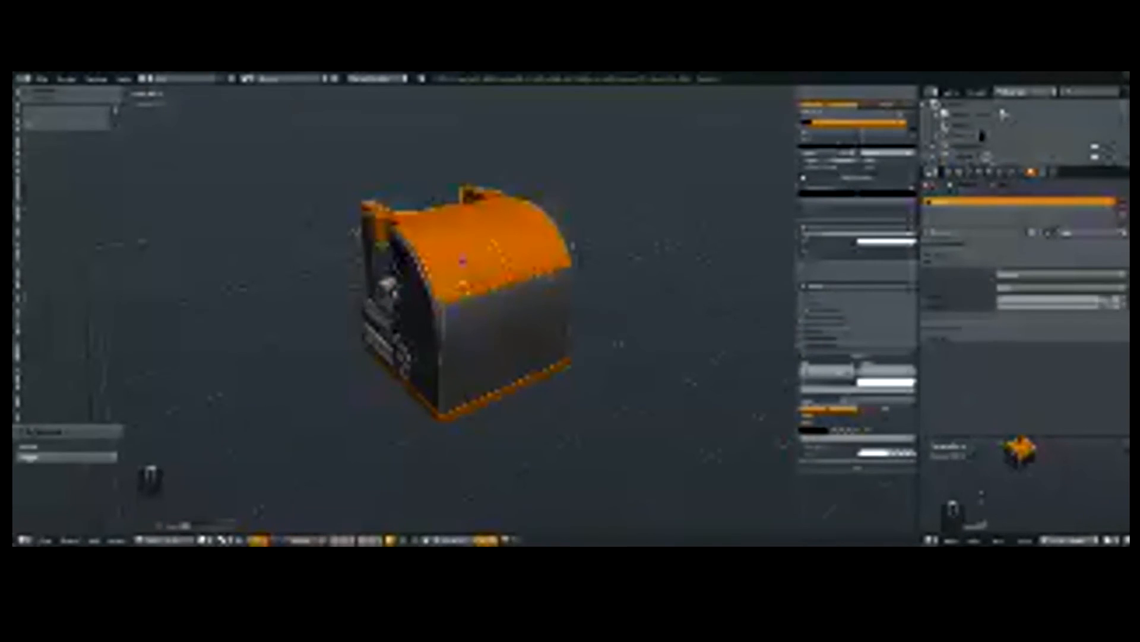
{"action": "key", "text": "g"}
{"action": "key", "text": "z"}
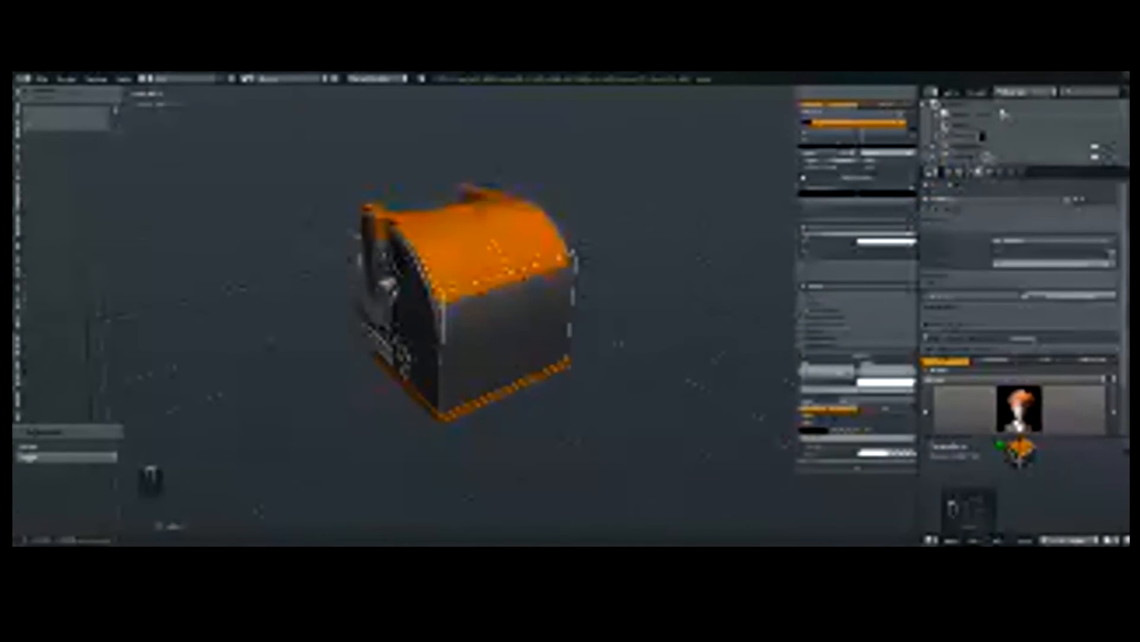
{"action": "left_click", "coordinate": [471, 285]}
{"action": "key", "text": "s"}
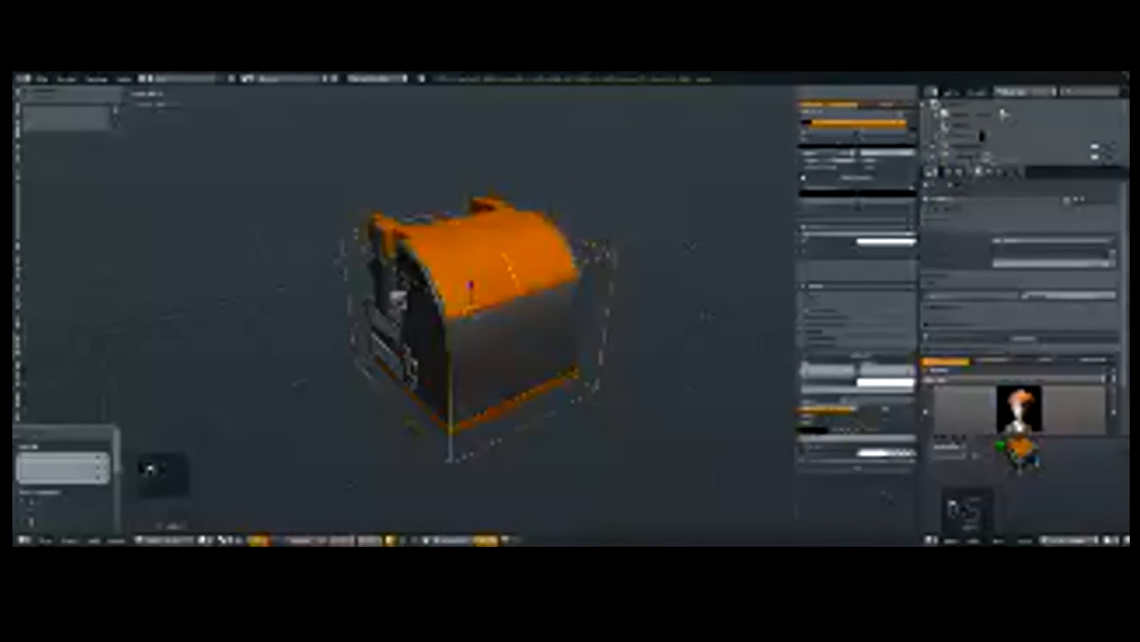
{"action": "scroll", "coordinate": [471, 297], "scroll_direction": "up", "scroll_amount": 3}
{"action": "scroll", "coordinate": [471, 285], "scroll_direction": "down", "scroll_amount": 3}
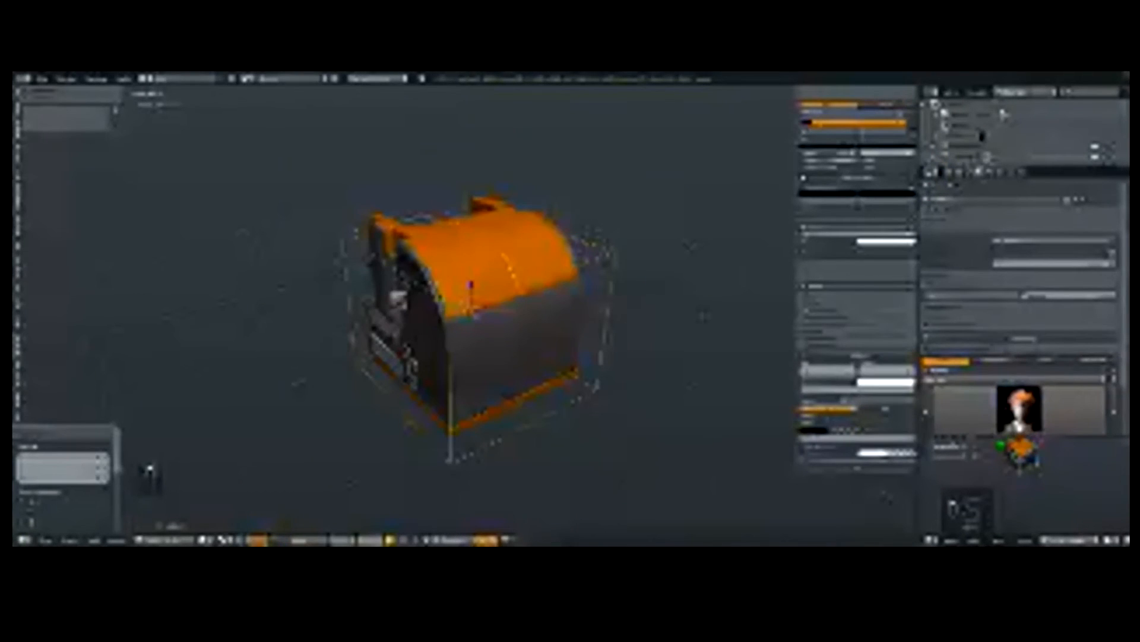
Step: Frame the housing from a suitable angle and distance and align the camera to that view
{"action": "middle_click_drag", "start_coordinate": [475, 297], "coordinate": [468, 291]}
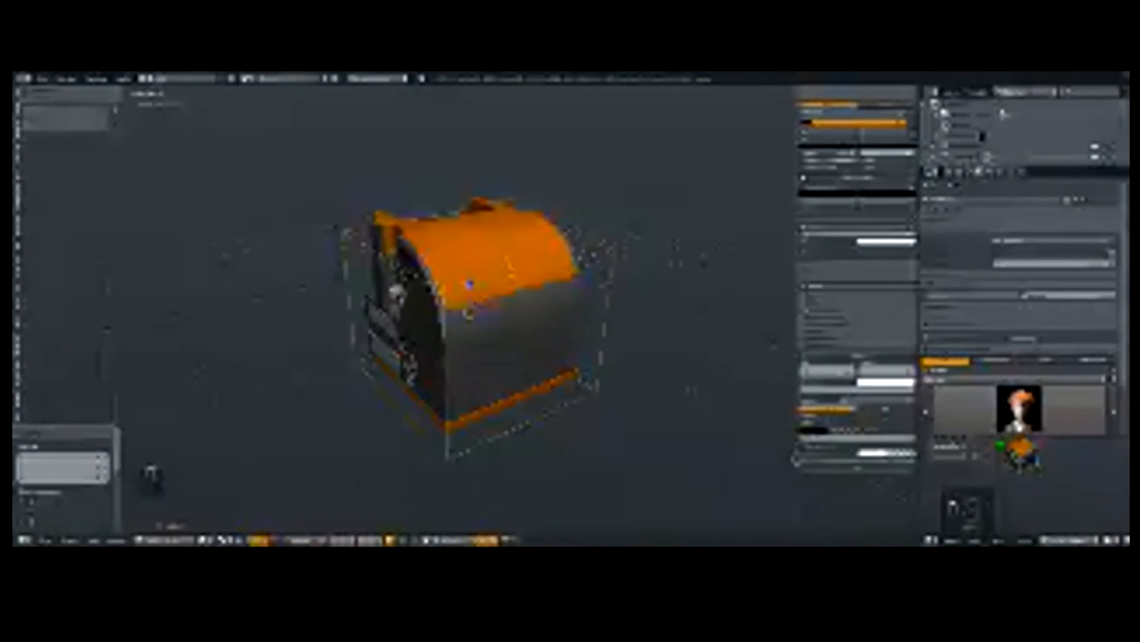
{"action": "scroll", "coordinate": [510, 267], "scroll_direction": "down", "scroll_amount": 1}
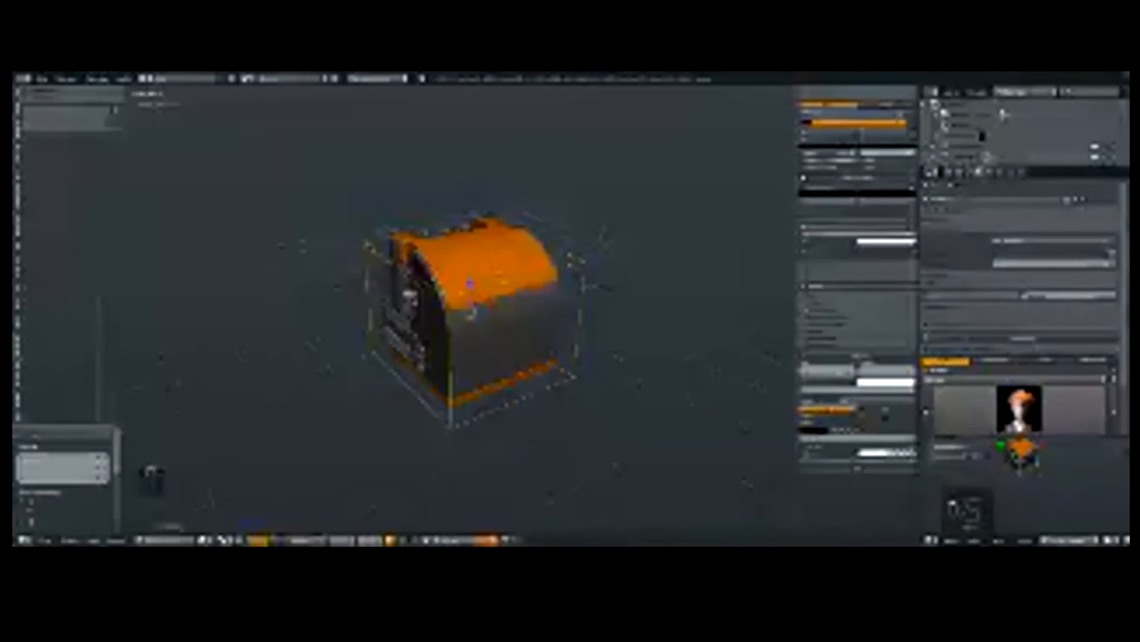
{"action": "scroll", "coordinate": [470, 297], "scroll_direction": "down", "scroll_amount": 1}
{"action": "key", "text": "ctrl+alt+KP_0"}
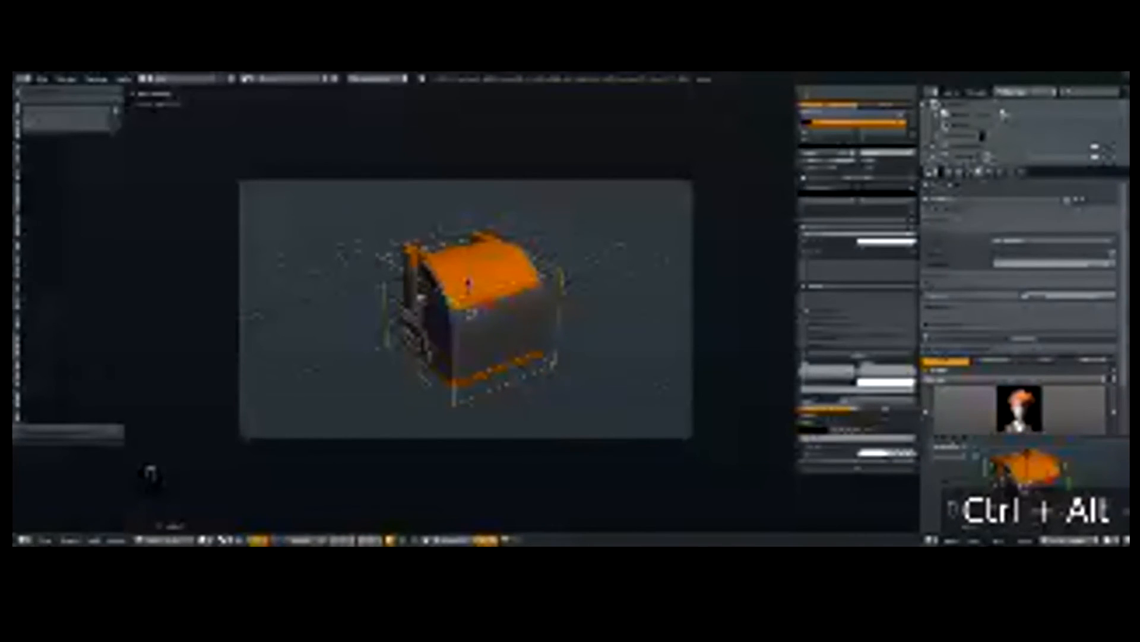
{"action": "scroll", "coordinate": [466, 309], "scroll_direction": "up", "scroll_amount": 1}
Step: Add an empty object to the scene and scale it beside the housing
{"action": "key", "text": "shift+a"}
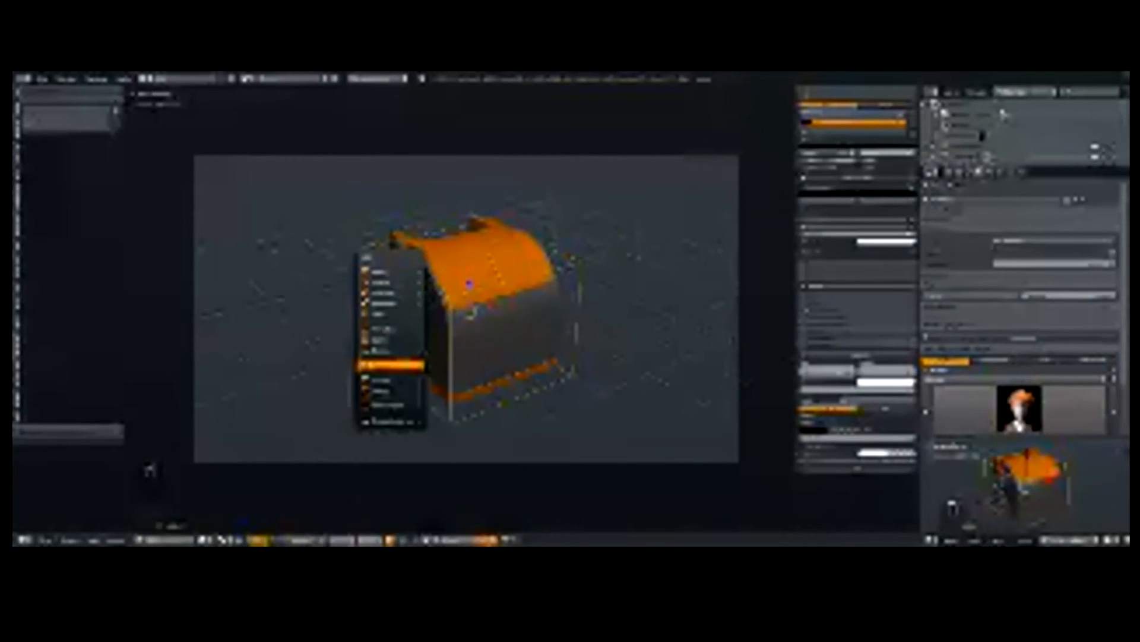
{"action": "mouse_move", "coordinate": [395, 349]}
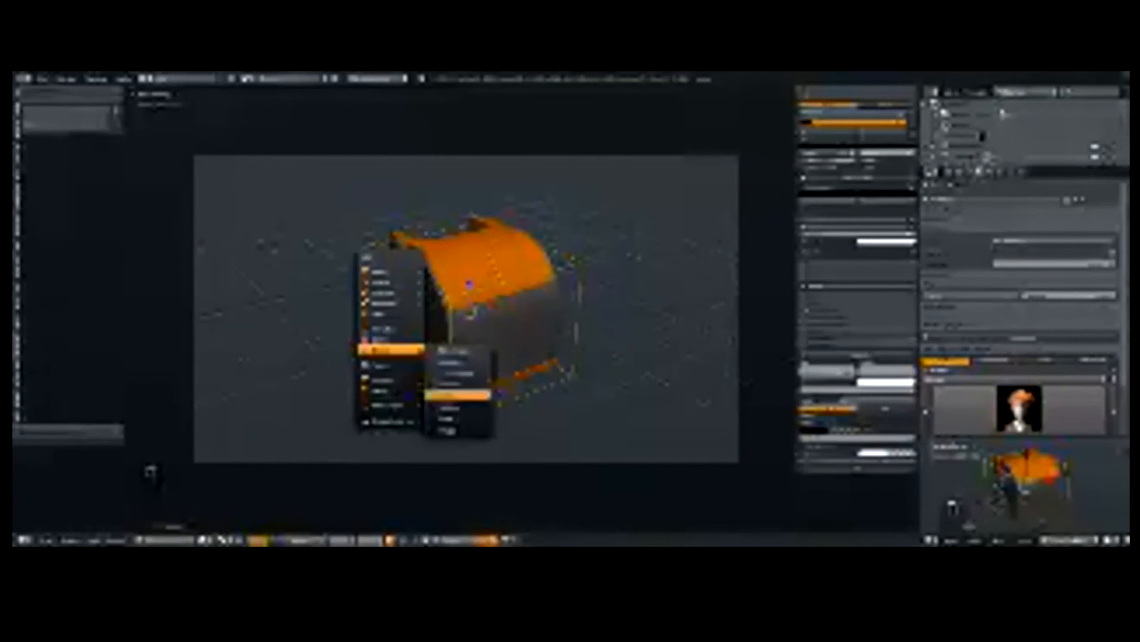
{"action": "left_click", "coordinate": [458, 395]}
{"action": "key", "text": "q"}
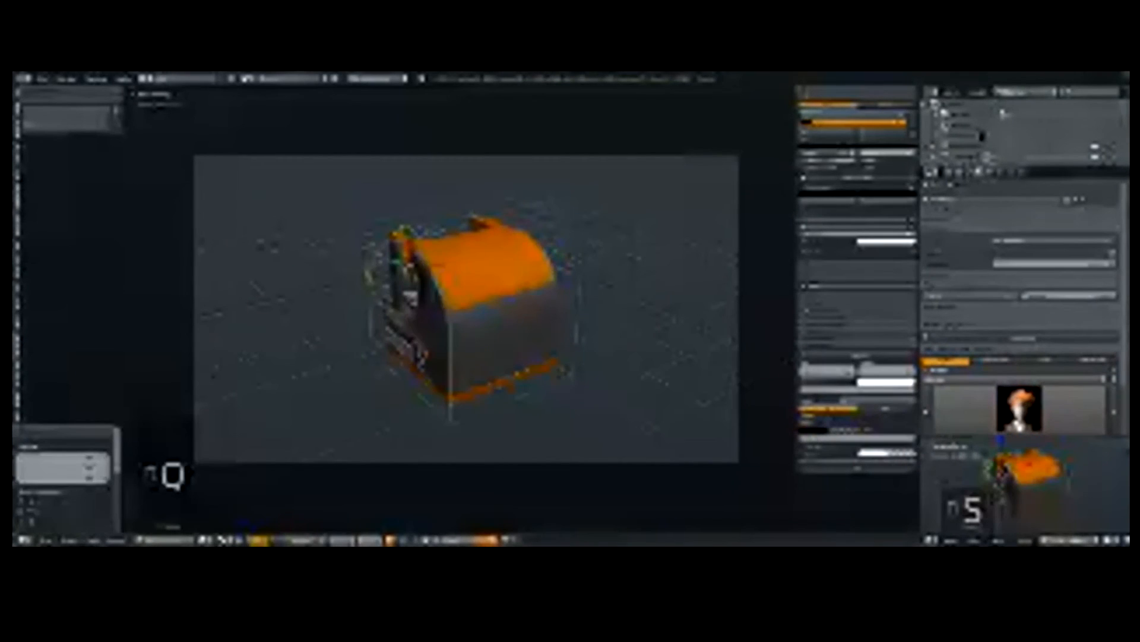
{"action": "key", "text": "w"}
{"action": "left_click", "coordinate": [484, 320]}
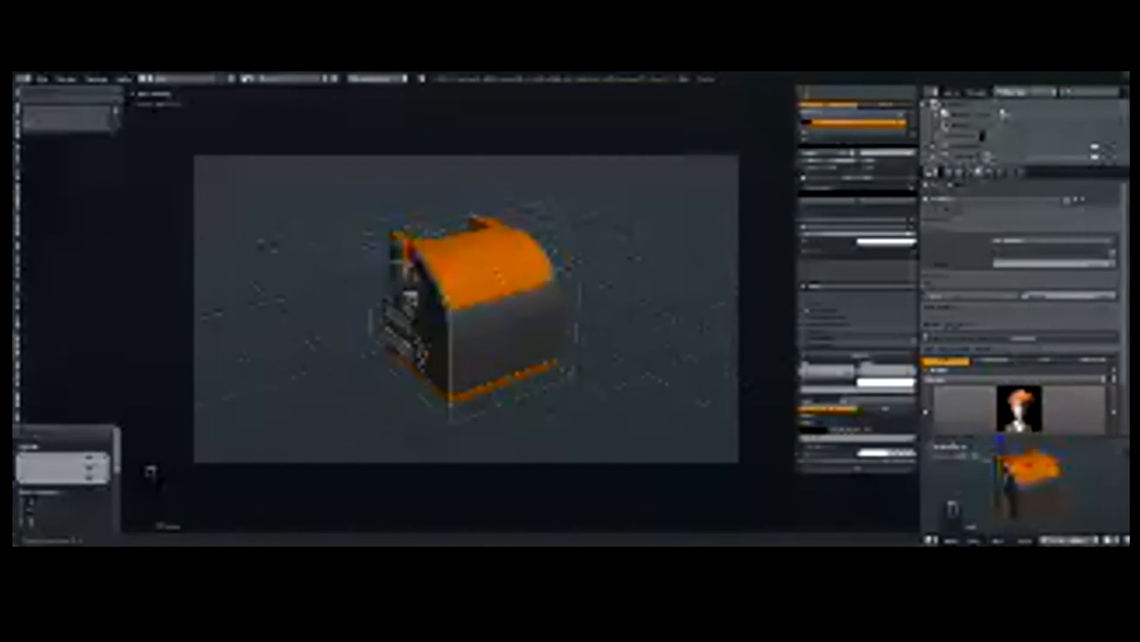
Step: Move the empty to the upper front corner of the housing, using the camera view for placement
{"action": "key", "text": "g"}
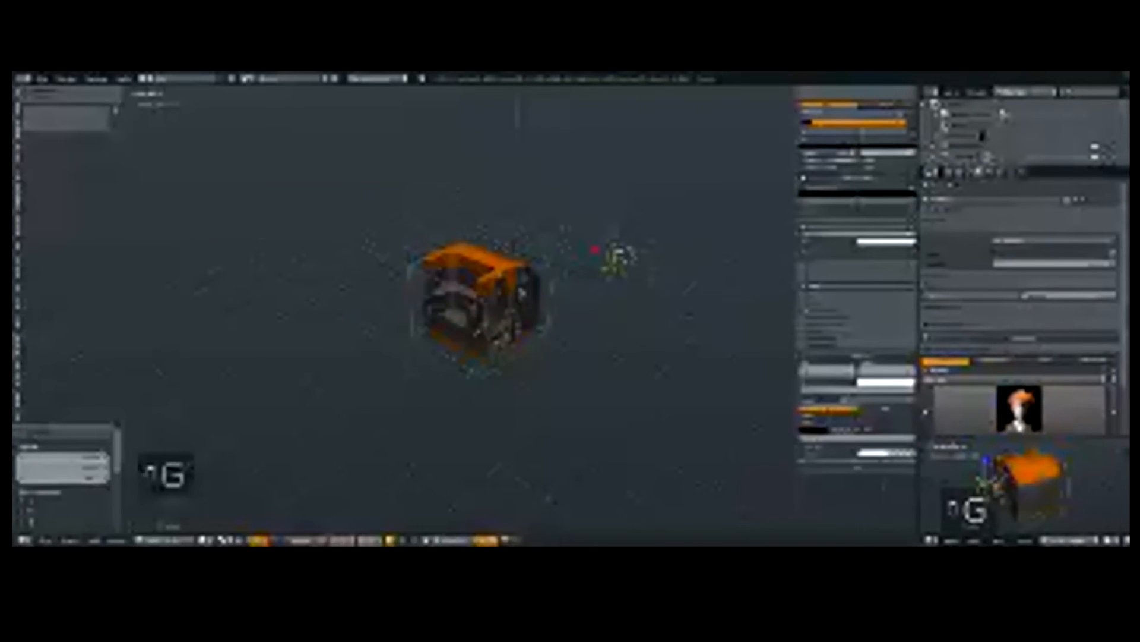
{"action": "key", "text": "KP_0"}
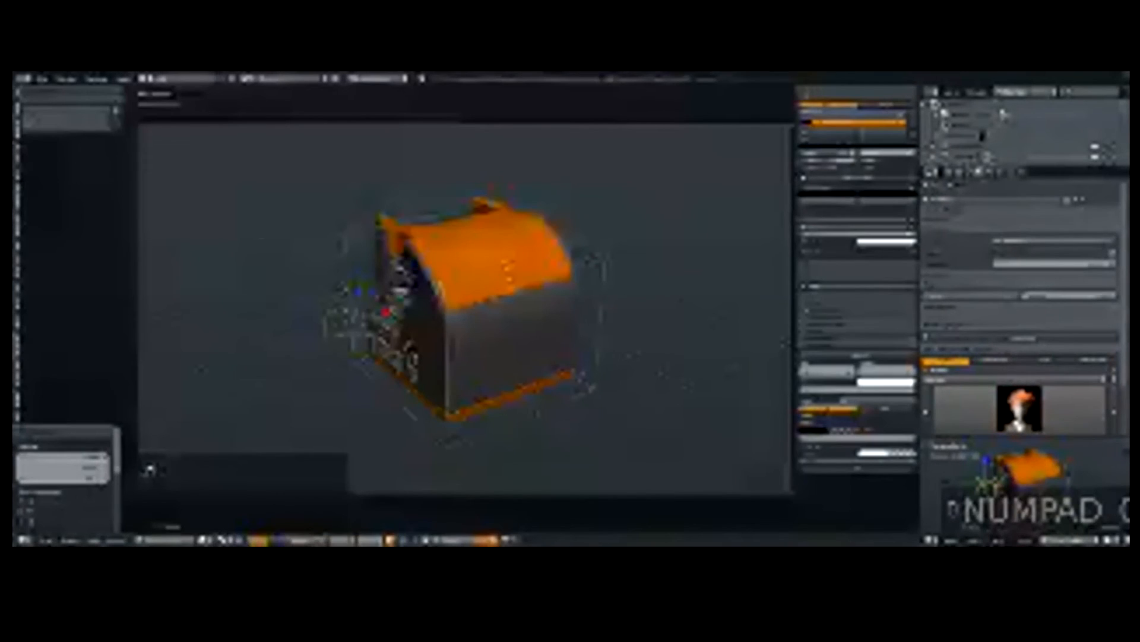
{"action": "key", "text": "KP_5"}
{"action": "key", "text": "g"}
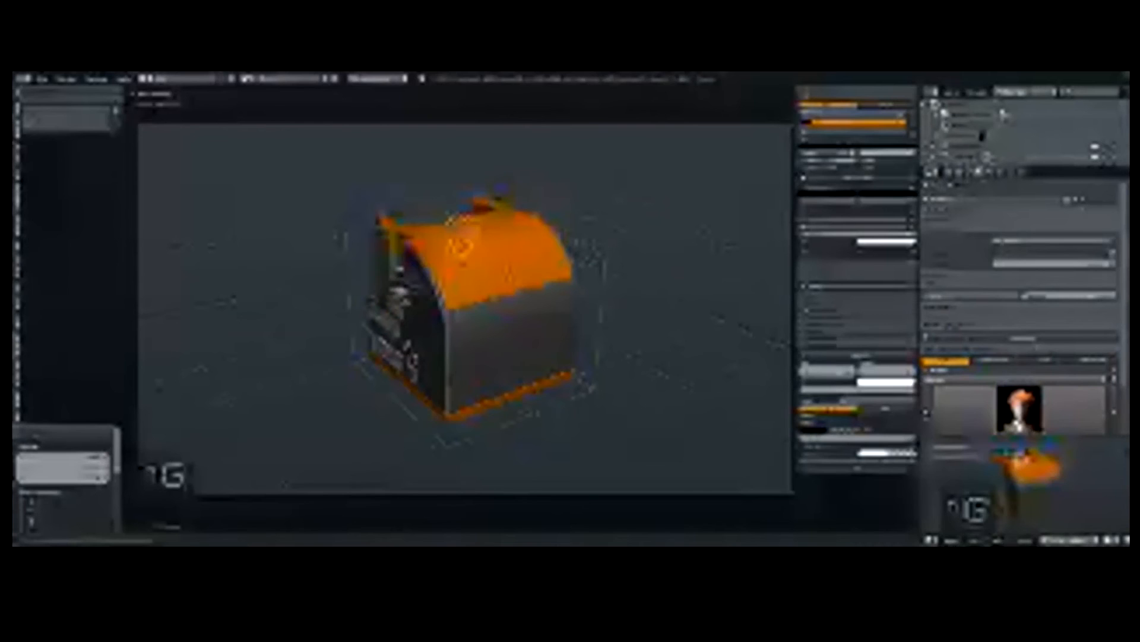
{"action": "left_click", "coordinate": [432, 242]}
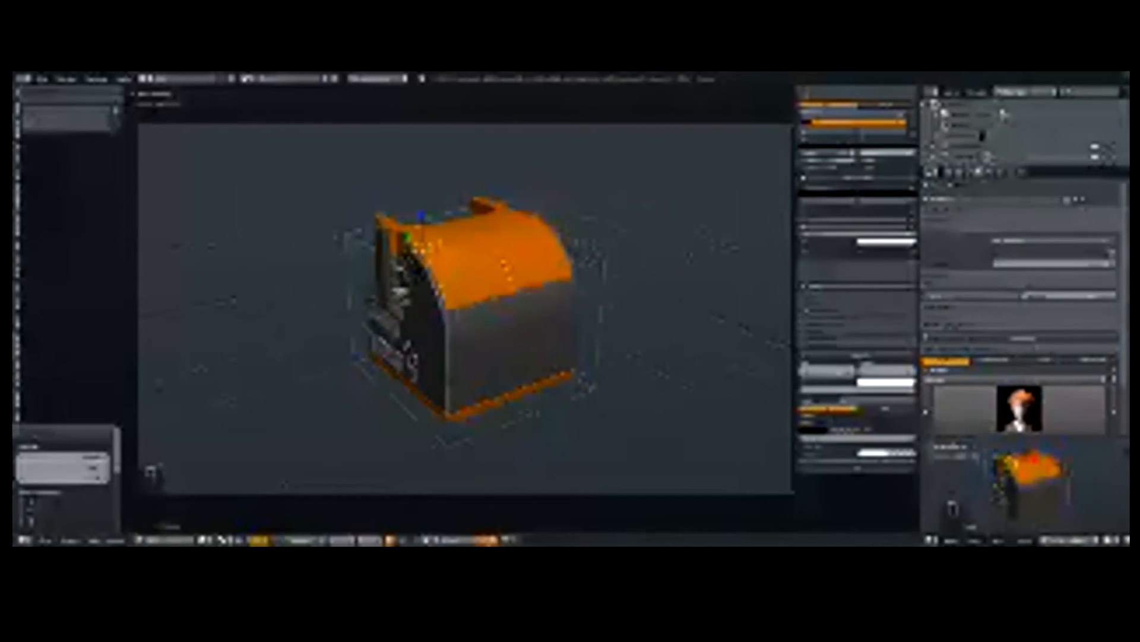
Step: Load an effect file from the add-on's file list and preview the glow around the housing in rendered shading
{"action": "left_click", "coordinate": [117, 113]}
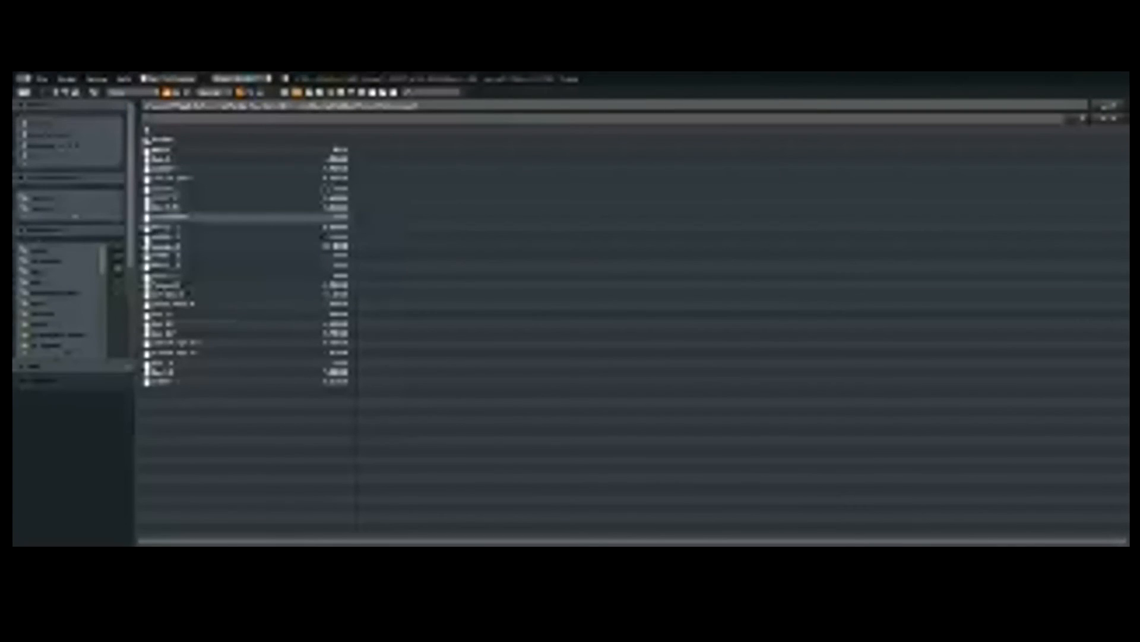
{"action": "left_click", "coordinate": [172, 235]}
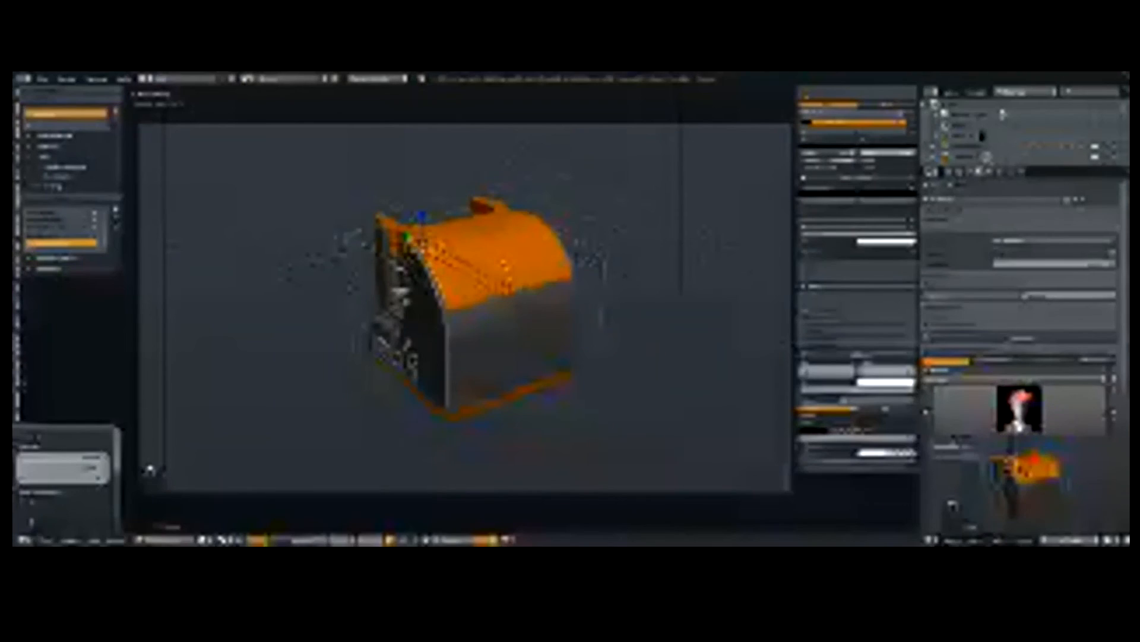
{"action": "scroll", "coordinate": [465, 308], "scroll_direction": "down", "scroll_amount": 2}
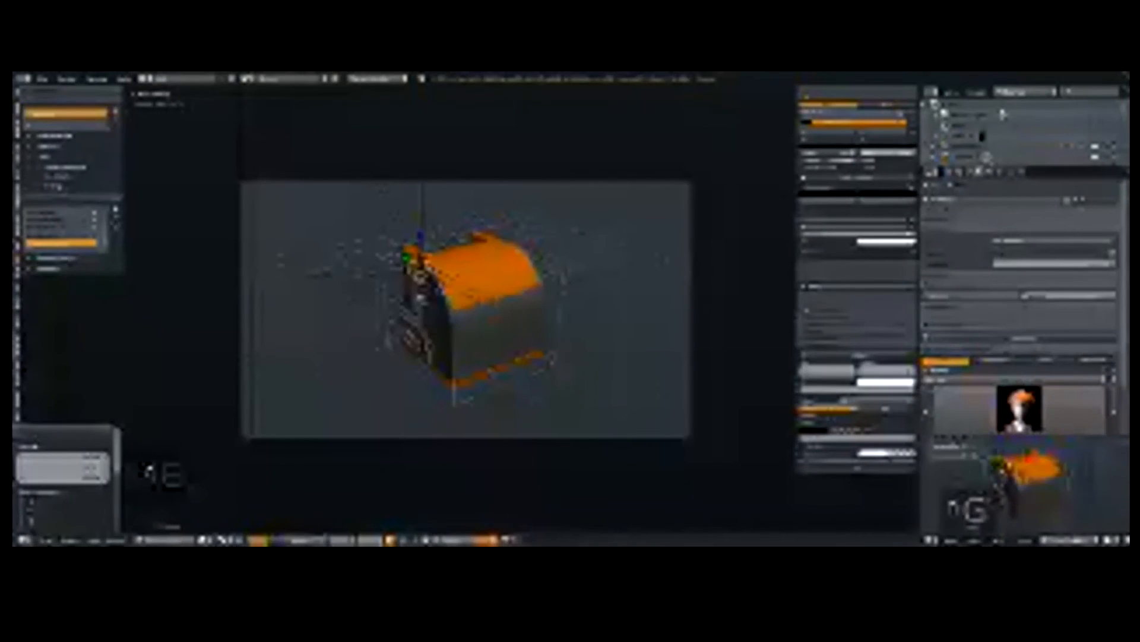
{"action": "key", "text": "shift+z"}
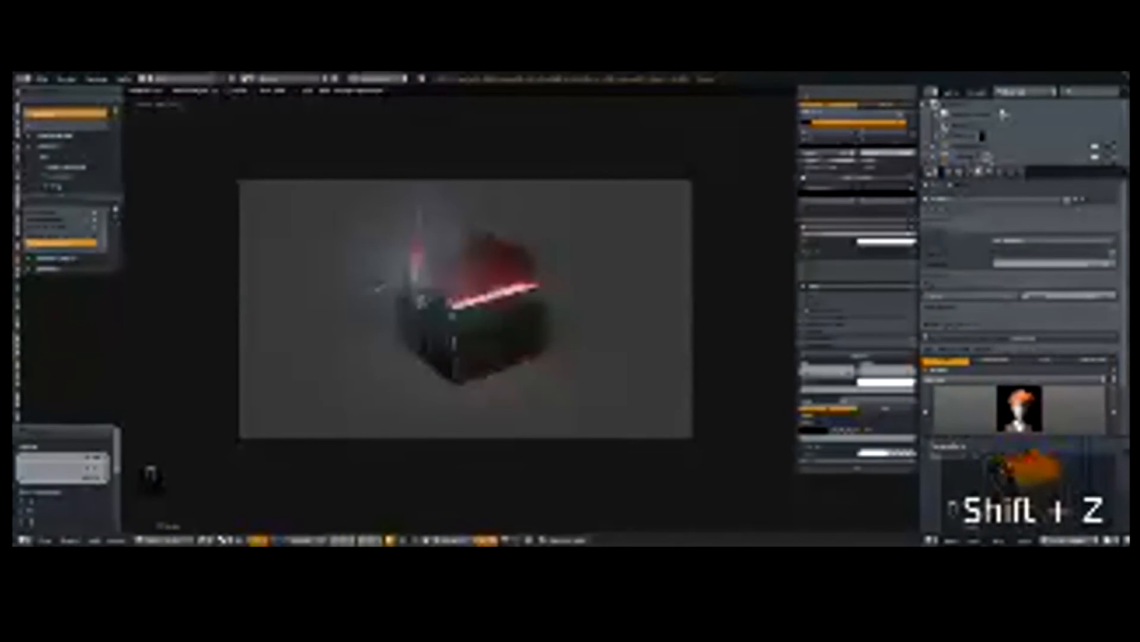
{"action": "scroll", "coordinate": [153, 474], "scroll_direction": "up", "scroll_amount": 2}
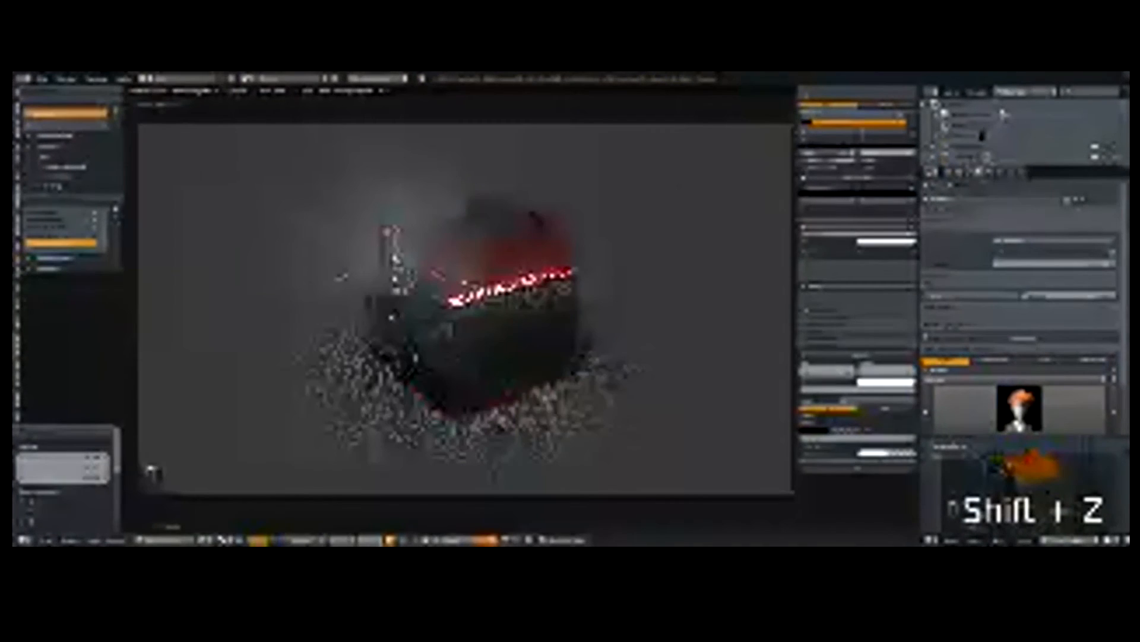
{"action": "scroll", "coordinate": [153, 474], "scroll_direction": "down", "scroll_amount": 1}
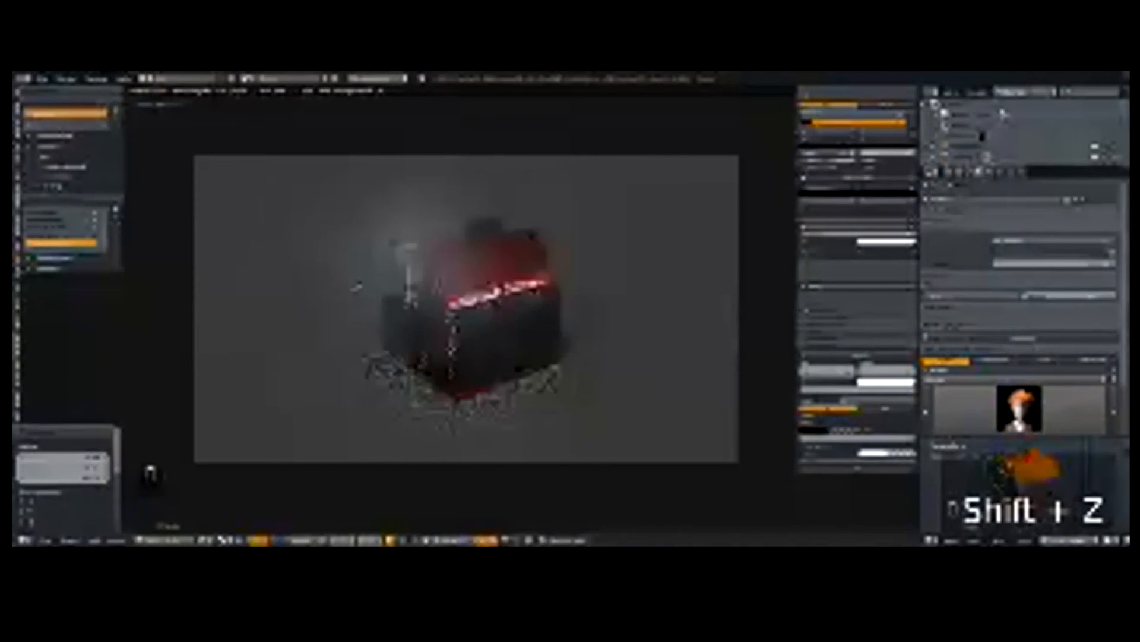
Step: Expand the effect's collapsed settings and open its first value for editing
{"action": "left_click", "coordinate": [55, 136]}
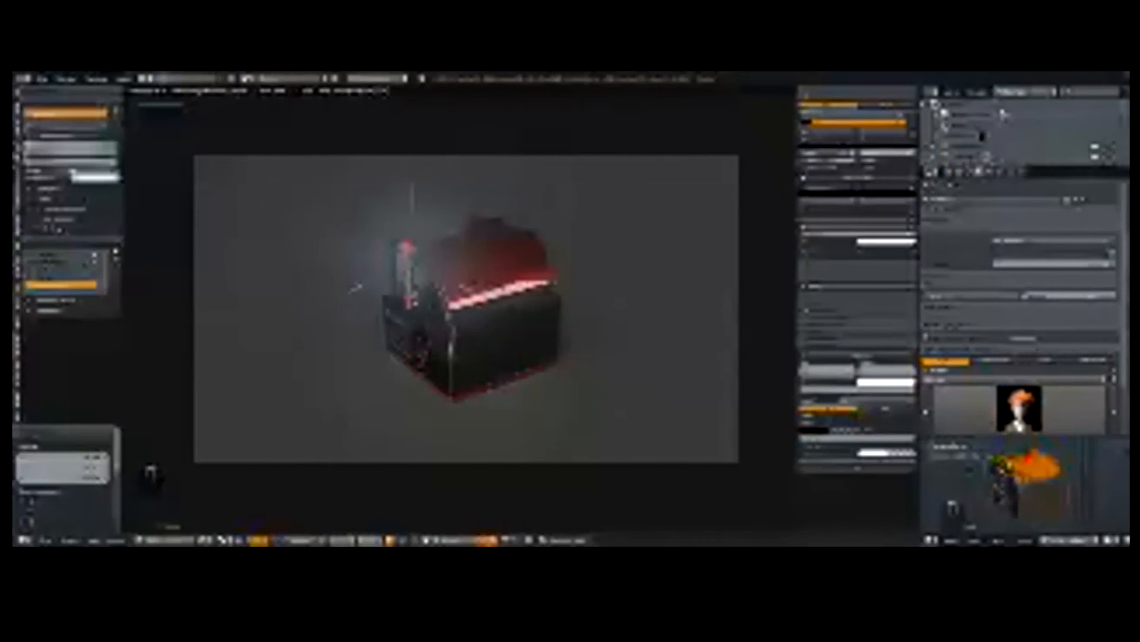
{"action": "left_click", "coordinate": [66, 145]}
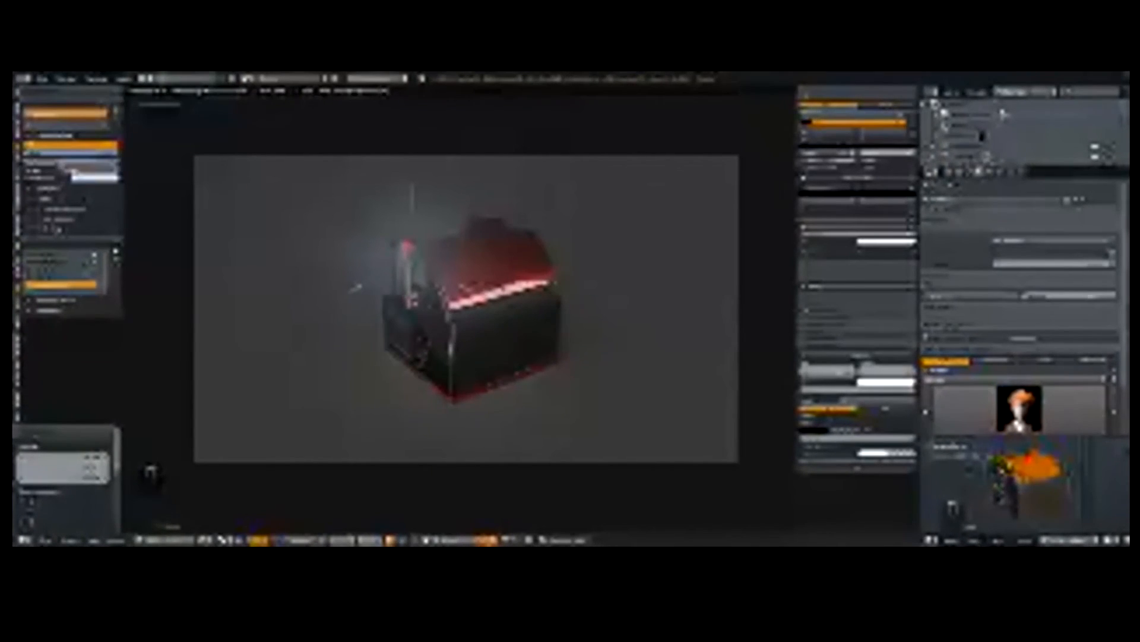
{"action": "left_click", "coordinate": [70, 146]}
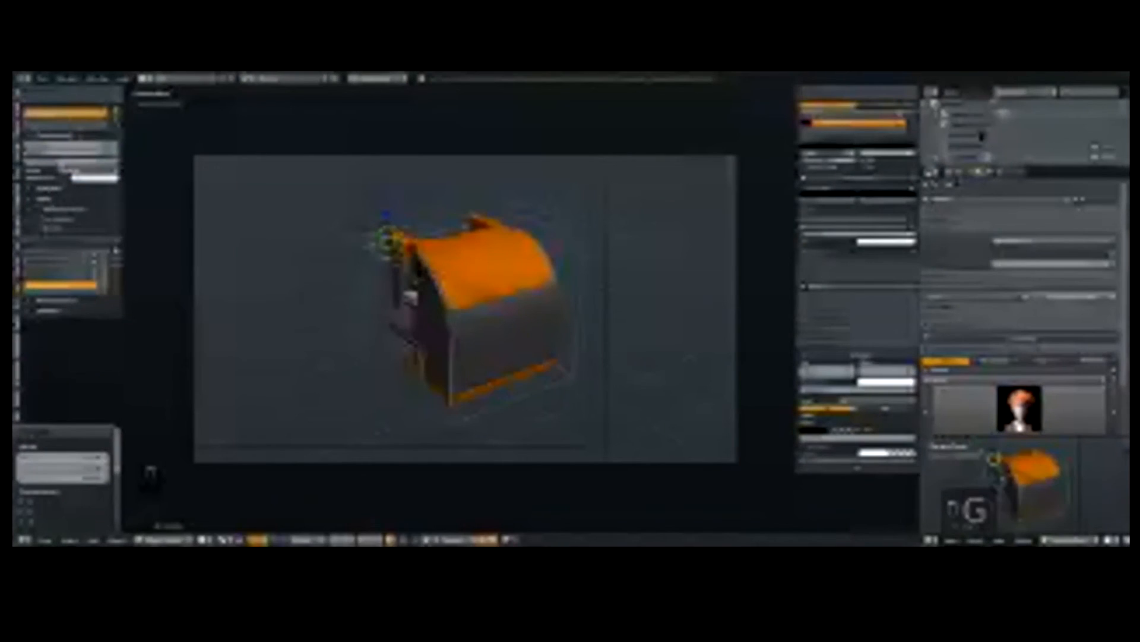
Step: Check the empty's position relative to the housing from outside the camera, and return to the camera view
{"action": "scroll", "coordinate": [466, 309], "scroll_direction": "down", "scroll_amount": 2}
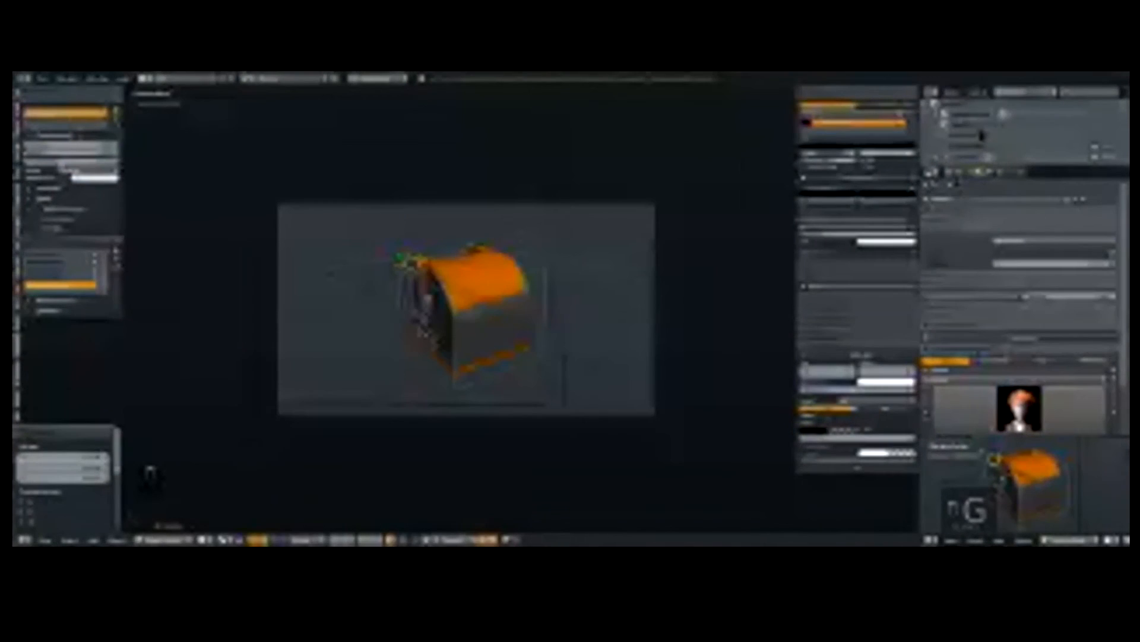
{"action": "scroll", "coordinate": [466, 309], "scroll_direction": "down", "scroll_amount": 1}
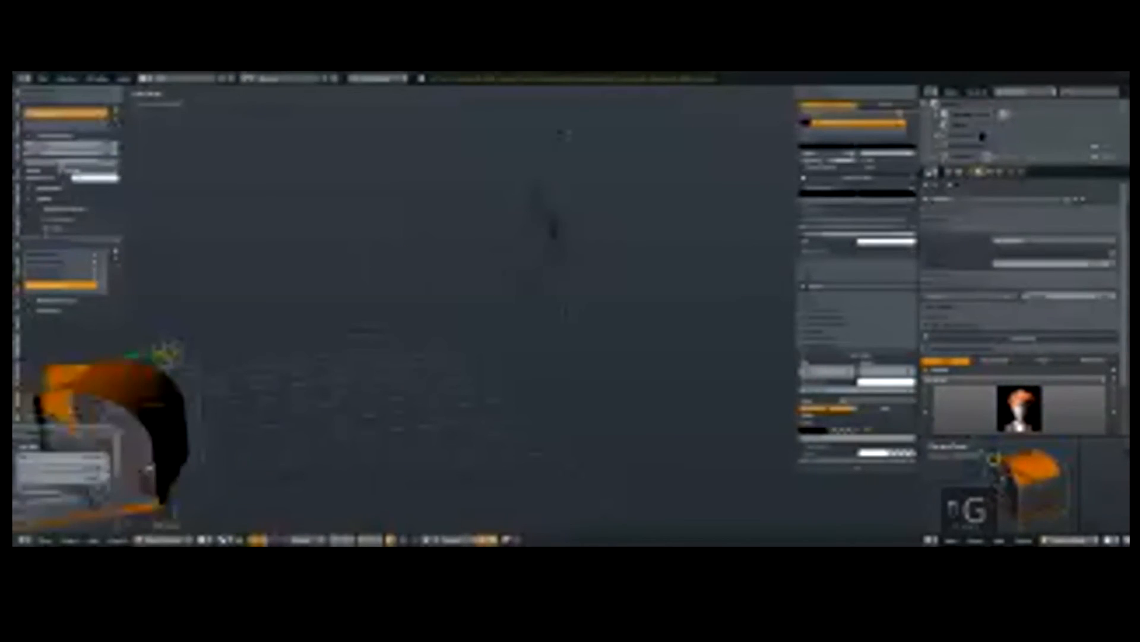
{"action": "mouse_move", "coordinate": [463, 309]}
{"action": "middle_mouse_down"}
{"action": "mouse_move", "coordinate": [415, 311]}
{"action": "mouse_move", "coordinate": [469, 309]}
{"action": "middle_mouse_up"}
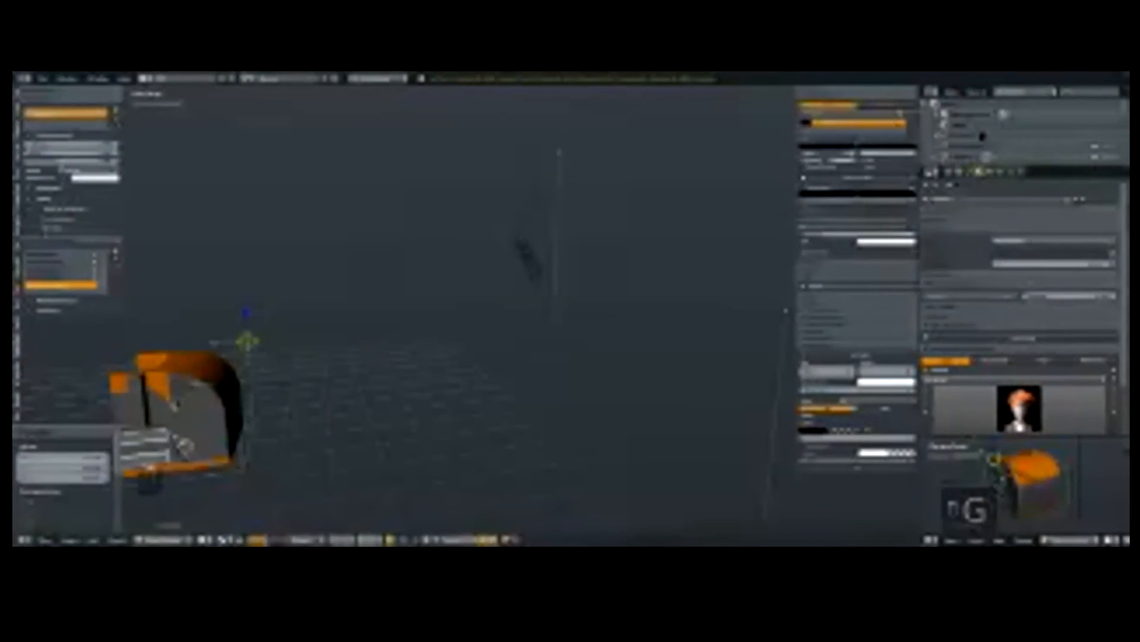
{"action": "key", "text": "KP_0"}
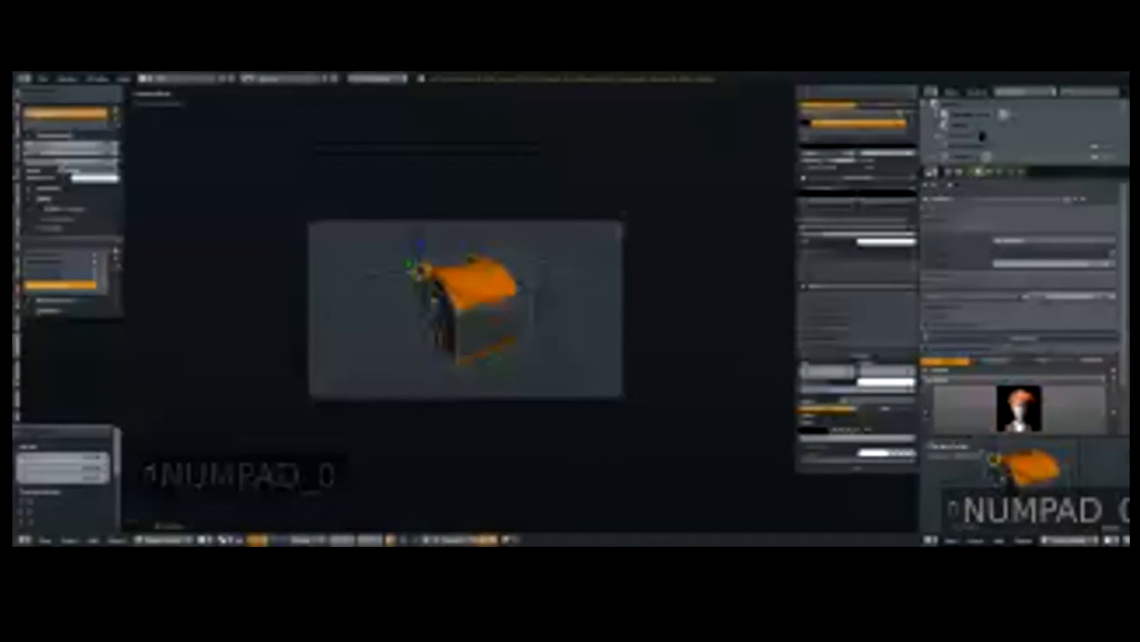
{"action": "scroll", "coordinate": [149, 470], "scroll_direction": "up", "scroll_amount": 2}
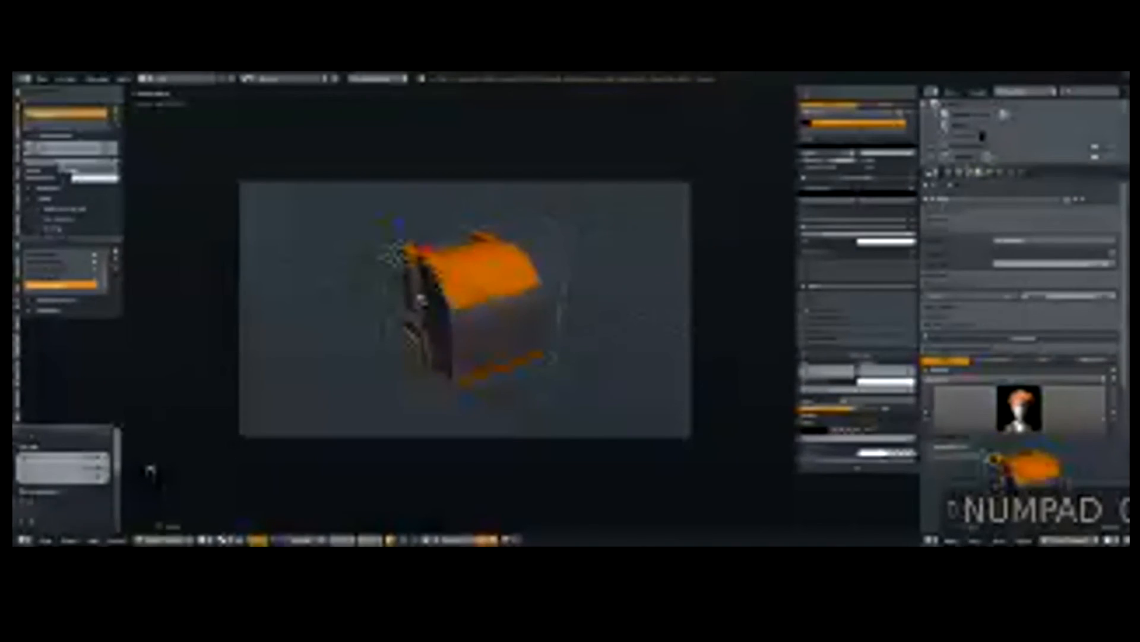
Step: Expand the world's ray visibility and sampling settings and review them
{"action": "left_click", "coordinate": [981, 172]}
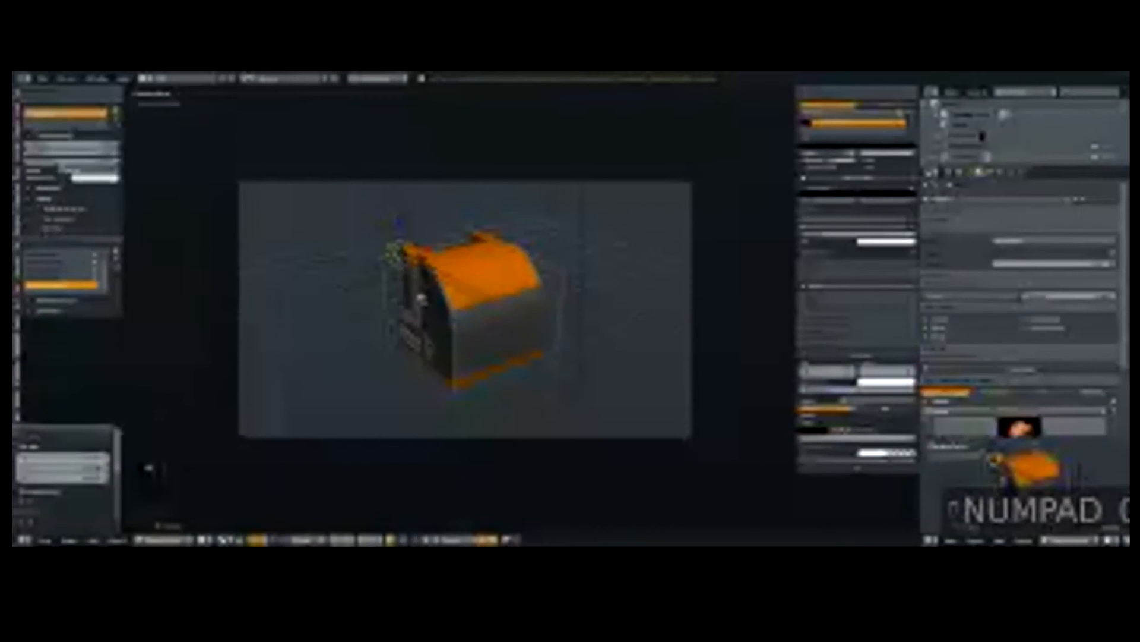
{"action": "left_click", "coordinate": [950, 357]}
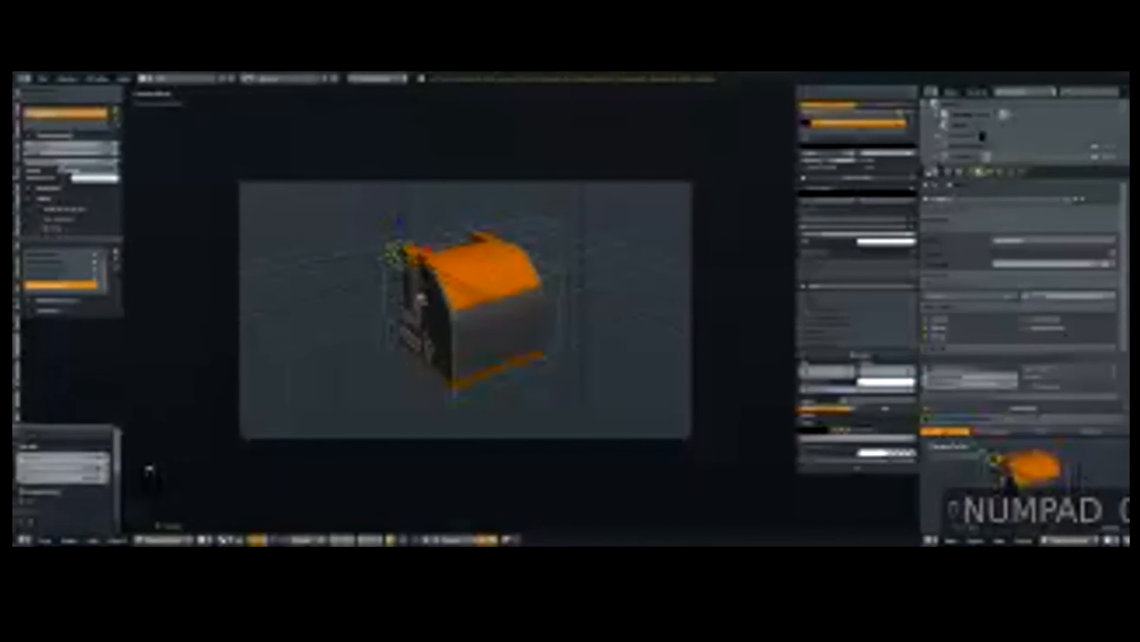
{"action": "scroll", "coordinate": [1022, 315], "scroll_direction": "down", "scroll_amount": 1}
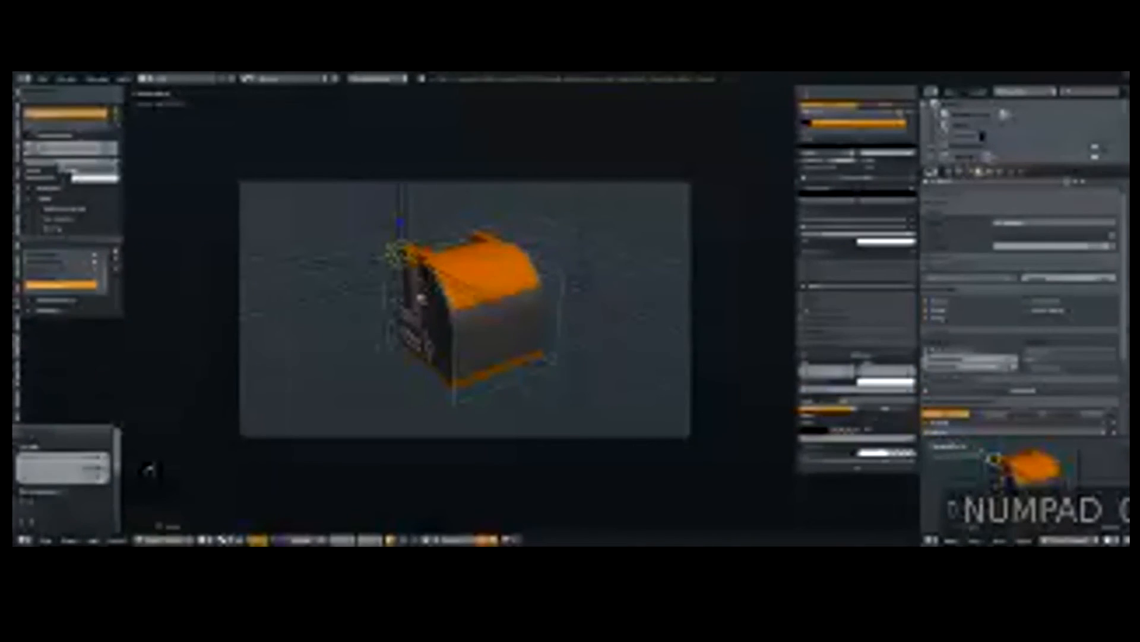
{"action": "left_click", "coordinate": [949, 258]}
{"action": "scroll", "coordinate": [1022, 297], "scroll_direction": "down", "scroll_amount": 4}
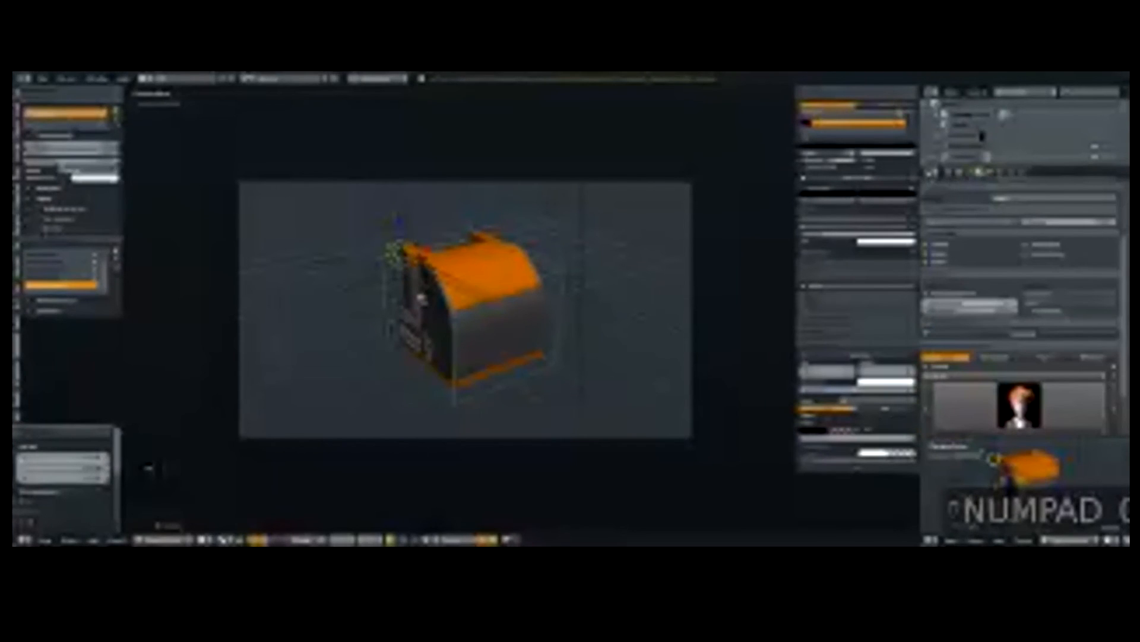
Step: Open the render settings and expand the light path options to review the bounce limits
{"action": "left_click", "coordinate": [949, 171]}
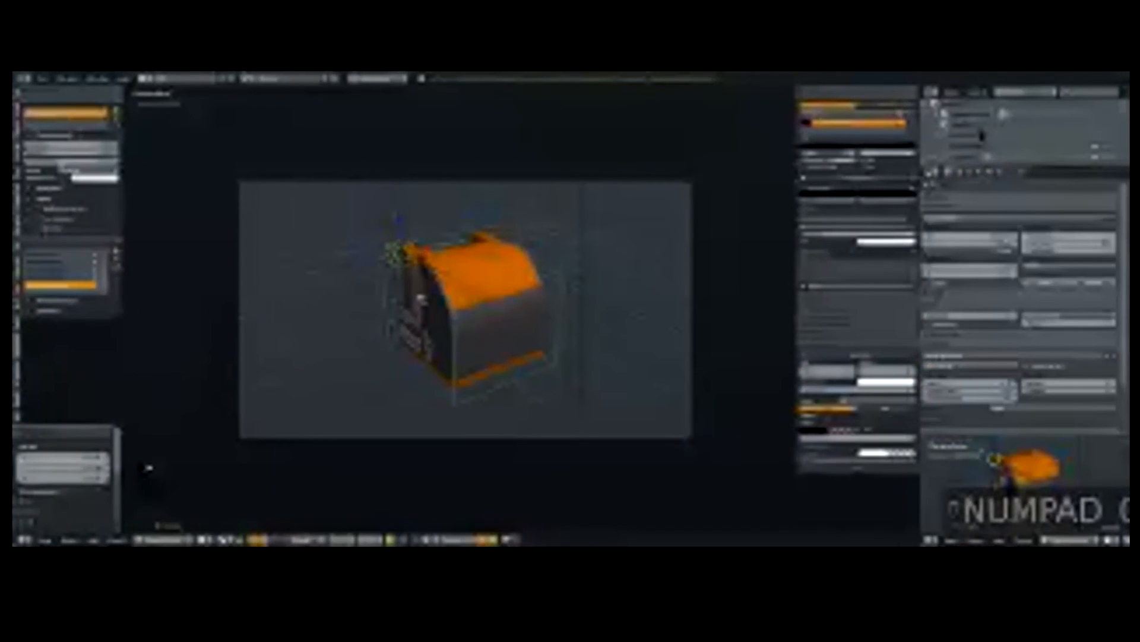
{"action": "left_click", "coordinate": [949, 356]}
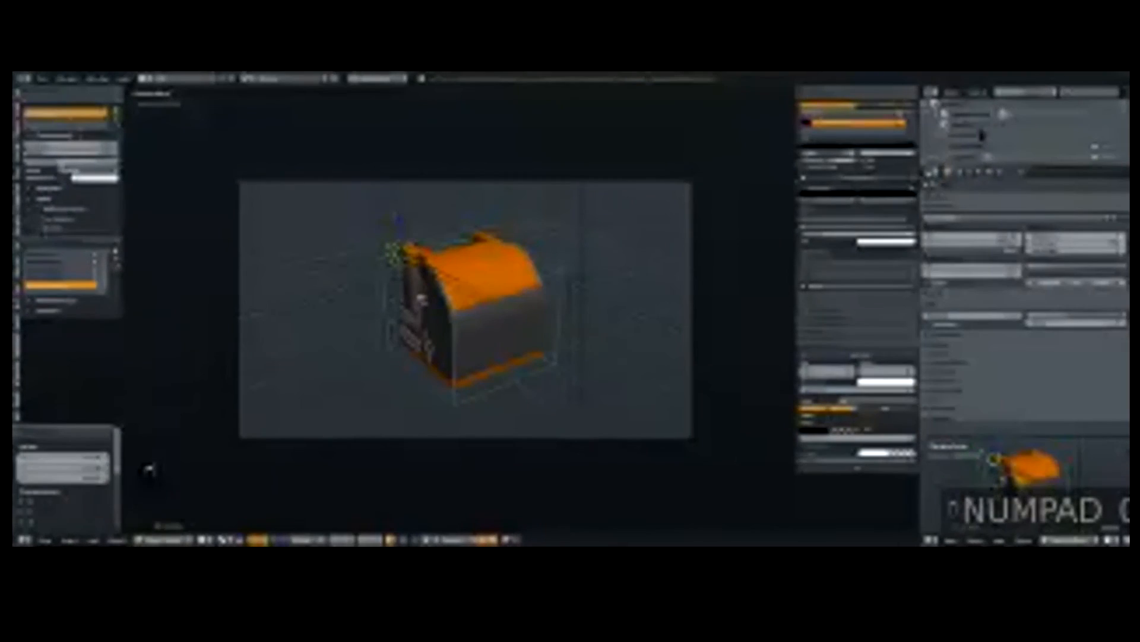
{"action": "left_click", "coordinate": [949, 355]}
{"action": "scroll", "coordinate": [1022, 309], "scroll_direction": "down", "scroll_amount": 2}
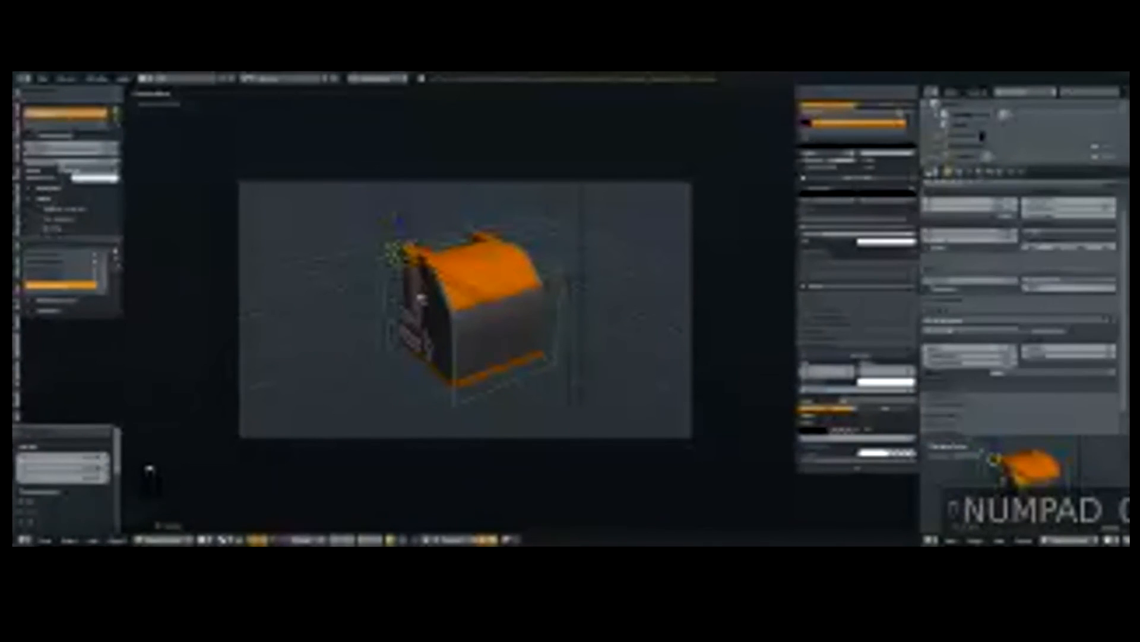
{"action": "left_click", "coordinate": [949, 407]}
{"action": "scroll", "coordinate": [1022, 333], "scroll_direction": "down", "scroll_amount": 3}
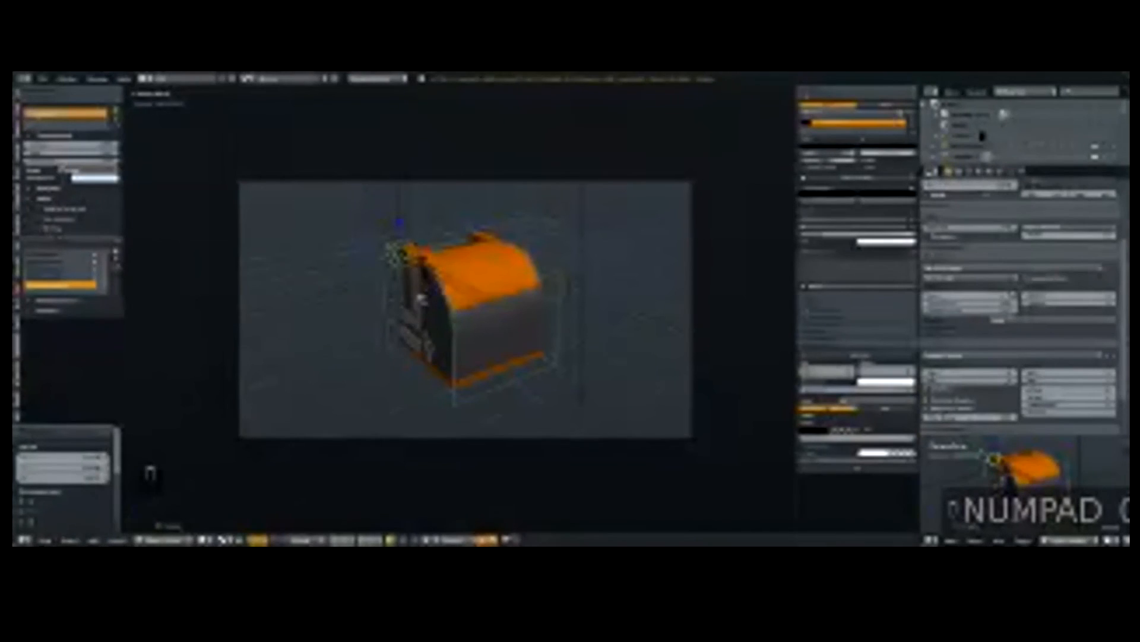
Step: Return to the world settings and preview the housing through the camera in rendered shading
{"action": "key", "text": "KP_0"}
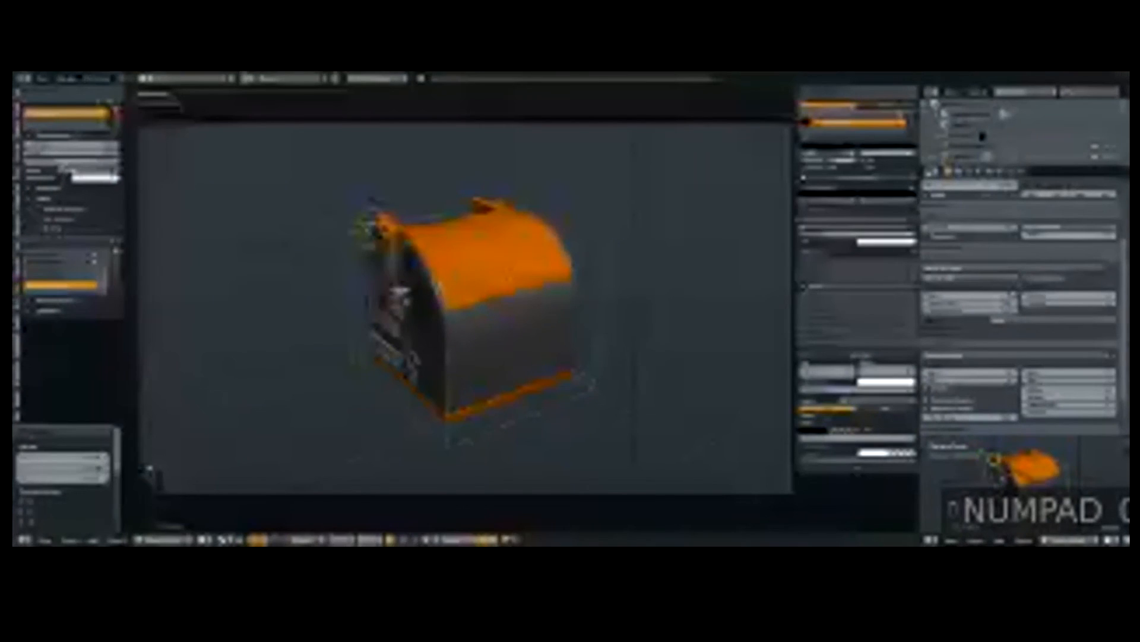
{"action": "scroll", "coordinate": [465, 309], "scroll_direction": "down", "scroll_amount": 1}
{"action": "left_click", "coordinate": [979, 171]}
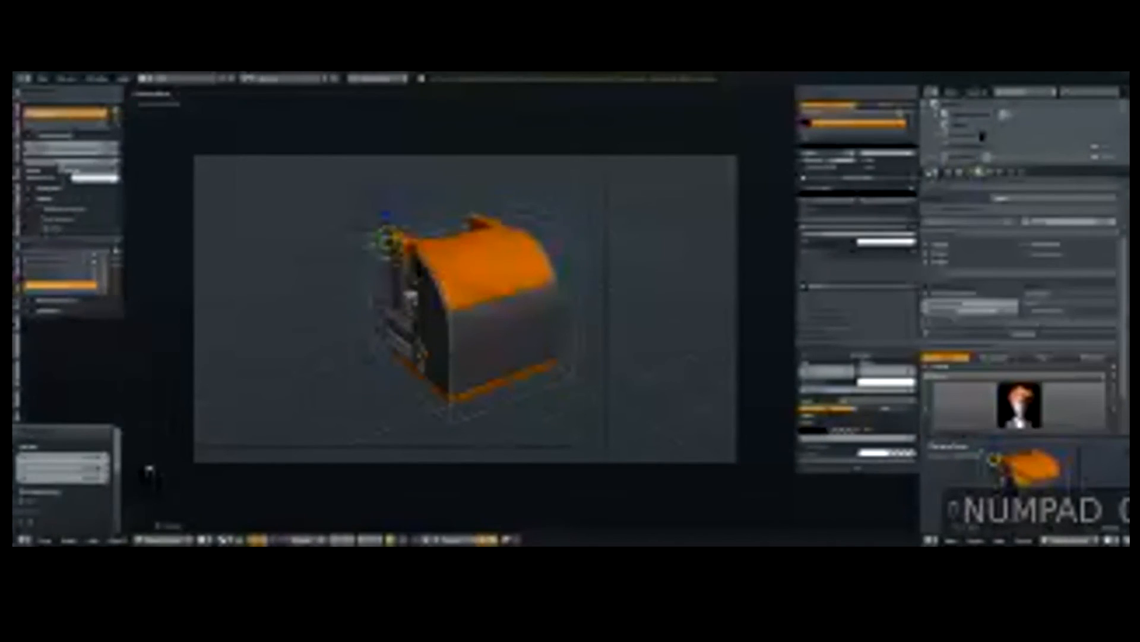
{"action": "scroll", "coordinate": [1019, 309], "scroll_direction": "down", "scroll_amount": 1}
{"action": "key", "text": "shift+z"}
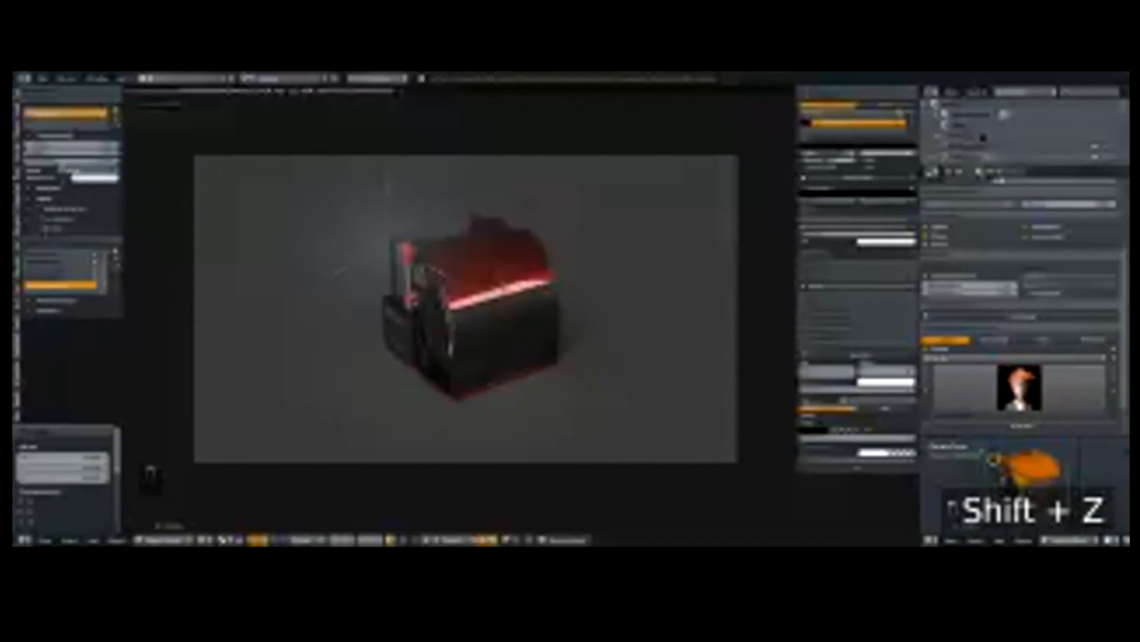
Step: Return to solid shading, display the layer containing the white sphere, and use Move to Layer
{"action": "key", "text": "z"}
{"action": "key", "text": "z"}
{"action": "key", "text": "z"}
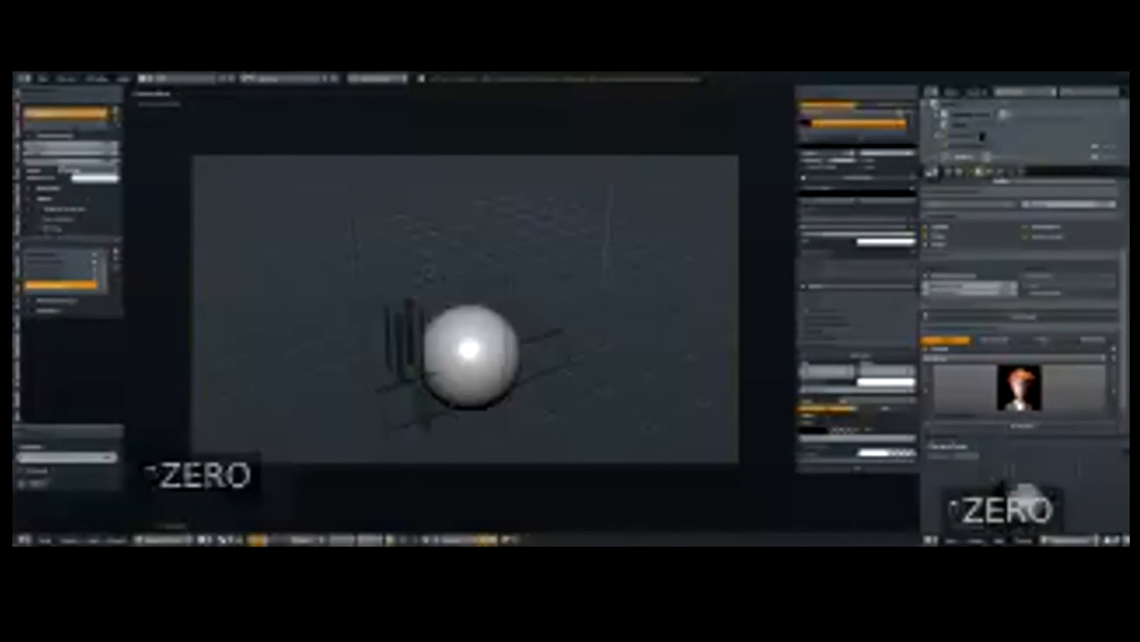
{"action": "key", "text": "m"}
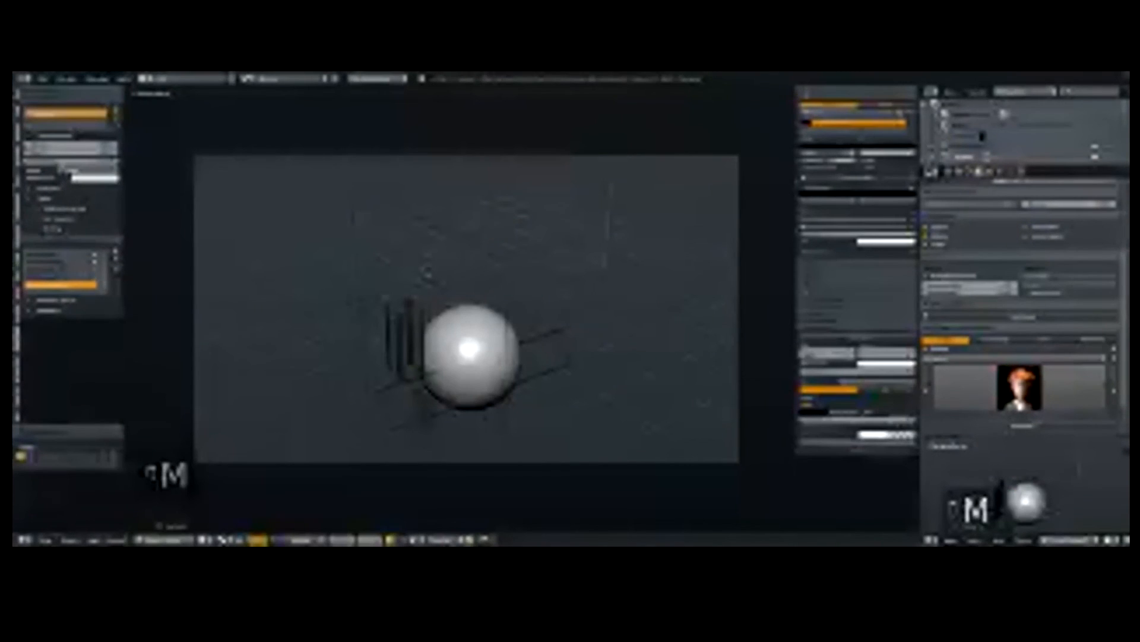
Step: Inspect the white sphere from outside the camera, return to the camera view and display the layer containing the housing
{"action": "key", "text": "0"}
{"action": "key", "text": "a"}
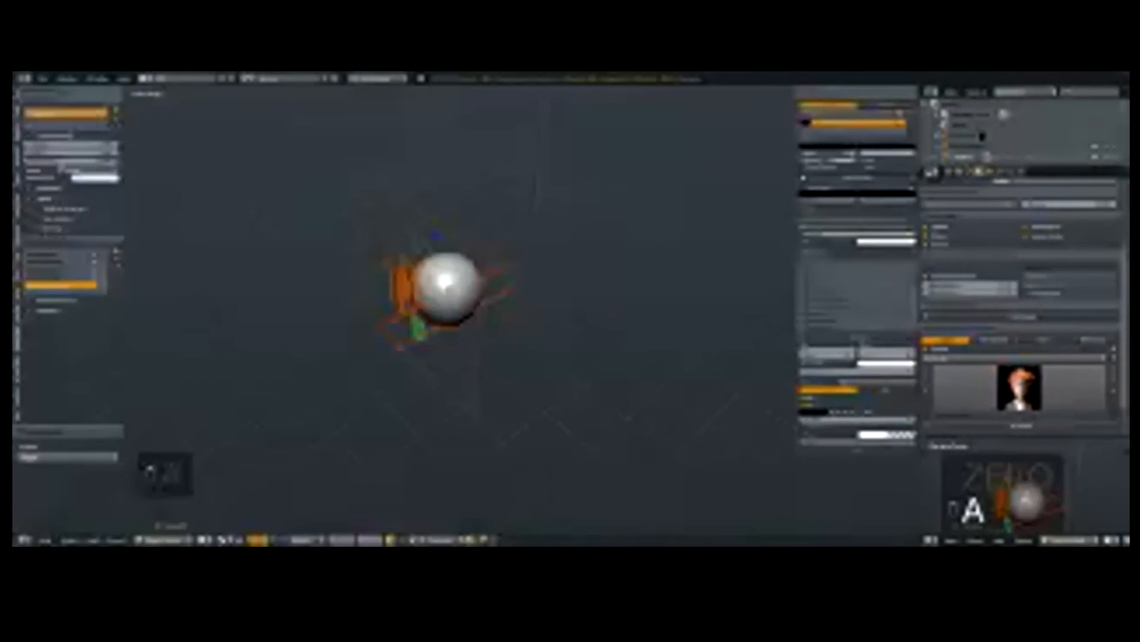
{"action": "scroll", "coordinate": [416, 320], "scroll_direction": "down", "scroll_amount": 5}
{"action": "middle_click_drag", "start_coordinate": [416, 324], "coordinate": [493, 333]}
{"action": "scroll", "coordinate": [493, 332], "scroll_direction": "up", "scroll_amount": 3}
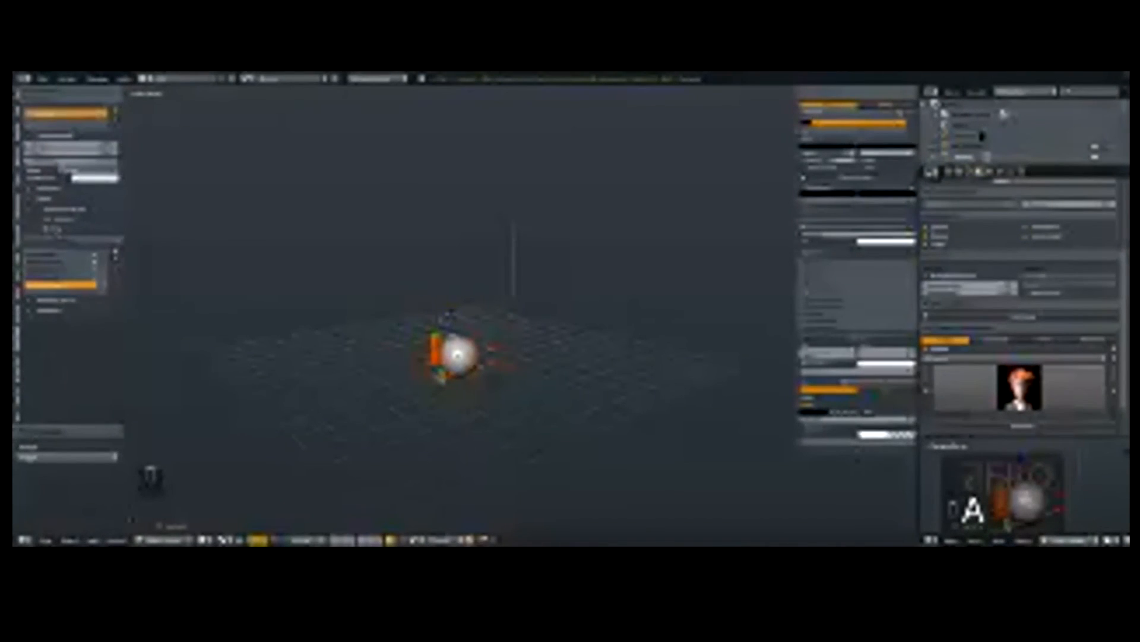
{"action": "key", "text": "KP_0"}
{"action": "key", "text": "1"}
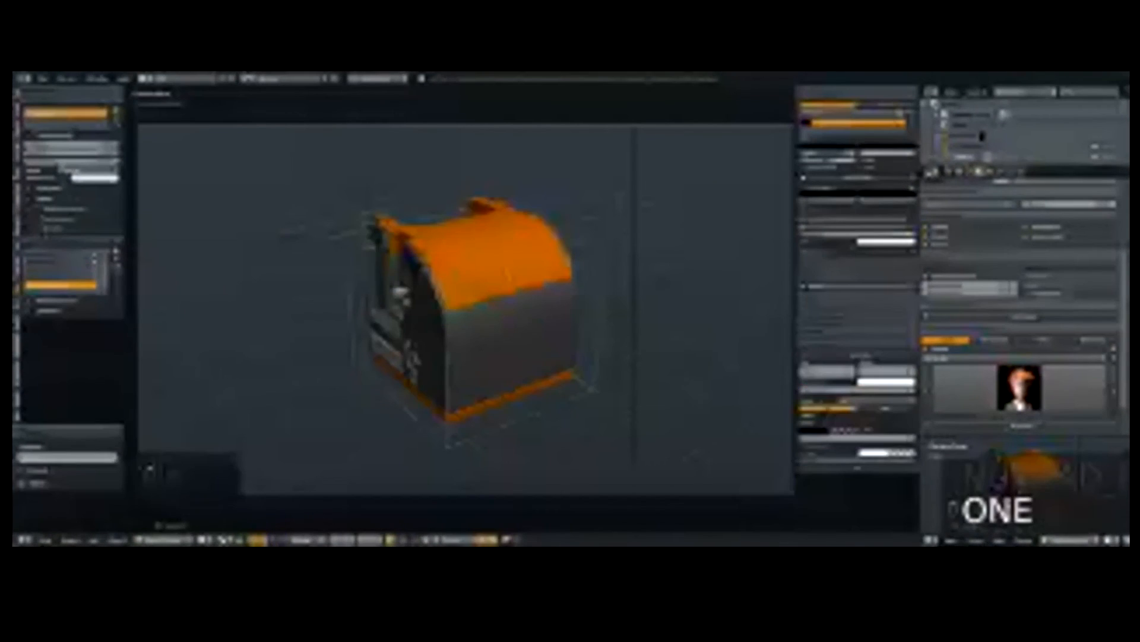
{"action": "key", "text": "a"}
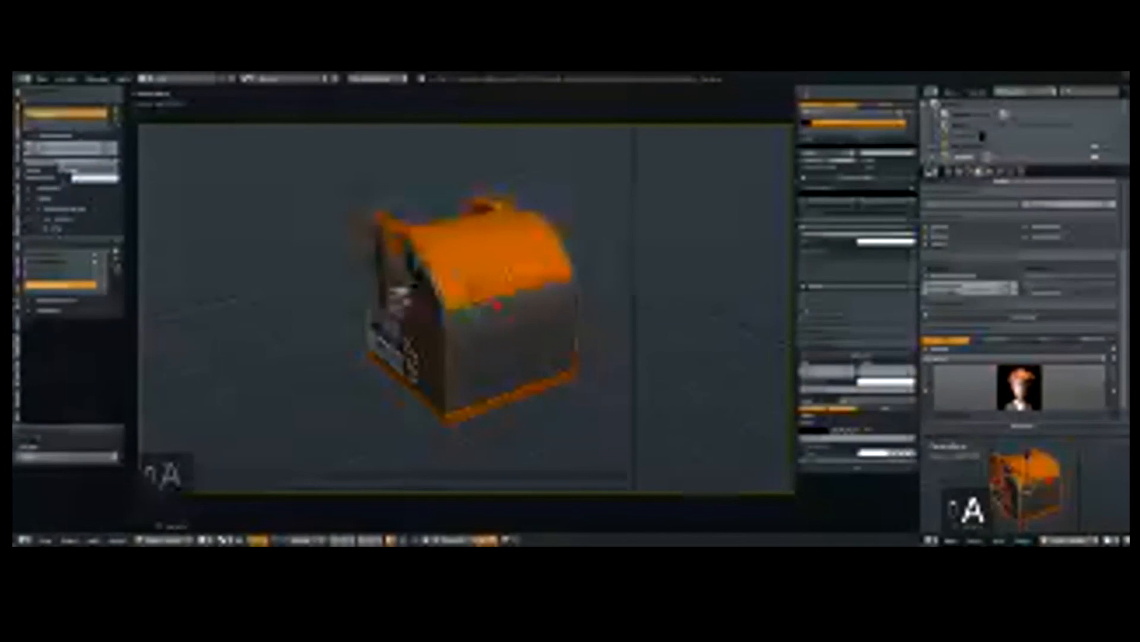
Step: Reframe the housing in the camera view and hide the tool shelf
{"action": "key", "text": "q"}
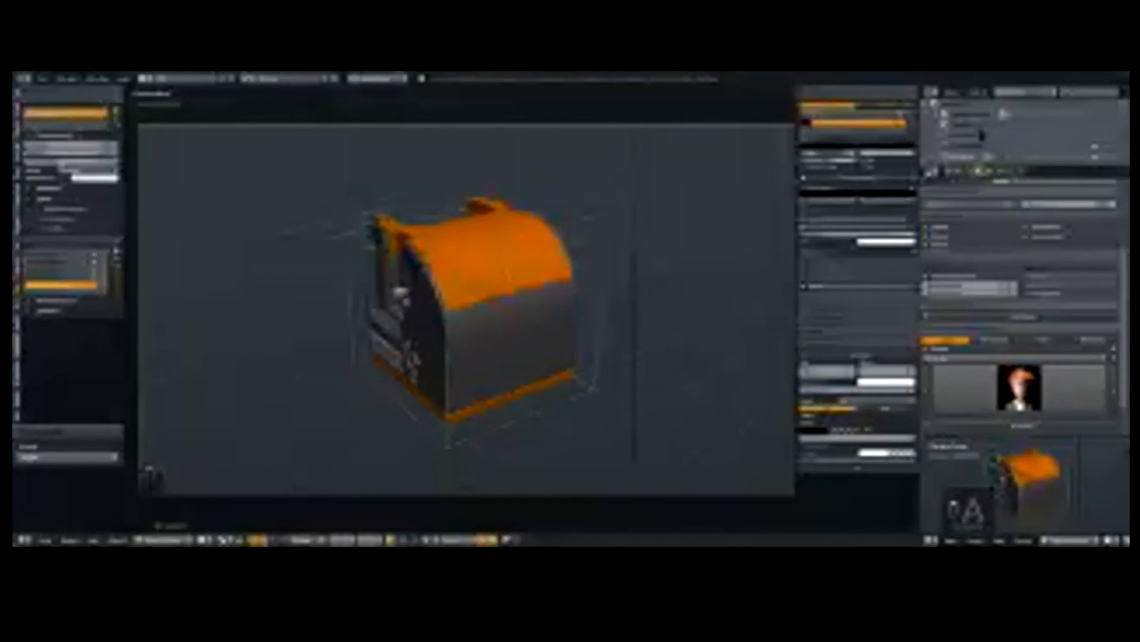
{"action": "key", "text": "q"}
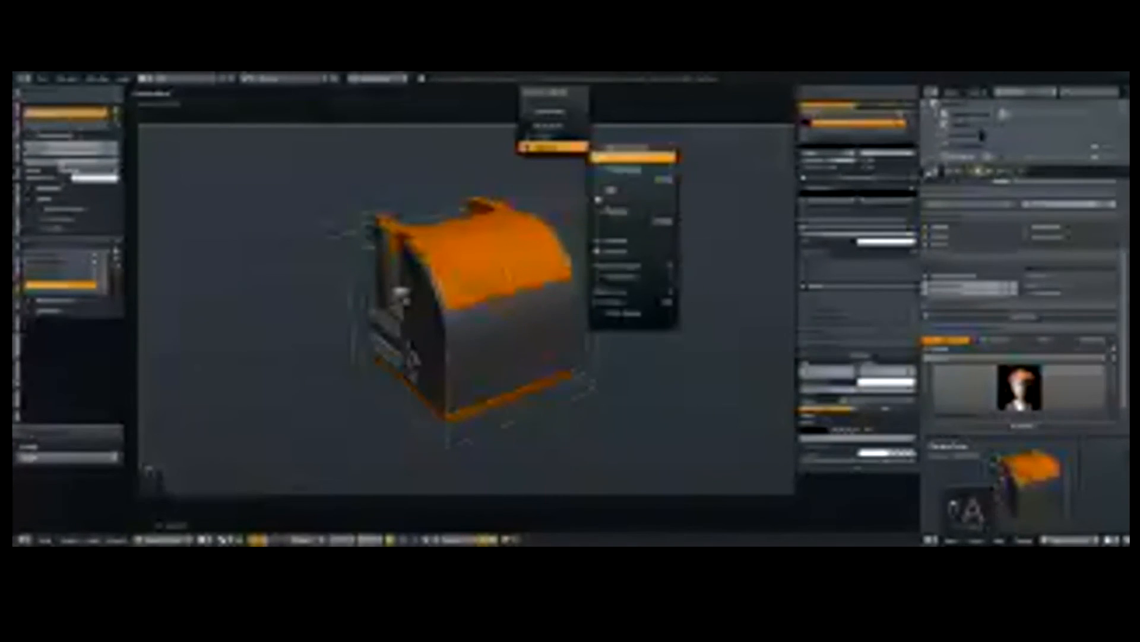
{"action": "left_click", "coordinate": [625, 159]}
{"action": "middle_click_drag", "start_coordinate": [625, 159], "coordinate": [618, 225]}
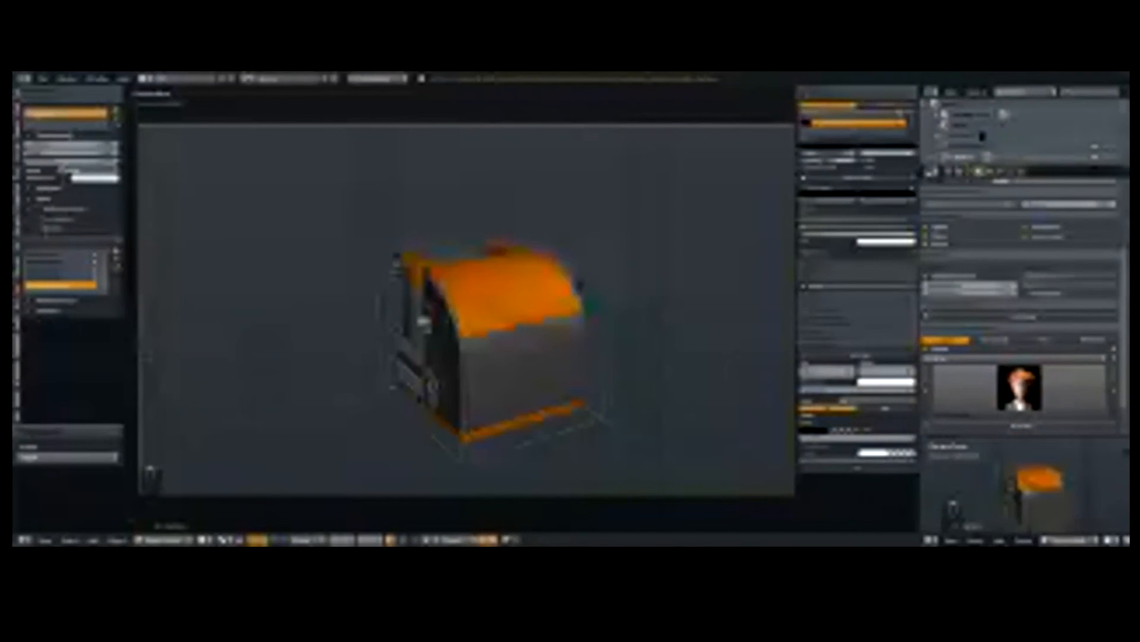
{"action": "middle_click_drag", "start_coordinate": [493, 332], "coordinate": [474, 311], "text": "shift"}
{"action": "key", "text": "t"}
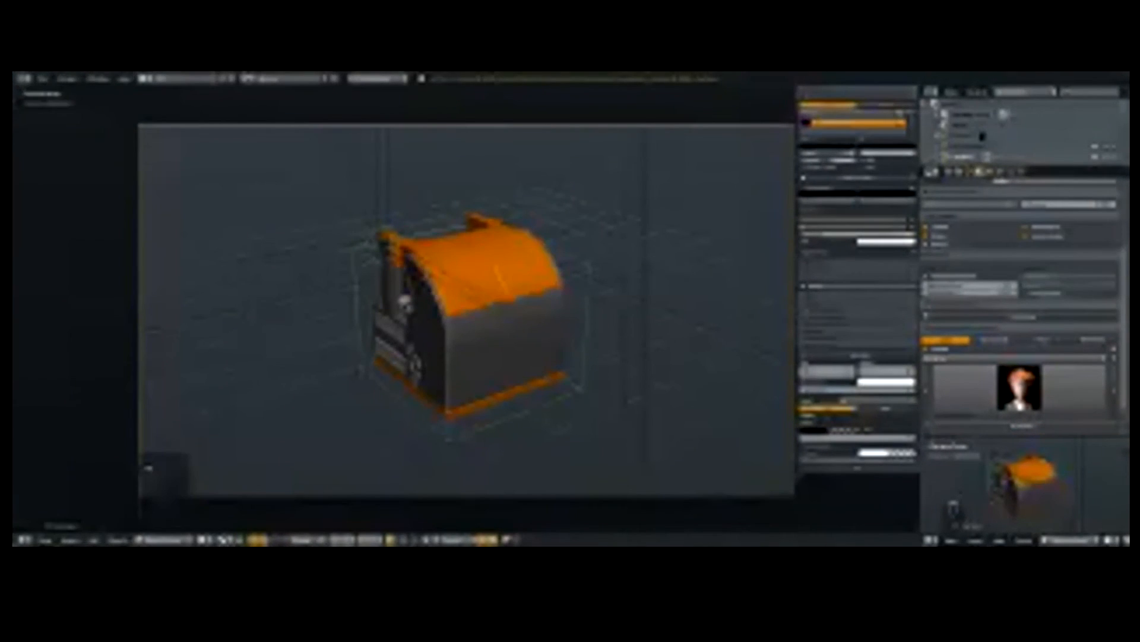
Step: Run a quick scene setup command with the housing shown through the camera
{"action": "key", "text": "q"}
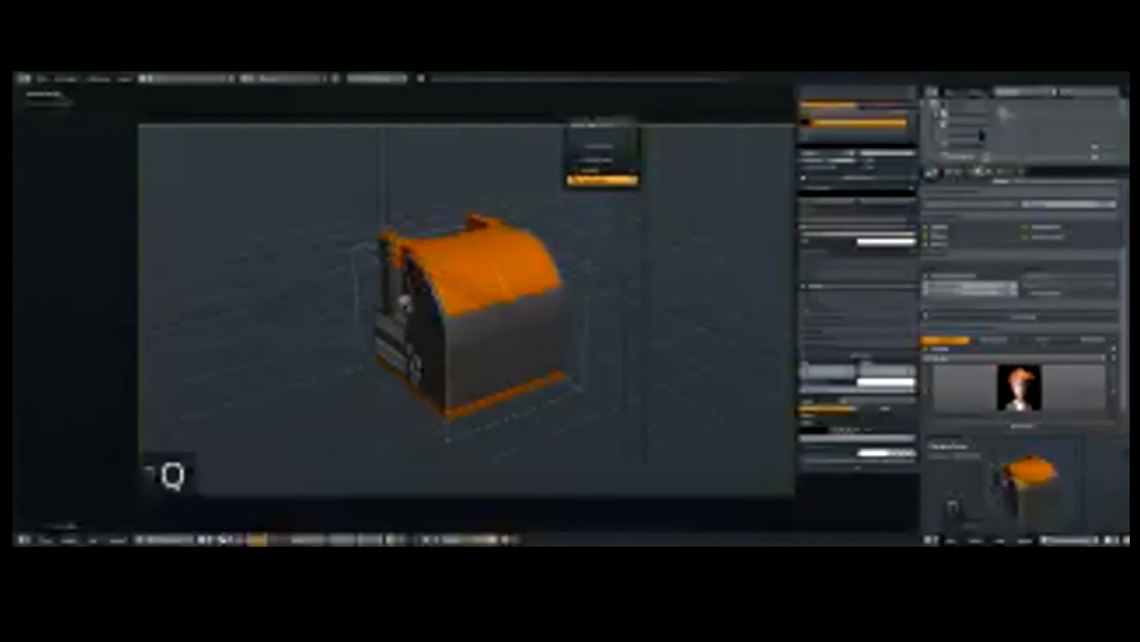
{"action": "mouse_move", "coordinate": [602, 179]}
{"action": "left_click", "coordinate": [683, 212]}
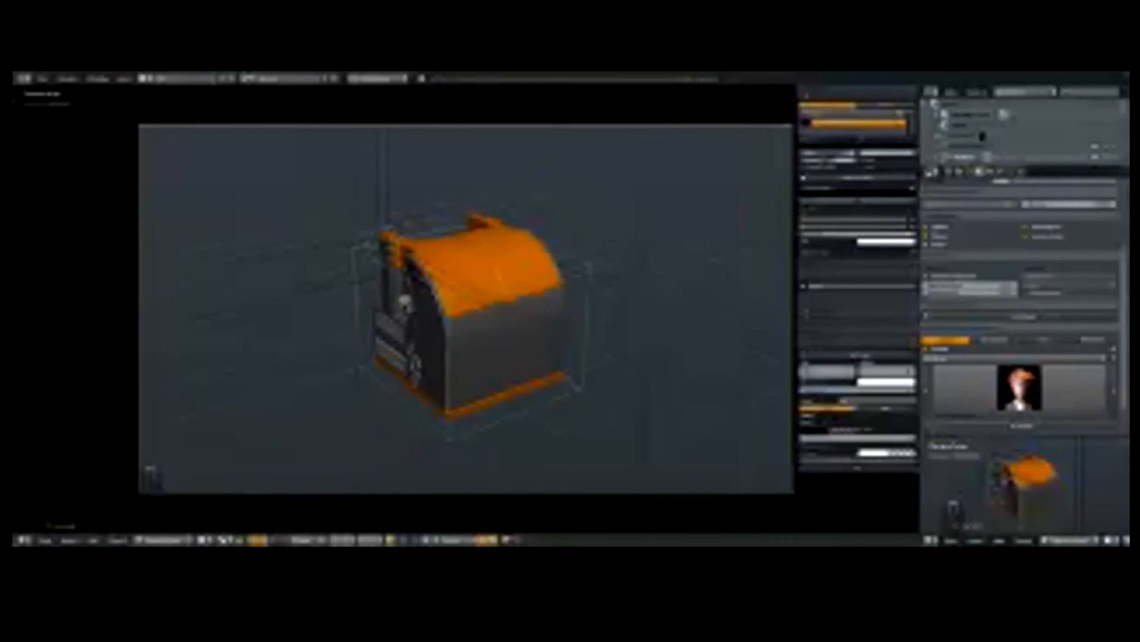
{"action": "key", "text": "q"}
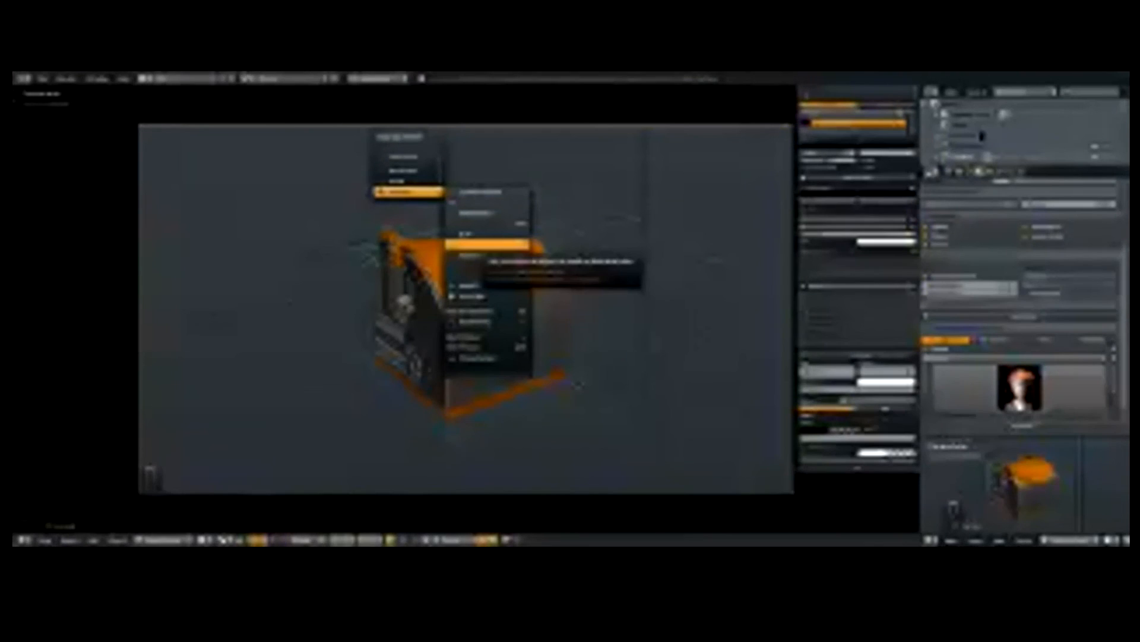
{"action": "left_click", "coordinate": [487, 245]}
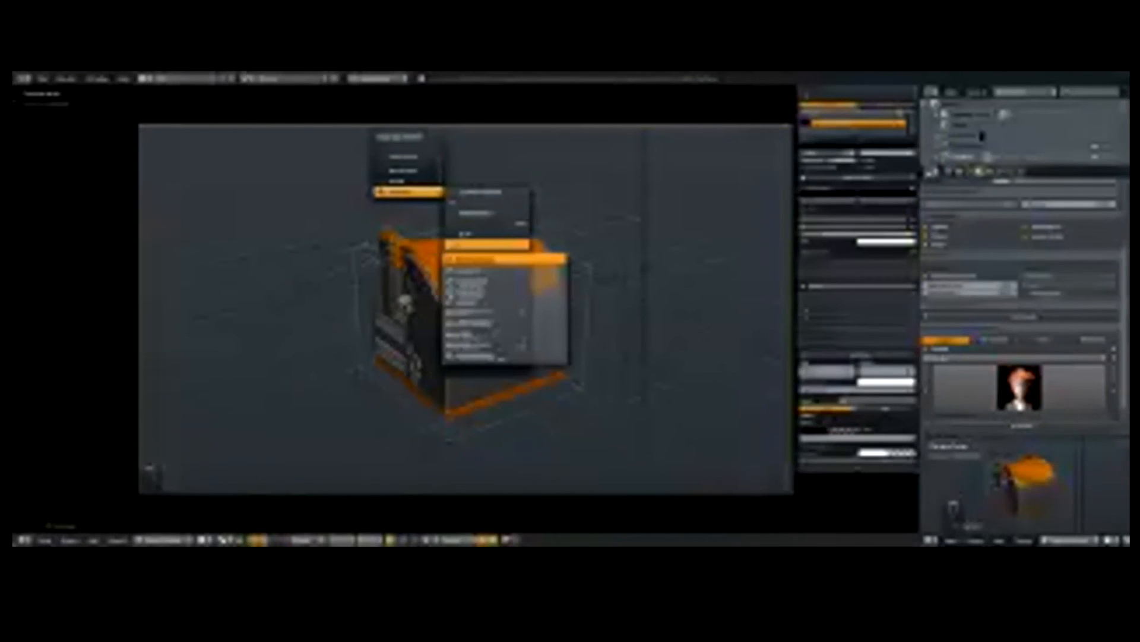
{"action": "key", "text": "BackSpace"}
{"action": "key", "text": "BackSpace"}
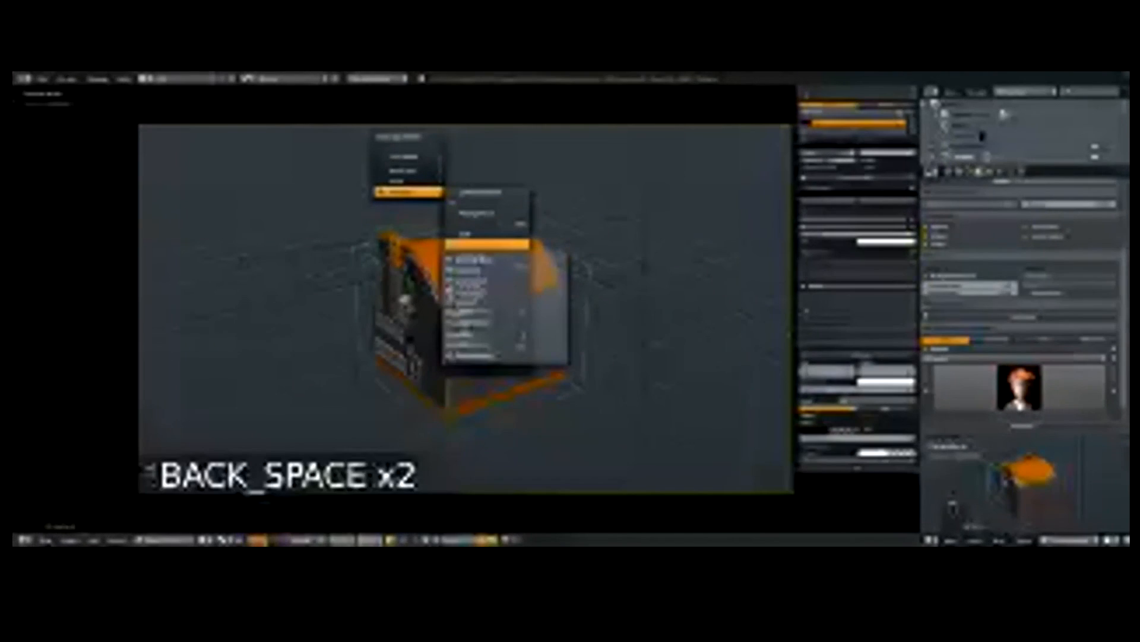
{"action": "key", "text": "Down"}
{"action": "key", "text": "Down"}
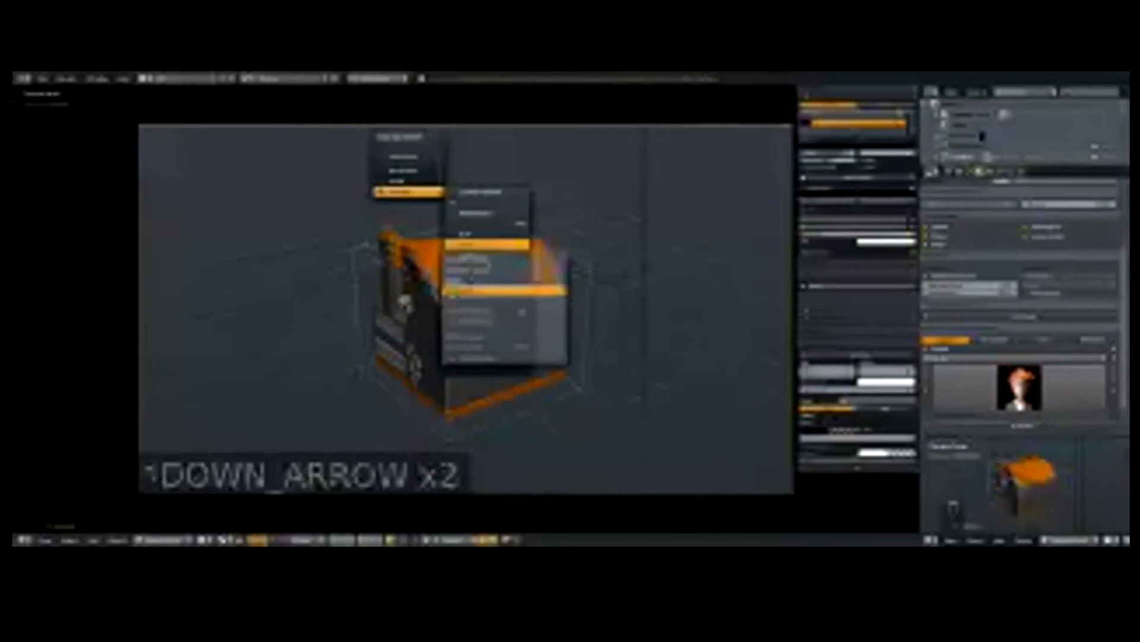
{"action": "key", "text": "Return"}
{"action": "key", "text": "a"}
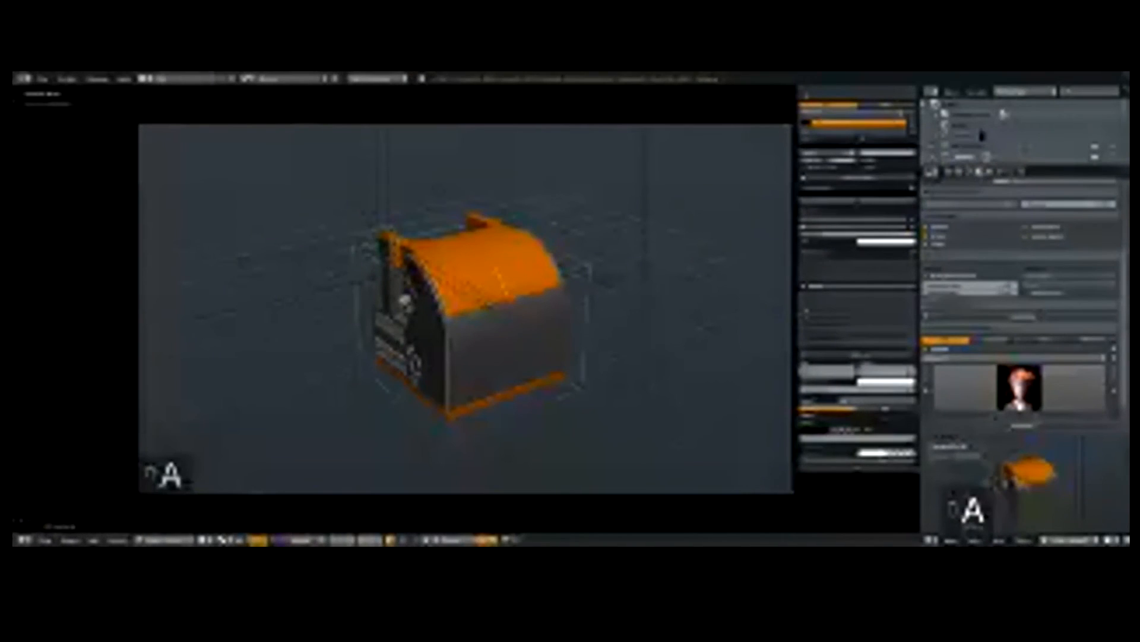
Step: Select the object at the housing's upper rear corner, apply a quick setup command to it and check the rendered preview
{"action": "right_click", "coordinate": [405, 300]}
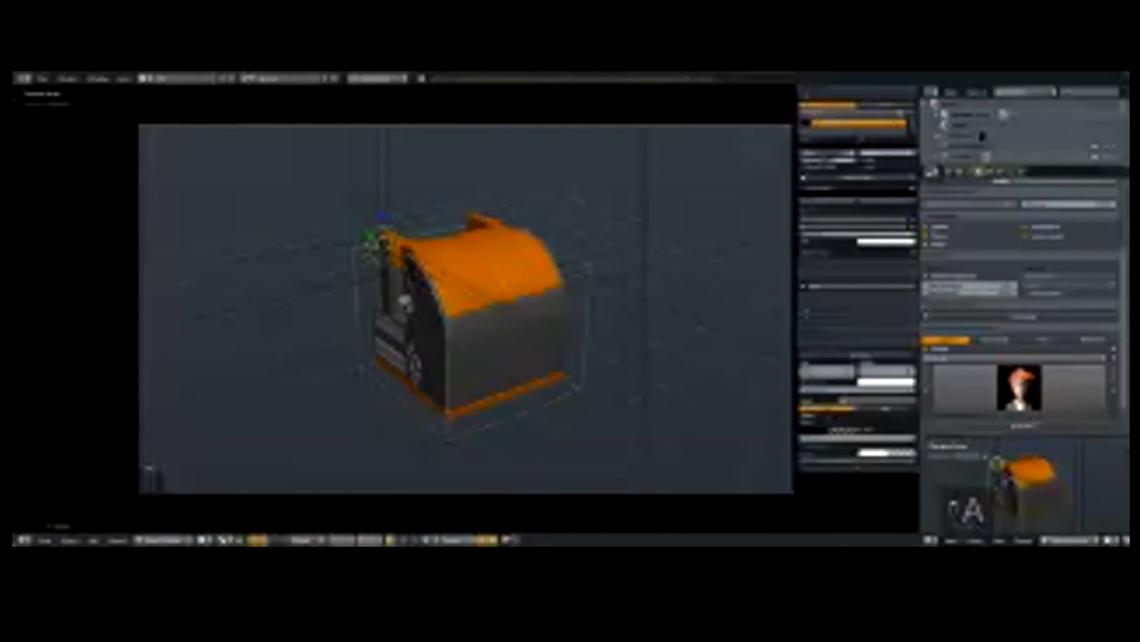
{"action": "key", "text": "q"}
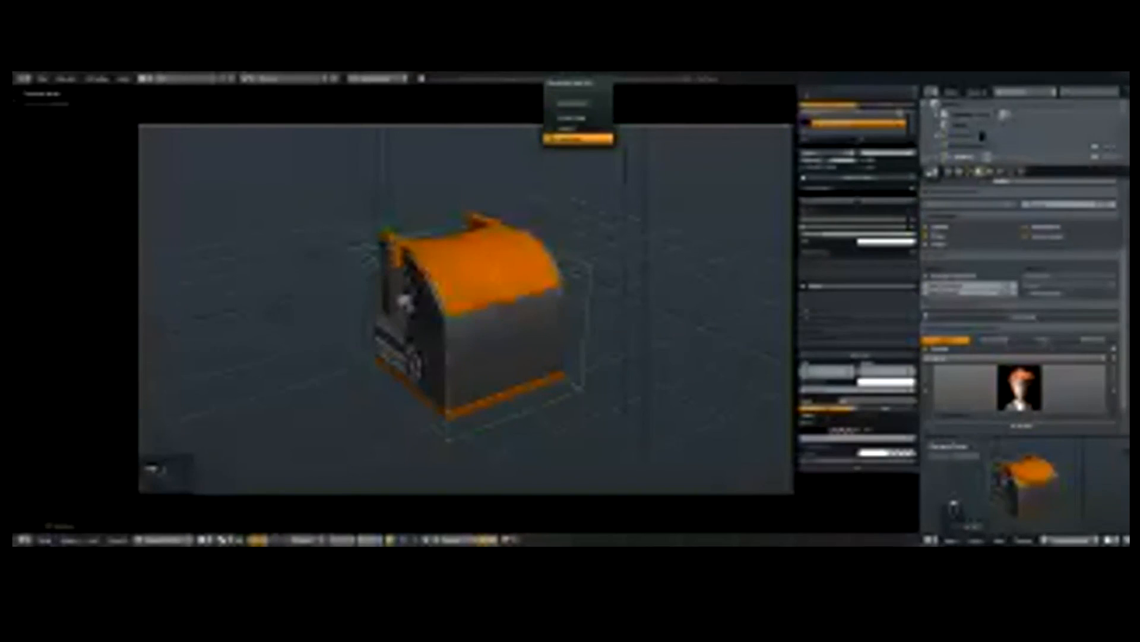
{"action": "mouse_move", "coordinate": [579, 138]}
{"action": "left_click", "coordinate": [656, 191]}
{"action": "key", "text": "Down"}
{"action": "key", "text": "Return"}
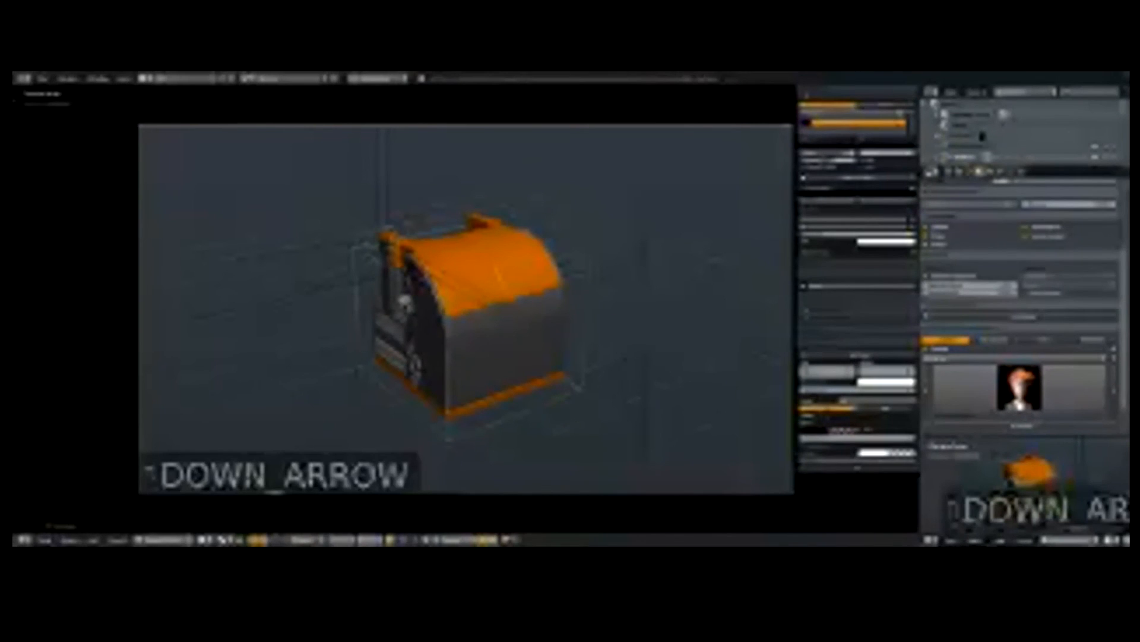
{"action": "key", "text": "shift+z"}
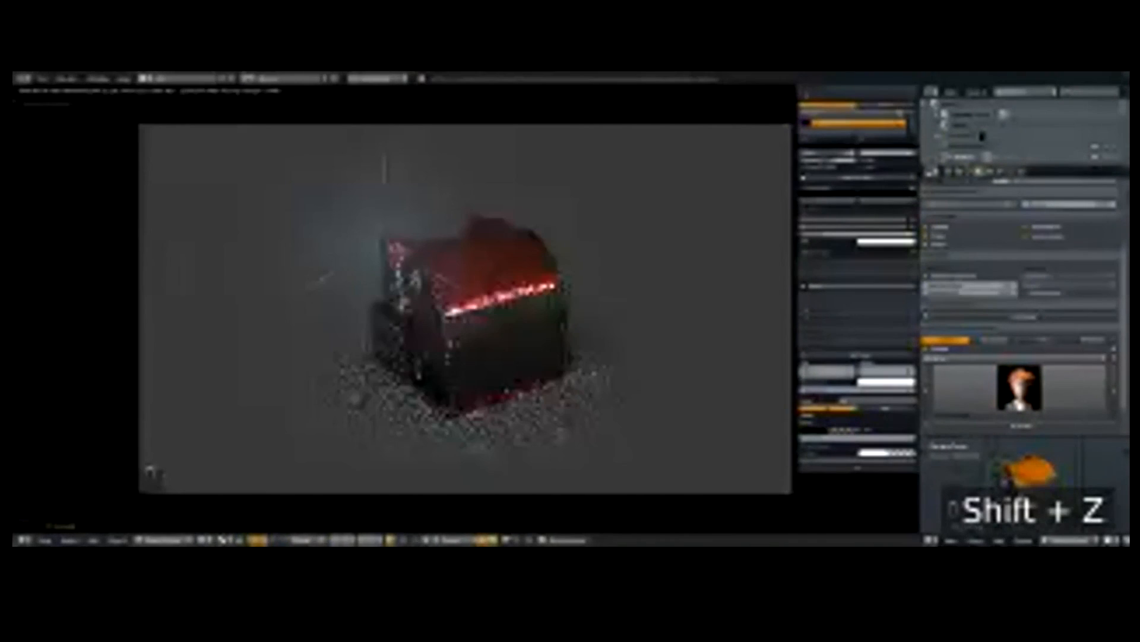
{"action": "key", "text": "z"}
{"action": "key", "text": "z"}
{"action": "key", "text": "z"}
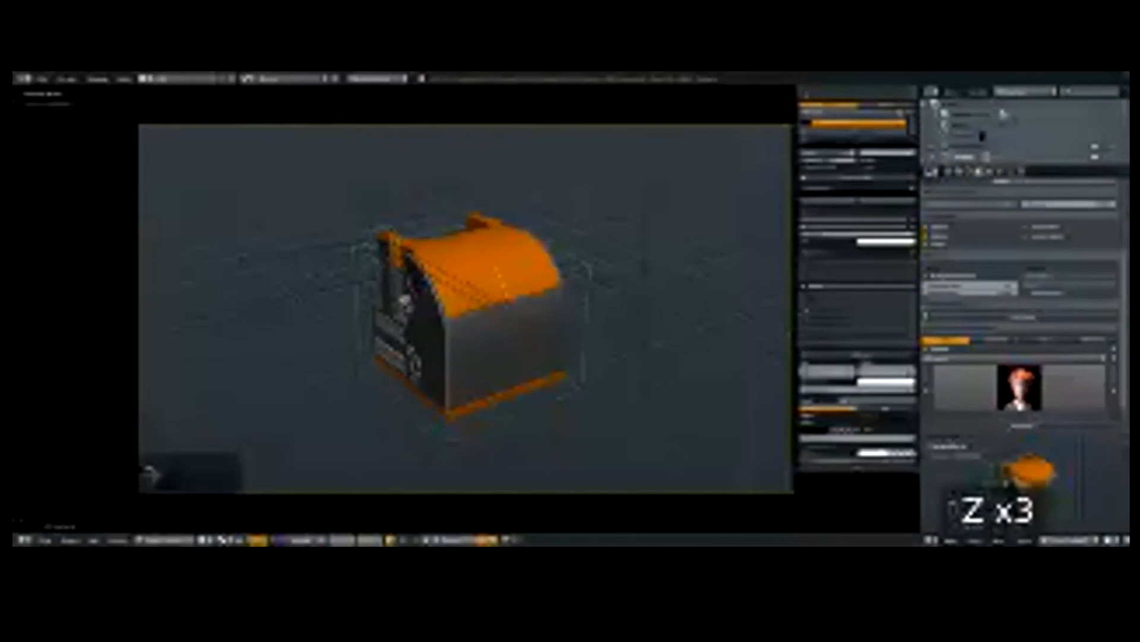
Step: Apply another quick setup command, open the camera's lens settings and check the housing in rendered shading
{"action": "key", "text": "q"}
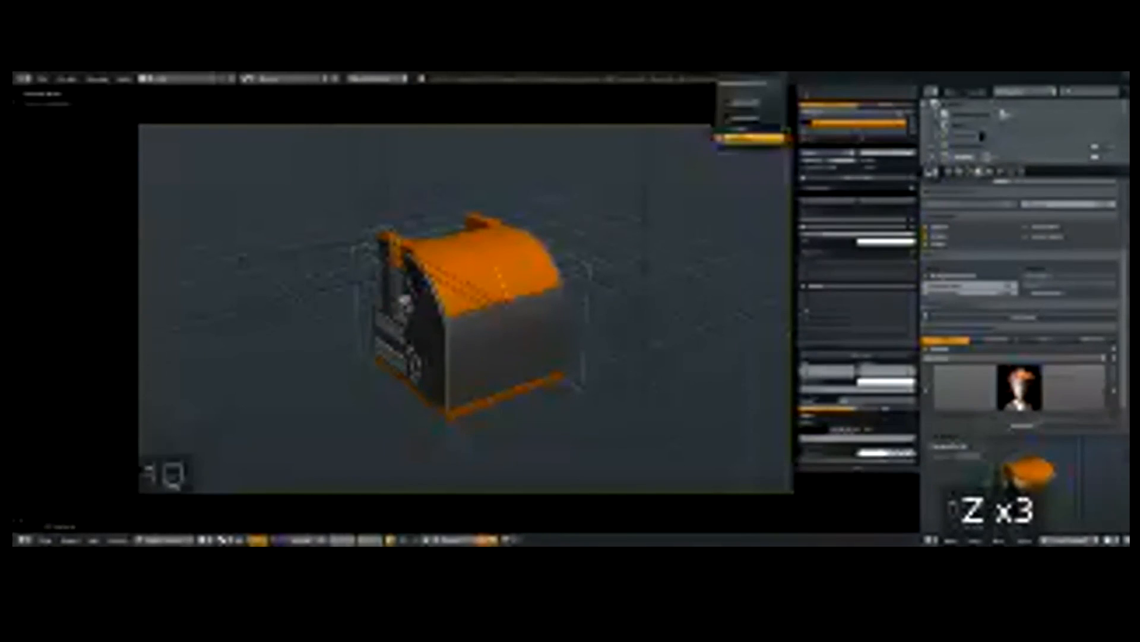
{"action": "mouse_move", "coordinate": [752, 138]}
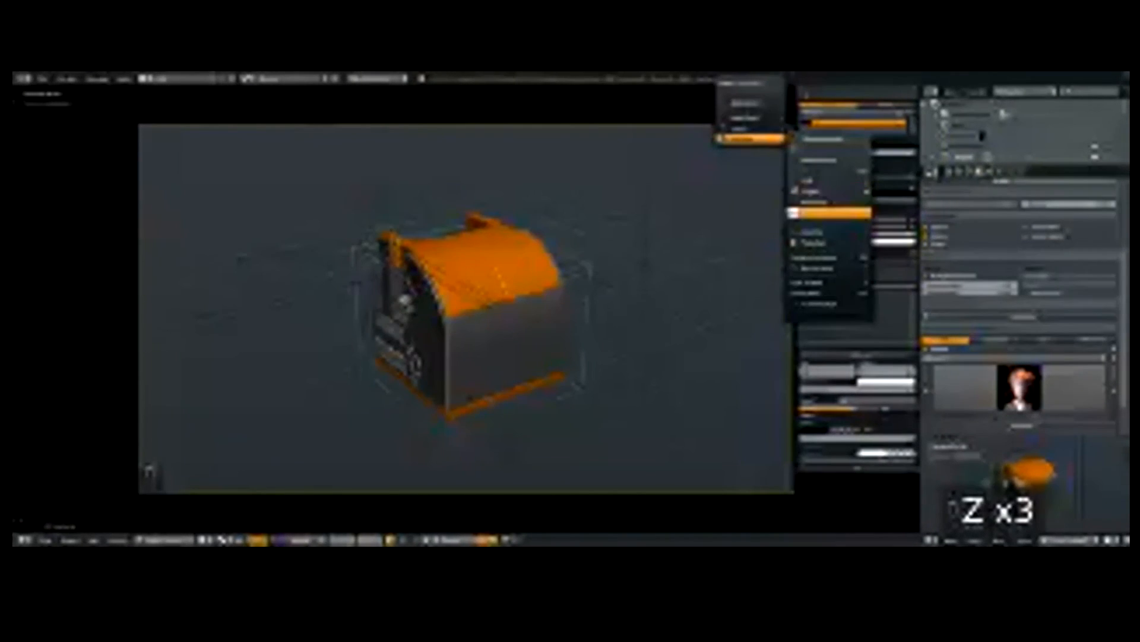
{"action": "left_click", "coordinate": [829, 213]}
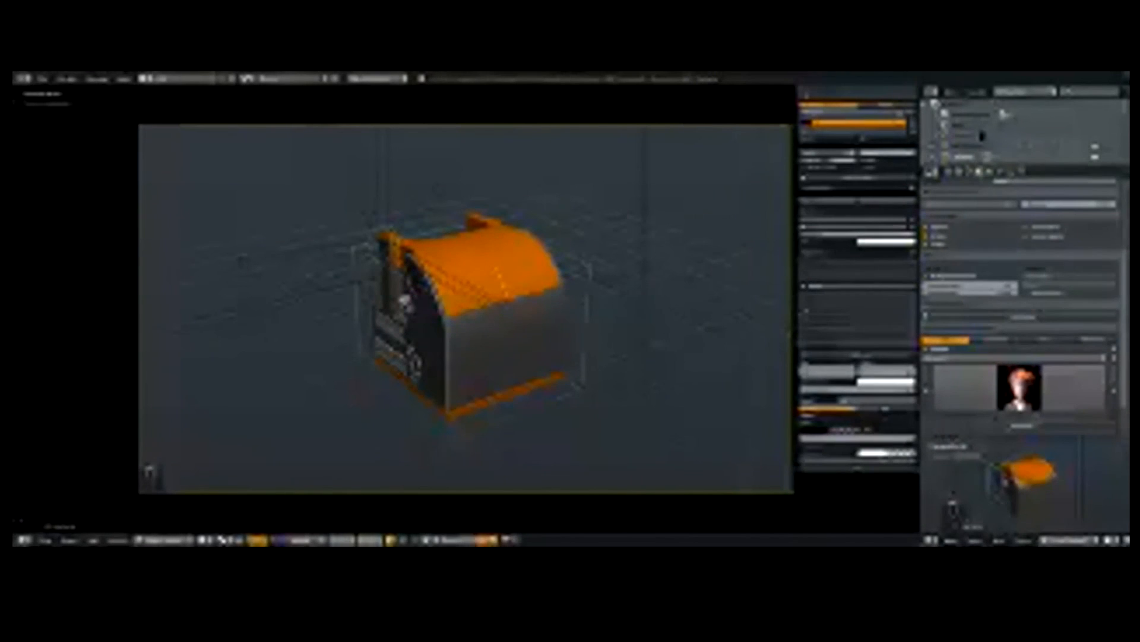
{"action": "left_click", "coordinate": [1011, 171]}
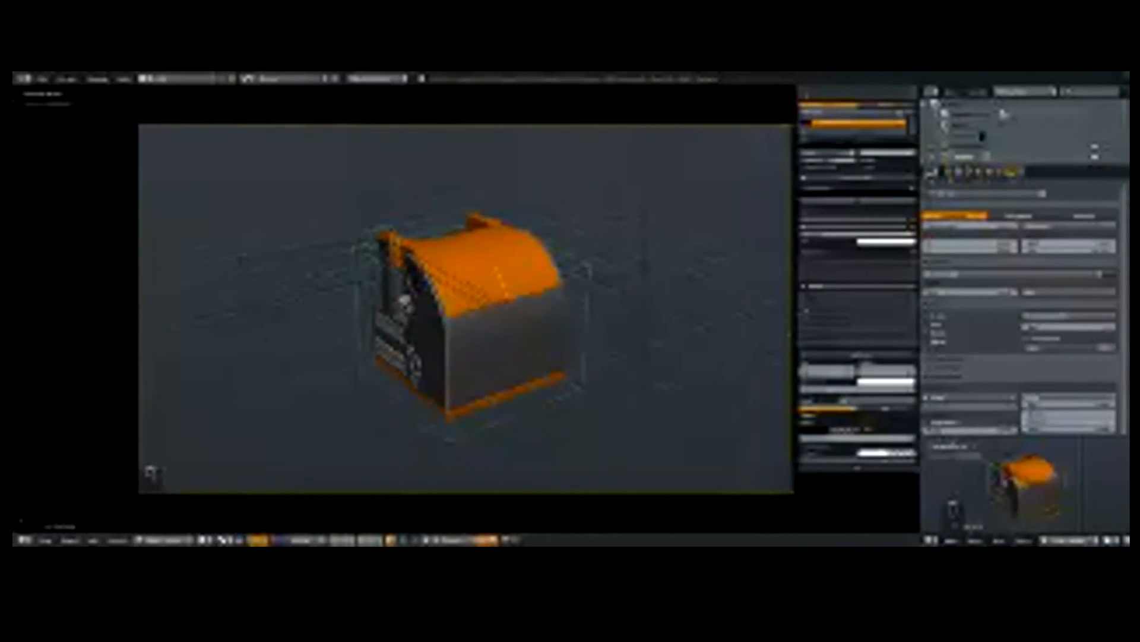
{"action": "key", "text": "shift+z"}
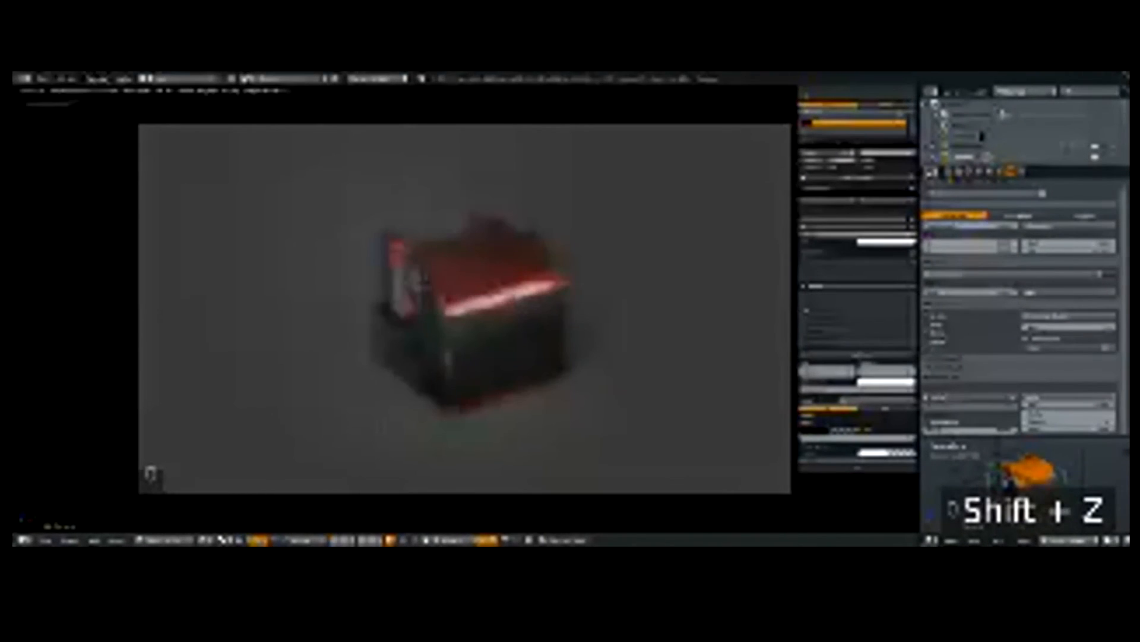
{"action": "key", "text": "z"}
{"action": "key", "text": "z"}
{"action": "key", "text": "z"}
Step: Reposition the empty at the housing's corner in the orthographic top wireframe view and preview the render through the camera
{"action": "key", "text": "a"}
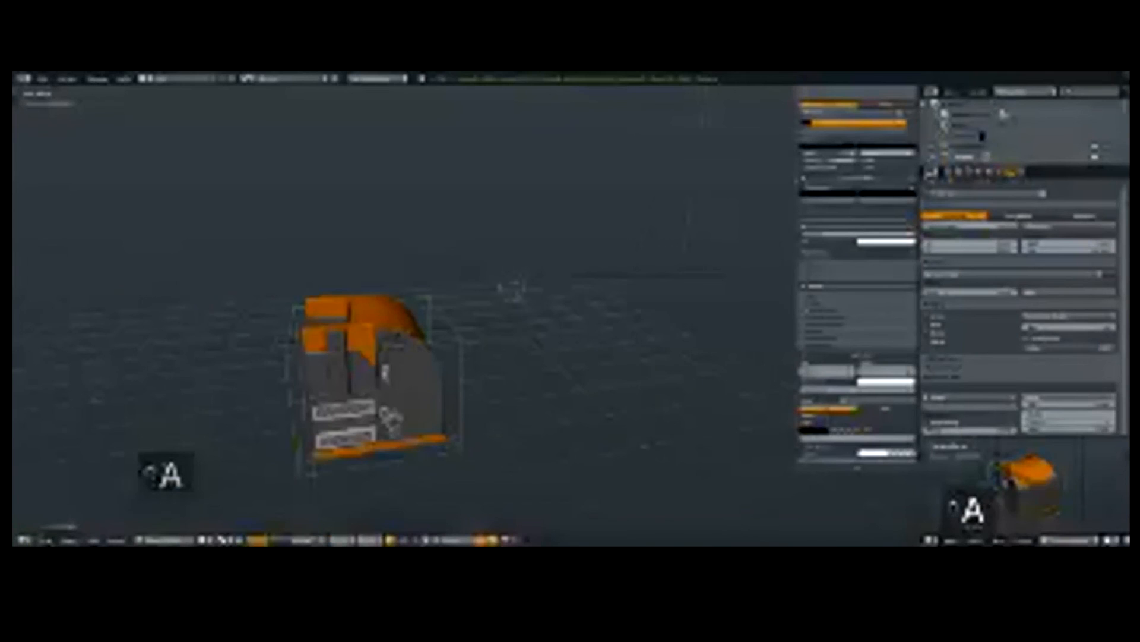
{"action": "key", "text": "z"}
{"action": "key", "text": "KP_7"}
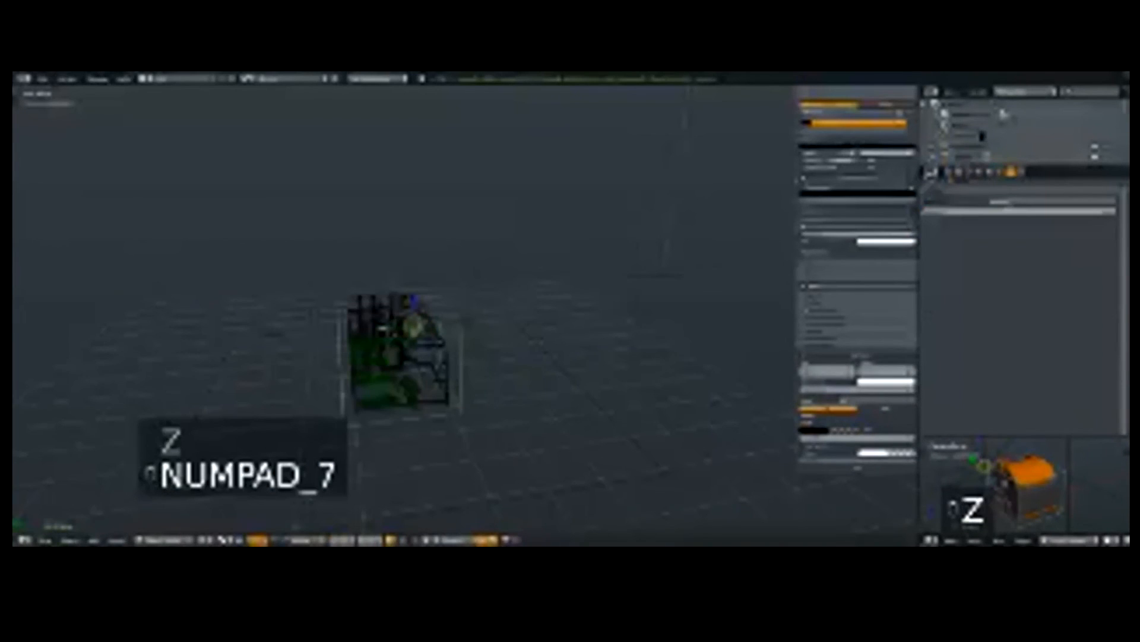
{"action": "key", "text": "g"}
{"action": "key", "text": "KP_5"}
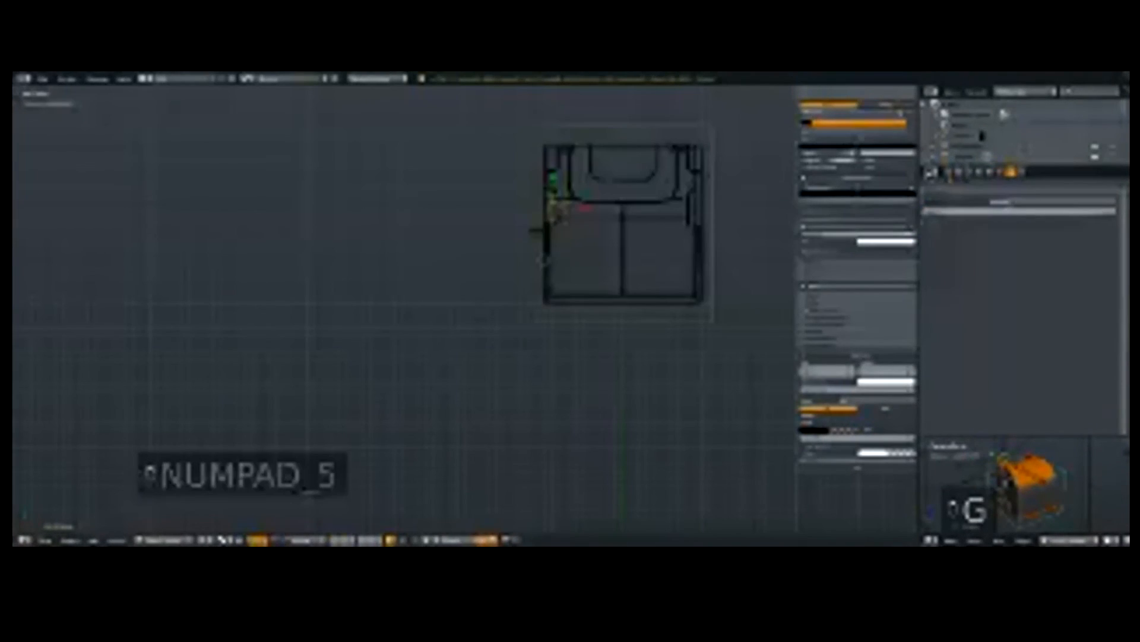
{"action": "key", "text": "KP_0"}
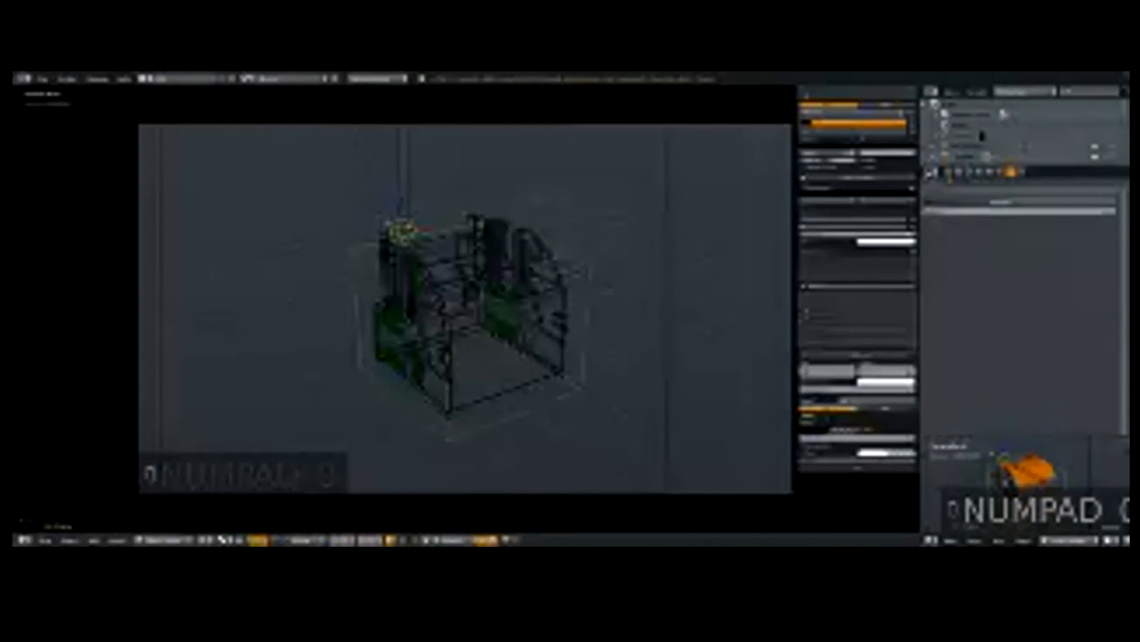
{"action": "key", "text": "shift+z"}
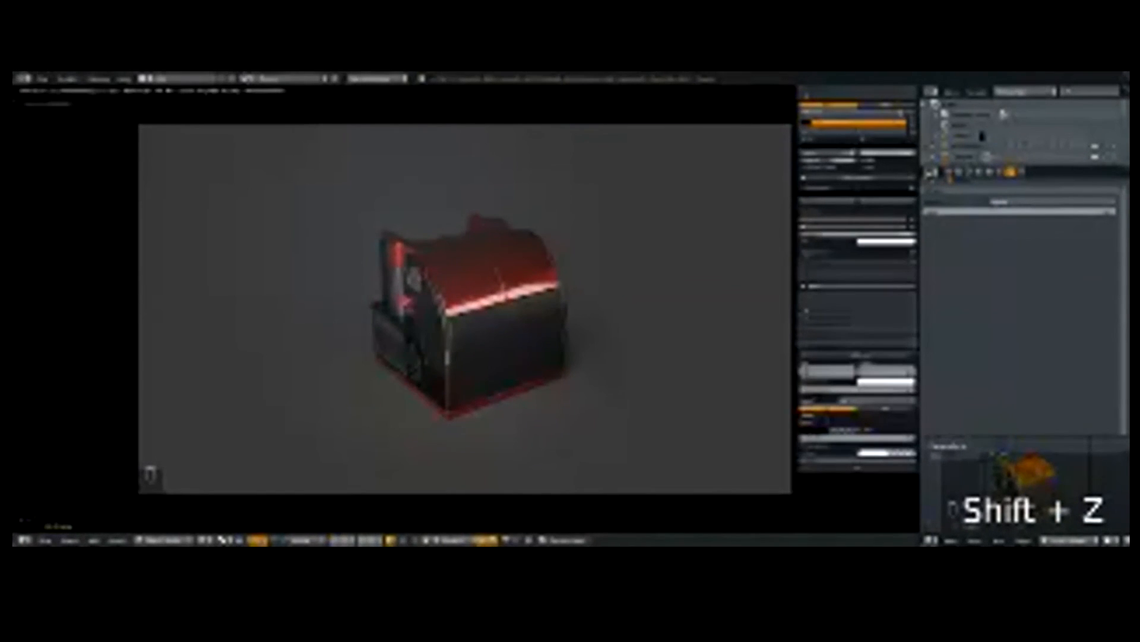
{"action": "key", "text": "z"}
{"action": "key", "text": "z"}
{"action": "key", "text": "z"}
{"action": "key", "text": "z"}
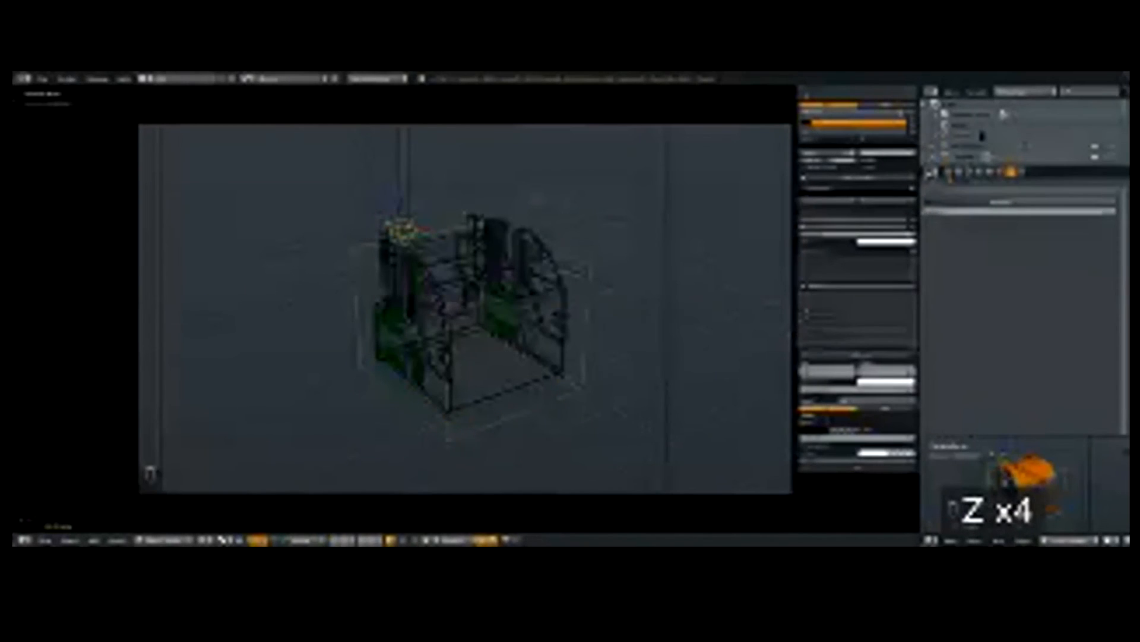
Step: Select the camera, open its depth-of-field aperture setting, and reselect the empty in solid shading
{"action": "right_click", "coordinate": [792, 309]}
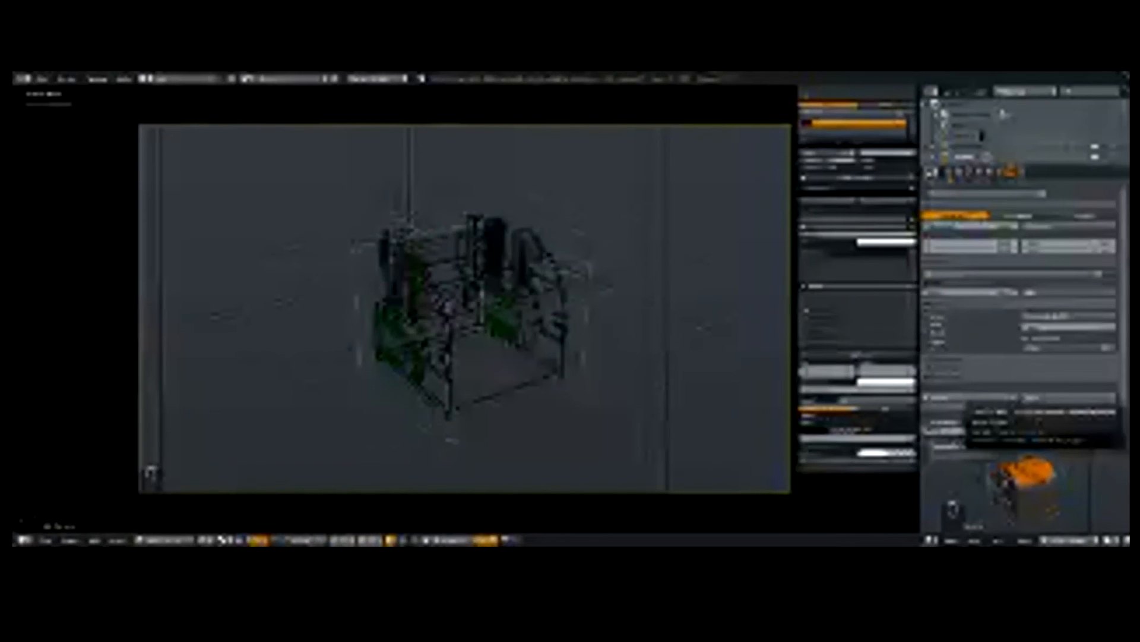
{"action": "left_click", "coordinate": [1069, 404]}
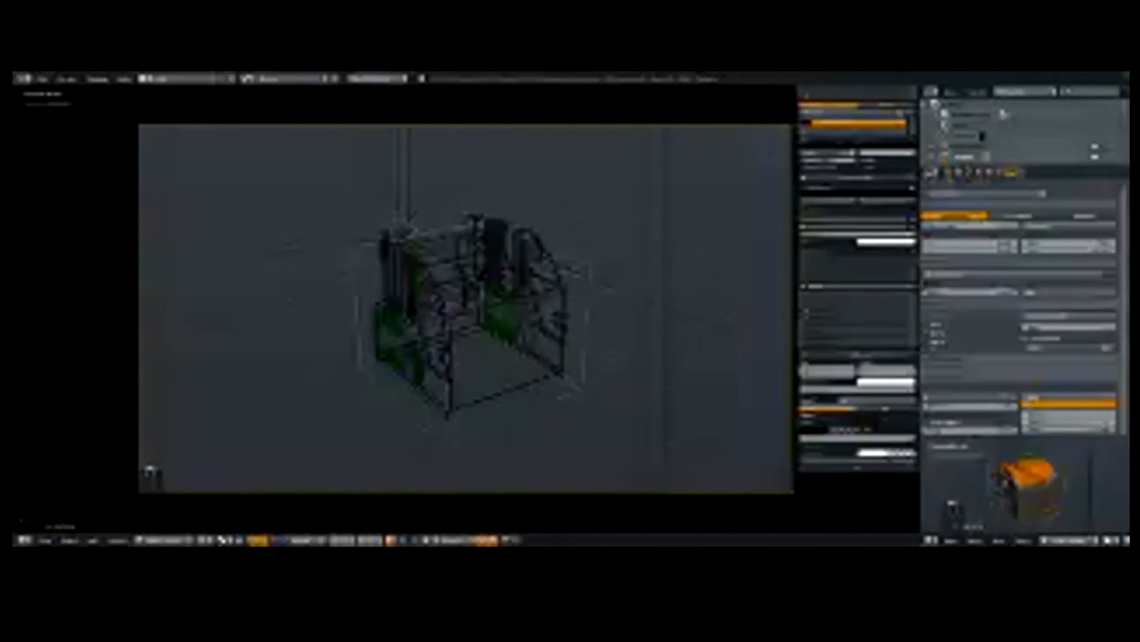
{"action": "key", "text": "a"}
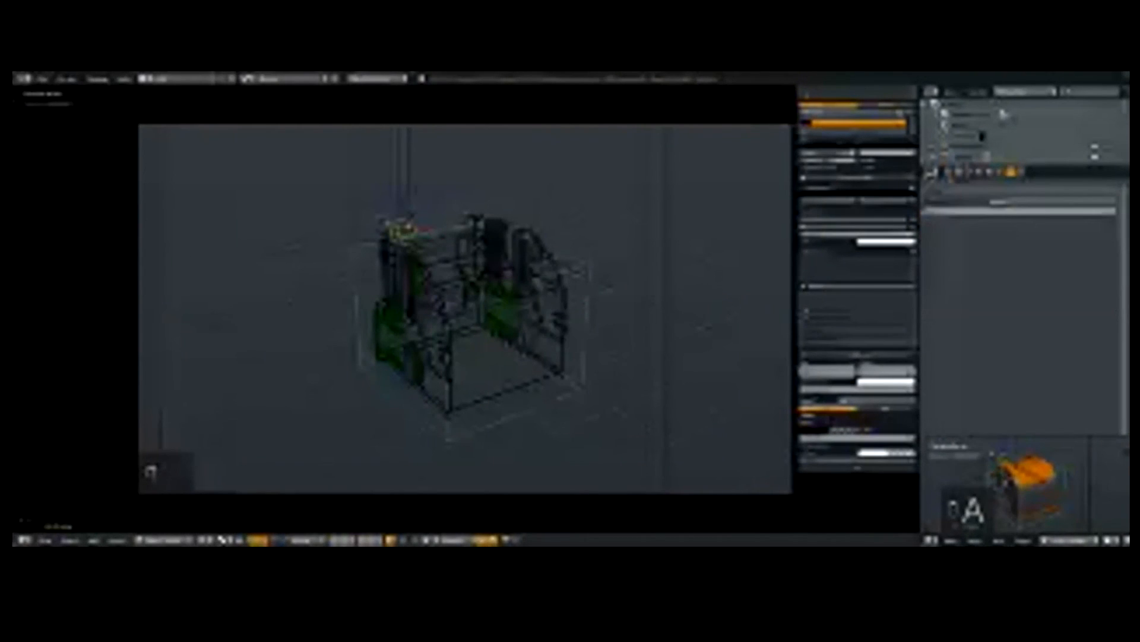
{"action": "key", "text": "z"}
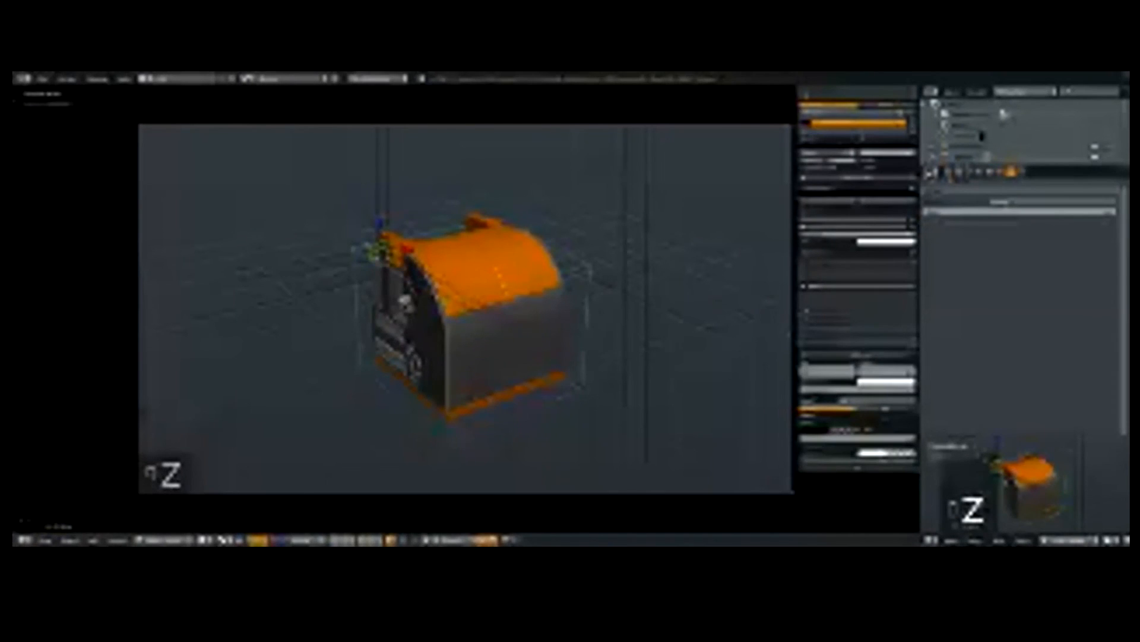
Step: Preview the housing in rendered shading, return to solid, snap the cursor to the empty and add a point lamp there
{"action": "key", "text": "shift+z"}
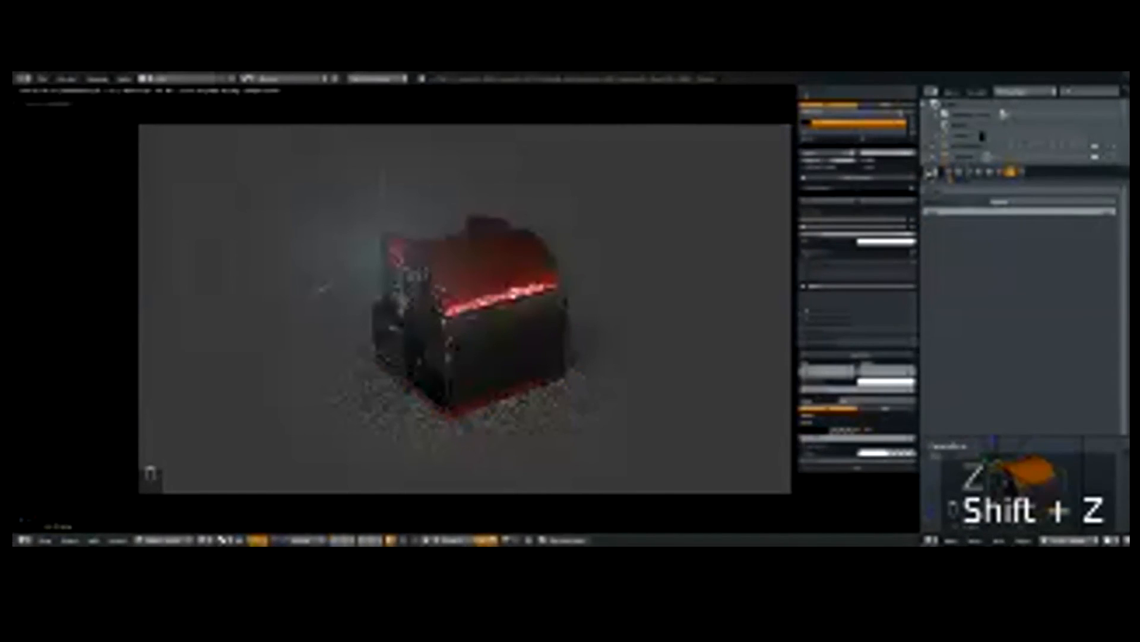
{"action": "key", "text": "z"}
{"action": "key", "text": "z"}
{"action": "key", "text": "z"}
{"action": "key", "text": "shift+s"}
{"action": "key", "text": "shift+a"}
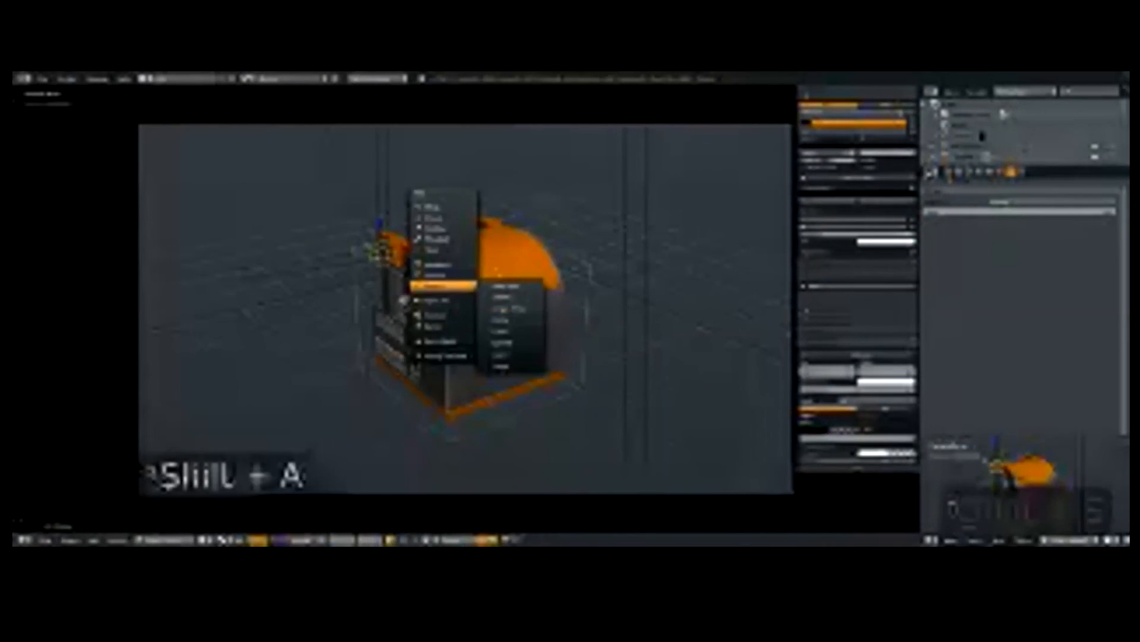
{"action": "left_click", "coordinate": [443, 325]}
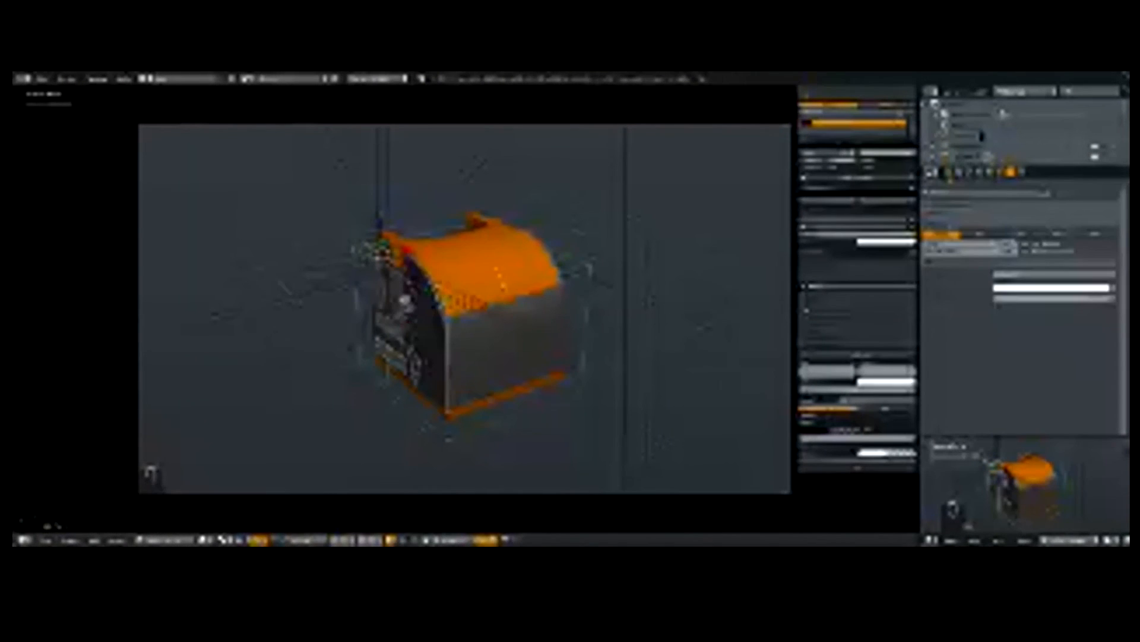
Step: Select the new lamp together with the empty at the housing's corner and parent the lamp to the empty
{"action": "scroll", "coordinate": [380, 258], "scroll_direction": "up", "scroll_amount": 3}
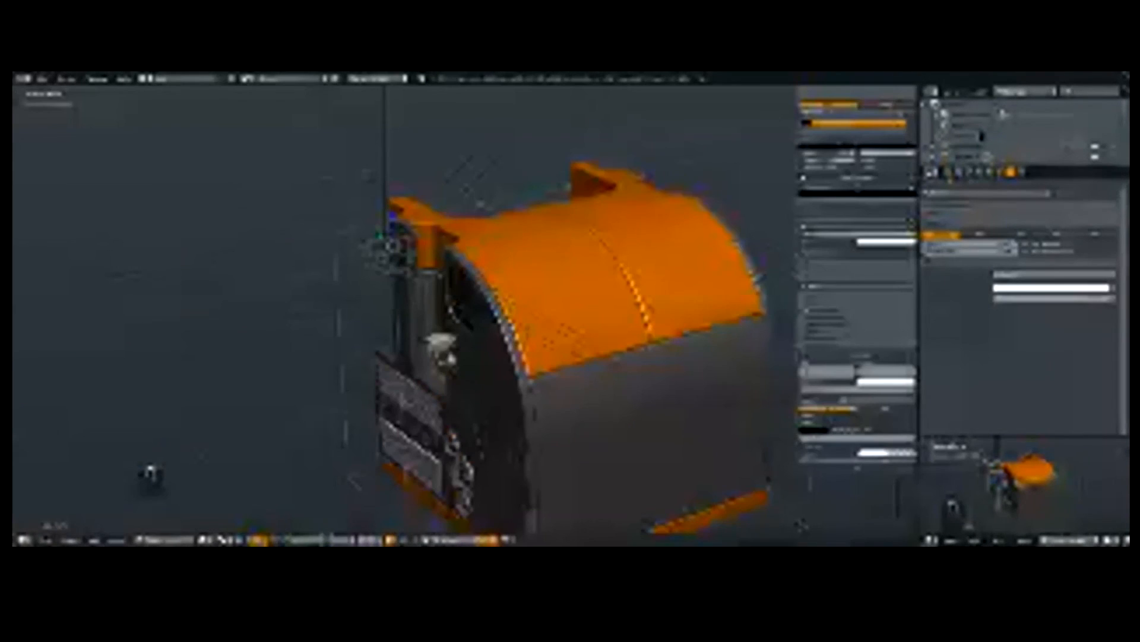
{"action": "scroll", "coordinate": [465, 308], "scroll_direction": "up", "scroll_amount": 4}
{"action": "key", "text": "shift+a"}
{"action": "left_click", "coordinate": [270, 172]}
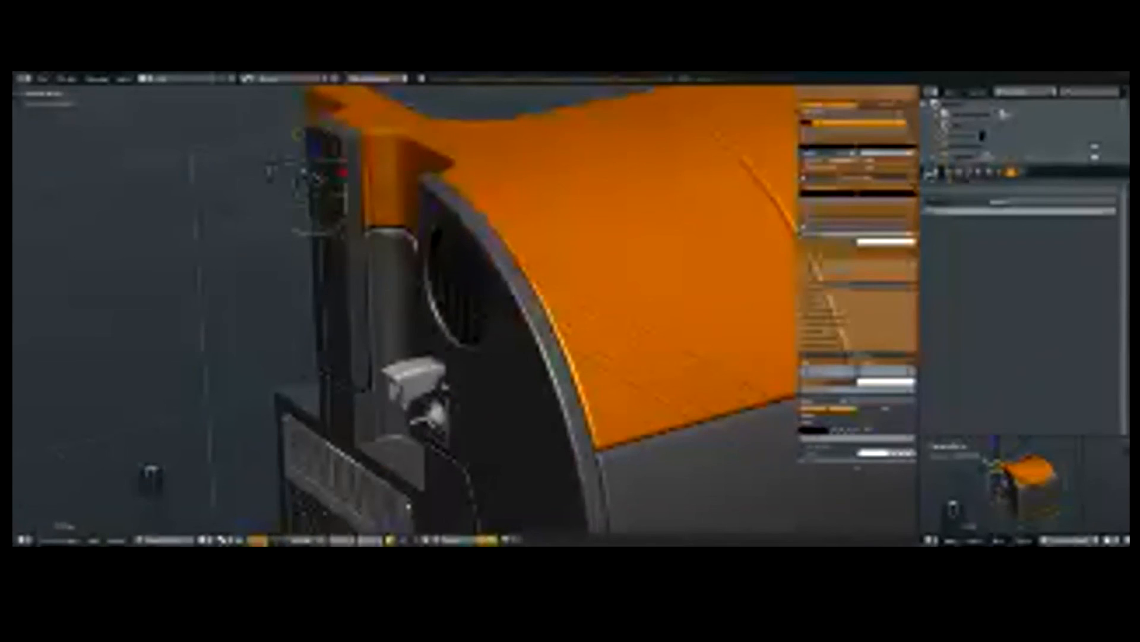
{"action": "key", "text": "ctrl+p"}
{"action": "left_click", "coordinate": [270, 156]}
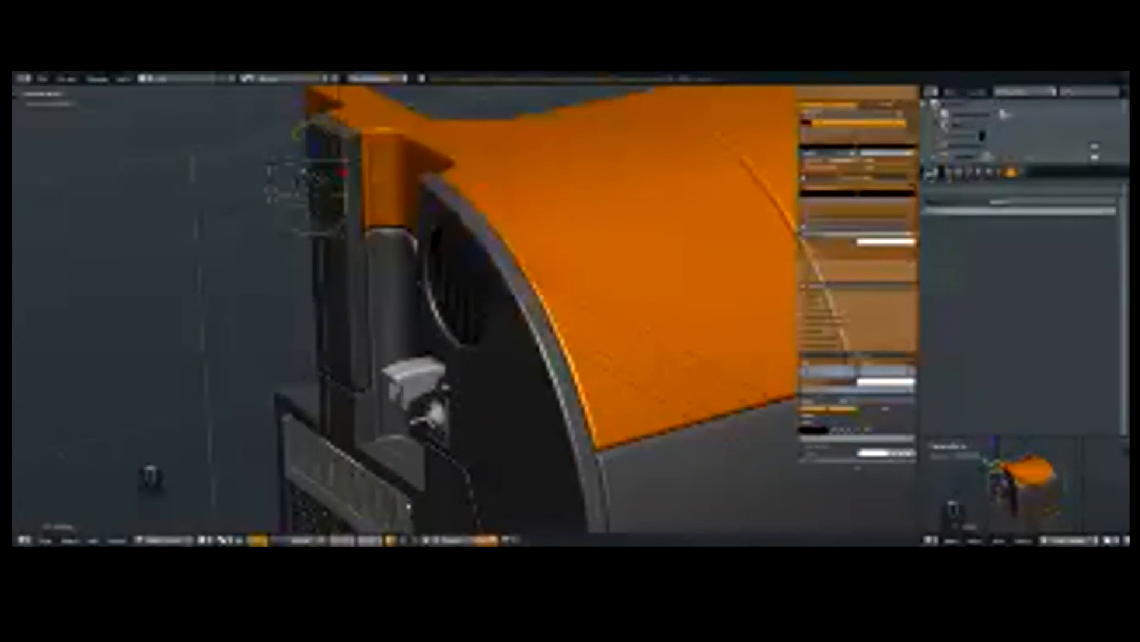
Step: Move the empty with its lamp up to the top of the housing's upper corner
{"action": "key", "text": "a"}
{"action": "key", "text": "s"}
{"action": "key", "text": "g"}
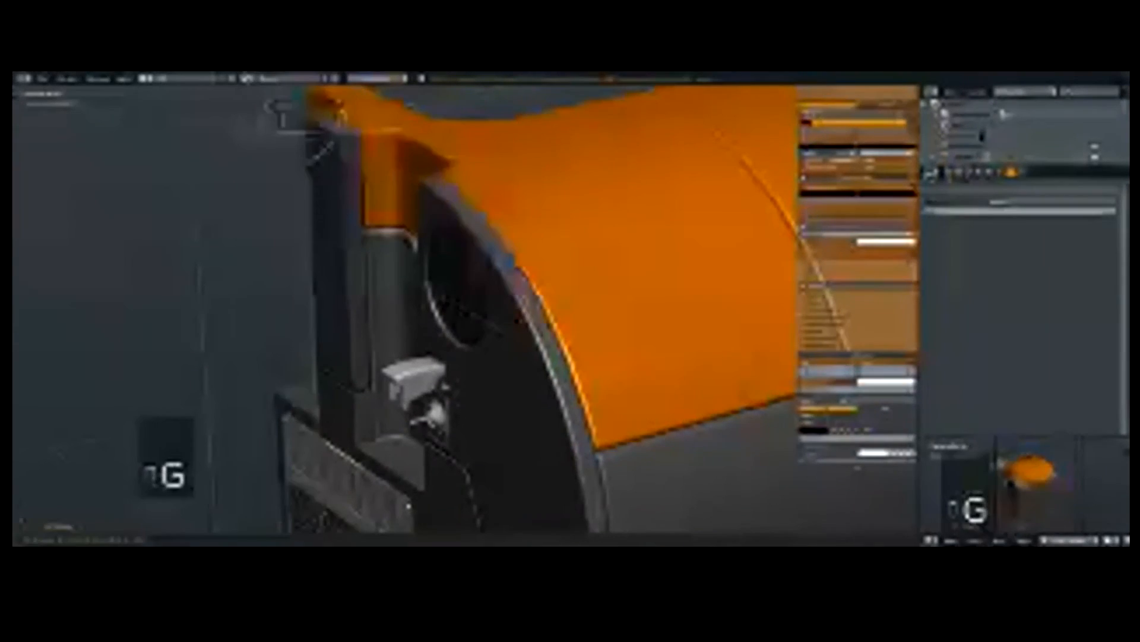
{"action": "left_click", "coordinate": [342, 115]}
{"action": "scroll", "coordinate": [341, 115], "scroll_direction": "down", "scroll_amount": 4}
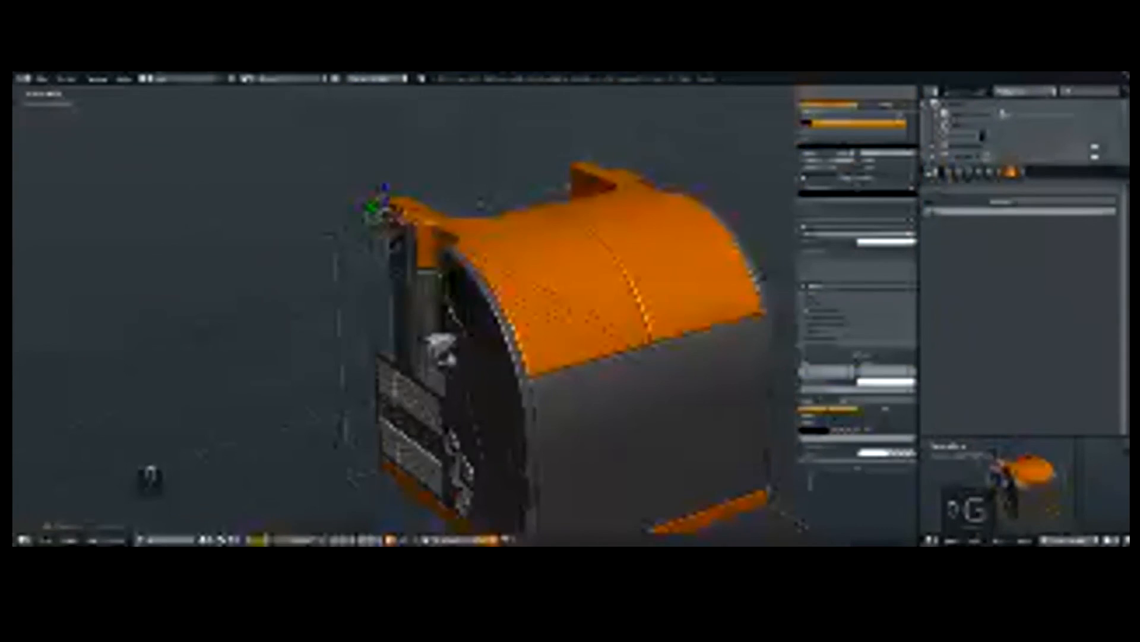
{"action": "scroll", "coordinate": [471, 356], "scroll_direction": "down", "scroll_amount": 1}
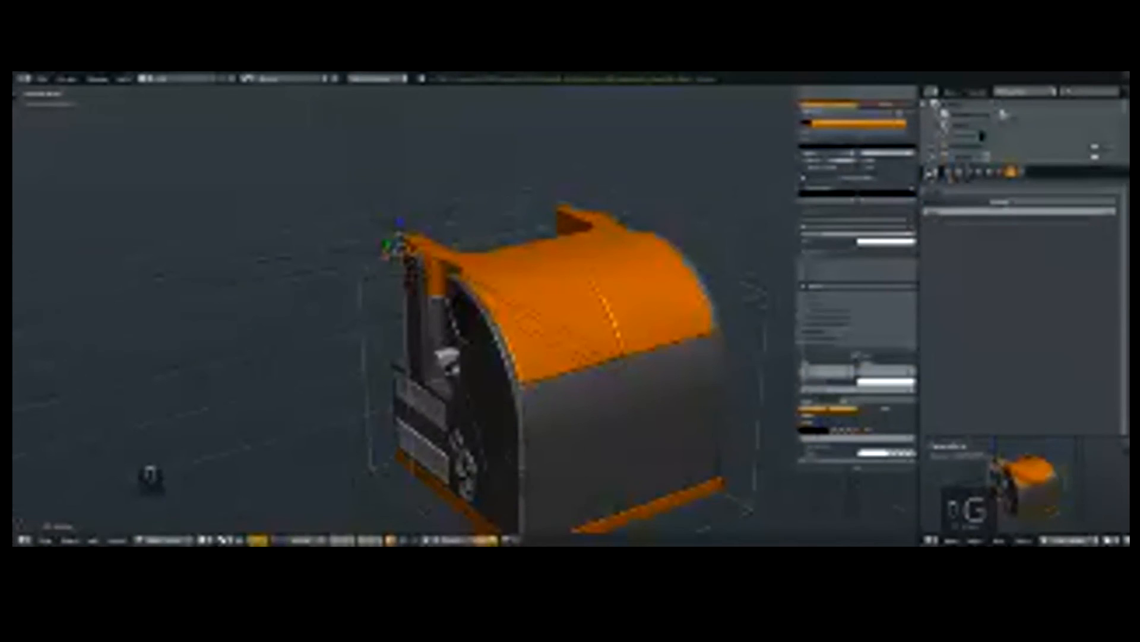
Step: Return to the camera view, adjust the empty's position at the housing's corner and check the lighting in rendered shading
{"action": "scroll", "coordinate": [403, 303], "scroll_direction": "down", "scroll_amount": 4}
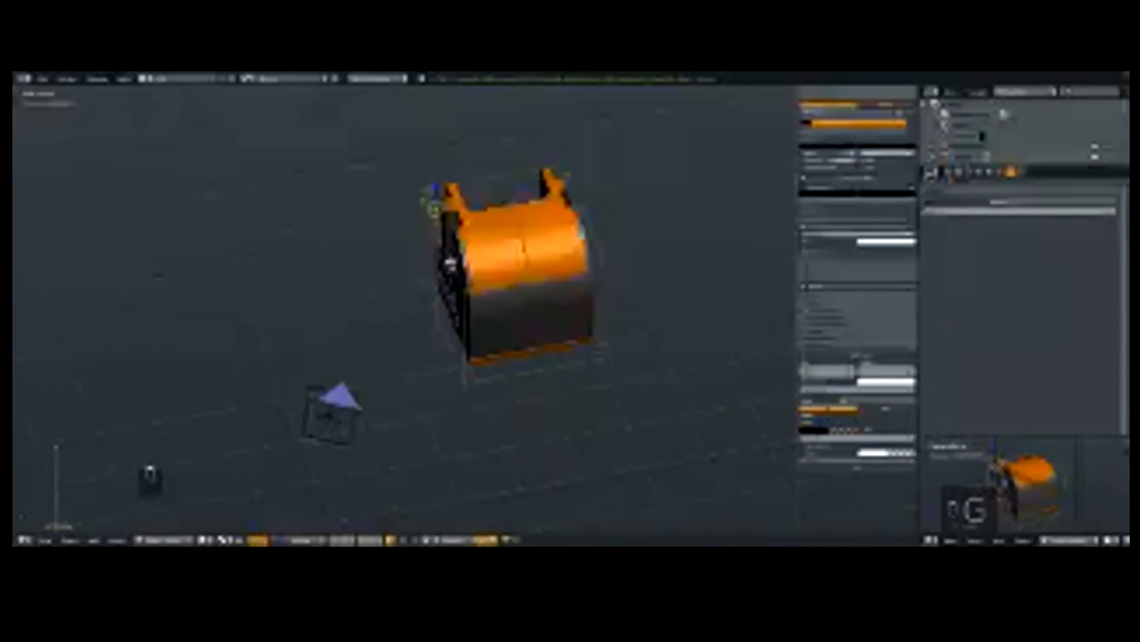
{"action": "key", "text": "KP_0"}
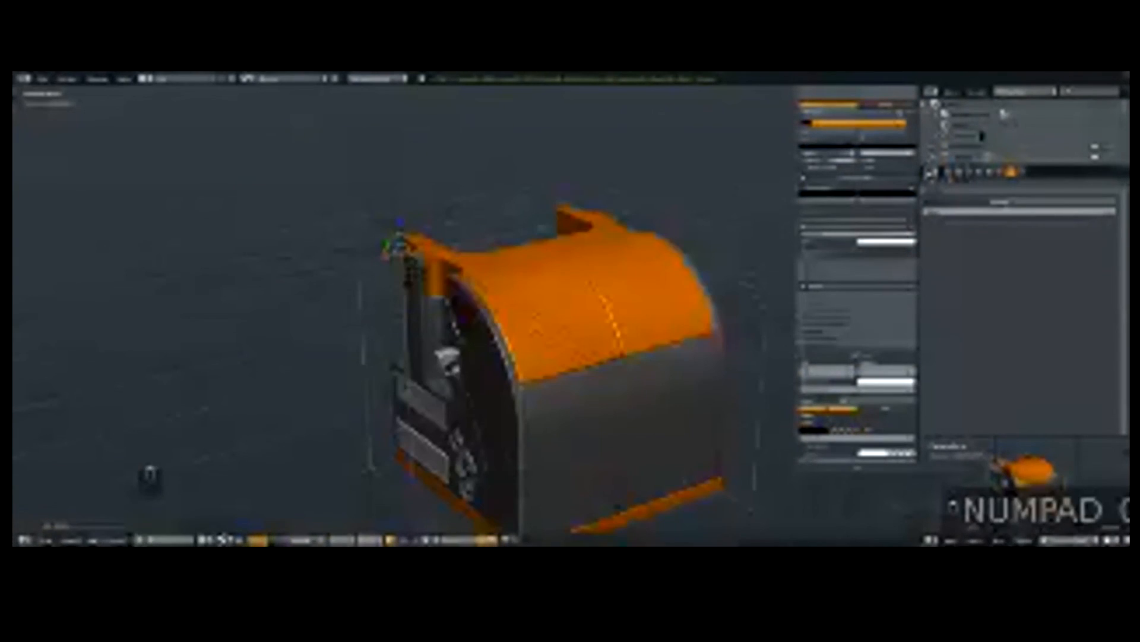
{"action": "key", "text": "a"}
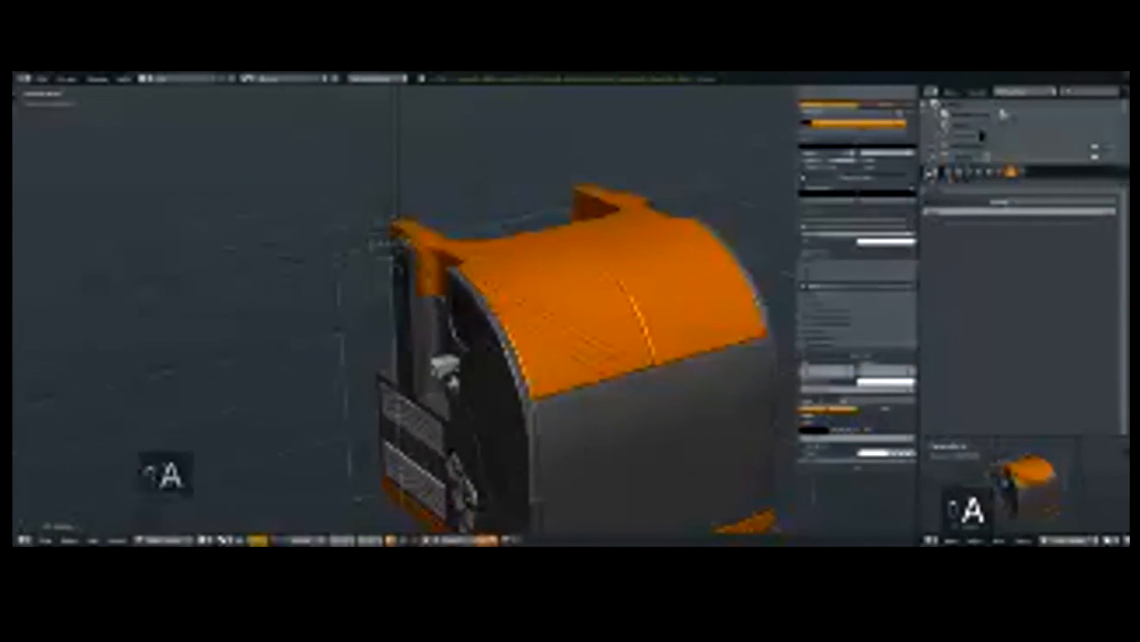
{"action": "scroll", "coordinate": [570, 357], "scroll_direction": "down", "scroll_amount": 1}
{"action": "key", "text": "g"}
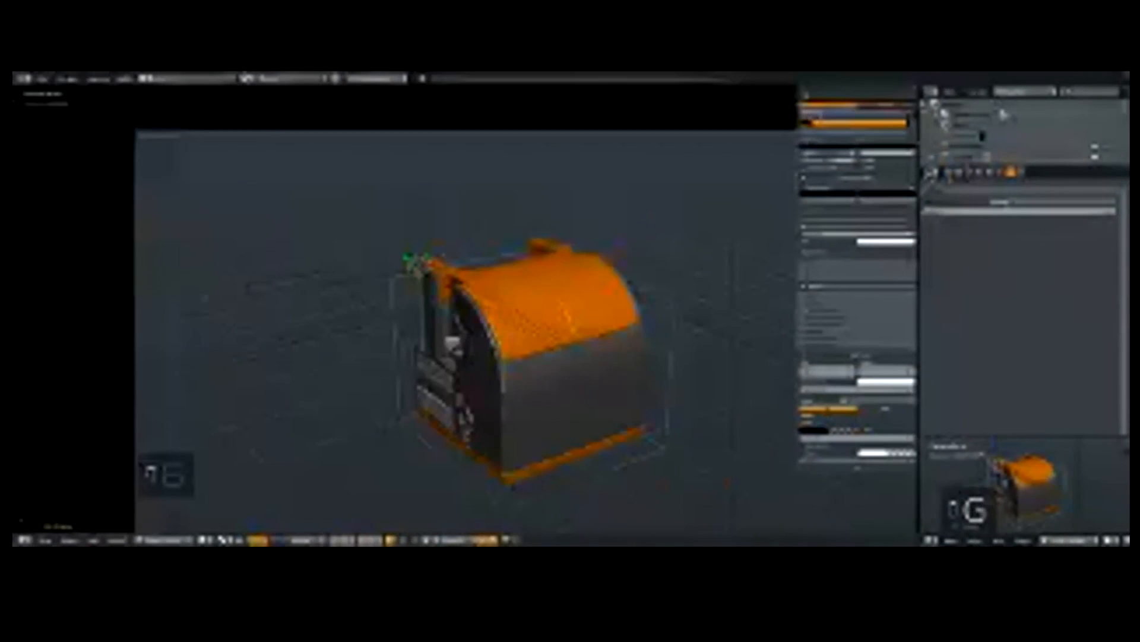
{"action": "scroll", "coordinate": [465, 310], "scroll_direction": "down", "scroll_amount": 1}
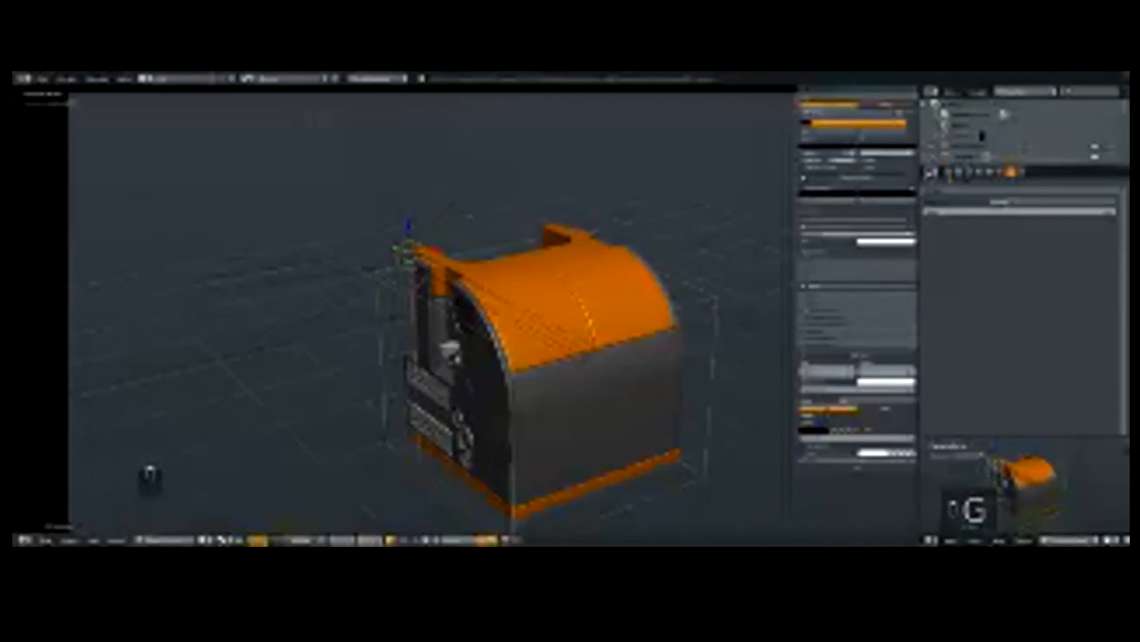
{"action": "key", "text": "shift+z"}
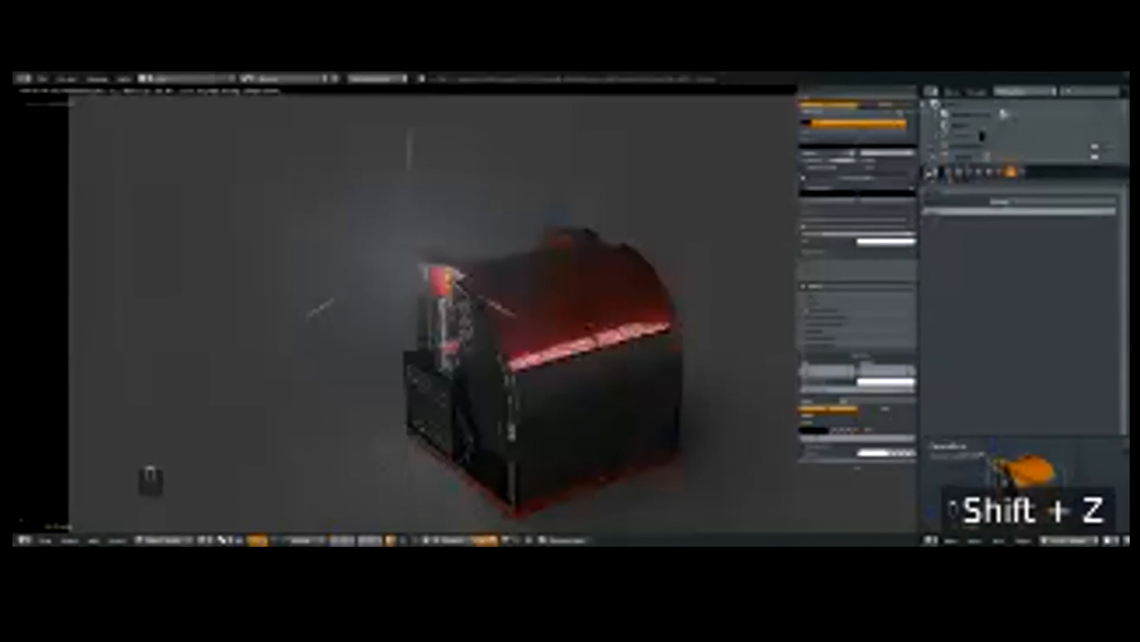
{"action": "key", "text": "shift+z"}
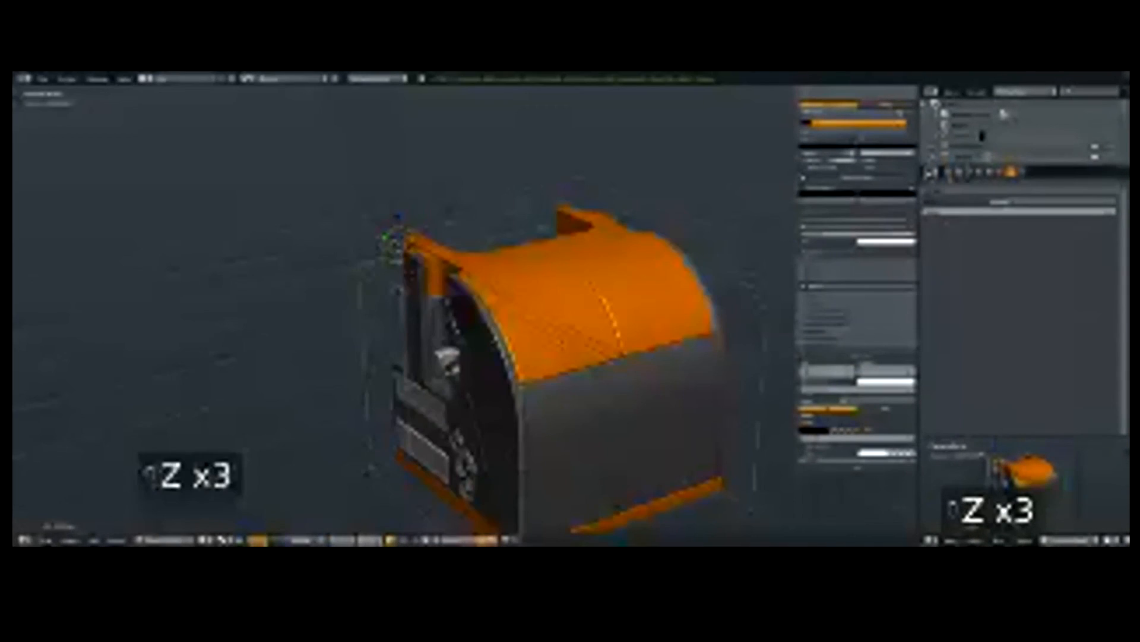
Step: Open the render settings, open a numeric value for editing and preview the camera view in rendered shading
{"action": "left_click", "coordinate": [949, 173]}
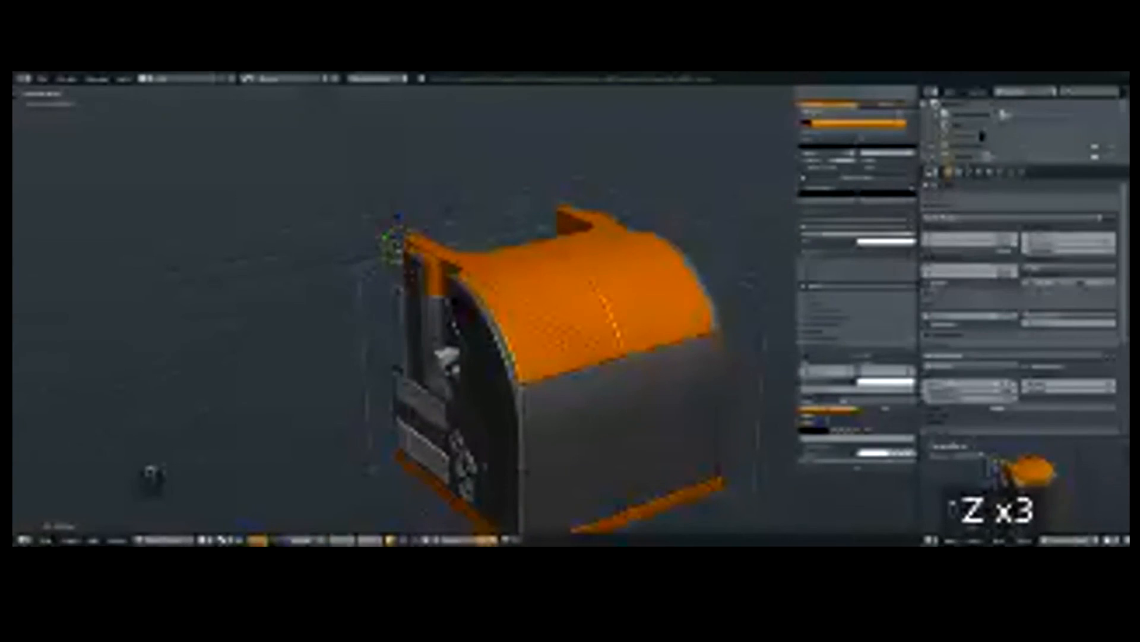
{"action": "scroll", "coordinate": [1019, 297], "scroll_direction": "down", "scroll_amount": 1}
{"action": "scroll", "coordinate": [1018, 309], "scroll_direction": "down", "scroll_amount": 2}
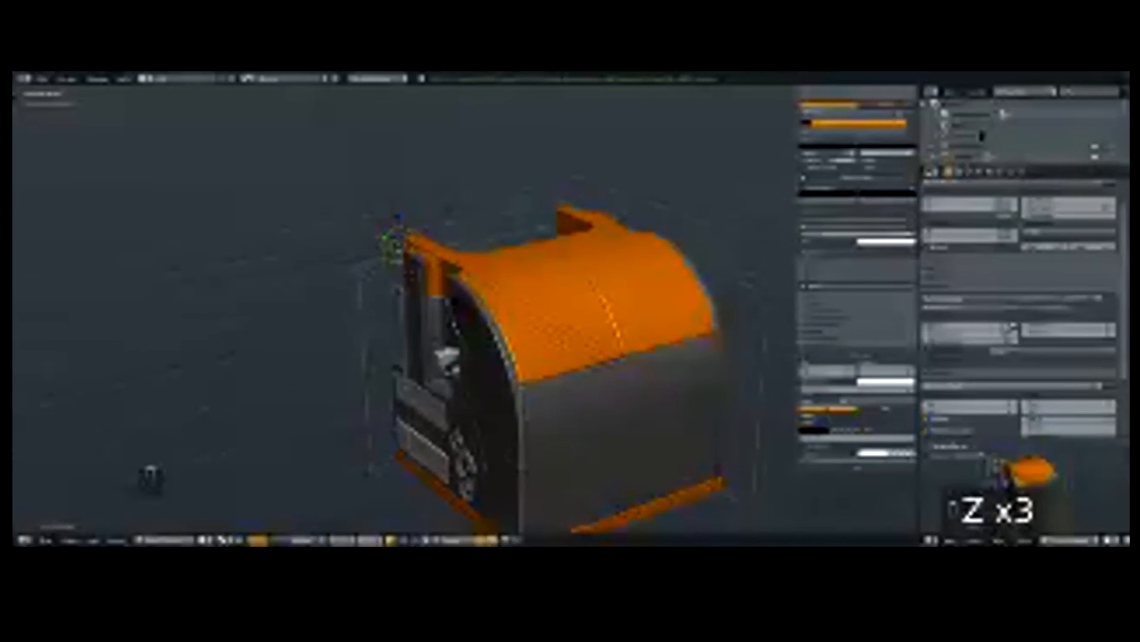
{"action": "left_click", "coordinate": [970, 407]}
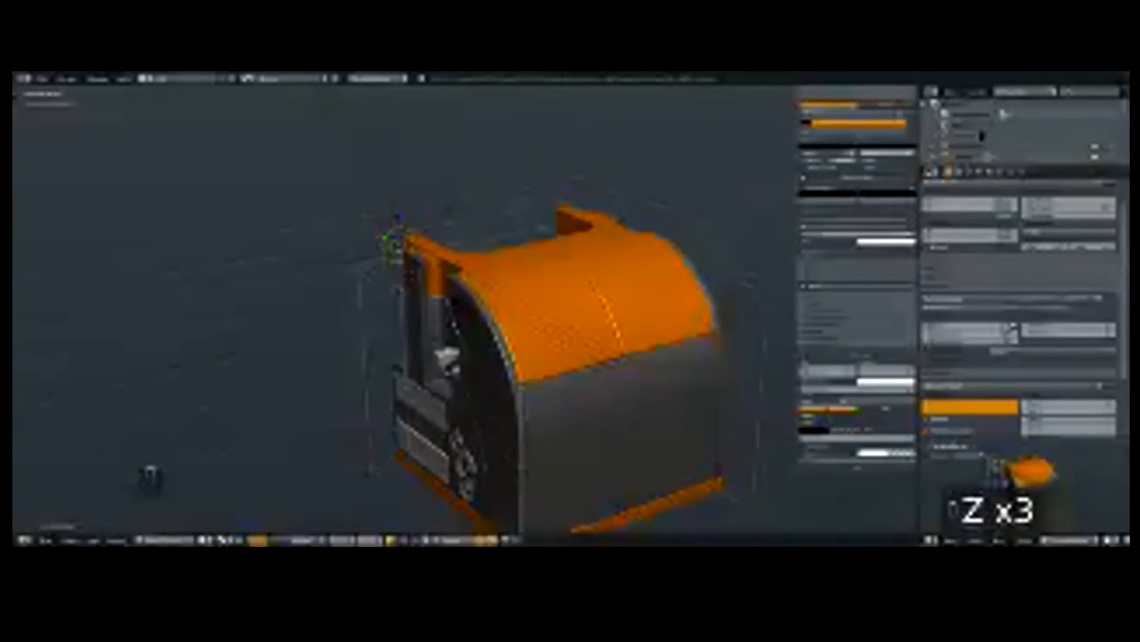
{"action": "scroll", "coordinate": [466, 315], "scroll_direction": "down", "scroll_amount": 3}
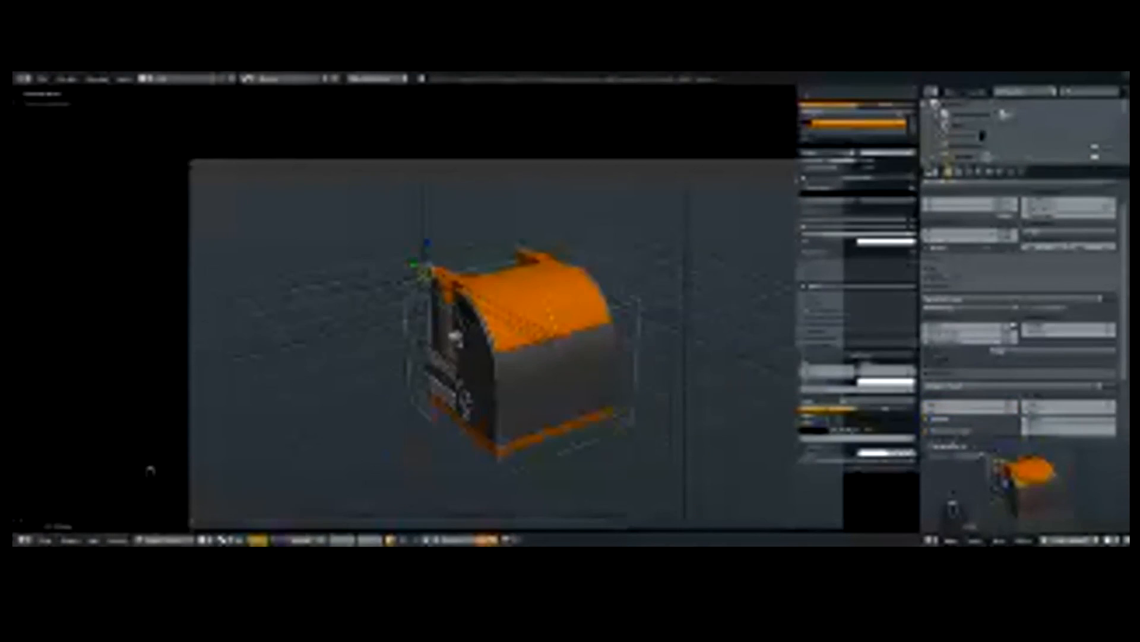
{"action": "key", "text": "shift+z"}
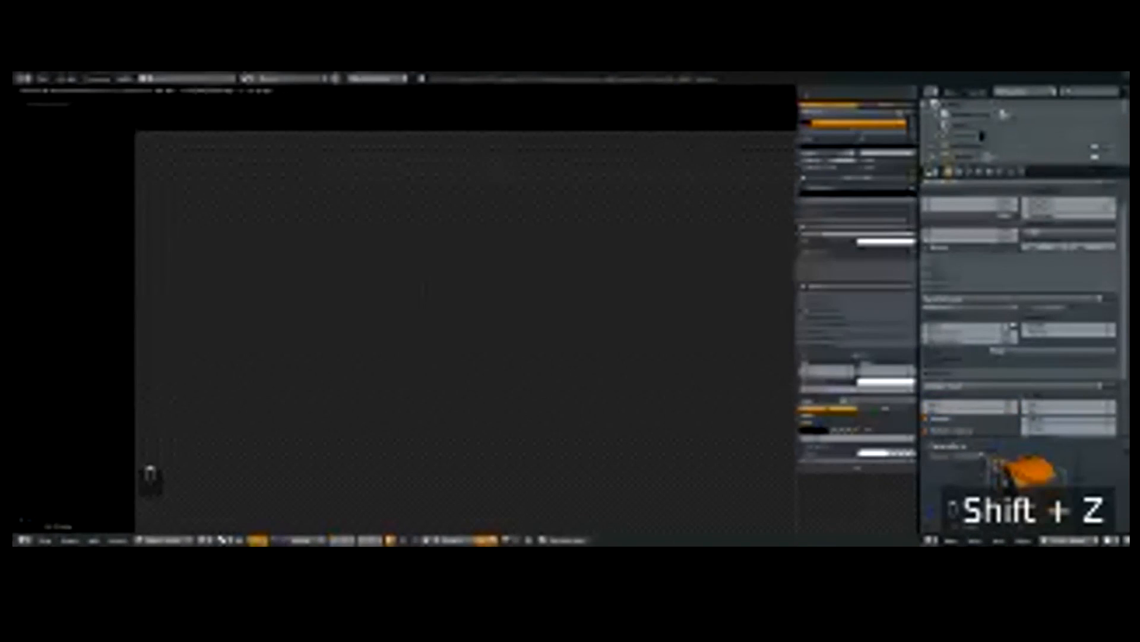
{"action": "key", "text": "z"}
{"action": "key", "text": "z"}
{"action": "key", "text": "z"}
Step: Reposition the empty and its lamp beside the housing and show the camera view in rendered shading
{"action": "key", "text": "g"}
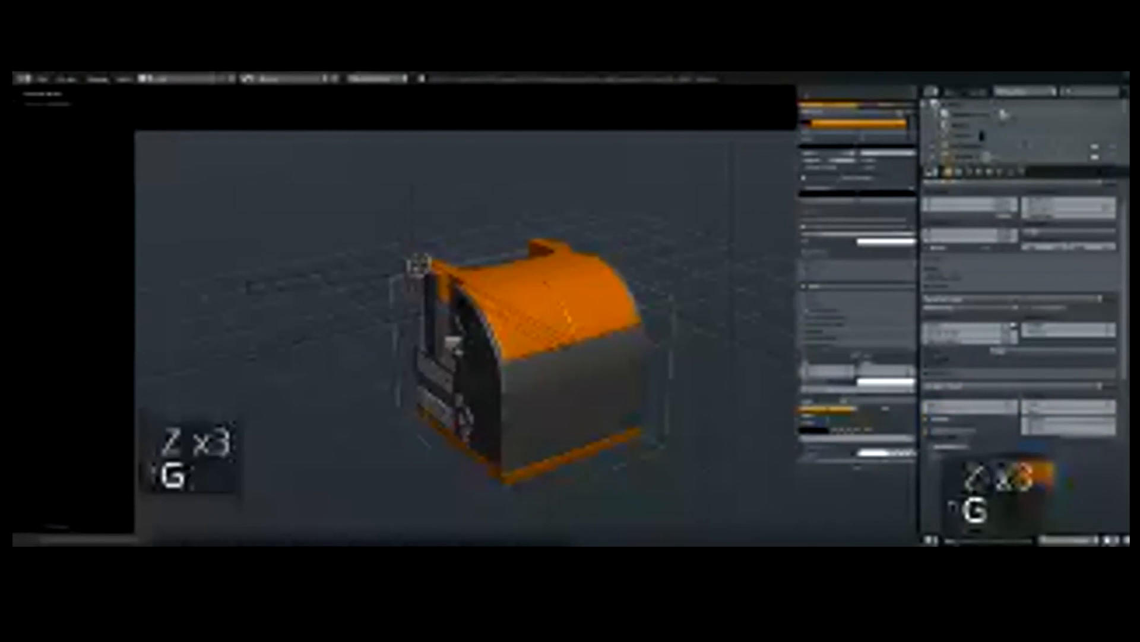
{"action": "left_click", "coordinate": [453, 345]}
{"action": "scroll", "coordinate": [453, 344], "scroll_direction": "down", "scroll_amount": 2}
{"action": "key", "text": "shift+z"}
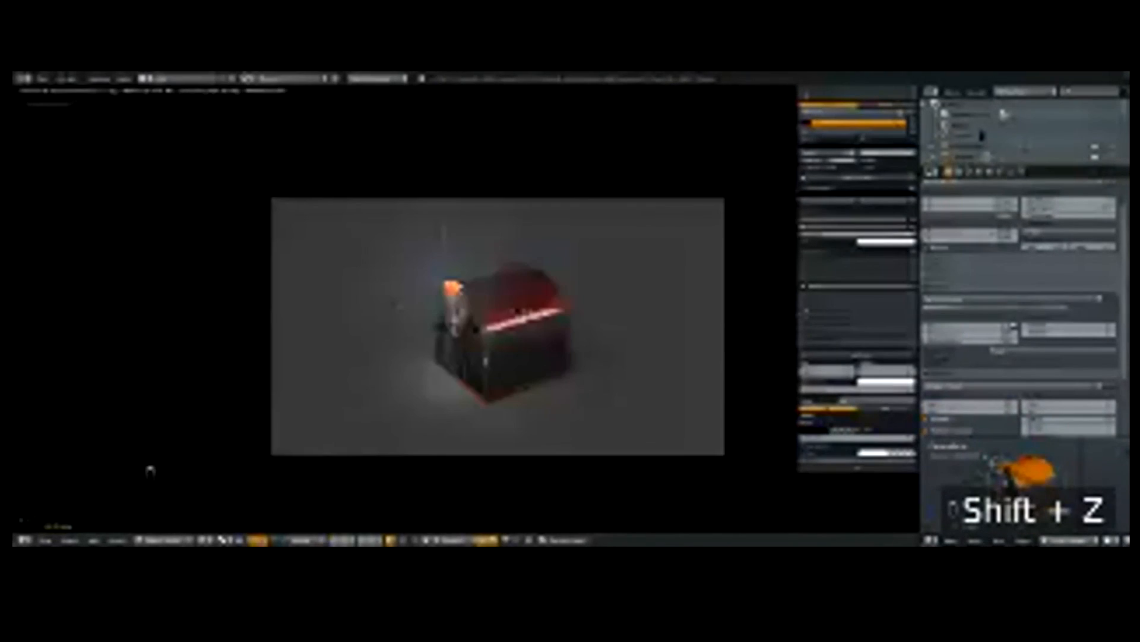
Step: Set a render border around the housing in the camera view and examine the bordered preview up close
{"action": "key", "text": "ctrl+b"}
{"action": "left_click_drag", "start_coordinate": [380, 218], "coordinate": [628, 426]}
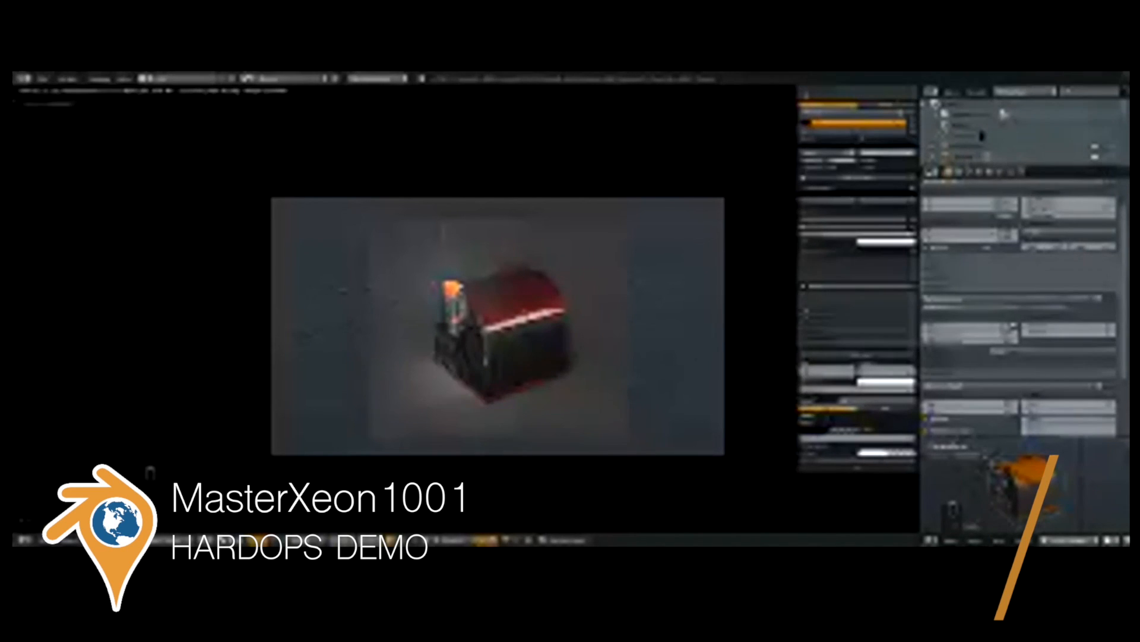
{"action": "scroll", "coordinate": [465, 309], "scroll_direction": "up", "scroll_amount": 2}
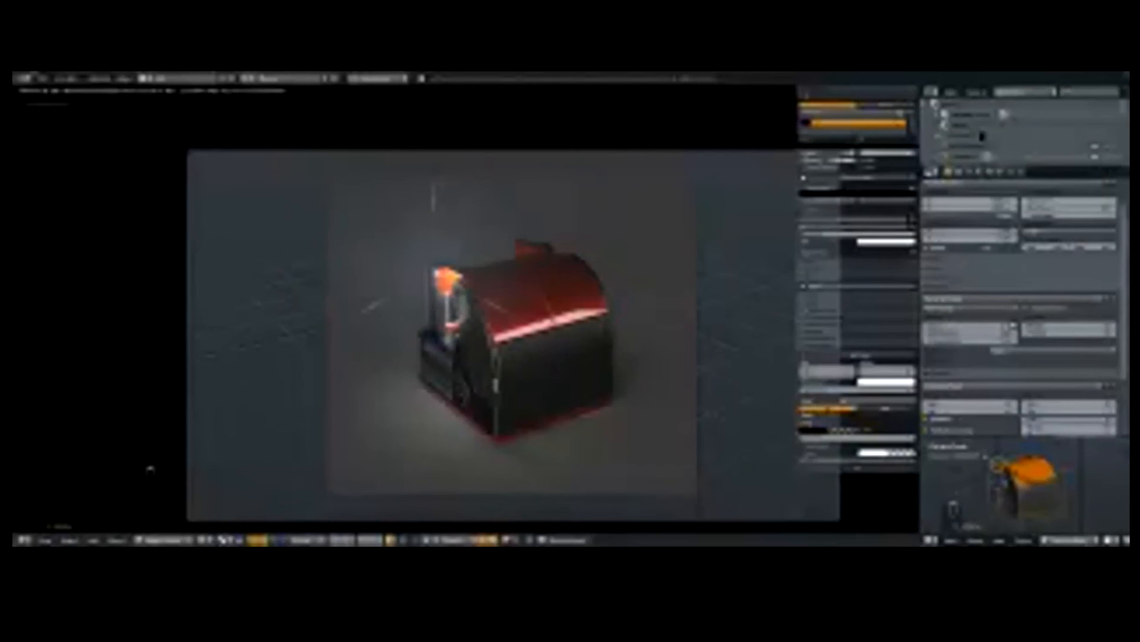
{"action": "scroll", "coordinate": [465, 309], "scroll_direction": "up", "scroll_amount": 2}
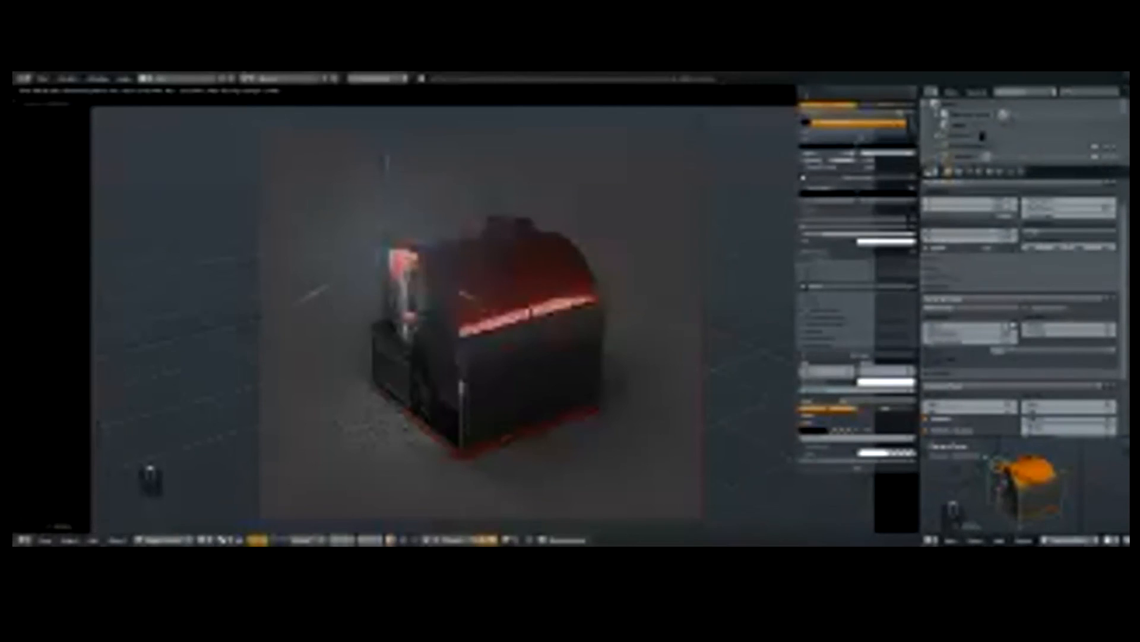